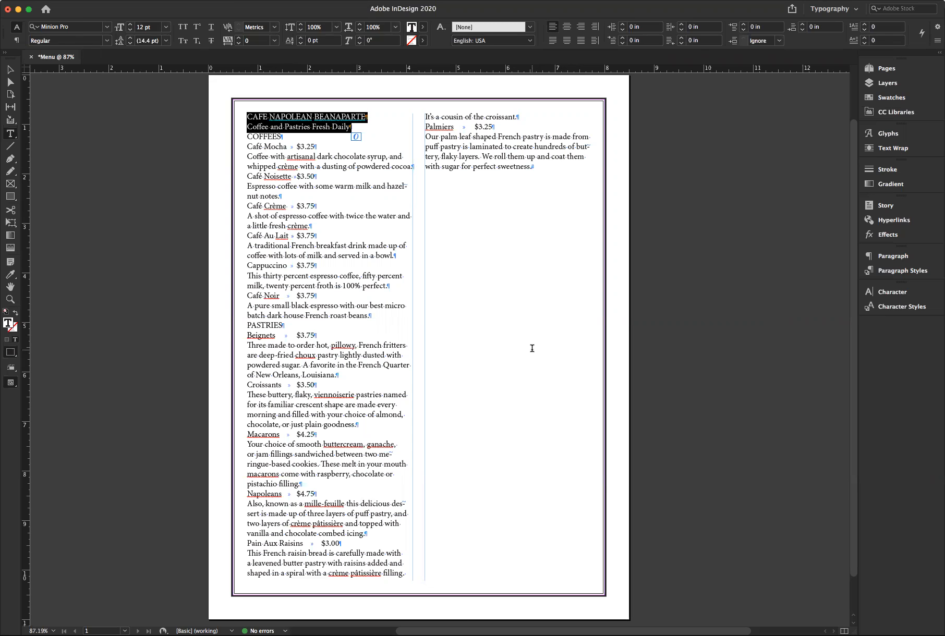
# Detach the Paragraph panel so it floats beside the page, and collapse the remaining Paragraph Styles panel
pyautogui.hscroll(2, 588, 334)
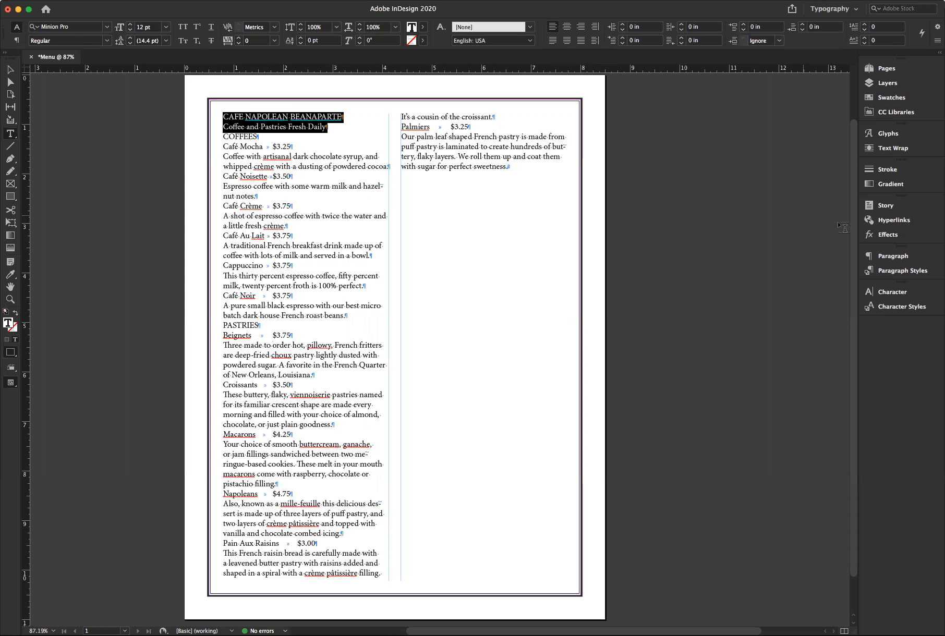
pyautogui.click(881, 257)
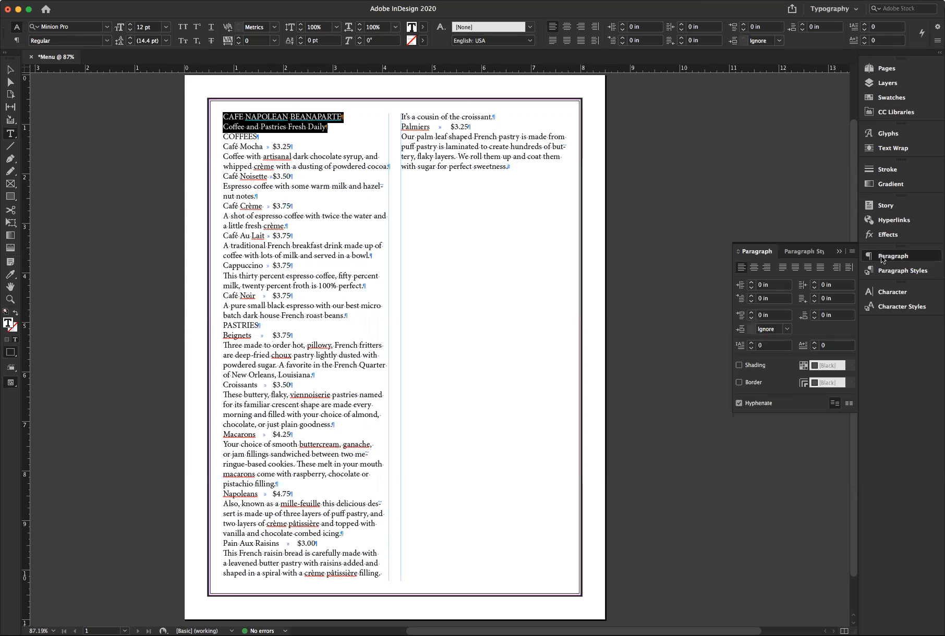
pyautogui.click(853, 252)
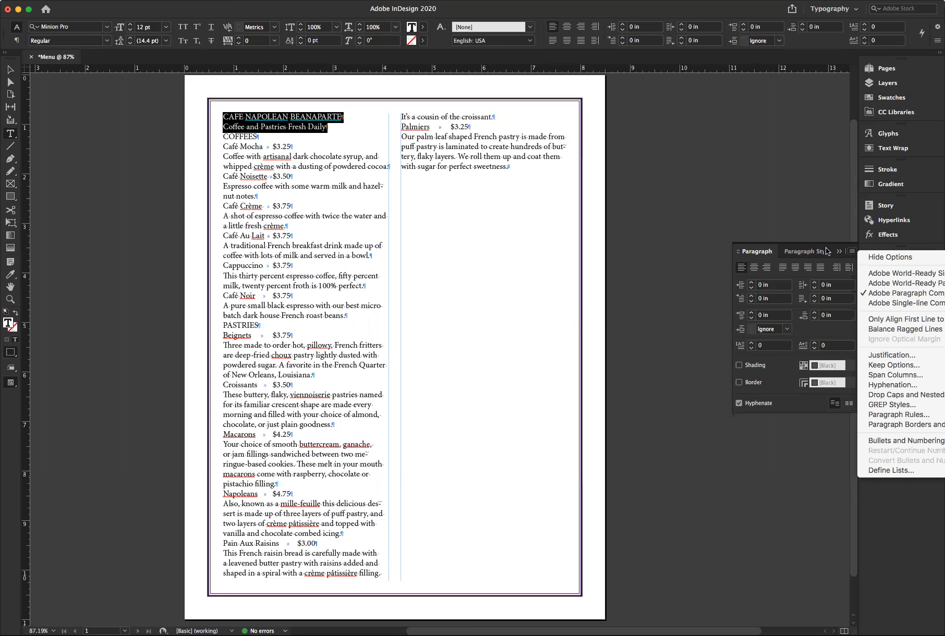
pyautogui.moveTo(749, 254); pyautogui.dragTo(637, 249)
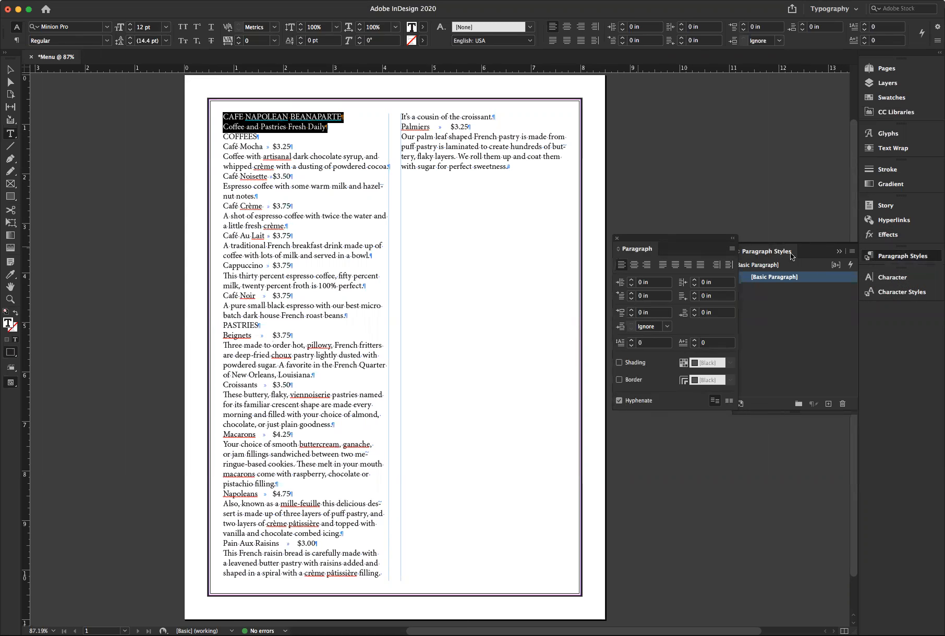
pyautogui.click(839, 252)
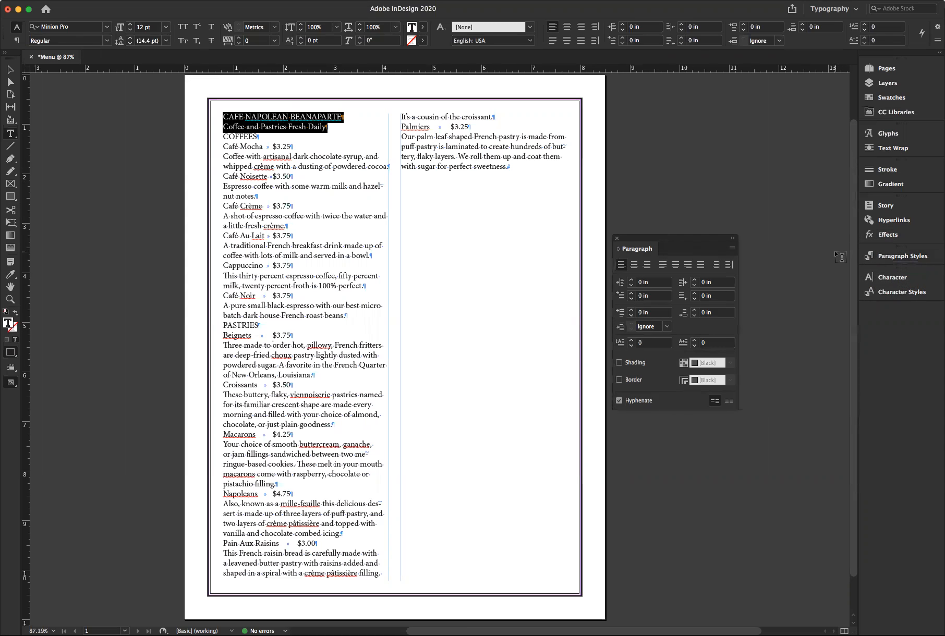
# Make the selected café name and tagline lines span all columns, with the preview enabled
pyautogui.click(732, 250)
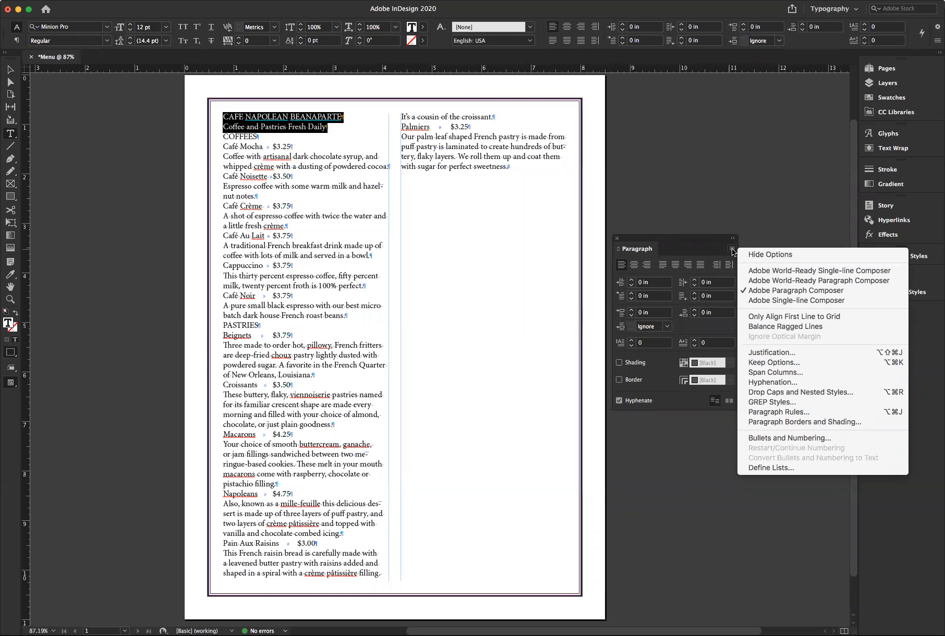
pyautogui.click(782, 373)
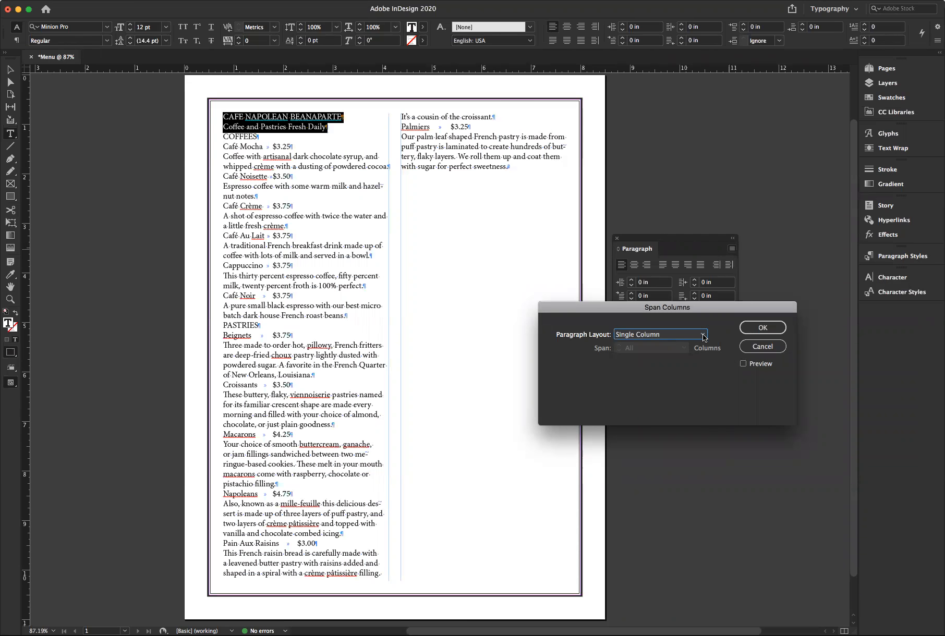
pyautogui.click(704, 335)
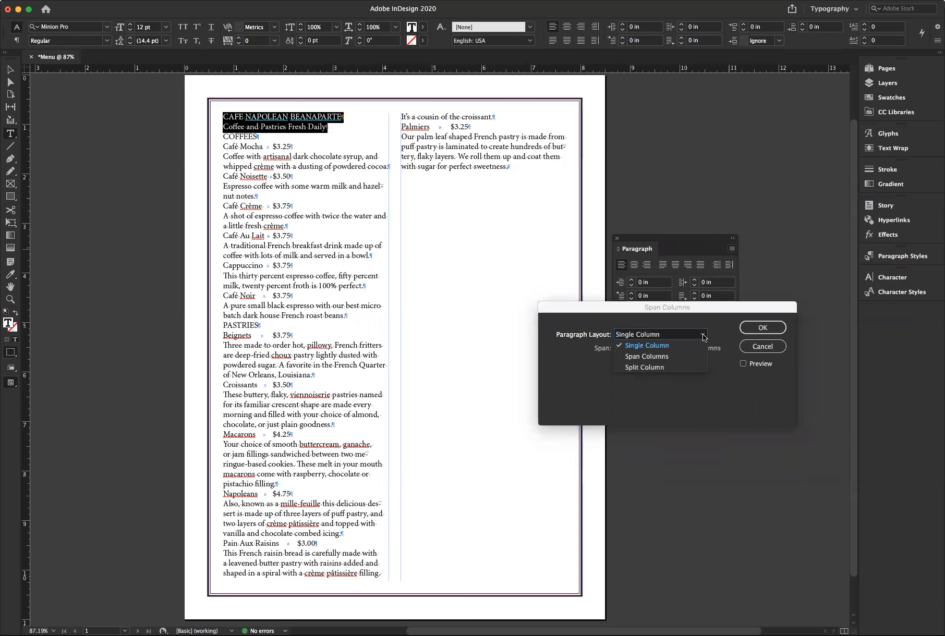
pyautogui.click(673, 357)
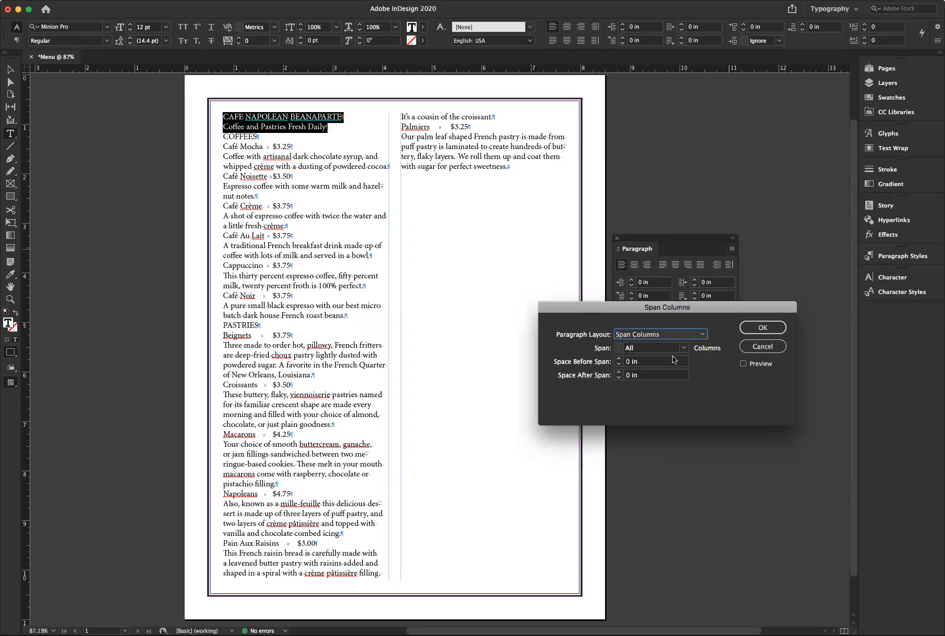
pyautogui.click(743, 364)
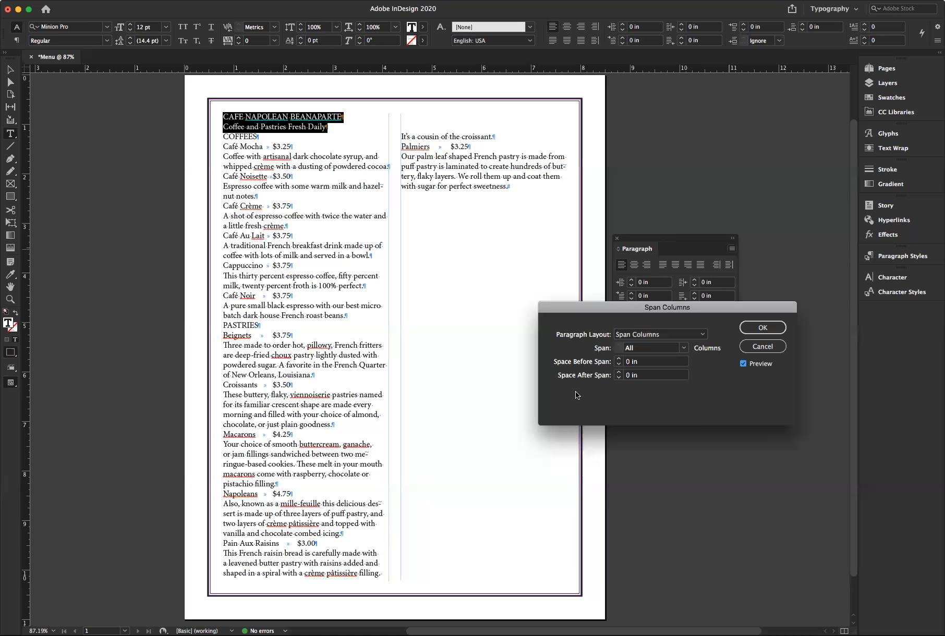
# Set the space after the column span to 0.25 in and apply the span settings
pyautogui.click(620, 374)
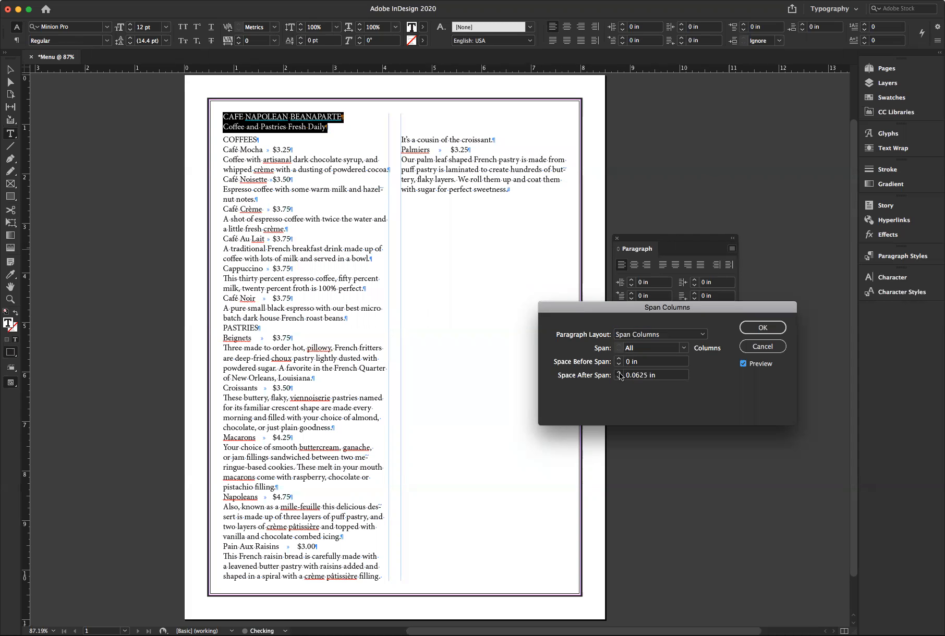
pyautogui.click(620, 374)
pyautogui.click(620, 374)
pyautogui.click(619, 374)
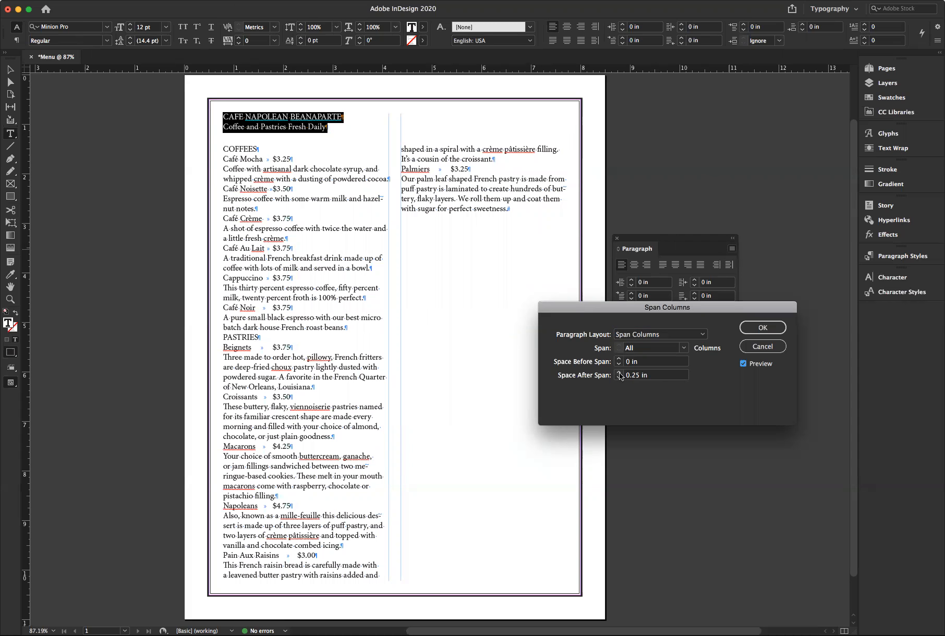
pyautogui.click(764, 329)
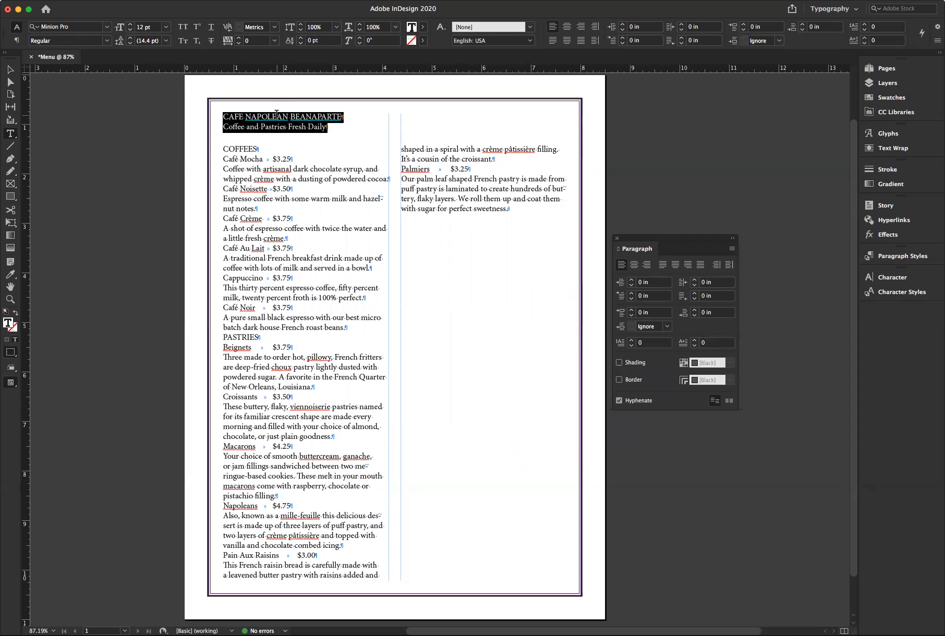
# Center-align the café name and tagline, and deselect the text
pyautogui.click(634, 266)
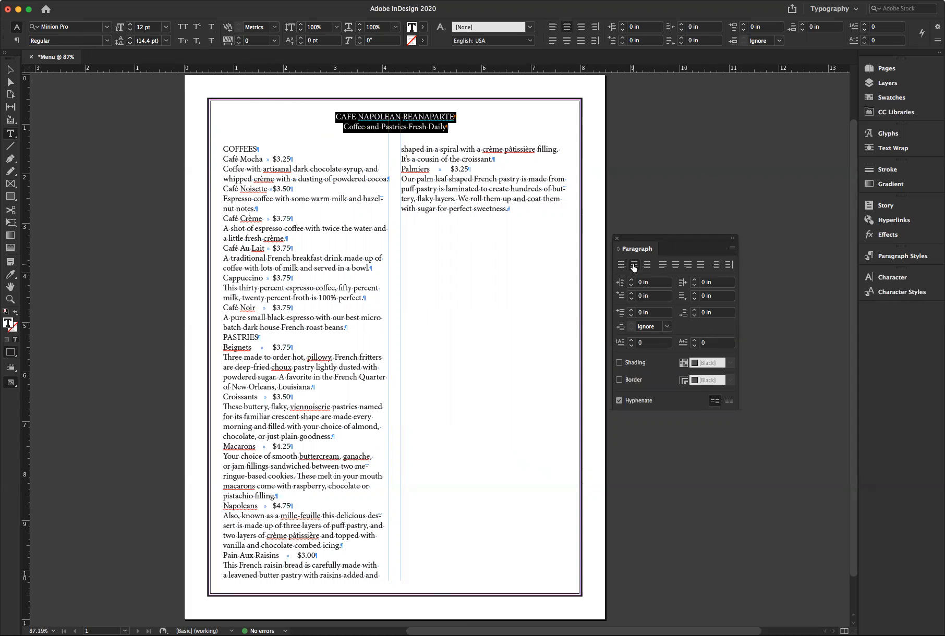
pyautogui.click(9, 69)
pyautogui.click(102, 111)
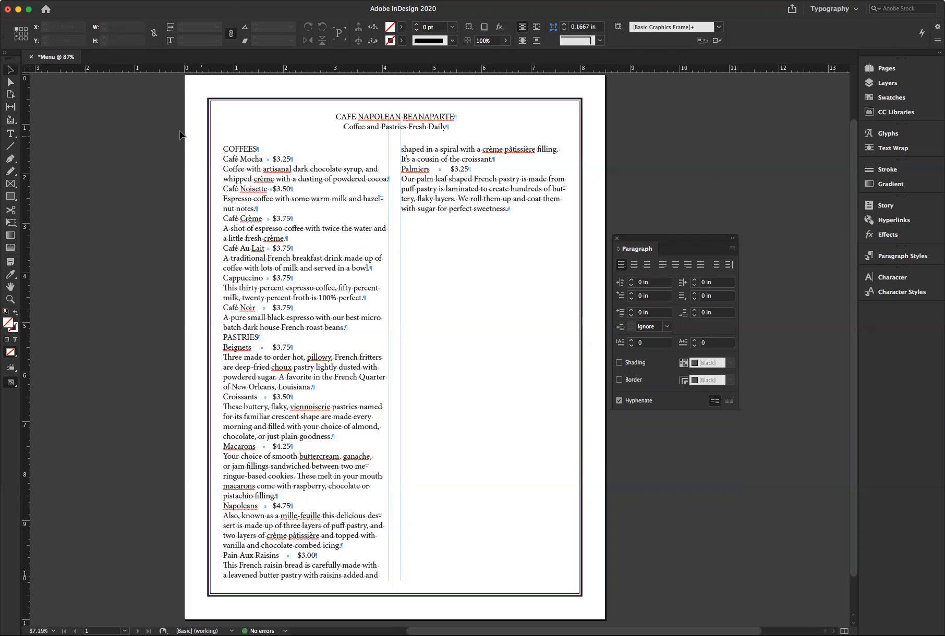
# Set the font of the CAFE NAPOLEAN BEANAPARTE title line to Bebas Neue
pyautogui.click(11, 133)
pyautogui.tripleClick(395, 116)
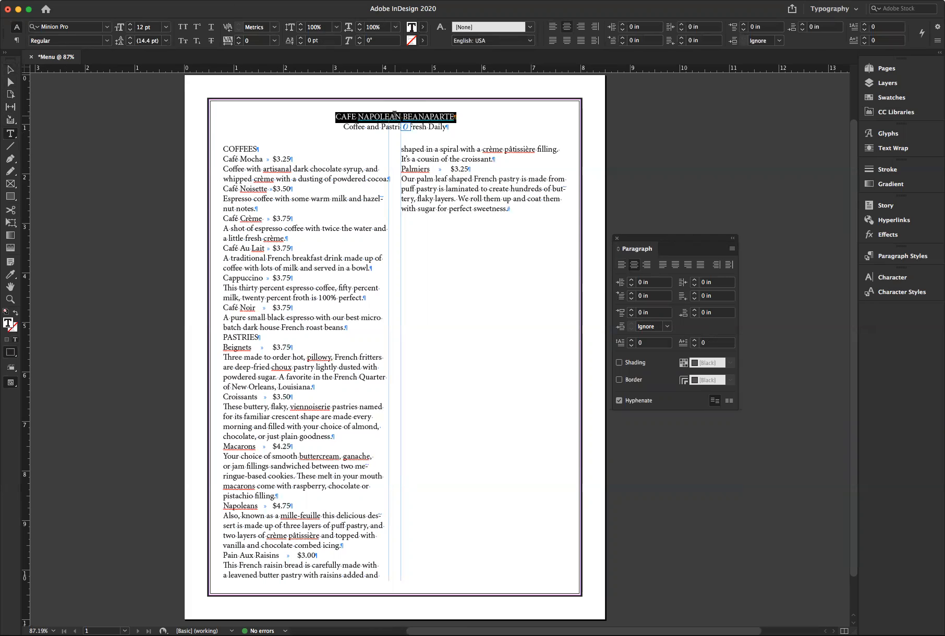
pyautogui.click(106, 29)
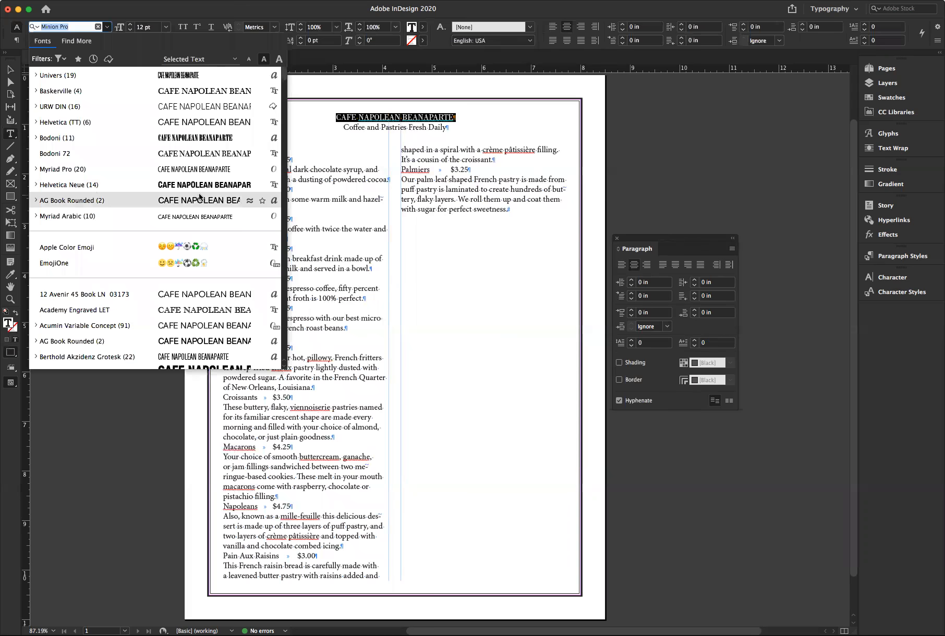
pyautogui.scroll(-3, 200, 197)
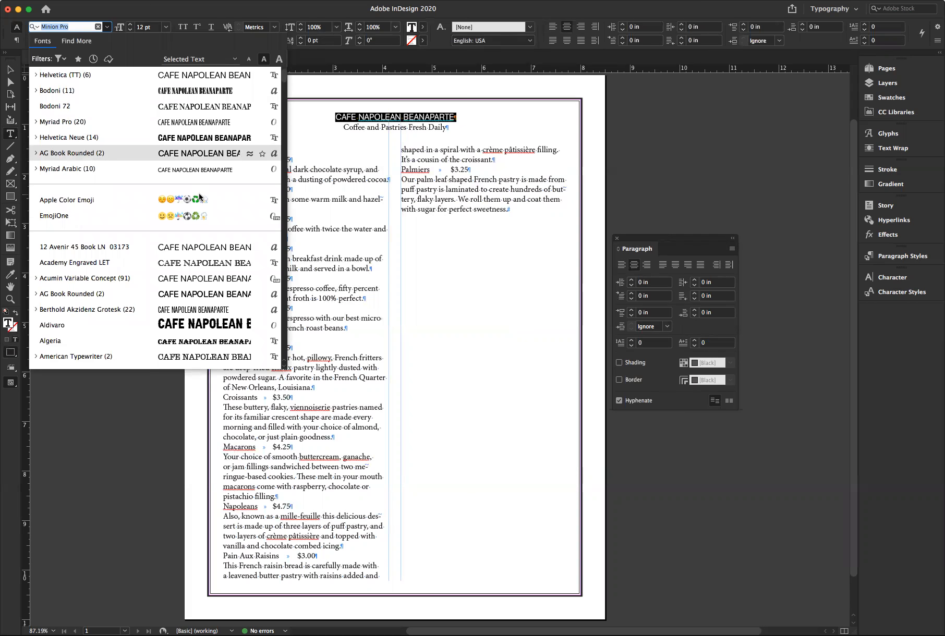
pyautogui.scroll(-10, 200, 197)
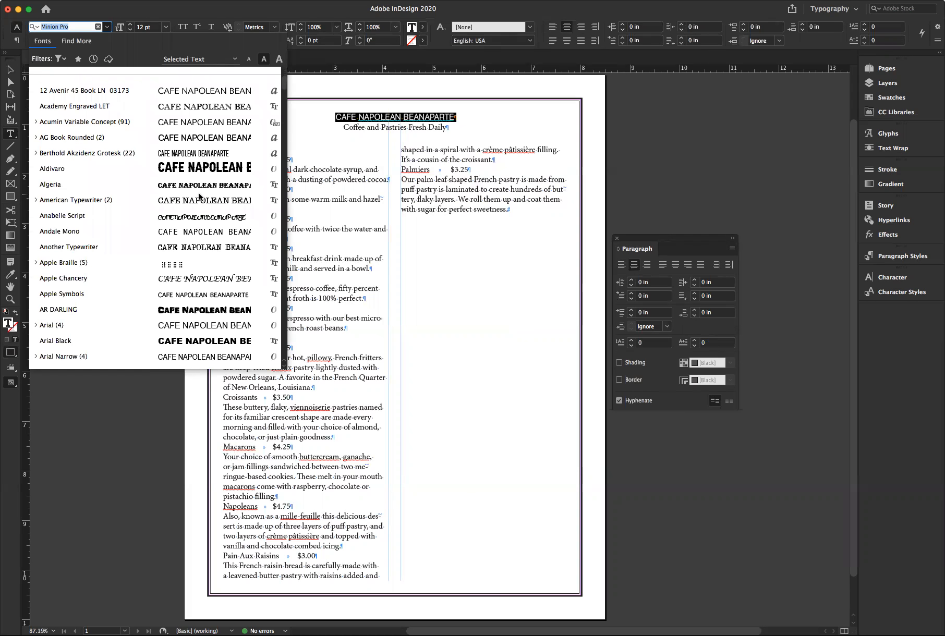
pyautogui.scroll(-9, 200, 197)
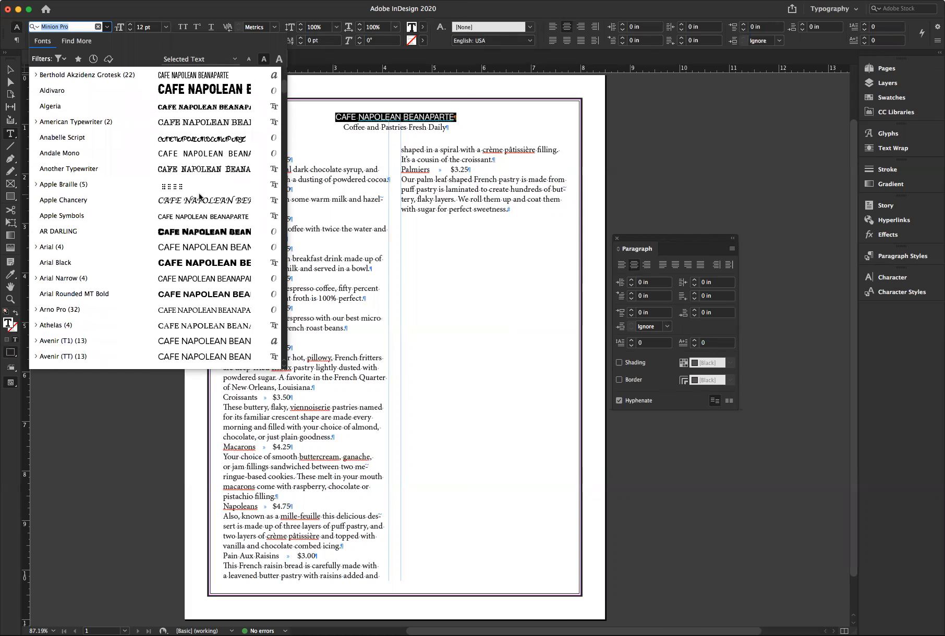
pyautogui.scroll(-3, 200, 197)
pyautogui.scroll(-6, 200, 197)
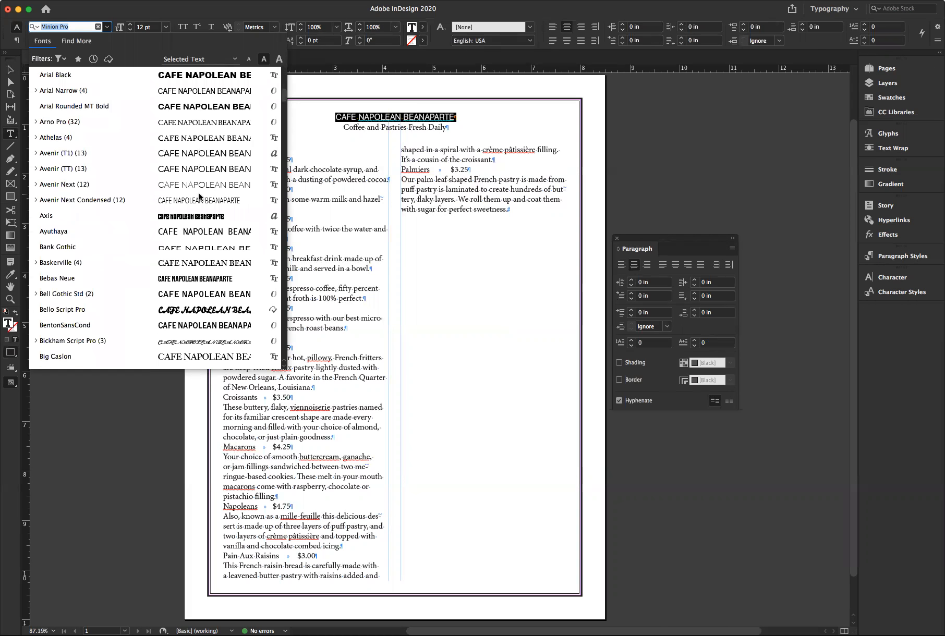
pyautogui.scroll(-3, 200, 197)
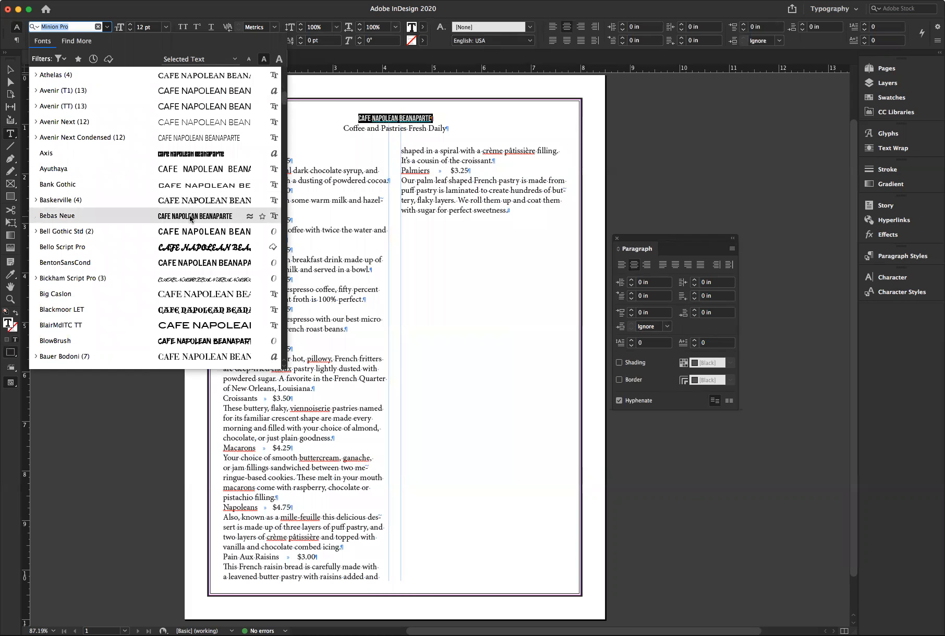
pyautogui.click(191, 219)
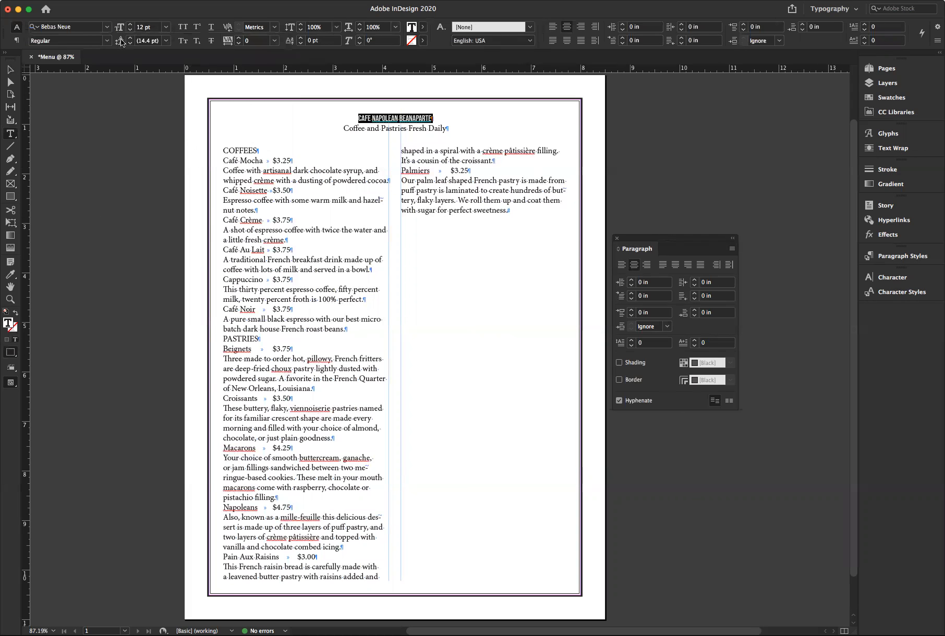
# Increase the title line's font size to 37 pt
pyautogui.click(131, 24)
pyautogui.click(131, 24)
pyautogui.click(131, 25)
pyautogui.click(130, 24)
pyautogui.click(130, 24)
pyautogui.click(131, 24)
pyautogui.click(130, 25)
pyautogui.click(130, 24)
pyautogui.click(130, 25)
pyautogui.click(131, 24)
pyautogui.doubleClick(130, 25)
pyautogui.click(130, 24)
pyautogui.click(131, 24)
pyautogui.click(130, 24)
pyautogui.click(131, 25)
pyautogui.click(131, 24)
pyautogui.click(130, 25)
pyautogui.click(131, 25)
pyautogui.click(130, 24)
pyautogui.click(131, 25)
pyautogui.click(131, 24)
pyautogui.click(130, 25)
pyautogui.click(130, 25)
pyautogui.click(130, 24)
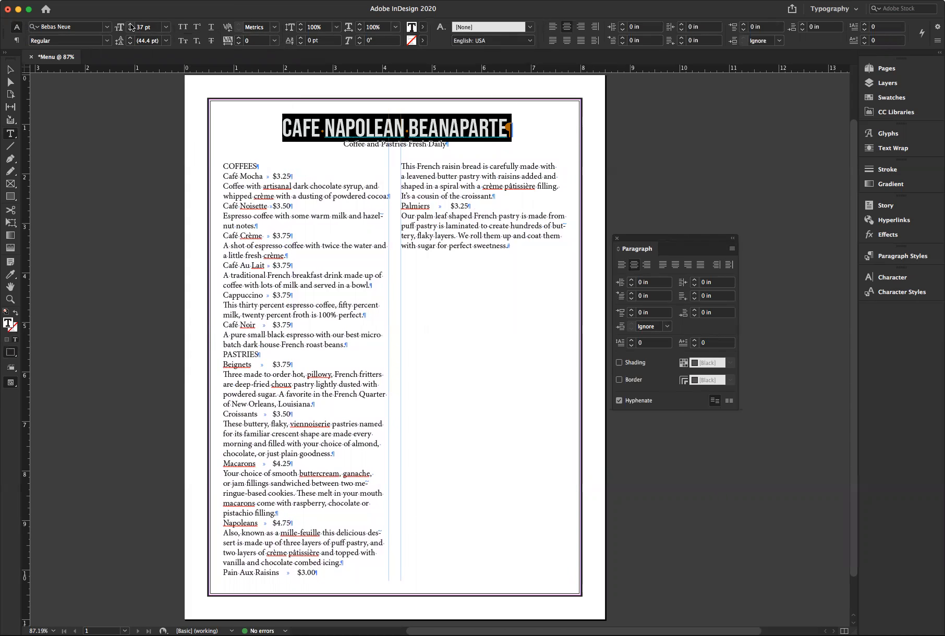
# Select the text of the CAFE NAPOLEAN BEANAPARTE title
pyautogui.click(389, 144)
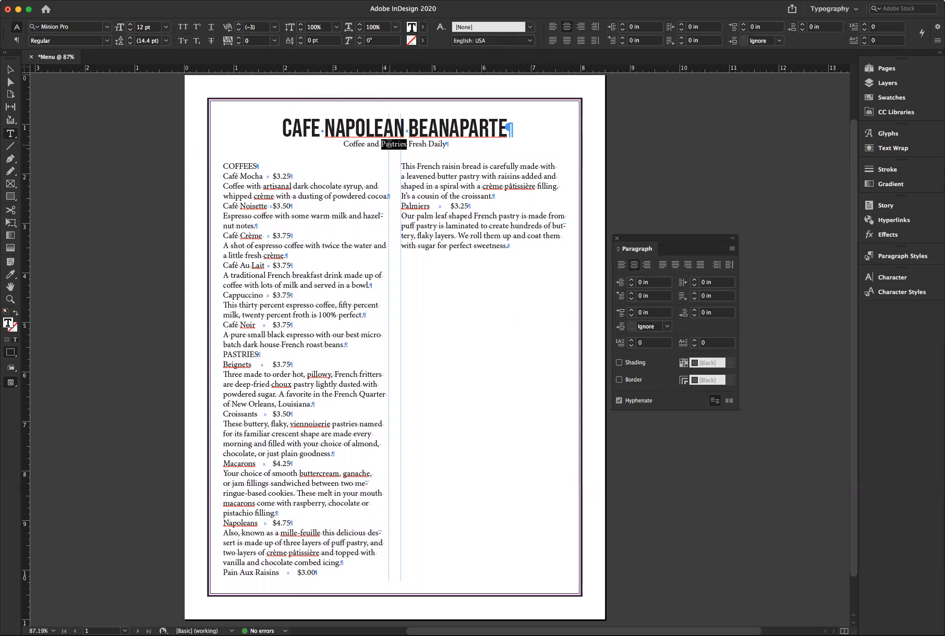
pyautogui.tripleClick(389, 144)
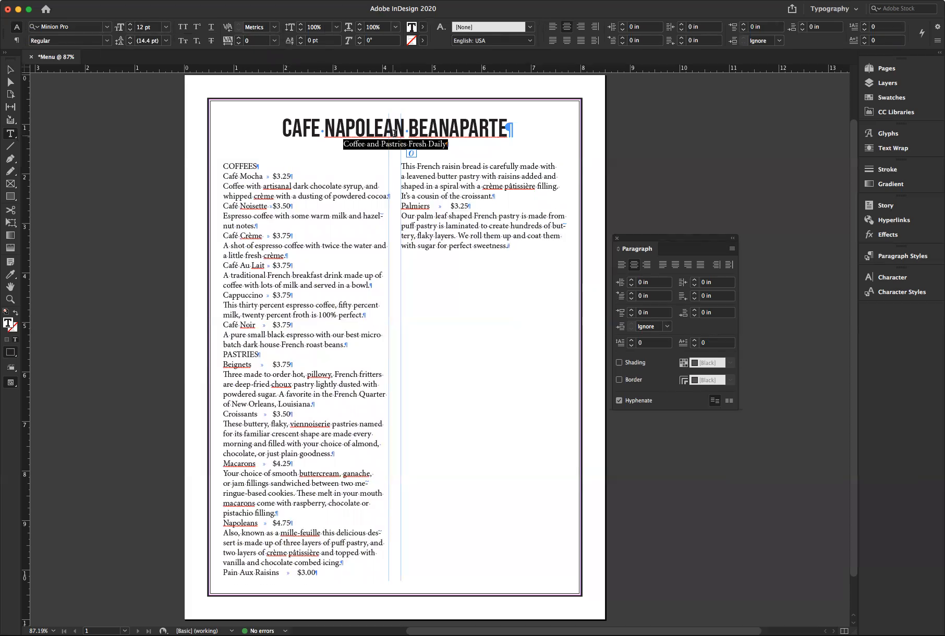
pyautogui.moveTo(505, 130); pyautogui.dragTo(271, 121)
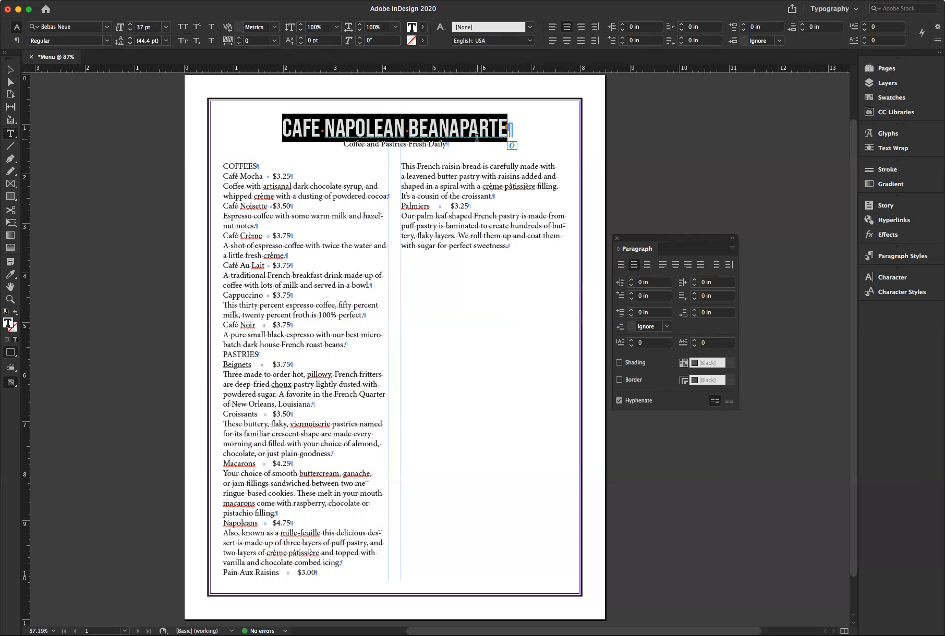
# Detach the Paragraph Styles panel and arrange it directly below the floating Paragraph panel beside the page
pyautogui.click(900, 257)
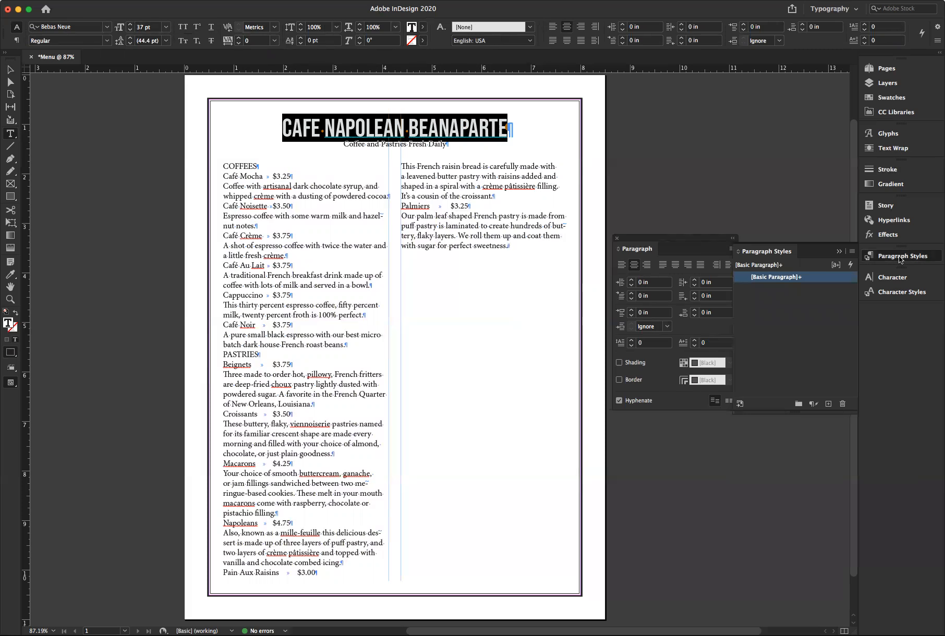
pyautogui.click(853, 252)
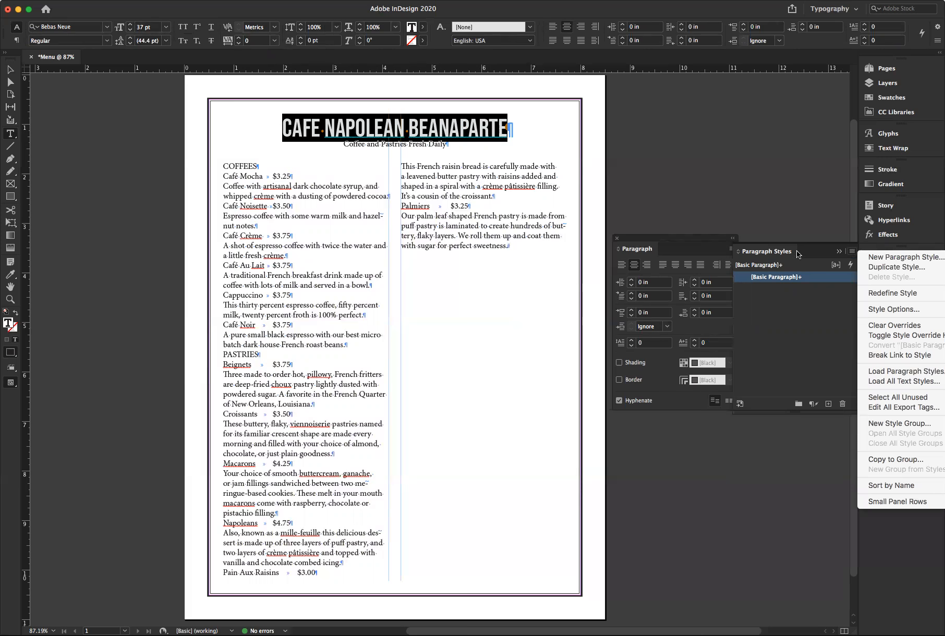
pyautogui.click(775, 250)
pyautogui.moveTo(765, 253); pyautogui.dragTo(678, 417)
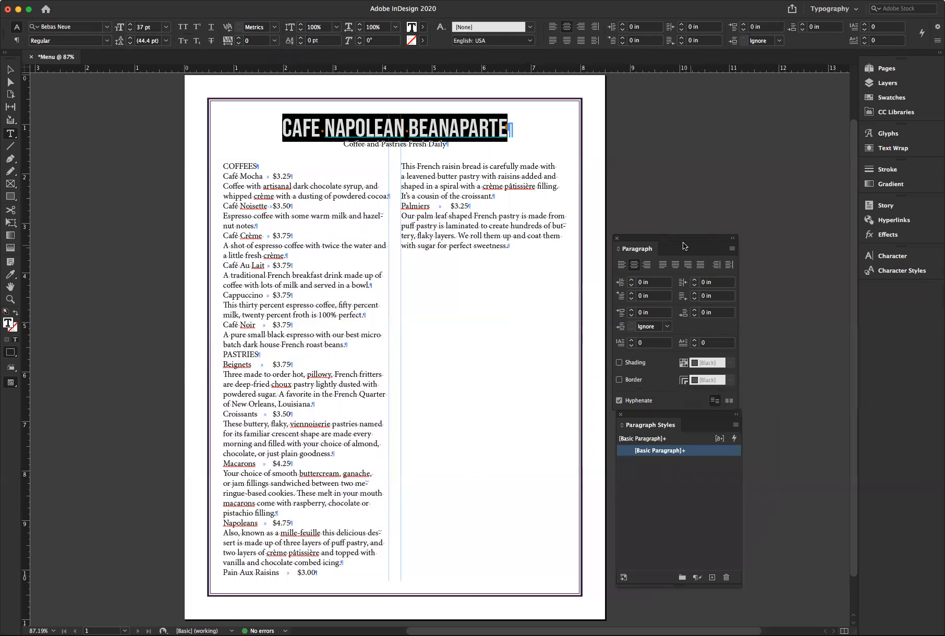
pyautogui.moveTo(686, 243); pyautogui.dragTo(688, 110)
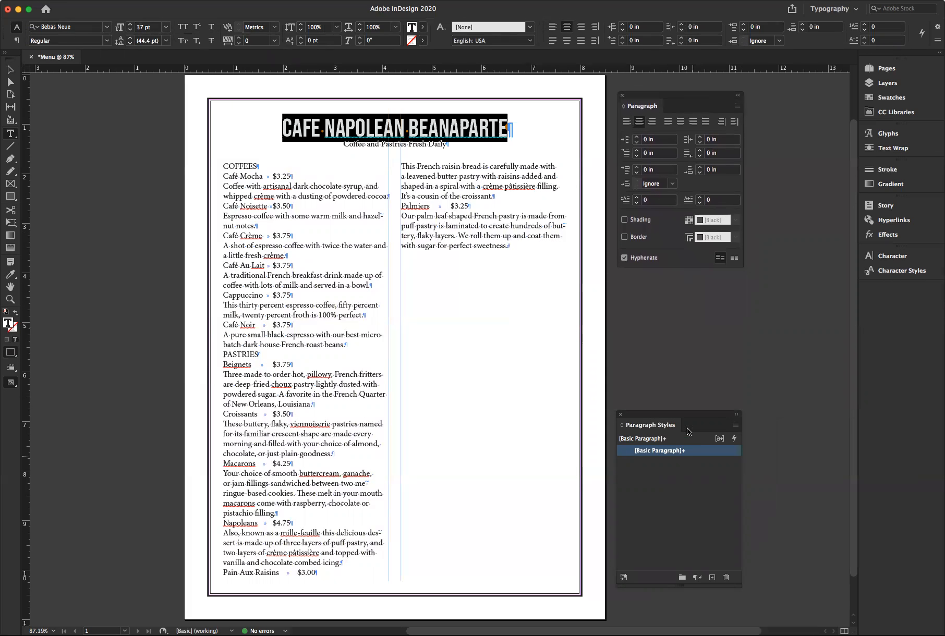
pyautogui.moveTo(697, 423); pyautogui.dragTo(699, 282)
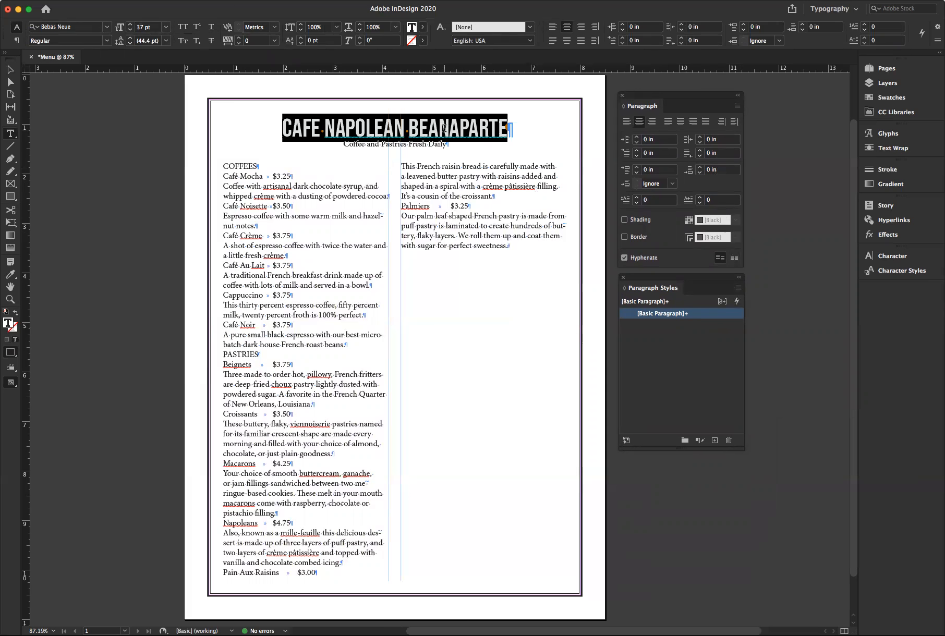
# Start a new paragraph style from the selected title text and name it Headline
pyautogui.scroll(-1, 703, 312)
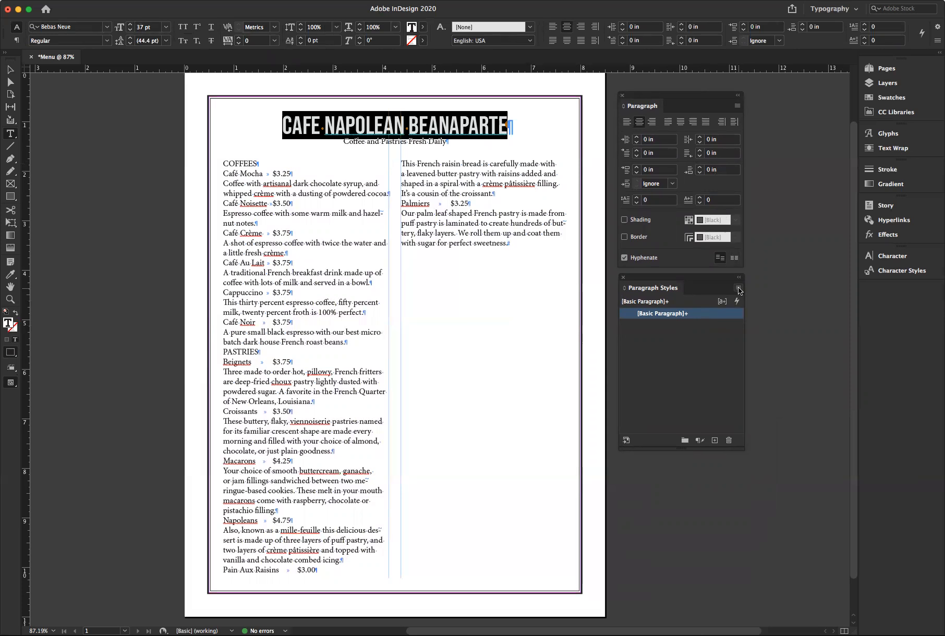
pyautogui.click(738, 288)
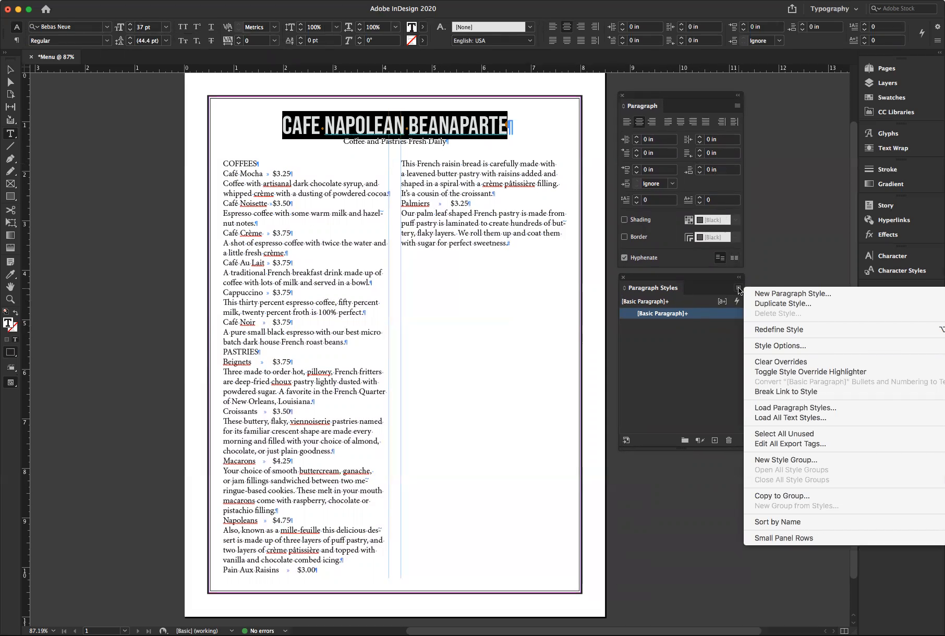
pyautogui.click(773, 294)
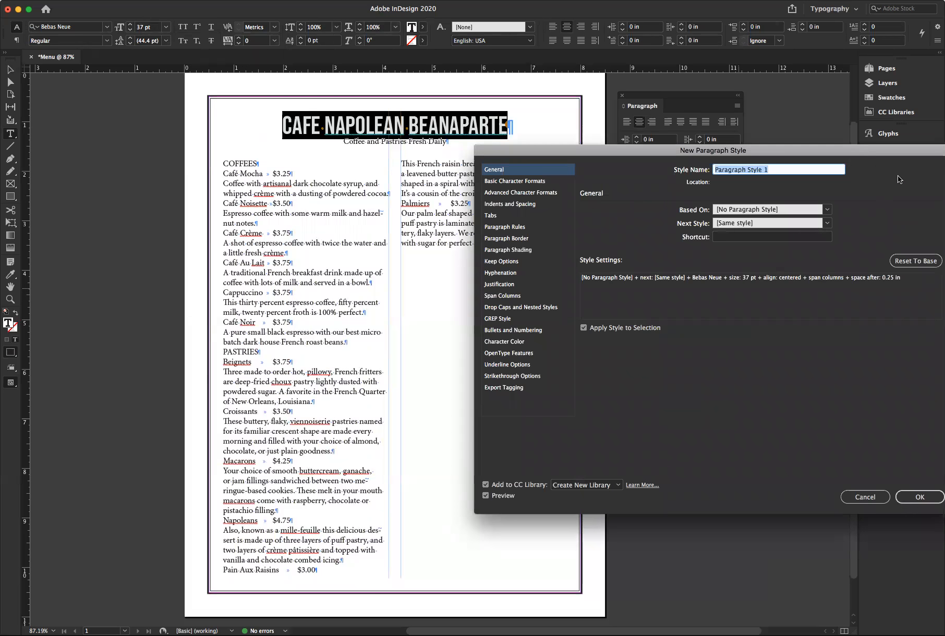
pyautogui.moveTo(873, 152); pyautogui.dragTo(828, 165)
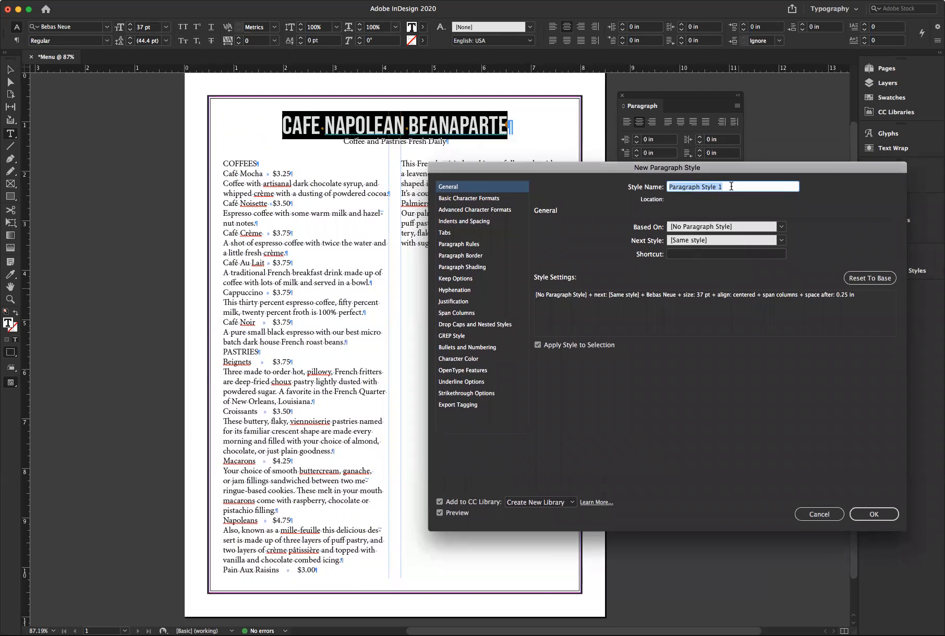
pyautogui.write('Headline')
# Set the Headline style's kerning to Optical in its basic character formats
pyautogui.click(468, 200)
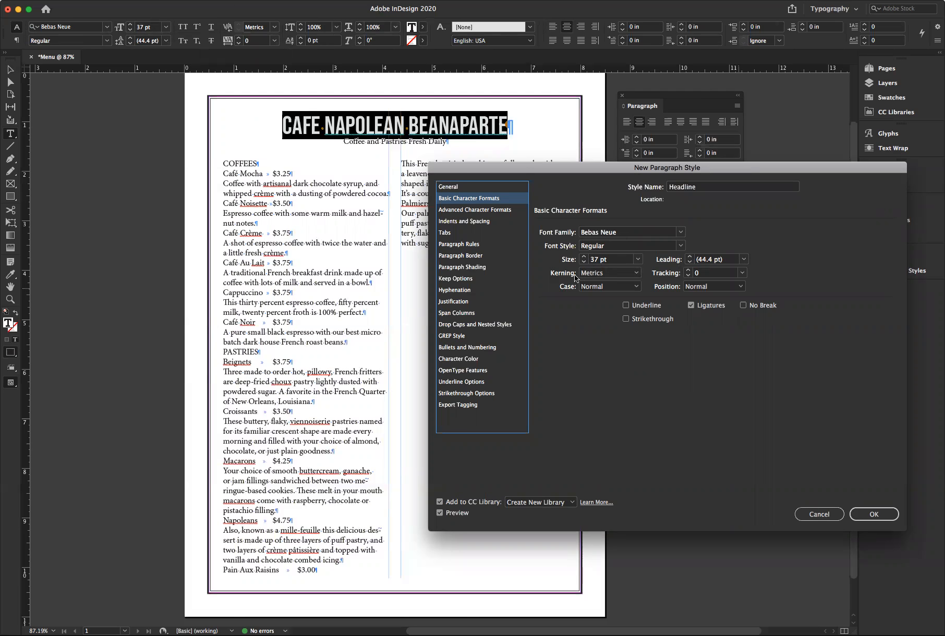
pyautogui.click(637, 275)
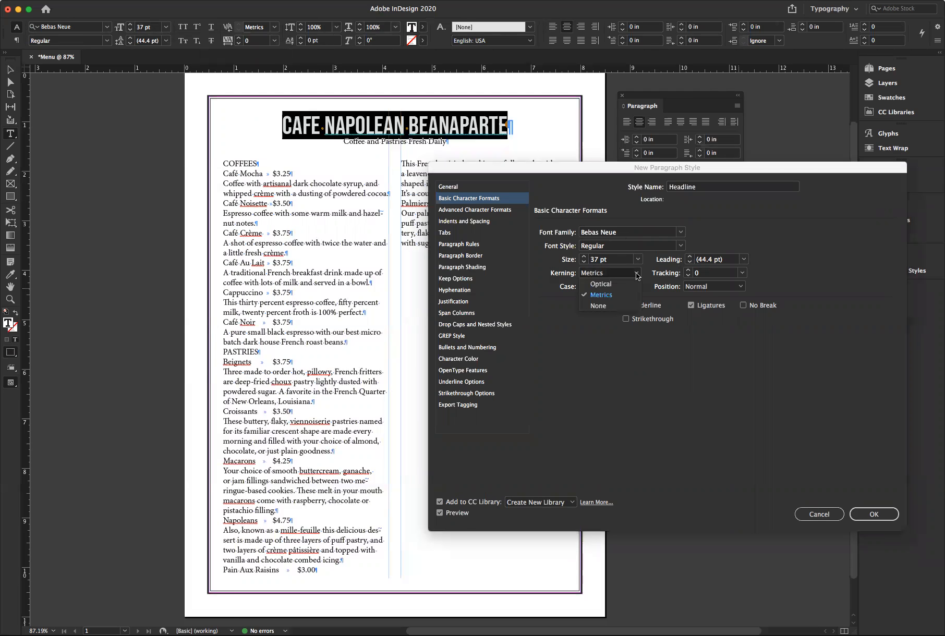
pyautogui.click(612, 286)
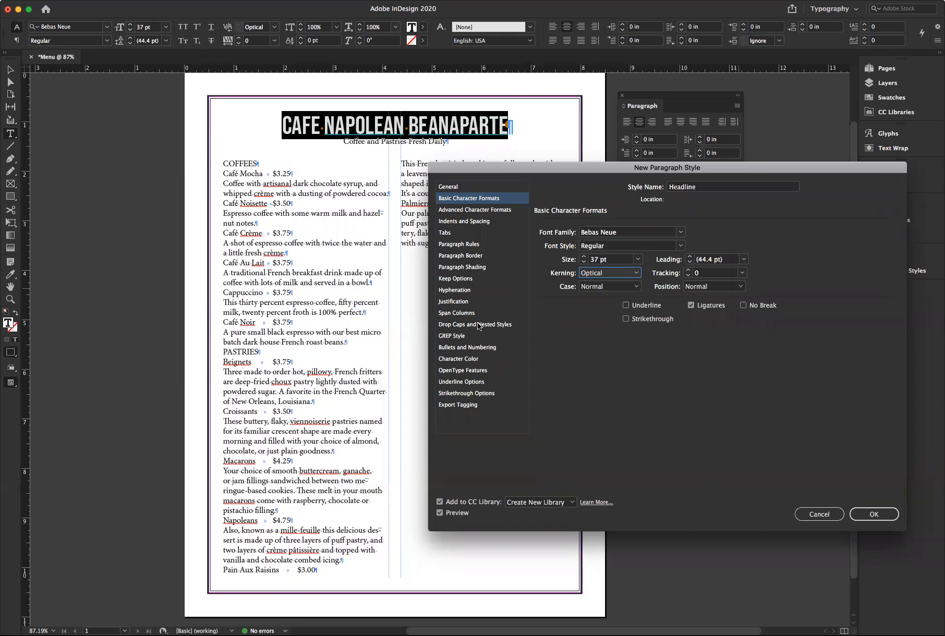
# Set the Headline style's character color to C=100 M=90 Y=10 K=0 and save the style
pyautogui.click(459, 360)
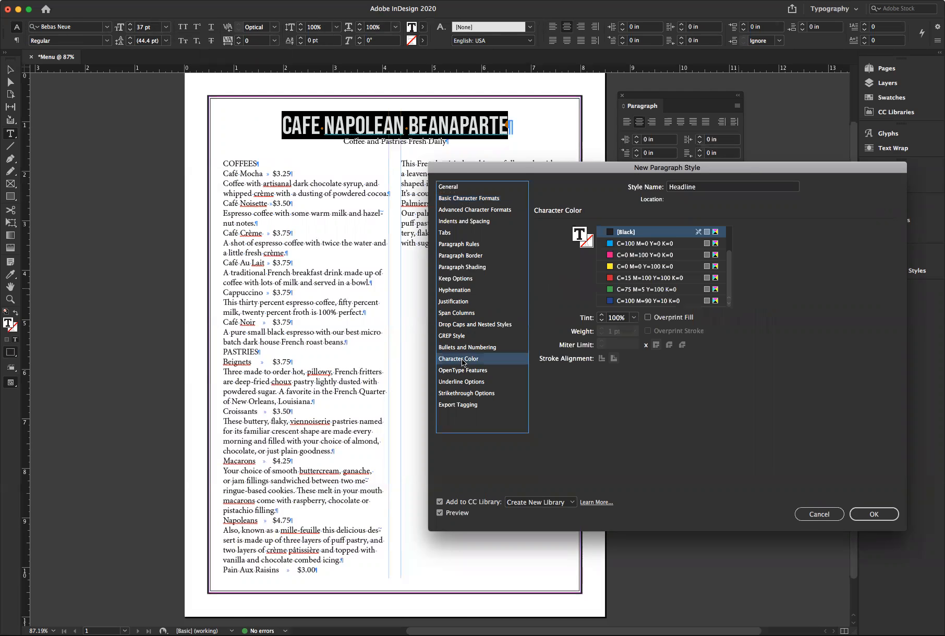
pyautogui.click(643, 301)
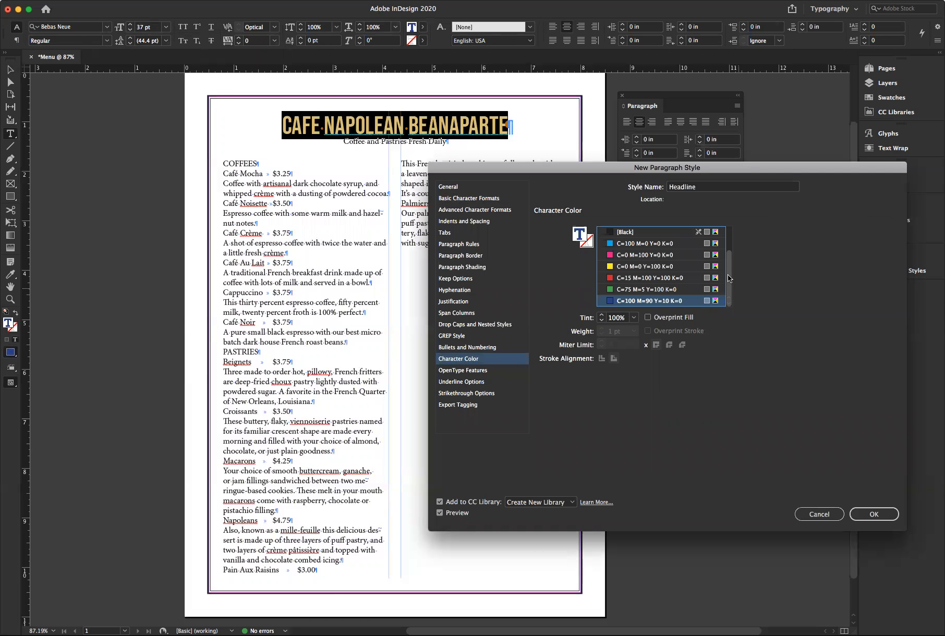
pyautogui.click(465, 222)
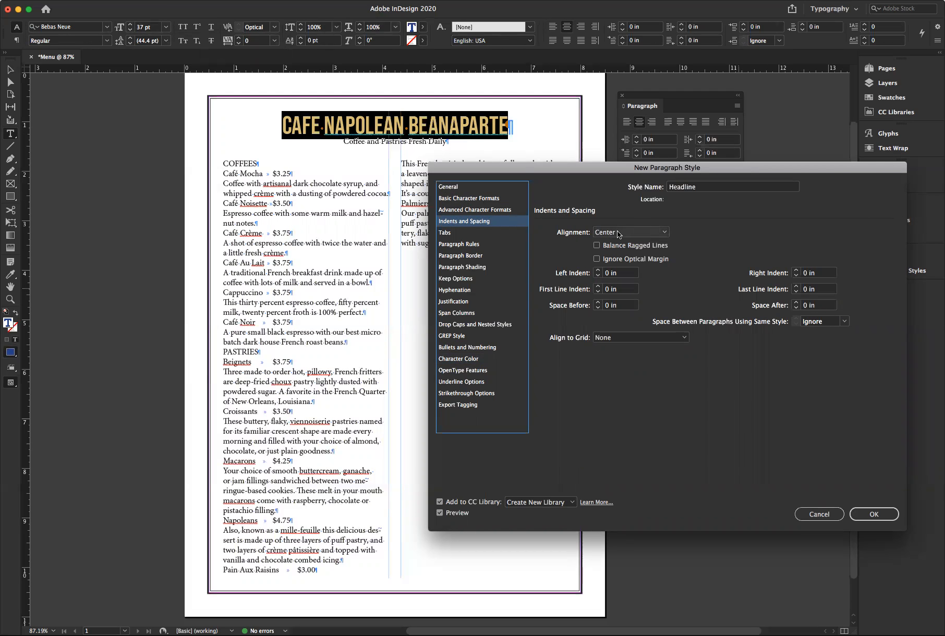
pyautogui.click(868, 517)
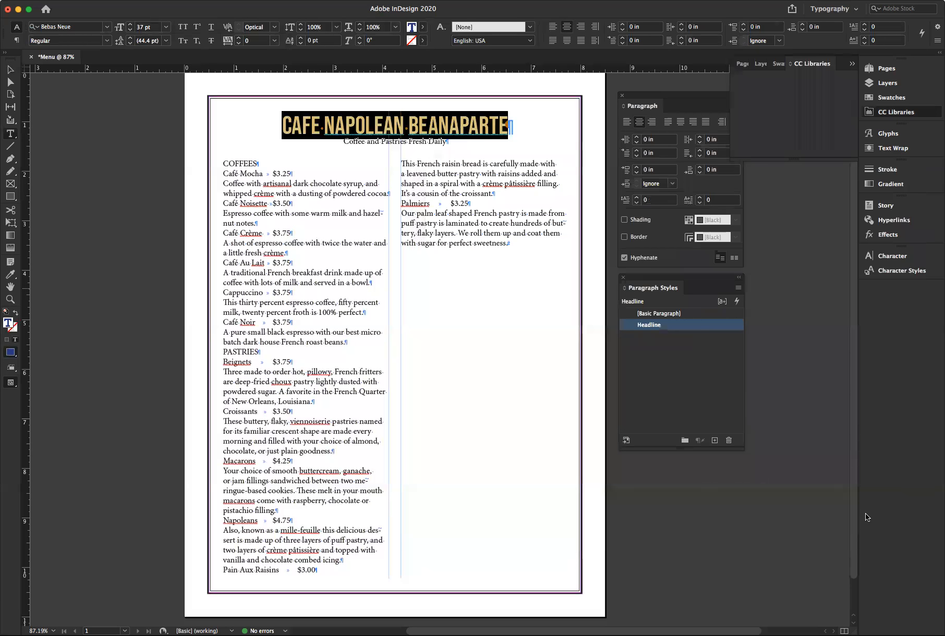
pyautogui.click(443, 124)
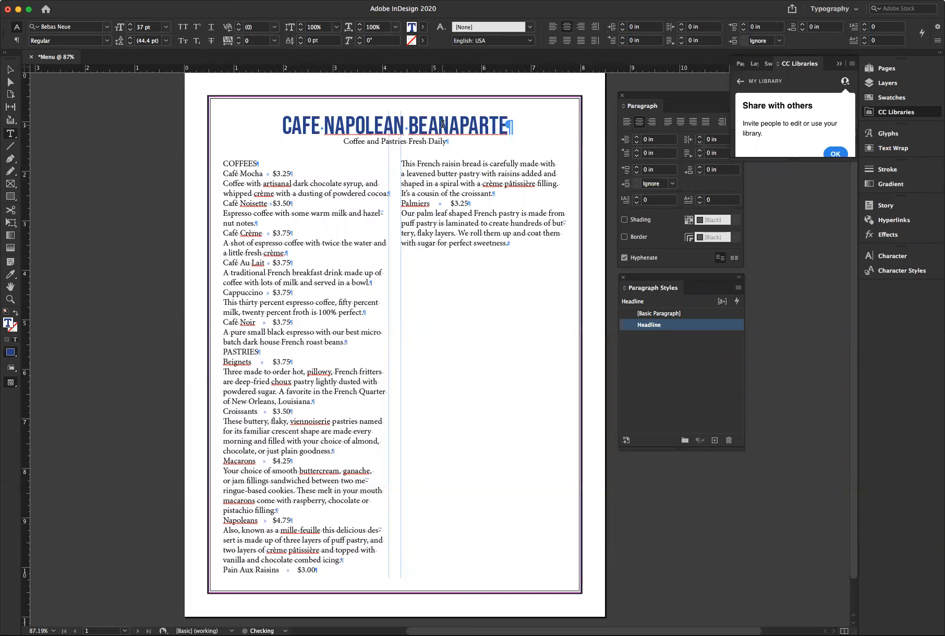
pyautogui.click(839, 64)
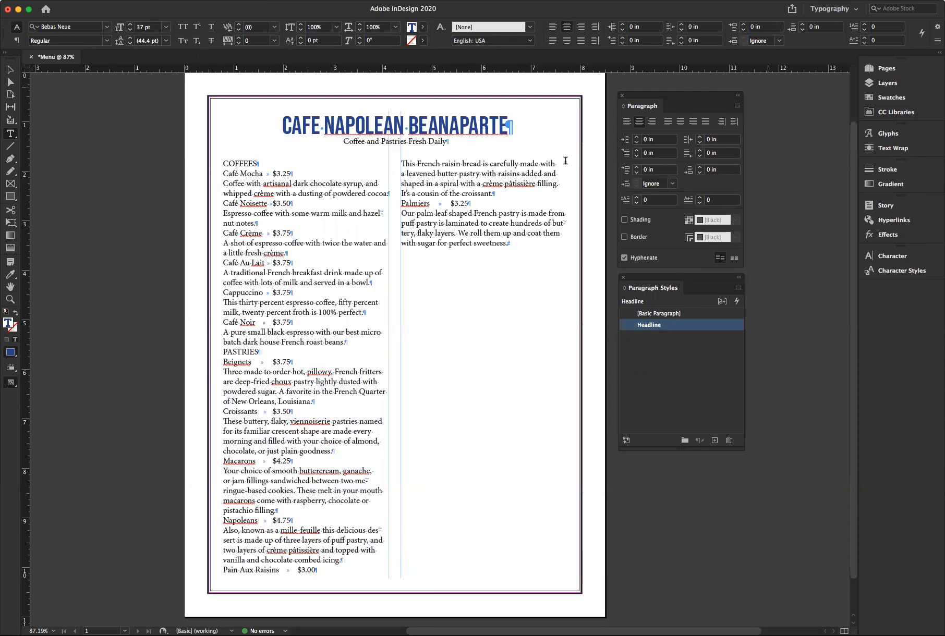
# Format the tagline Coffee and Pastries Fresh Daily in Italic at 16 pt
pyautogui.tripleClick(430, 141)
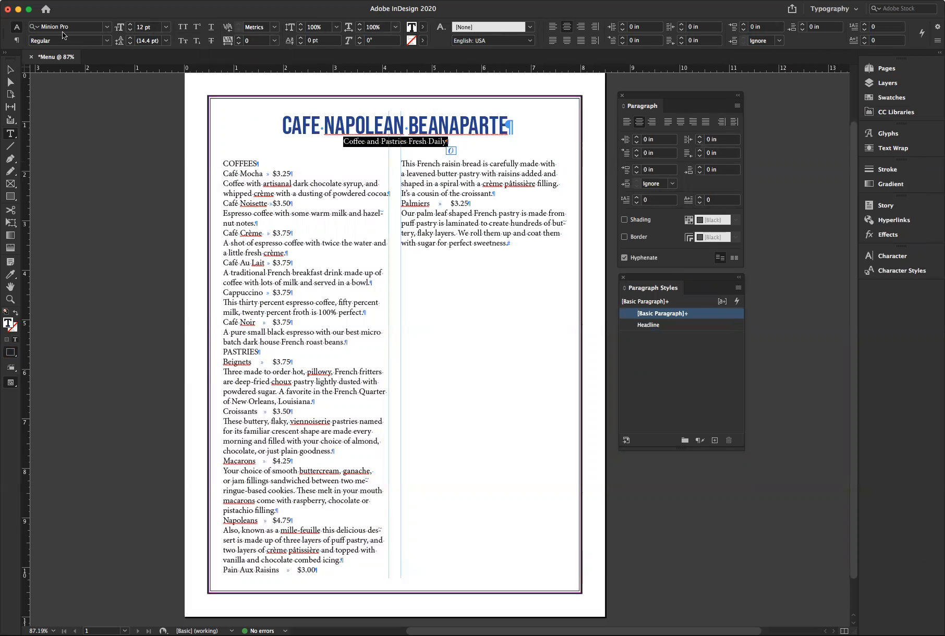
pyautogui.click(108, 40)
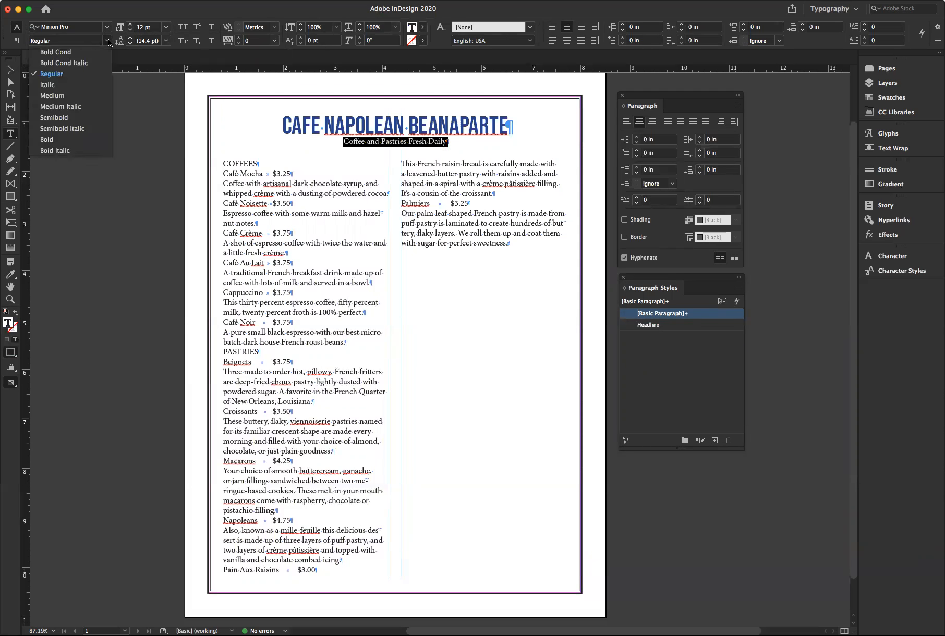
pyautogui.click(52, 85)
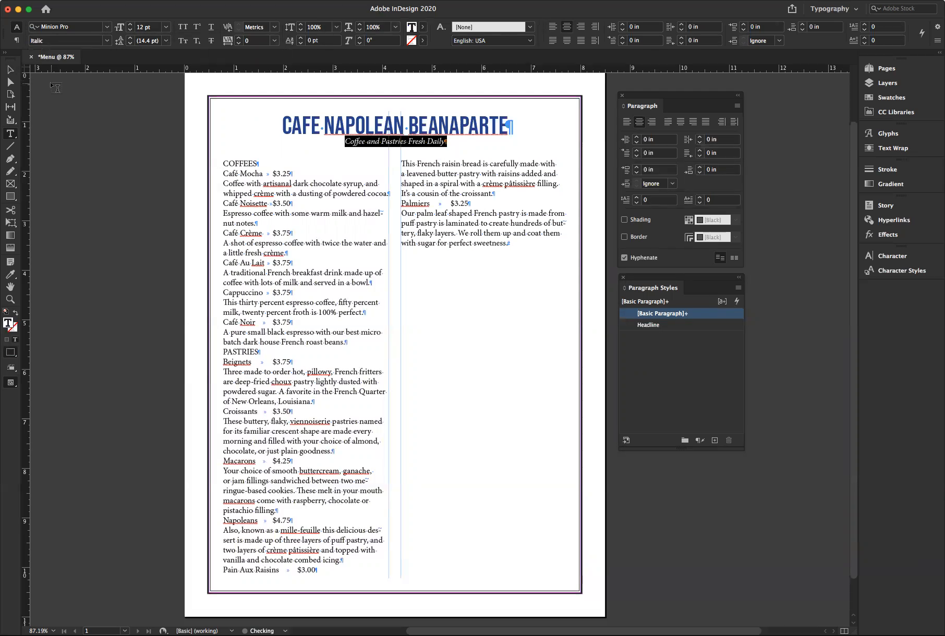
pyautogui.click(131, 25)
pyautogui.click(131, 25)
pyautogui.click(130, 25)
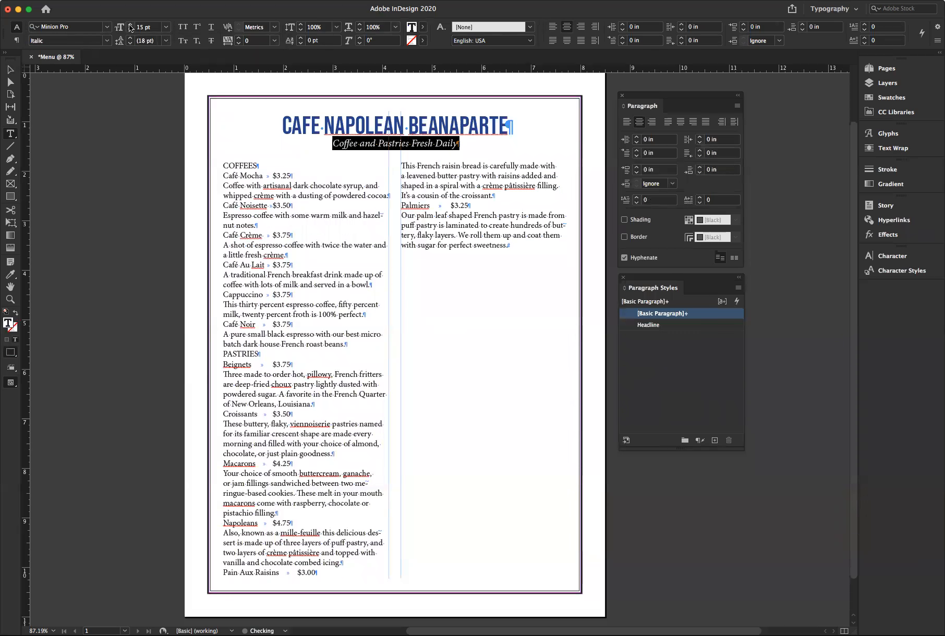
pyautogui.click(131, 25)
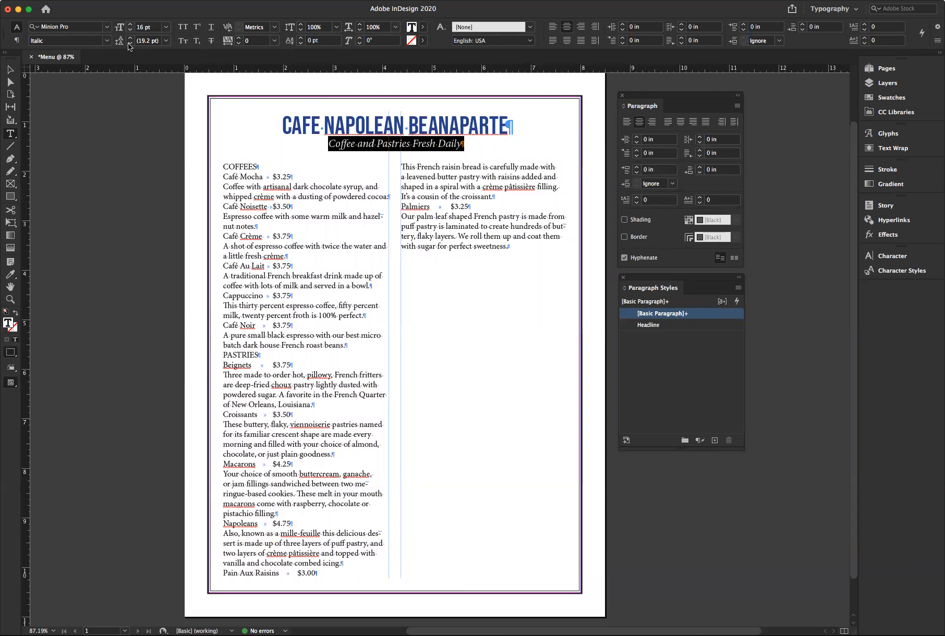
# Increase the tagline's leading to 22 pt and deselect the text
pyautogui.click(130, 38)
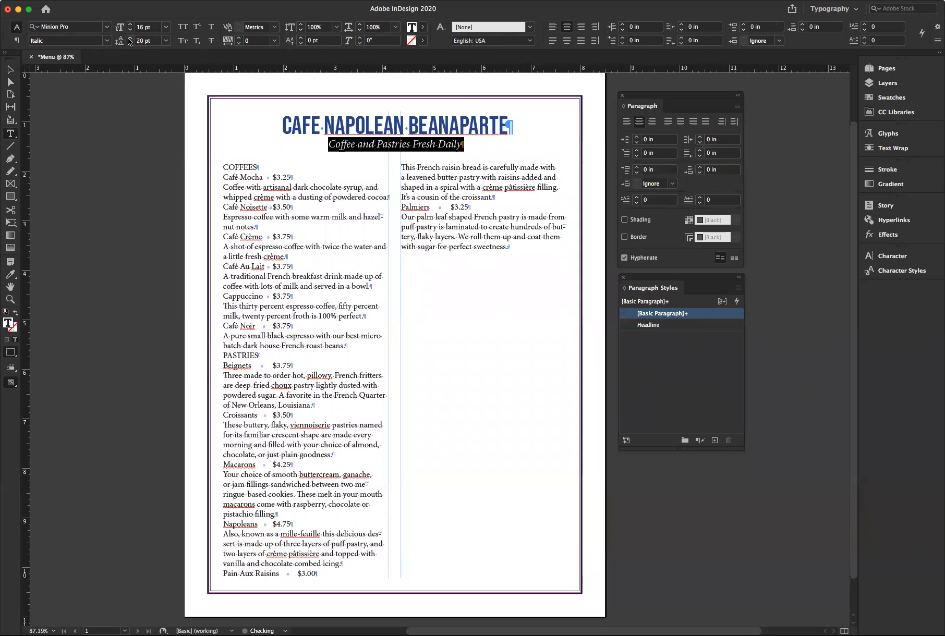
pyautogui.click(130, 38)
pyautogui.click(129, 39)
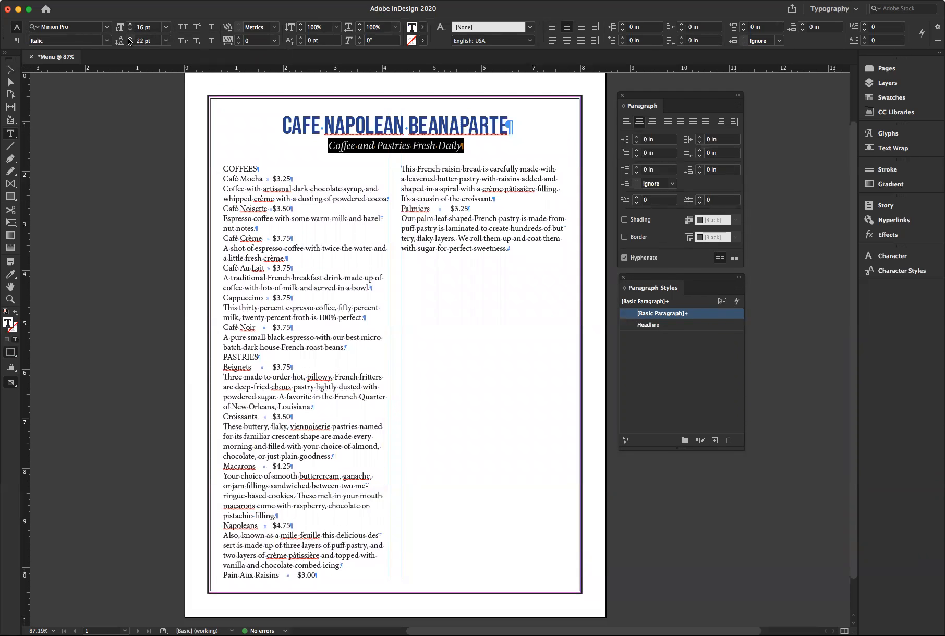
pyautogui.click(289, 158)
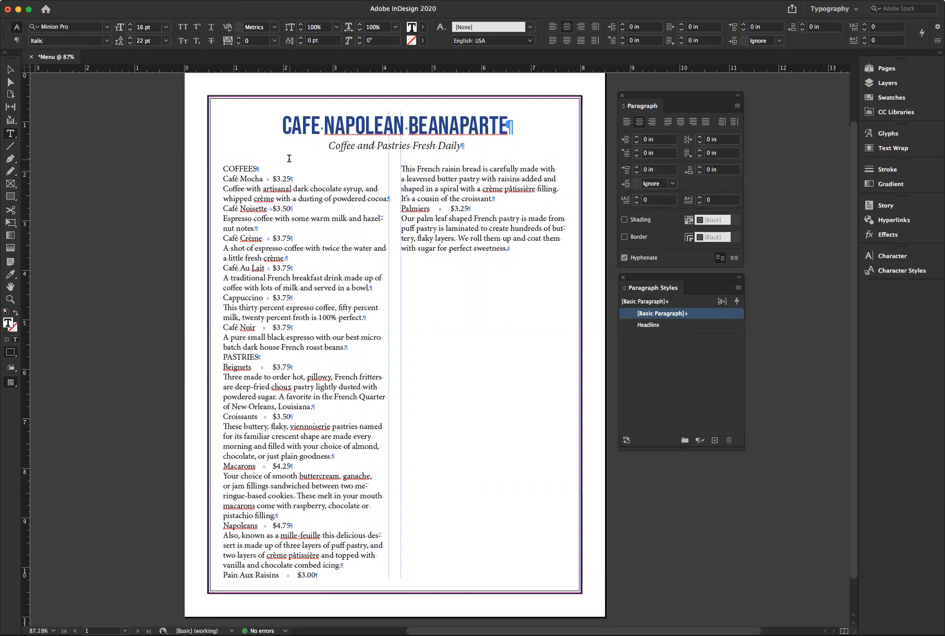
# Save the tagline's formatting as a paragraph style named Subhead and move it below Headline in the style list
pyautogui.click(356, 147)
pyautogui.click(739, 288)
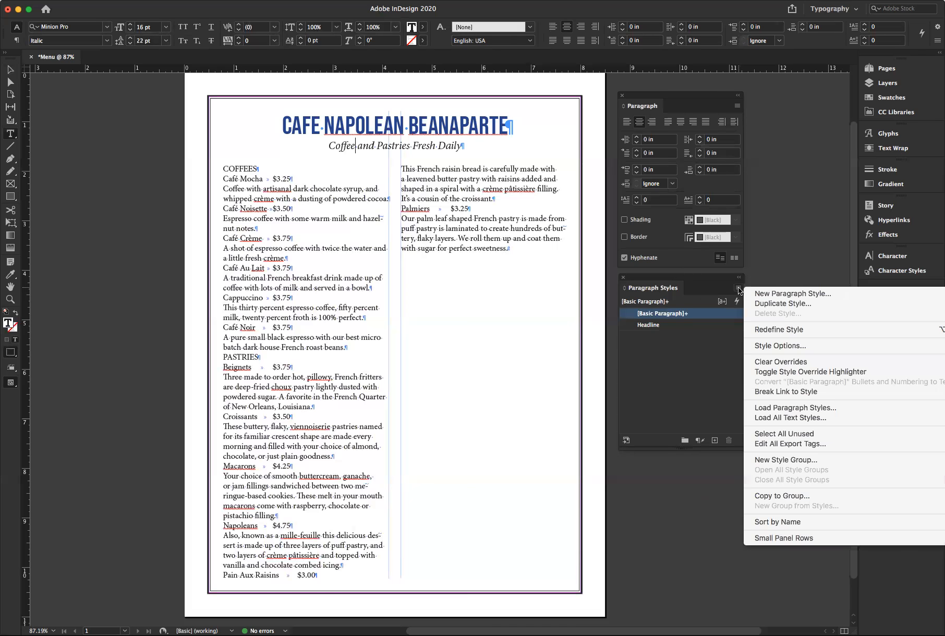
pyautogui.click(774, 295)
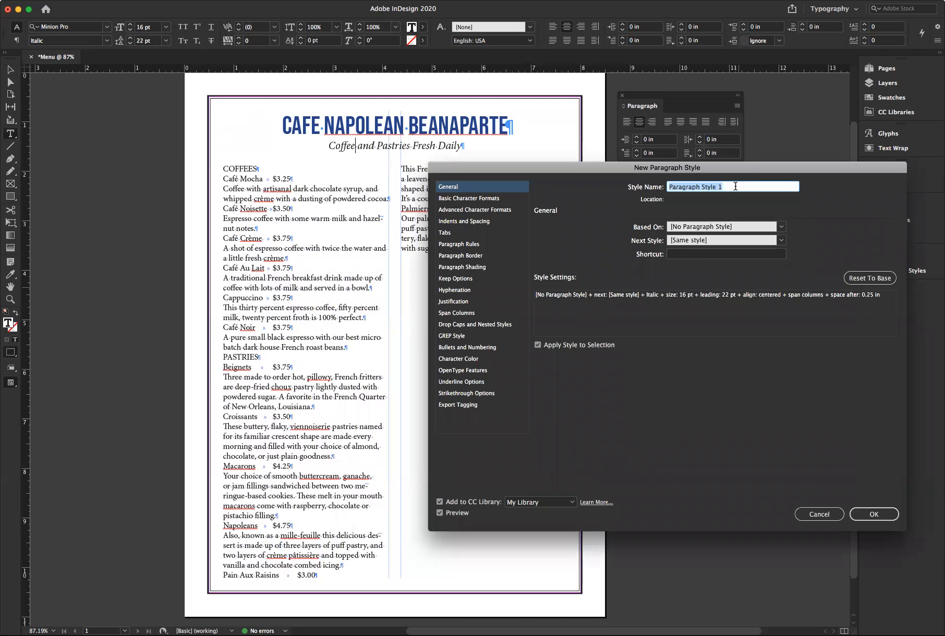
pyautogui.write('Subhead')
pyautogui.click(865, 515)
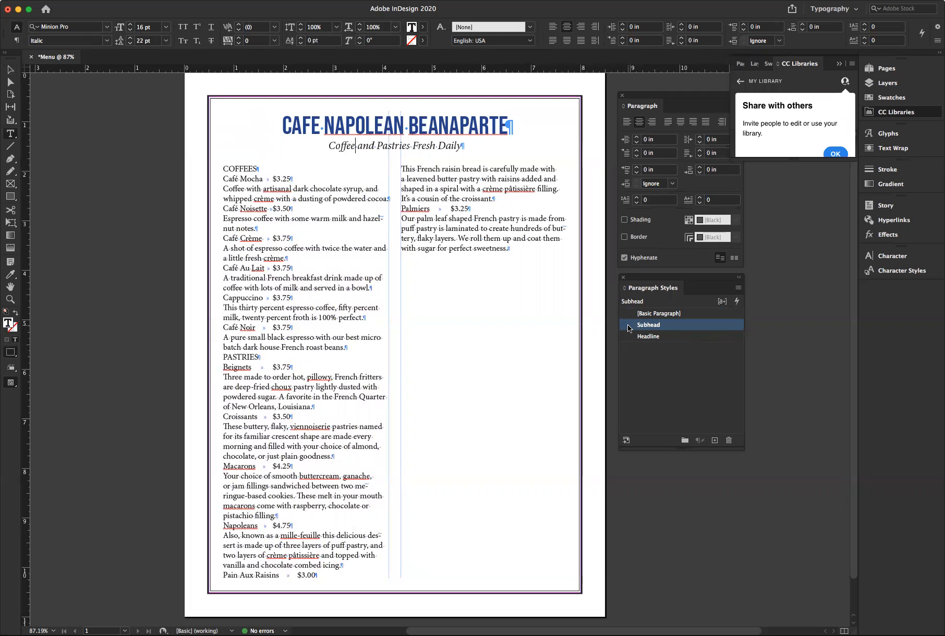
pyautogui.moveTo(628, 324); pyautogui.dragTo(627, 341)
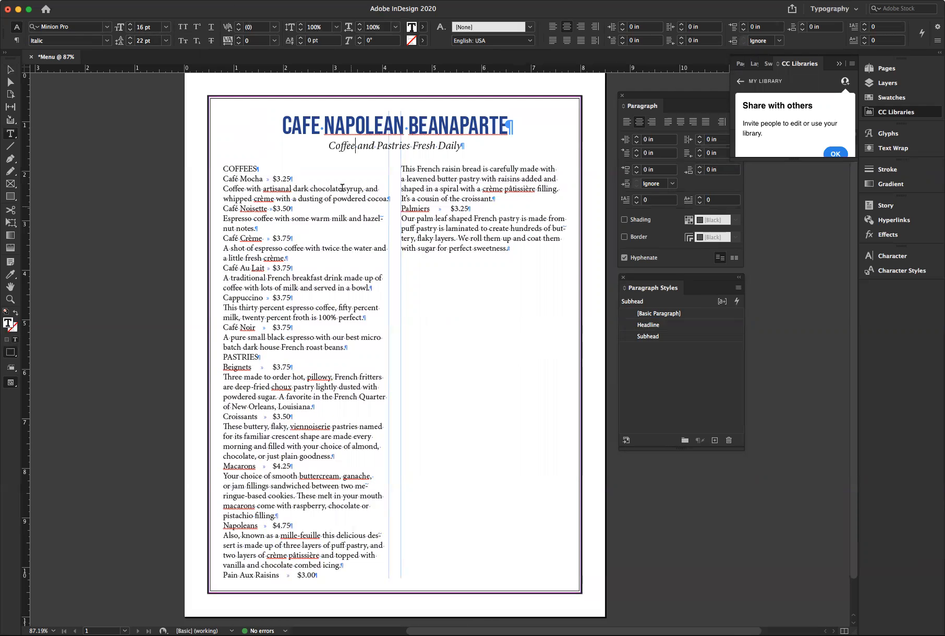
# Set the font of the COFFEES section heading to Latin Wide D
pyautogui.hscroll(1, 265, 166)
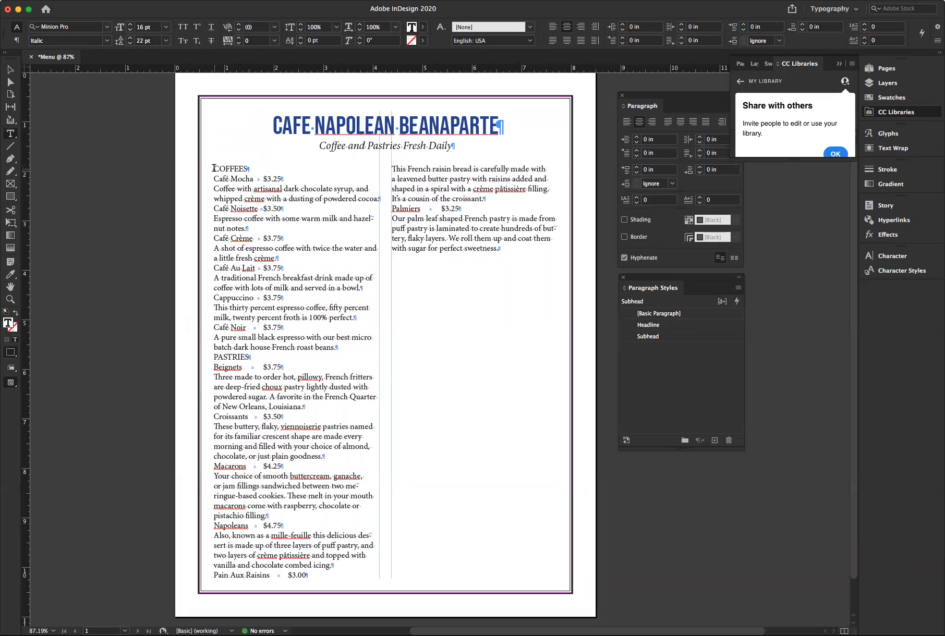
pyautogui.moveTo(214, 168); pyautogui.dragTo(258, 168)
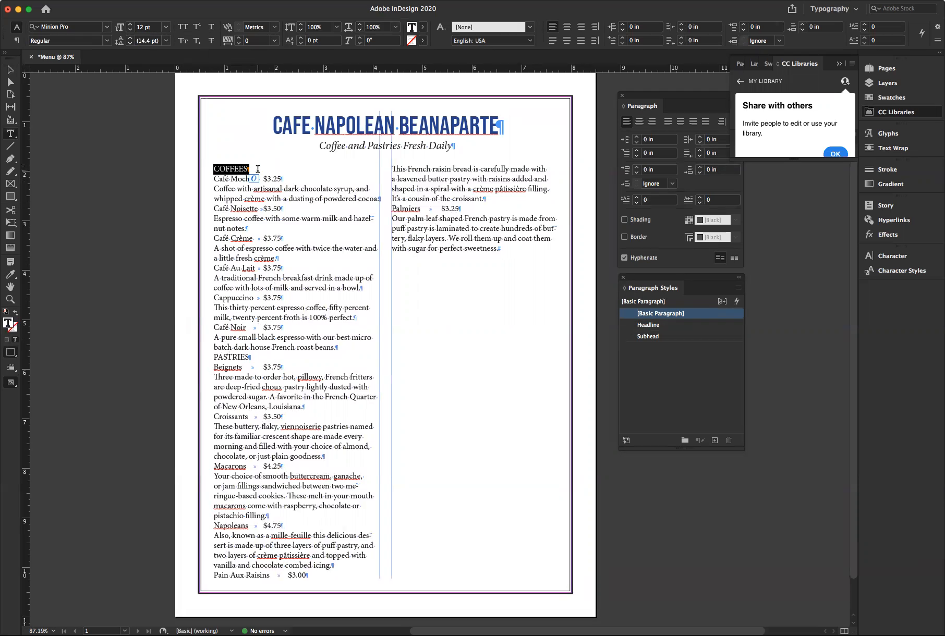
pyautogui.click(106, 29)
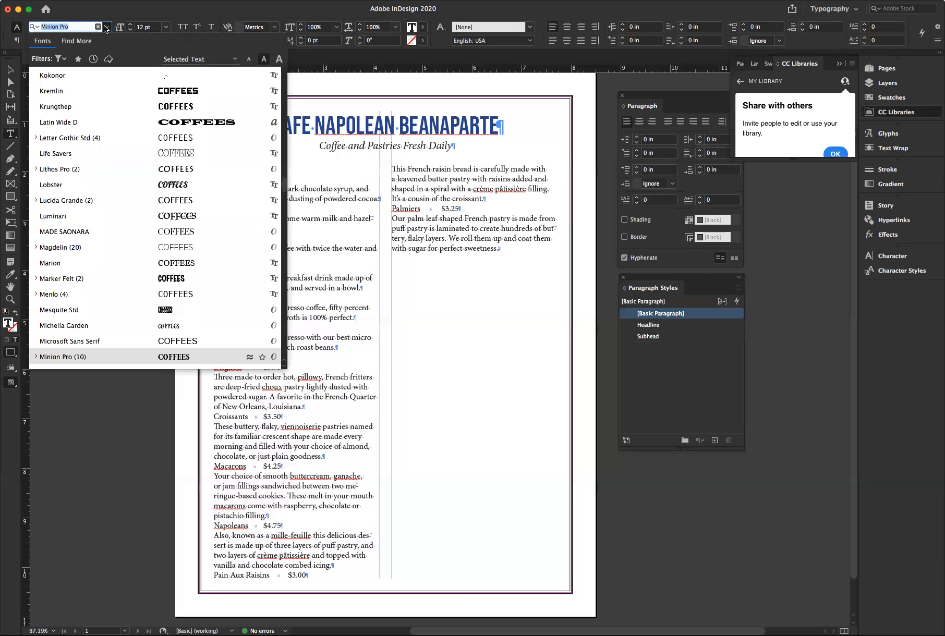
pyautogui.click(173, 127)
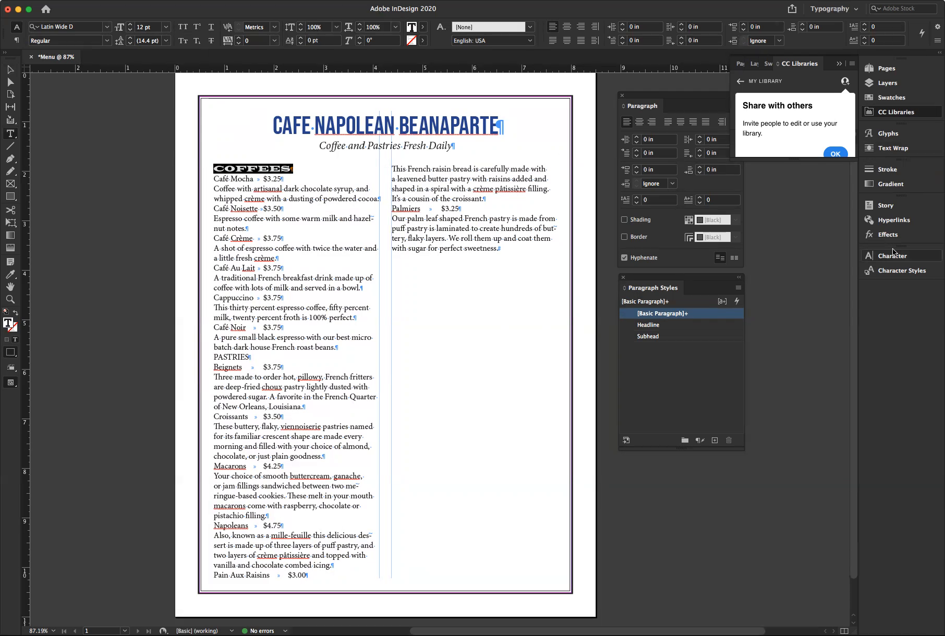
# Color the COFFEES heading with the red C=15 M=100 Y=100 K=0 swatch and collapse the swatches
pyautogui.click(893, 98)
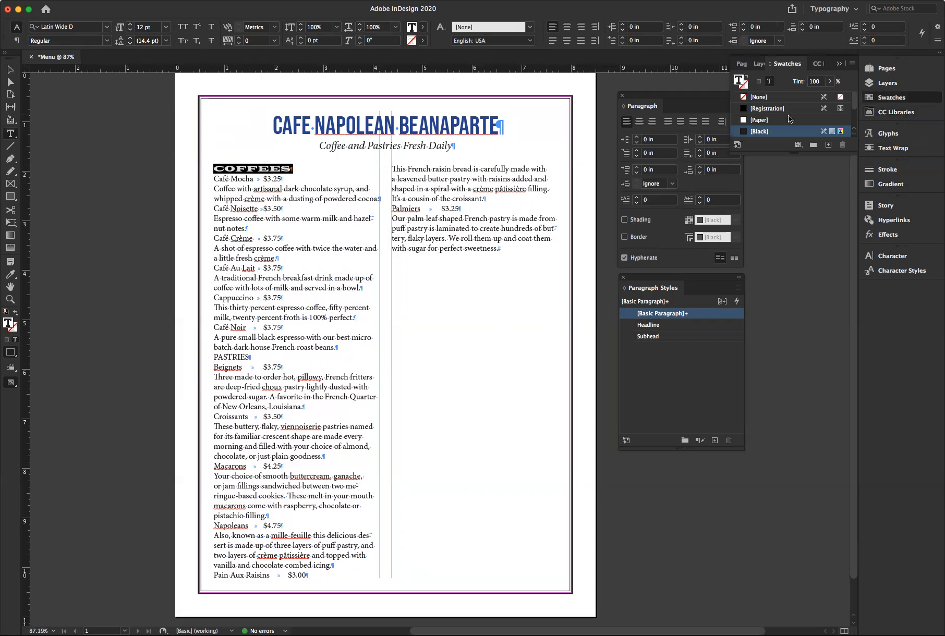
pyautogui.moveTo(806, 154); pyautogui.dragTo(810, 267)
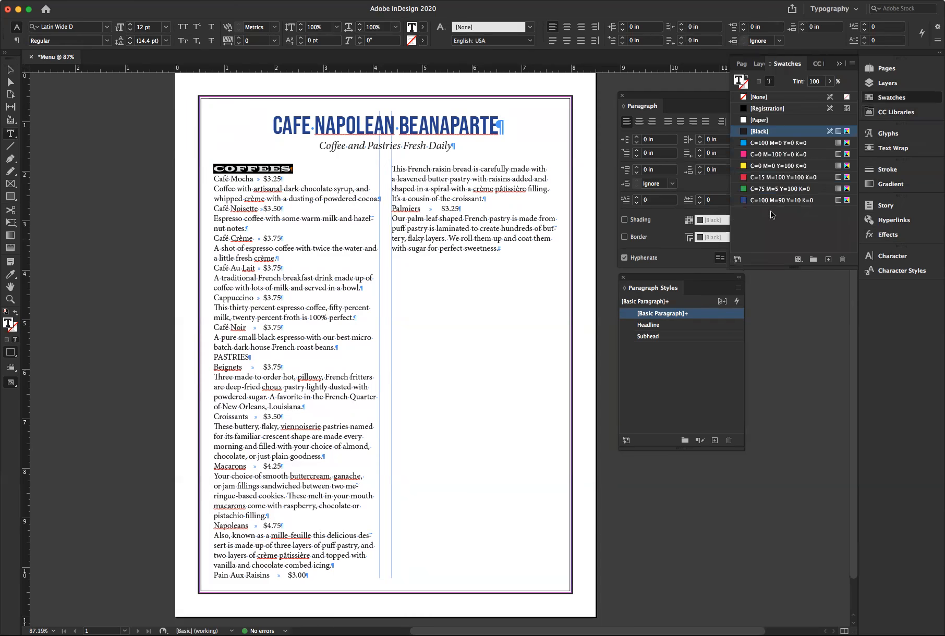
pyautogui.click(761, 178)
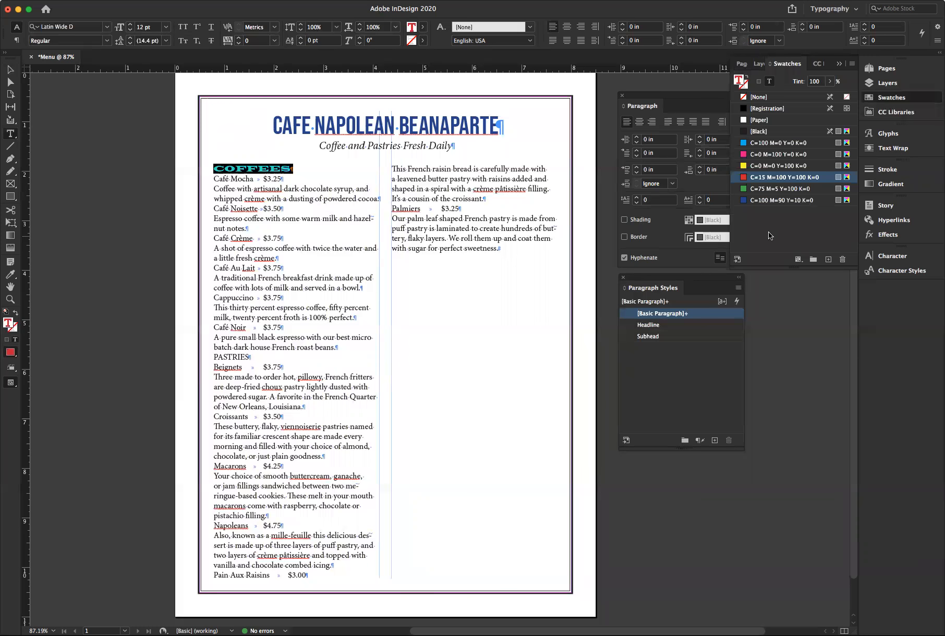
pyautogui.click(687, 99)
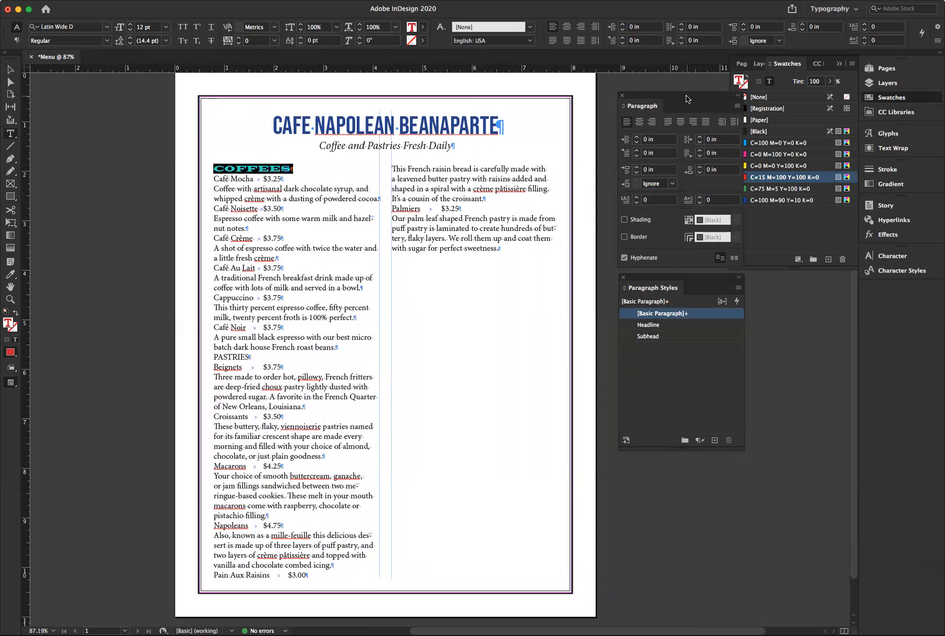
pyautogui.click(840, 63)
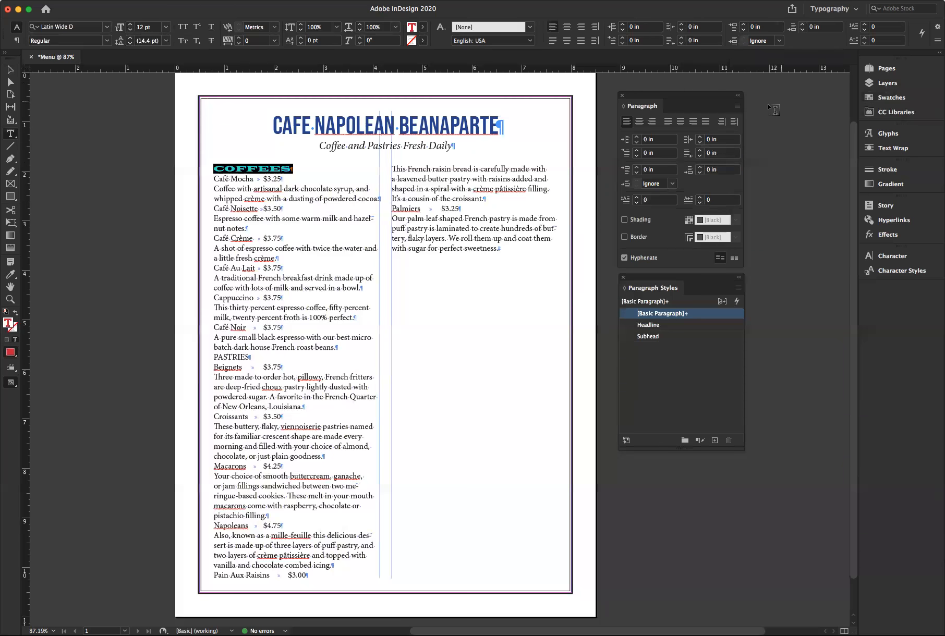
# Add a paragraph border to the COFFEES heading with preview on and all offsets at 0.0625 in
pyautogui.click(737, 107)
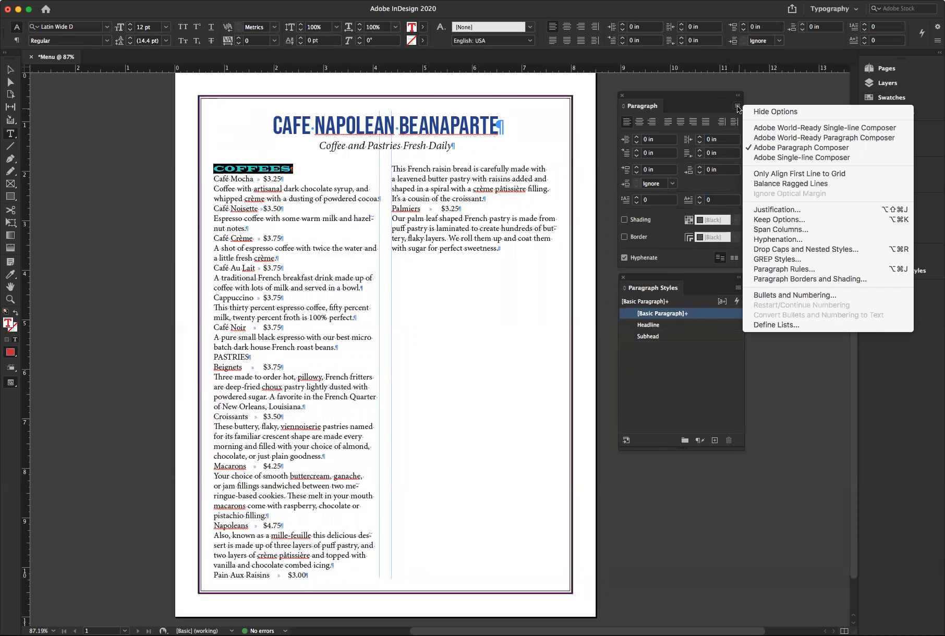
pyautogui.click(783, 280)
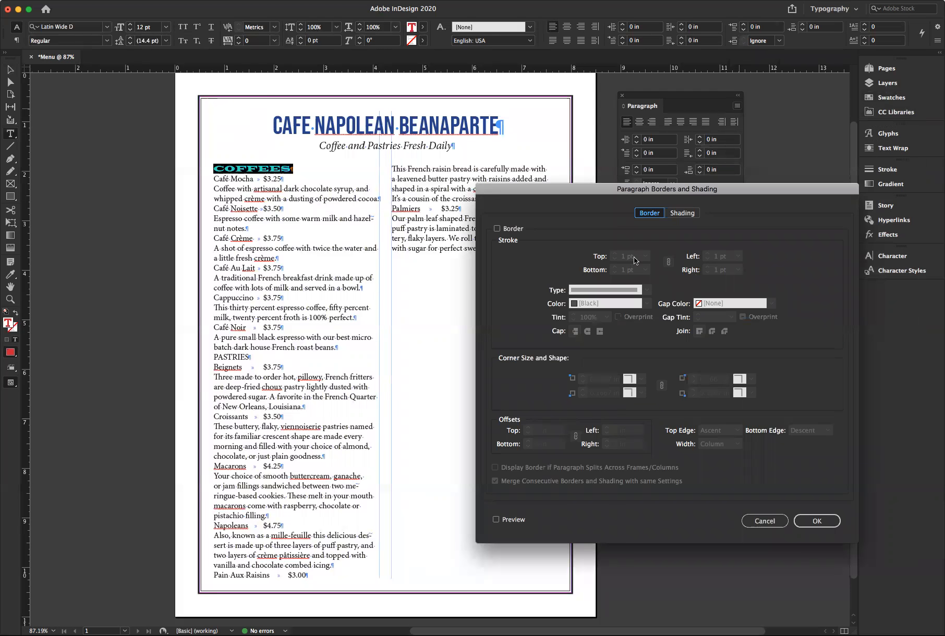
pyautogui.click(497, 229)
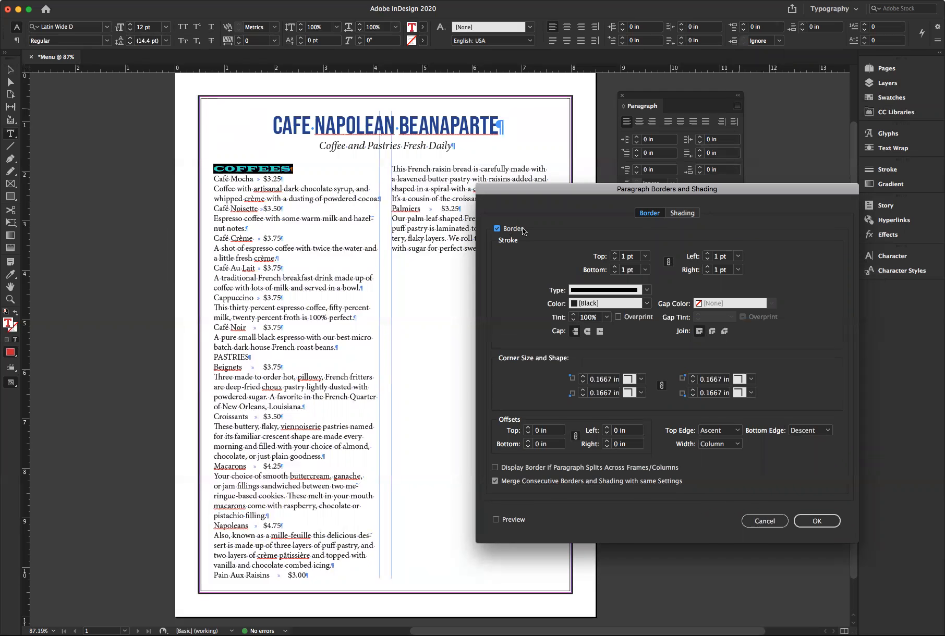
pyautogui.click(496, 520)
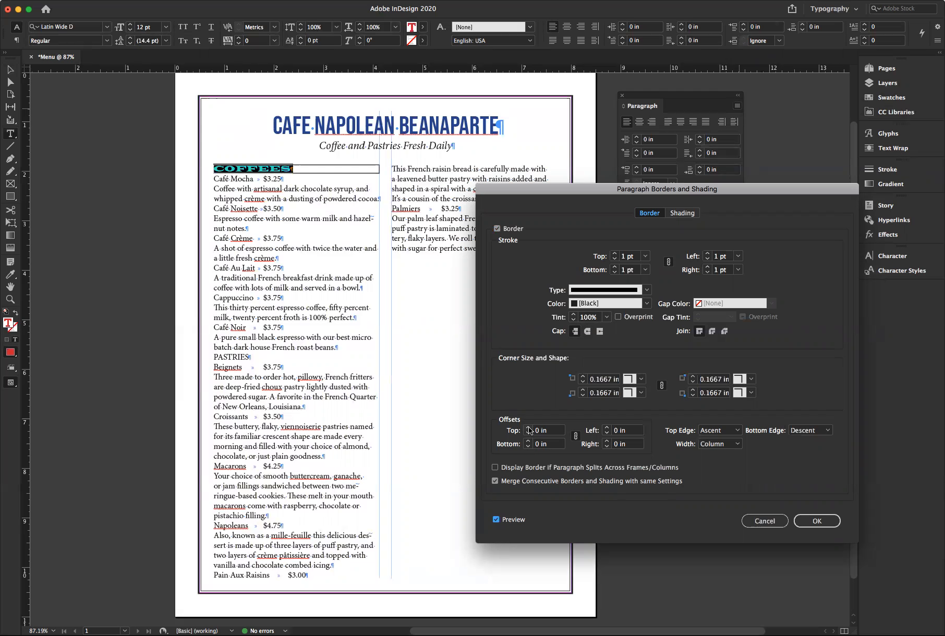
pyautogui.click(528, 428)
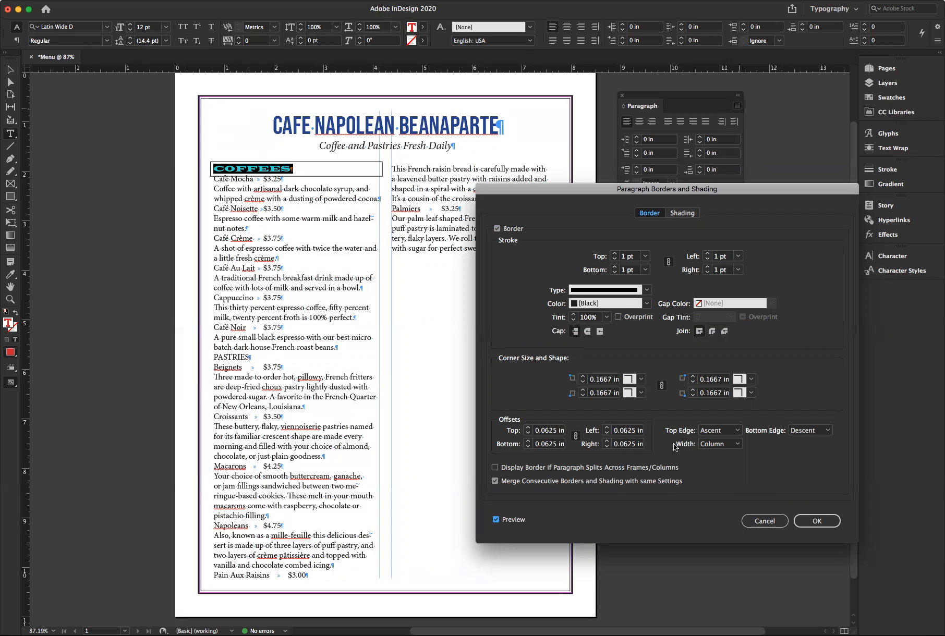
# Try the Text width for the COFFEES border, return it to Column width and apply the border
pyautogui.click(737, 444)
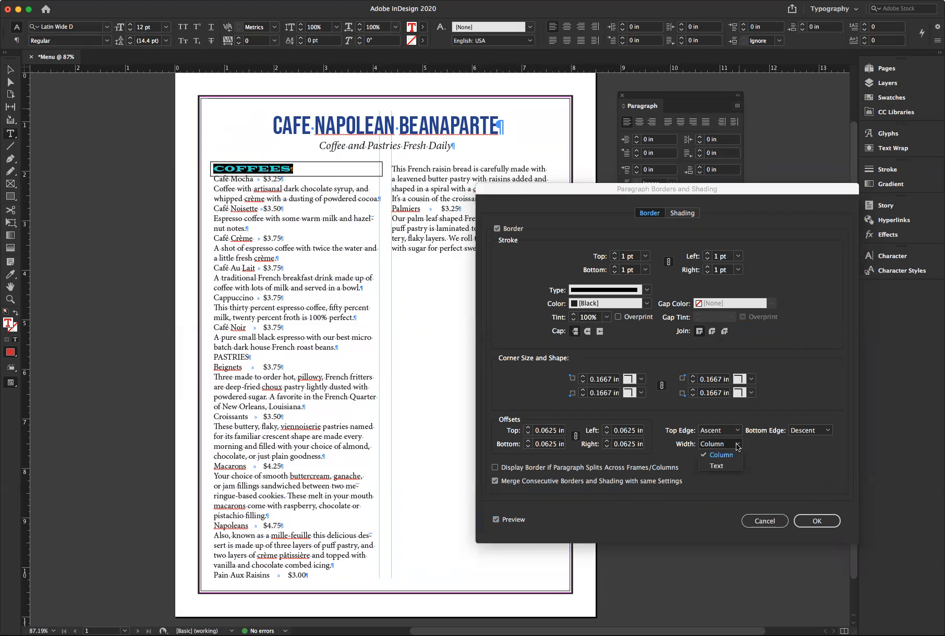
pyautogui.click(723, 467)
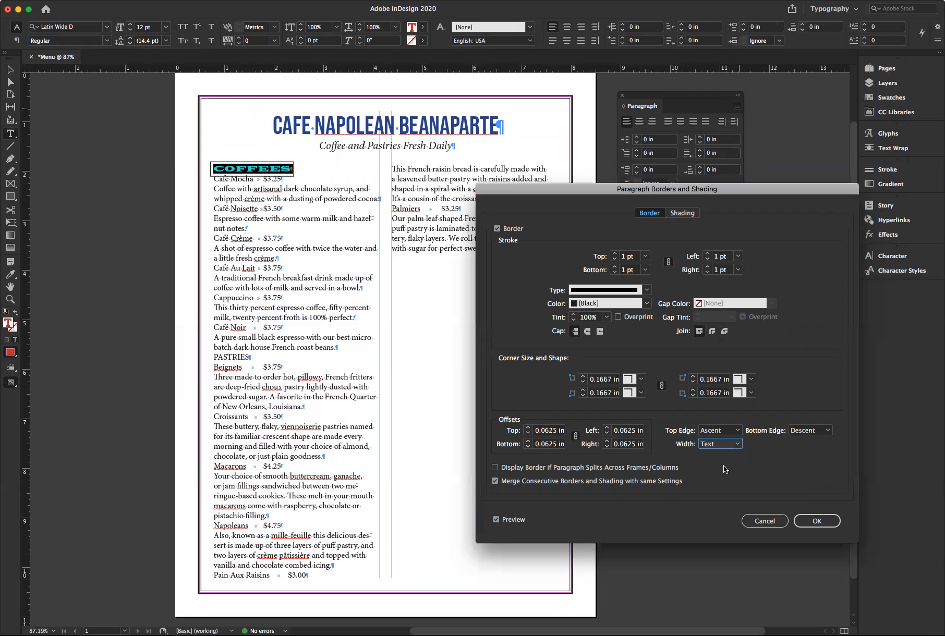
pyautogui.click(738, 447)
pyautogui.click(725, 455)
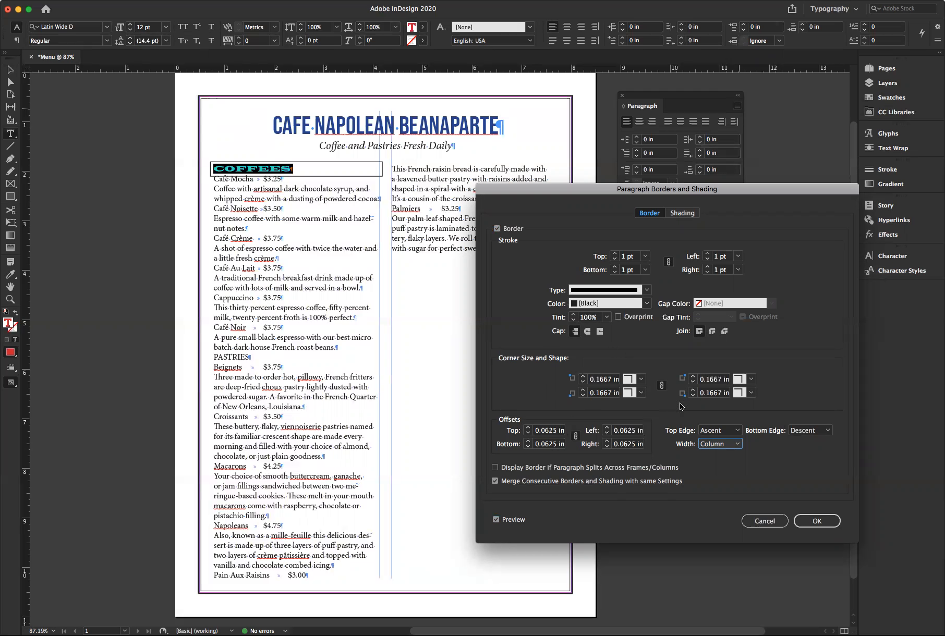
pyautogui.click(817, 522)
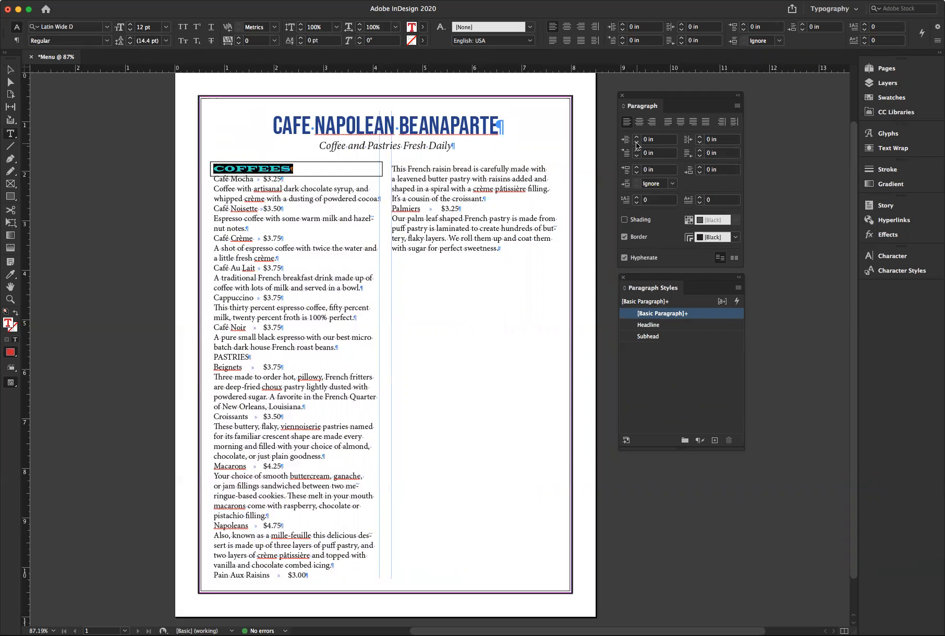
# Try a 0.125 in left indent on the COFFEES heading and reset it to 0 in
pyautogui.click(278, 168)
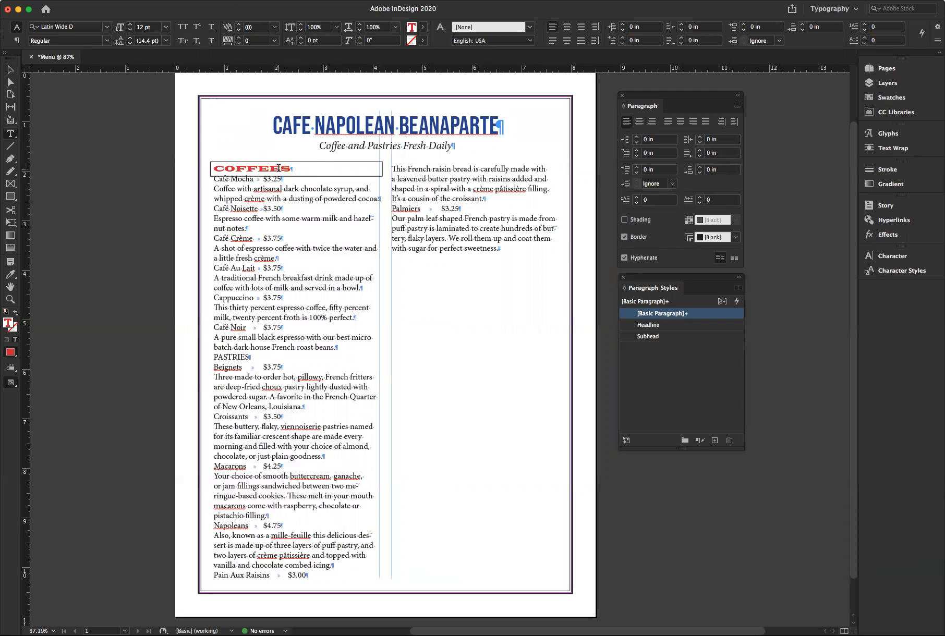
pyautogui.click(637, 137)
pyautogui.click(637, 137)
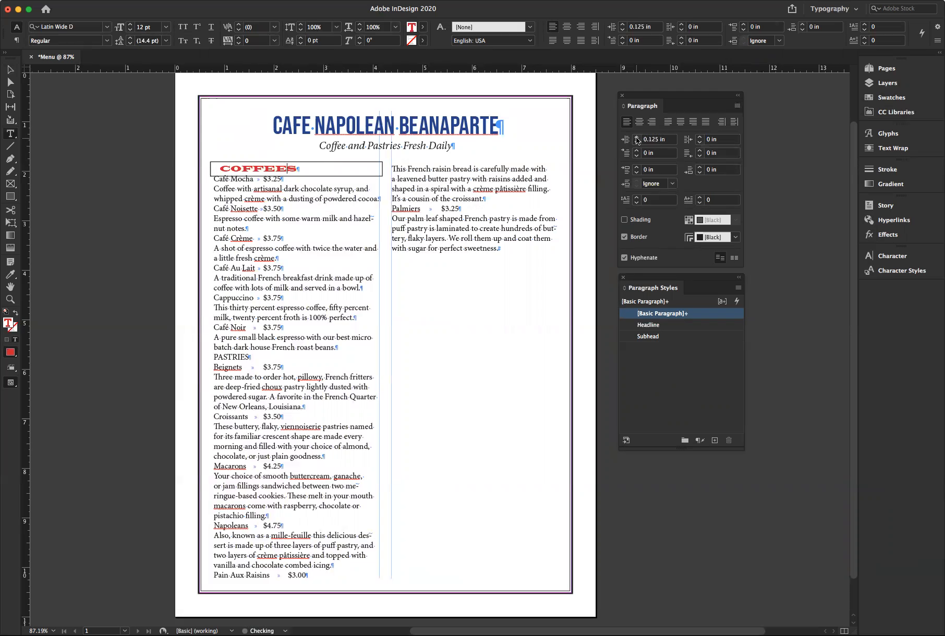
pyautogui.click(637, 144)
pyautogui.click(637, 143)
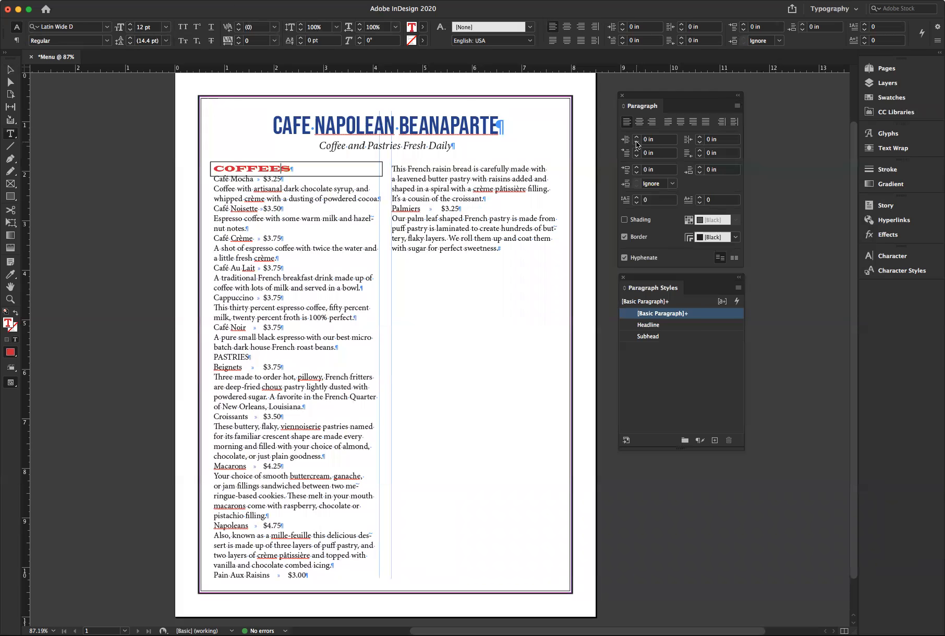
# Check the top edge options of the COFFEES heading's border and turn the border off
pyautogui.click(737, 107)
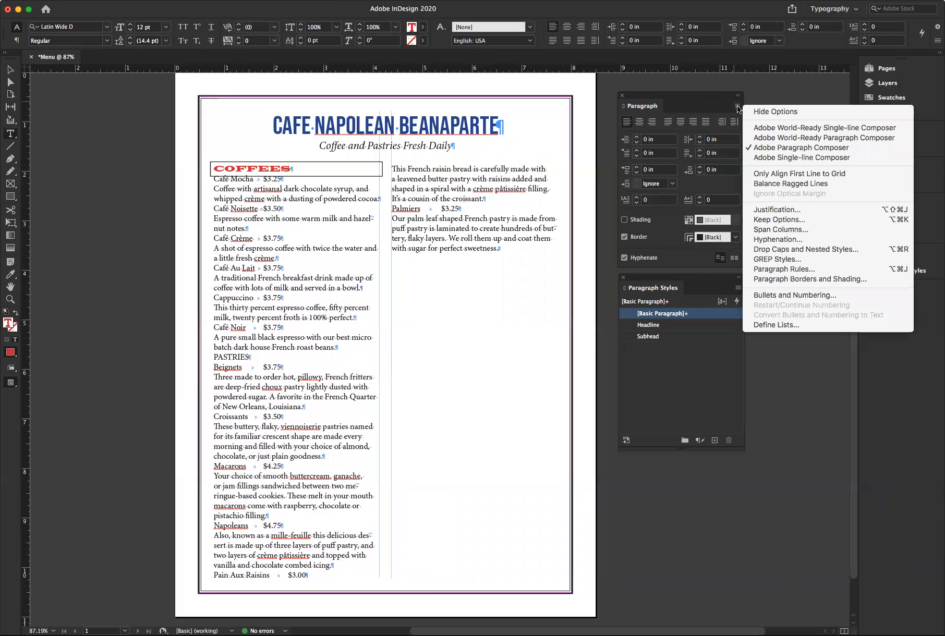
pyautogui.click(759, 279)
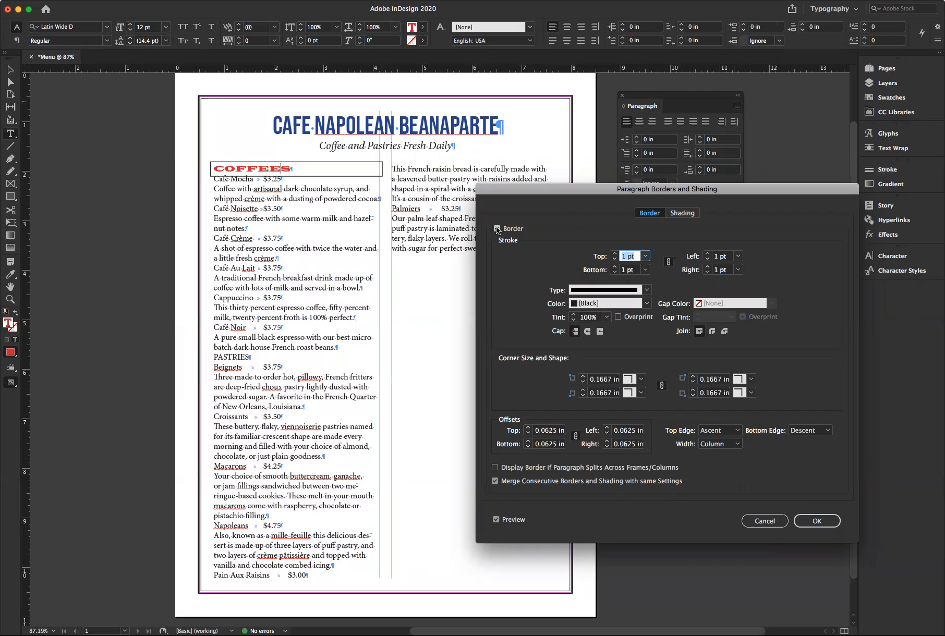
pyautogui.click(737, 432)
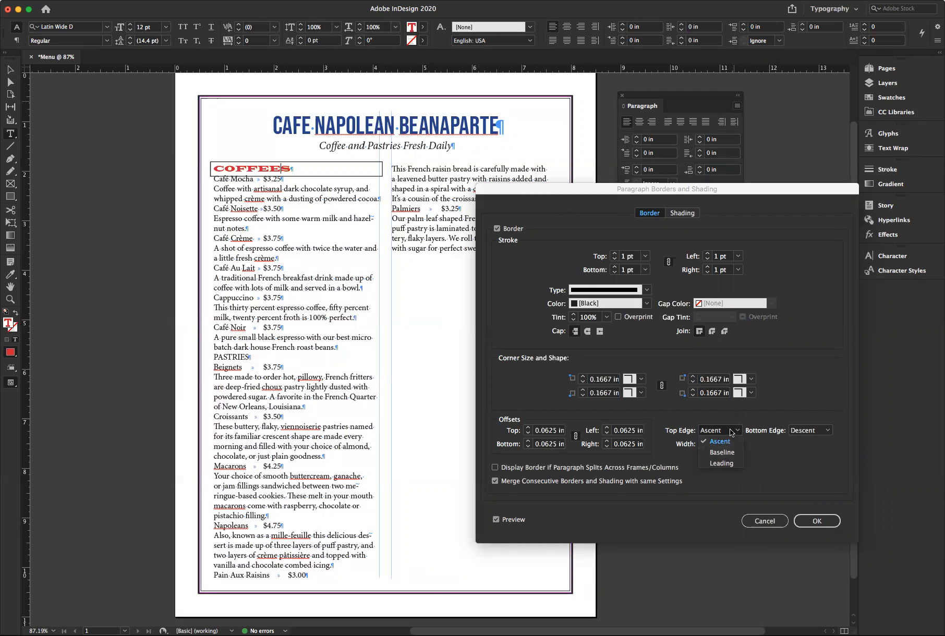
pyautogui.click(729, 419)
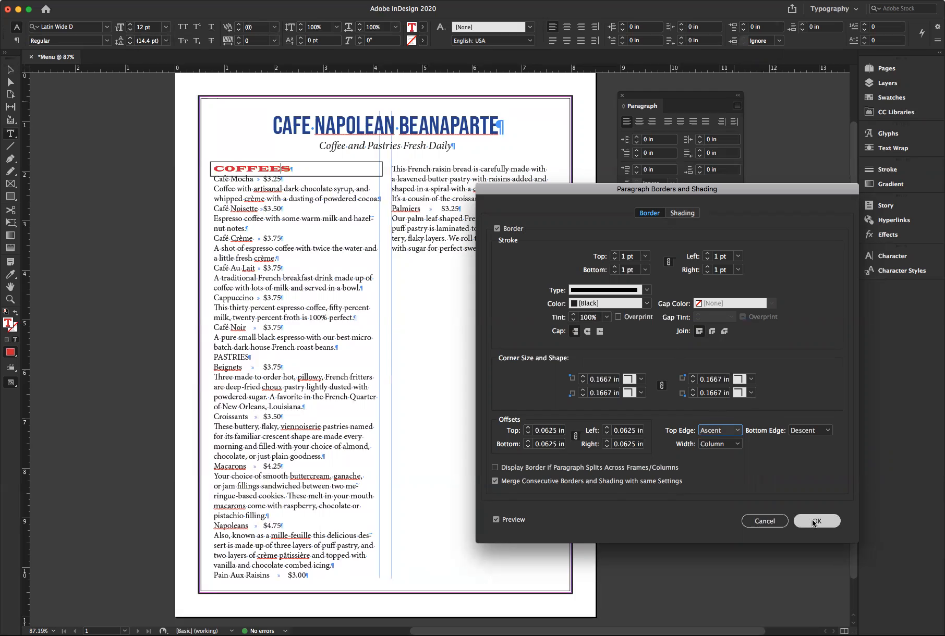
pyautogui.click(496, 229)
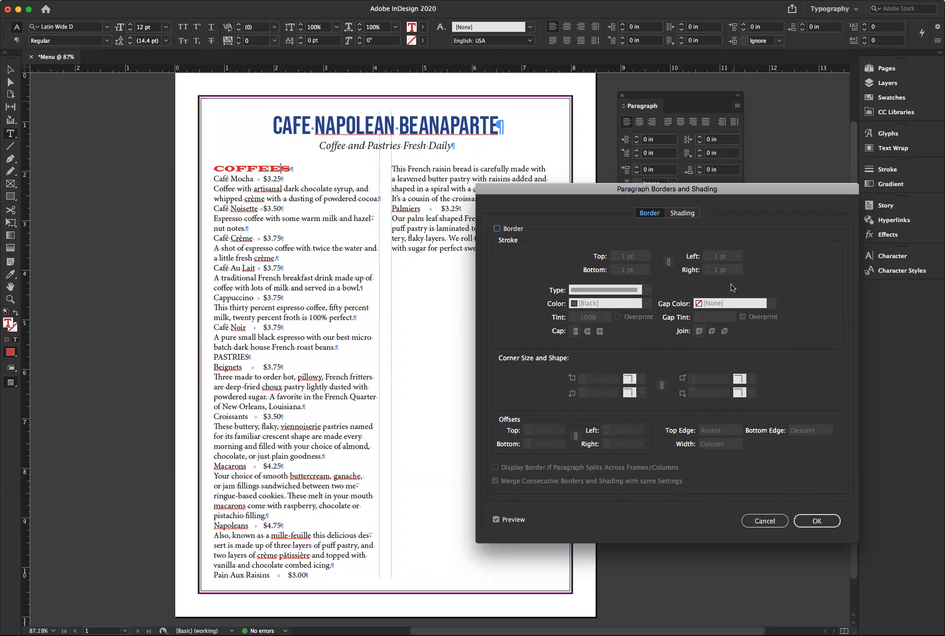
# Try paragraph shading with 0.0625 in offsets on the COFFEES heading, reset the offsets to 0 in and turn the shading off
pyautogui.click(680, 213)
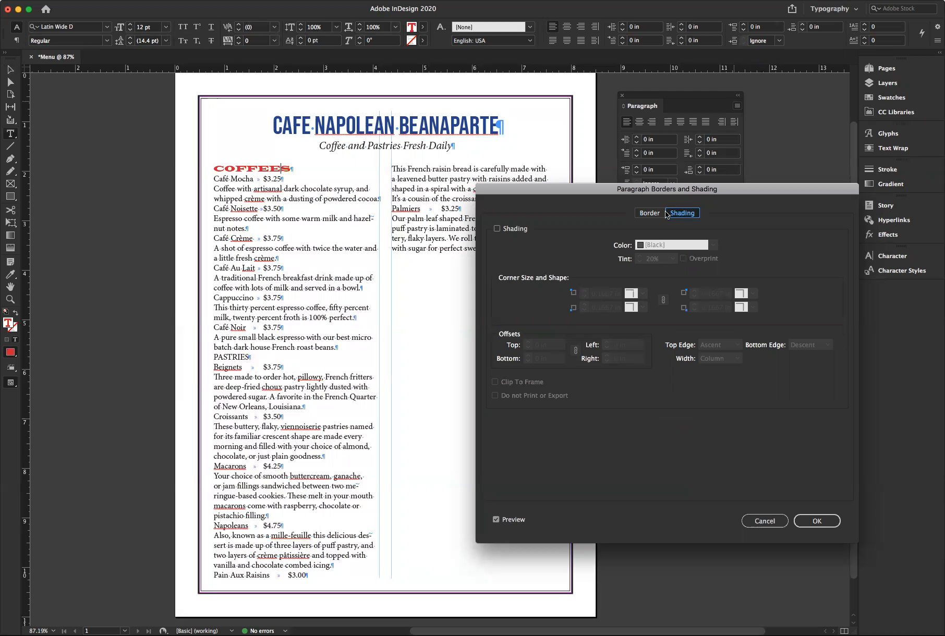
pyautogui.click(497, 229)
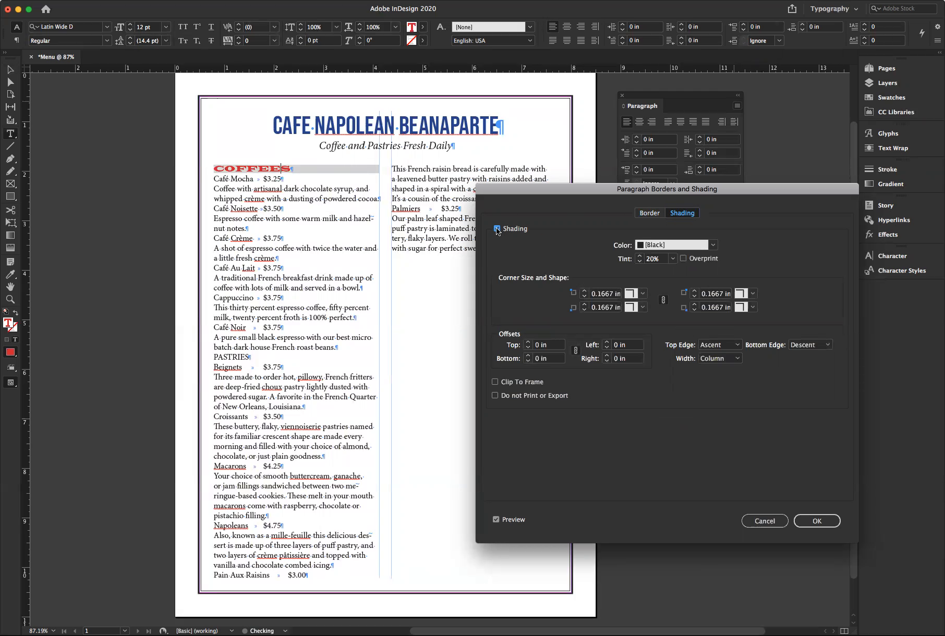
pyautogui.click(528, 343)
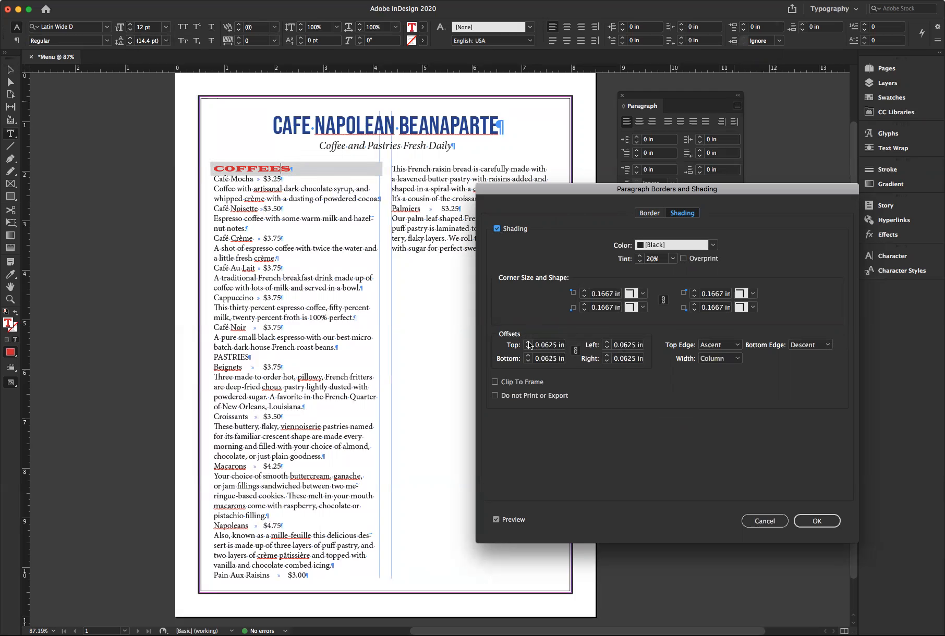
pyautogui.click(529, 351)
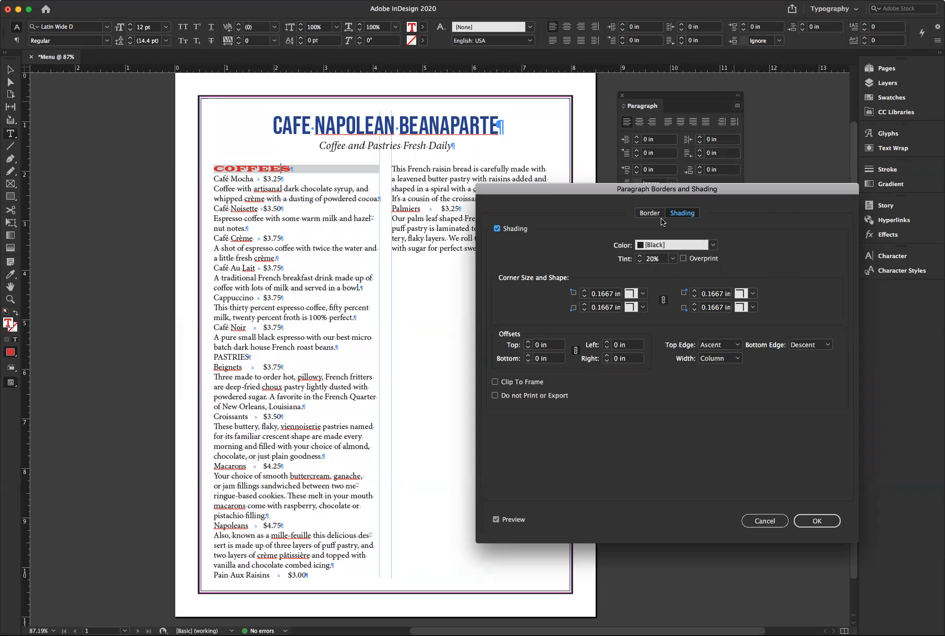
pyautogui.click(819, 522)
pyautogui.click(497, 230)
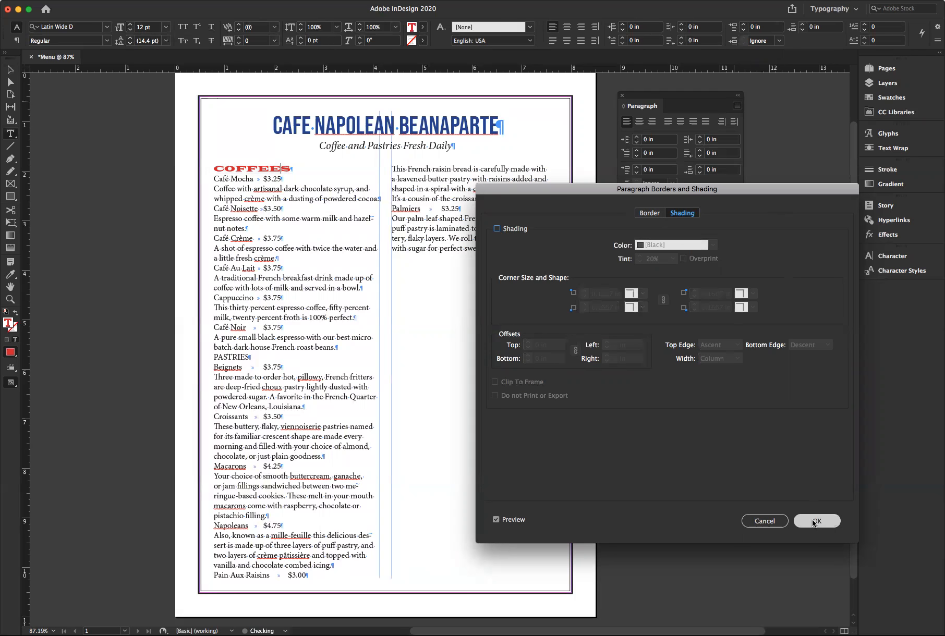
pyautogui.click(817, 521)
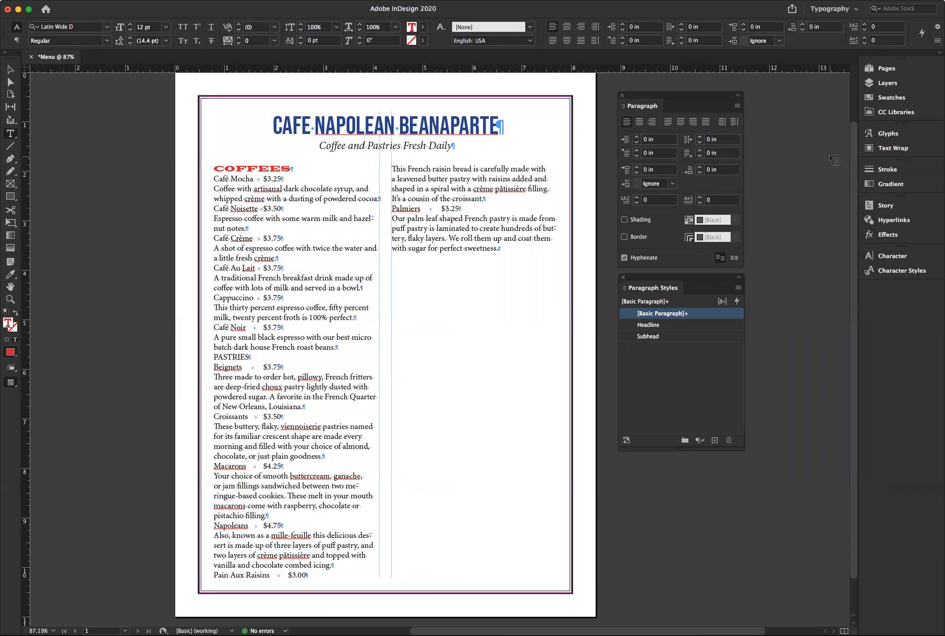
# Turn on a paragraph rule above the COFFEES heading with a 0.1875 in offset
pyautogui.click(738, 106)
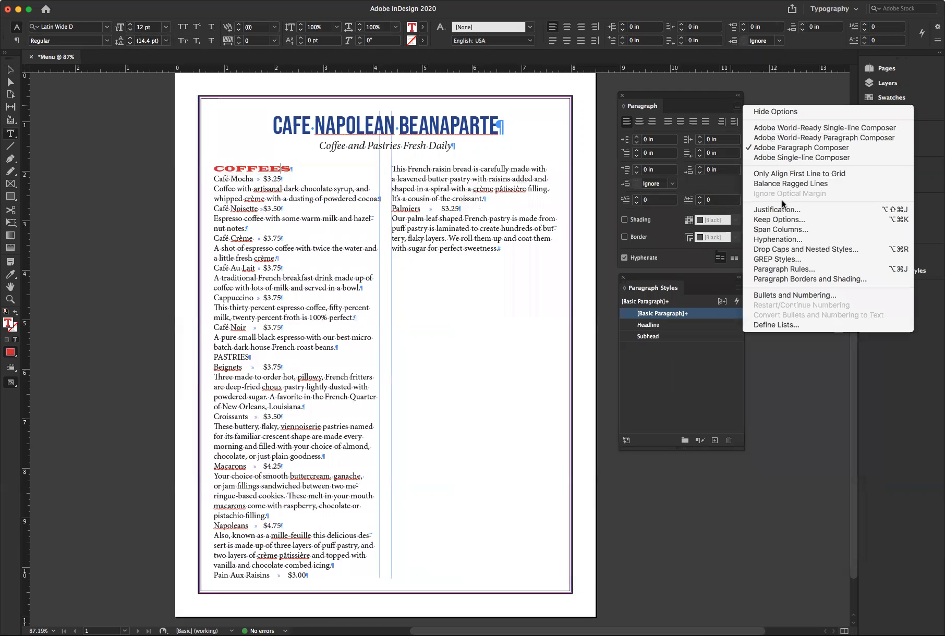
pyautogui.click(776, 270)
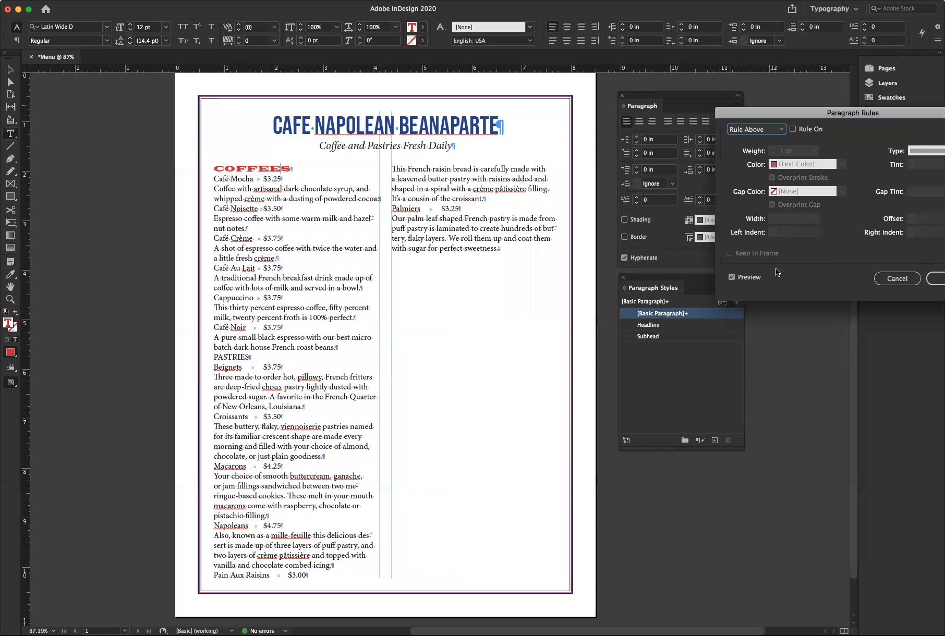
pyautogui.moveTo(795, 112); pyautogui.dragTo(722, 109)
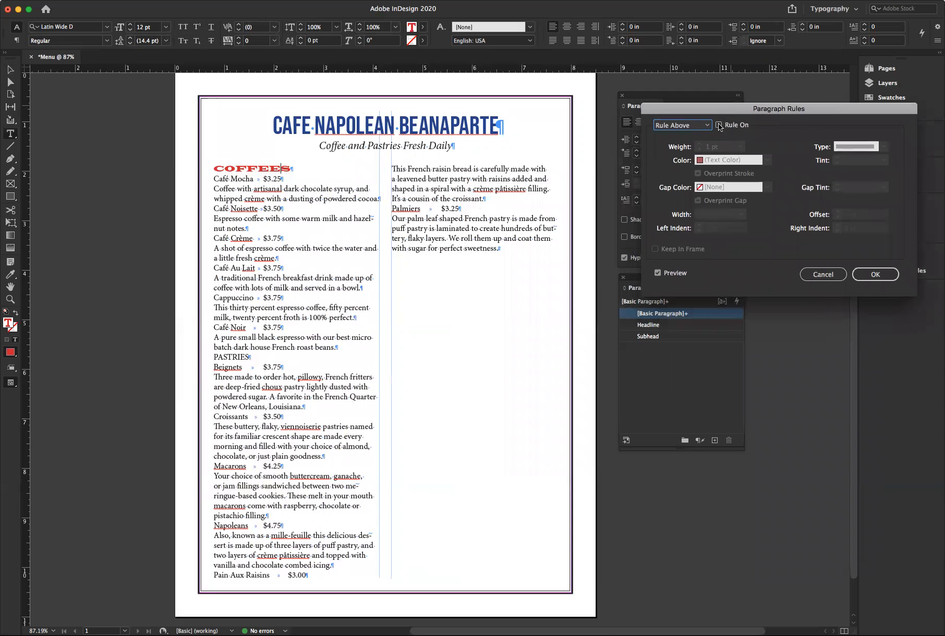
pyautogui.click(719, 126)
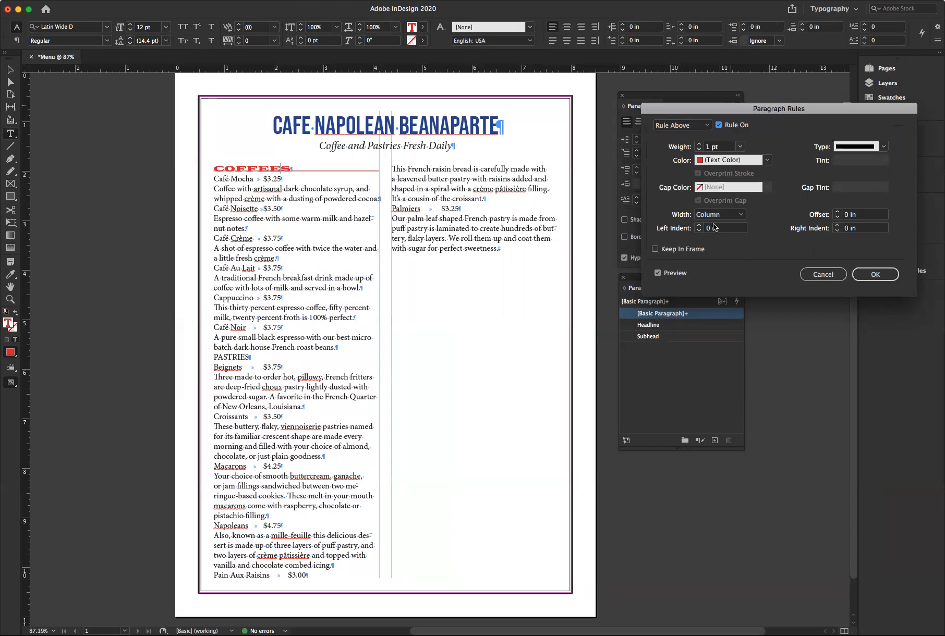
pyautogui.click(837, 212)
pyautogui.click(838, 212)
pyautogui.click(838, 213)
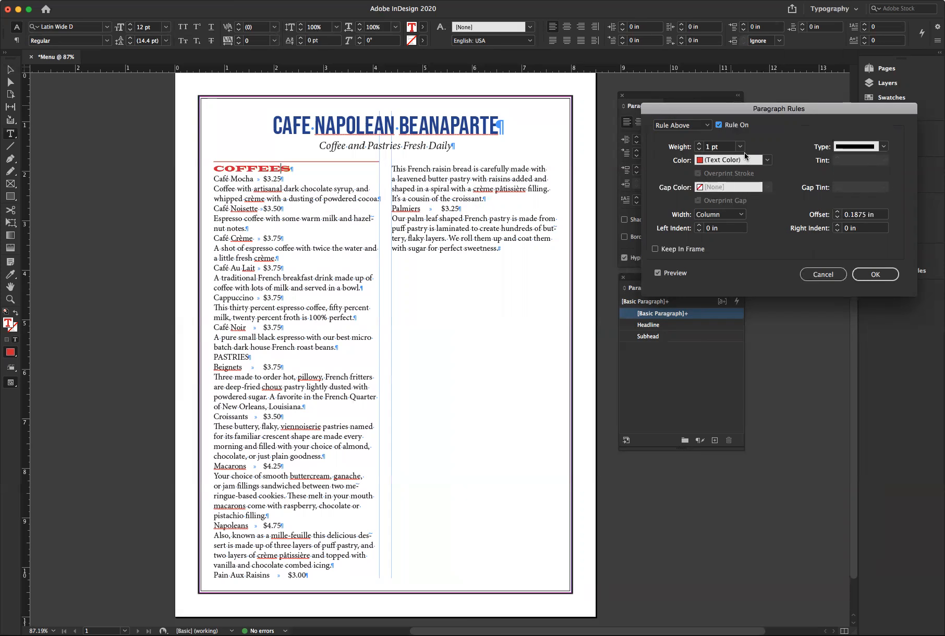
# Turn on a rule below the COFFEES heading with a 0.0625 in offset and apply the paragraph rules
pyautogui.click(699, 126)
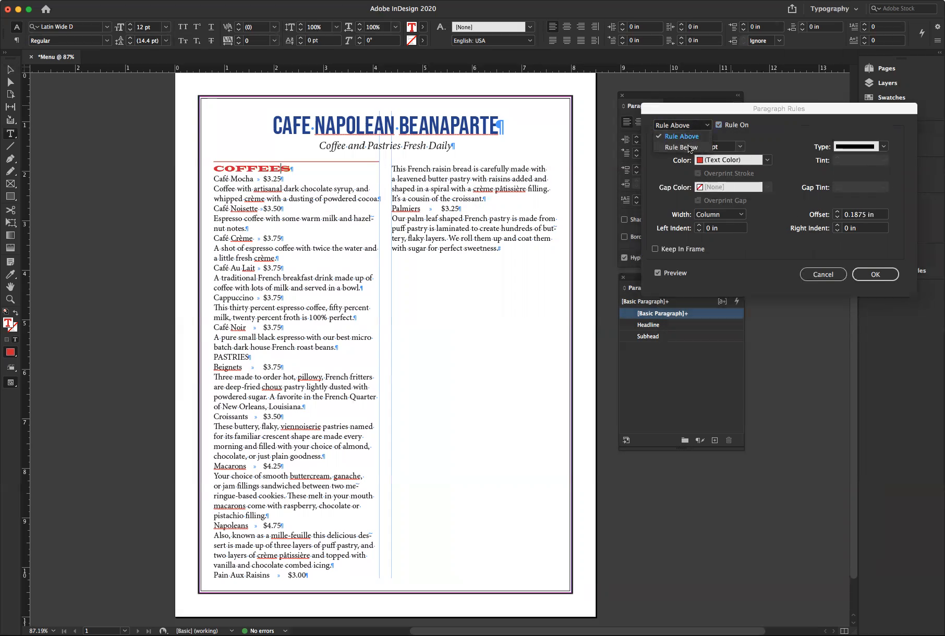
pyautogui.click(680, 147)
pyautogui.click(719, 125)
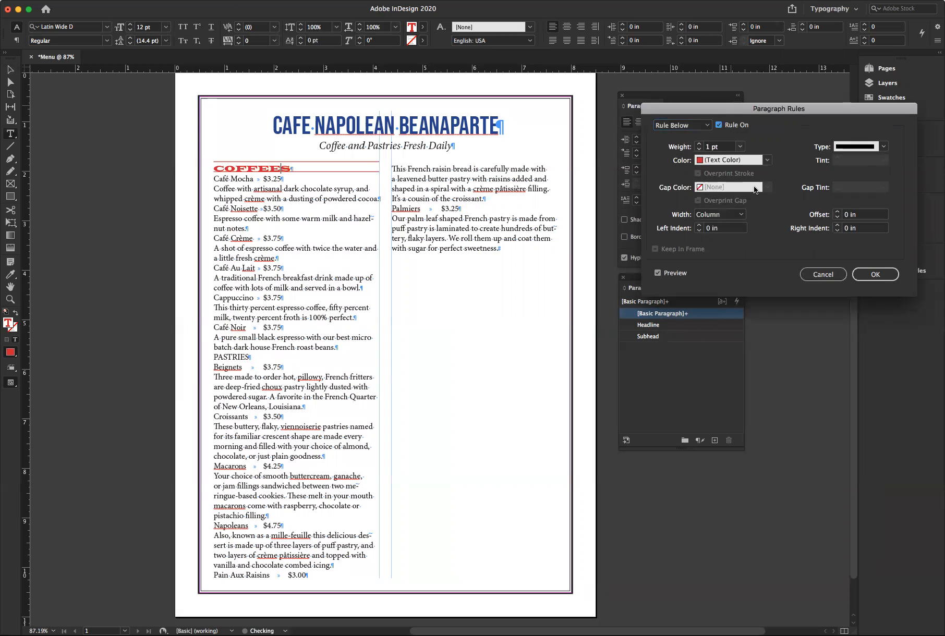
pyautogui.click(837, 212)
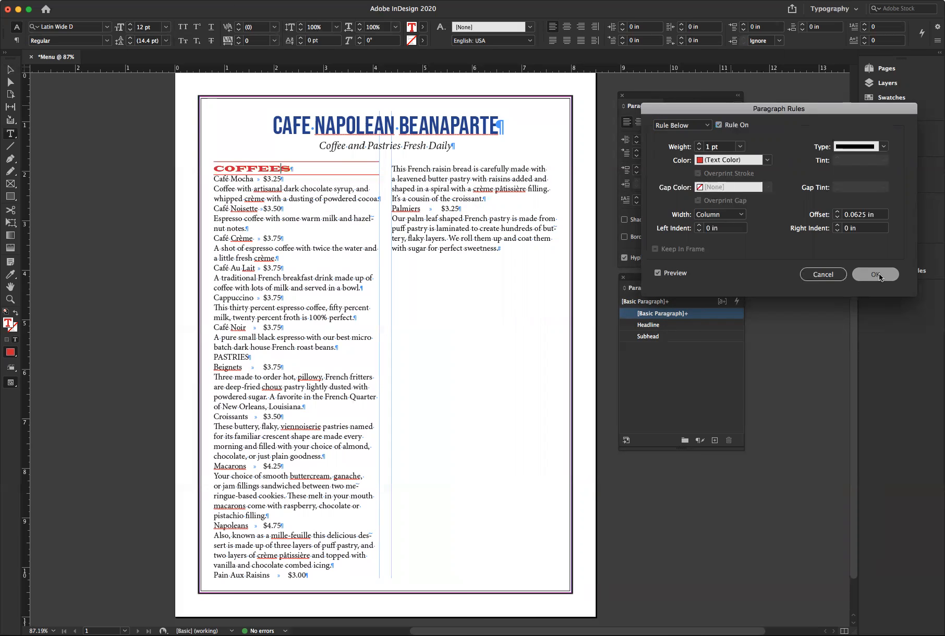
pyautogui.click(879, 274)
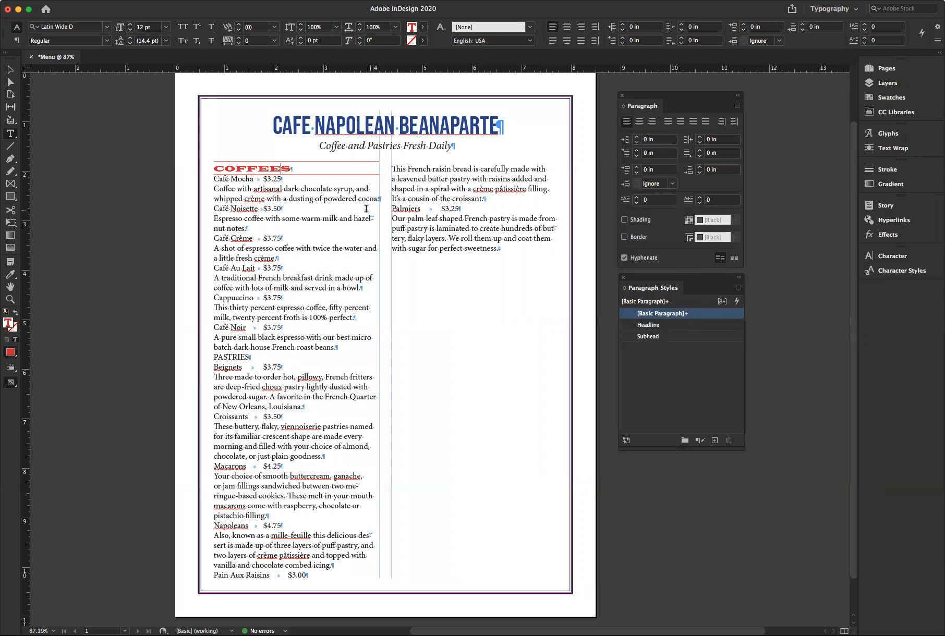
# Select the whole COFFEES heading and float the Character panel over the lower part of the Paragraph Styles panel
pyautogui.click(296, 168)
pyautogui.doubleClick(297, 168)
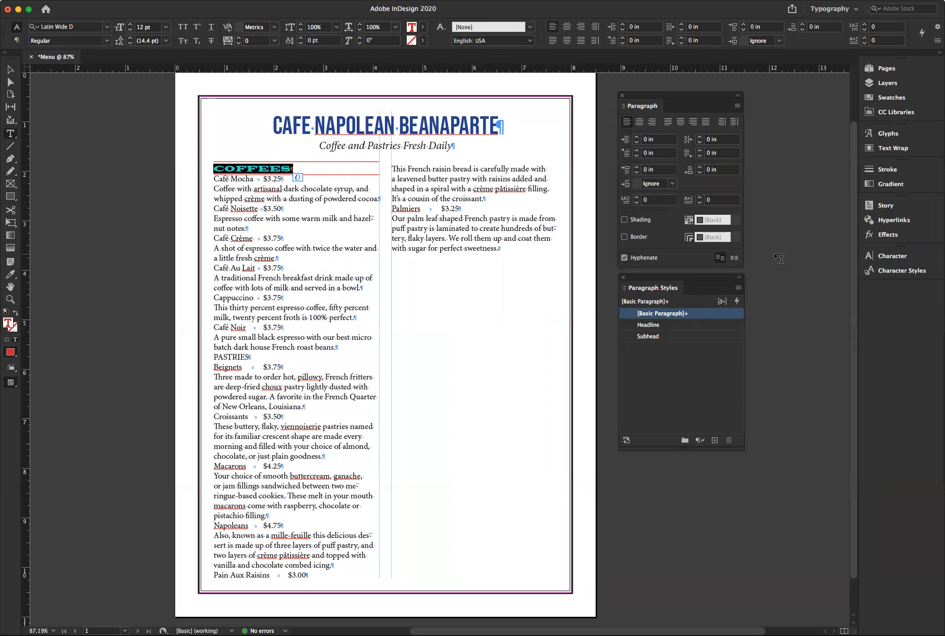
pyautogui.click(885, 259)
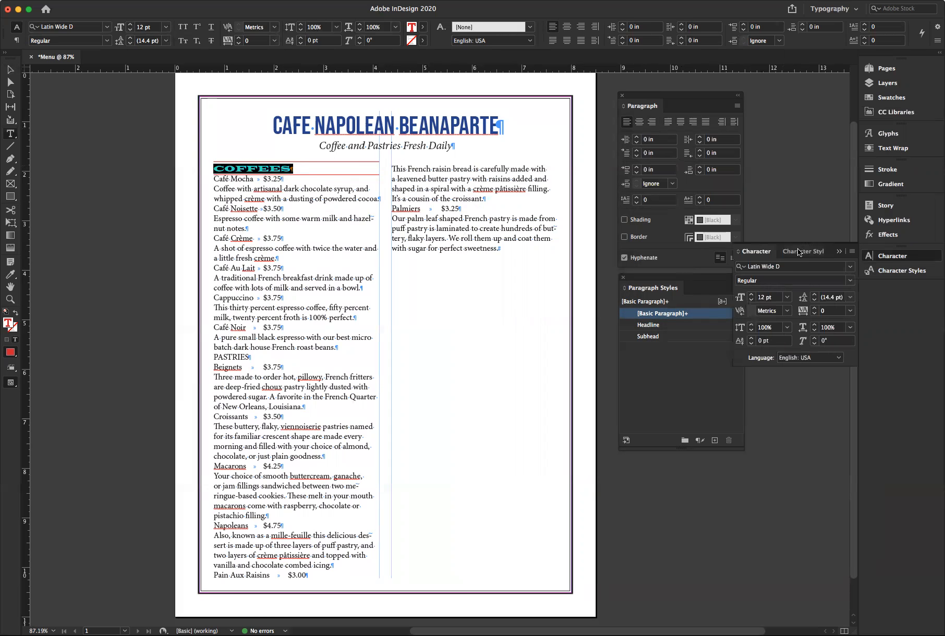
pyautogui.moveTo(759, 254); pyautogui.dragTo(650, 397)
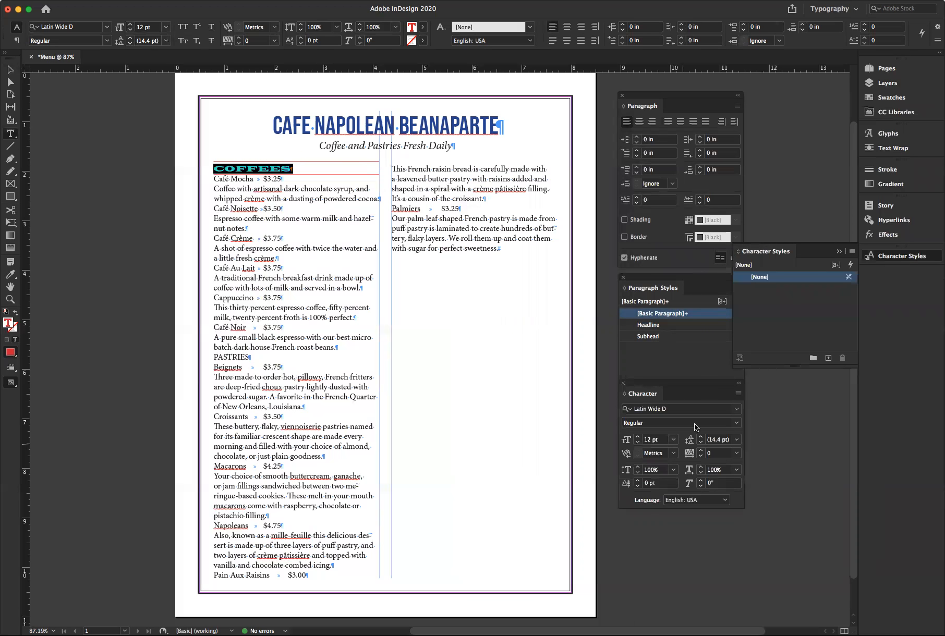
# Try a -2 pt baseline shift on the COFFEES heading and reset it to 0 pt
pyautogui.click(638, 487)
pyautogui.click(638, 486)
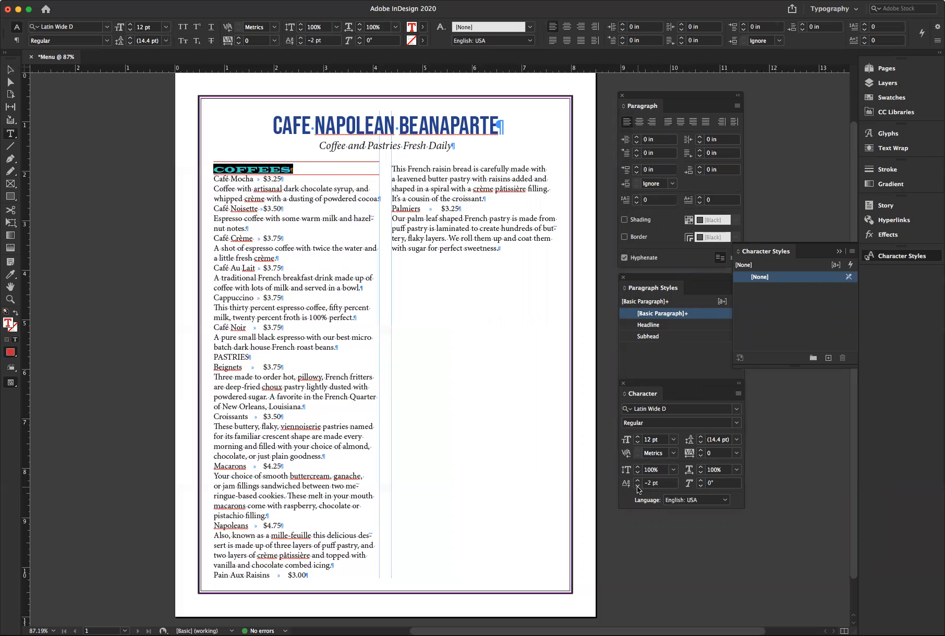
pyautogui.click(639, 480)
pyautogui.click(638, 481)
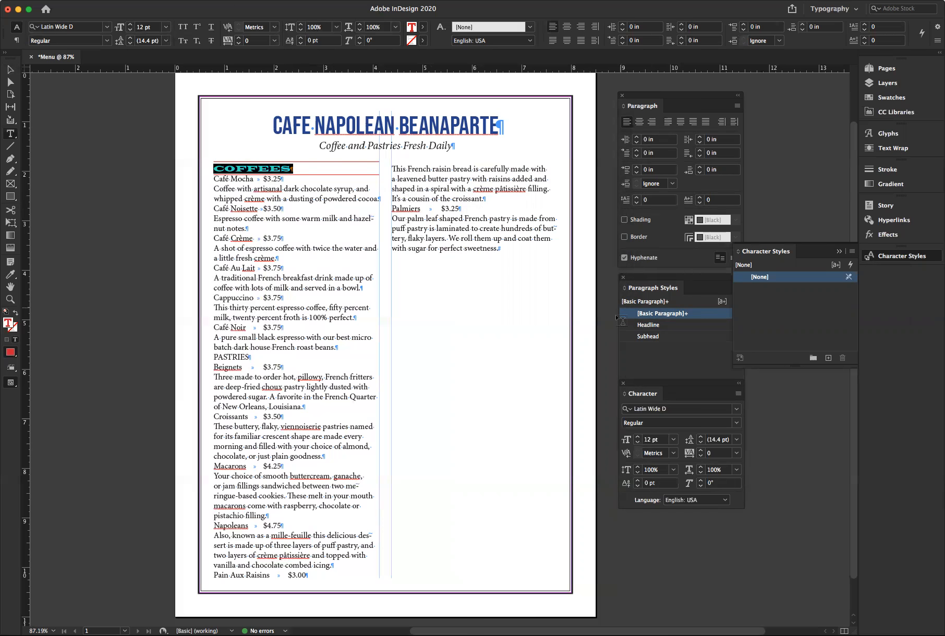
# Set the space after the COFFEES heading to 0.125 in and deselect the text
pyautogui.click(698, 166)
pyautogui.click(698, 167)
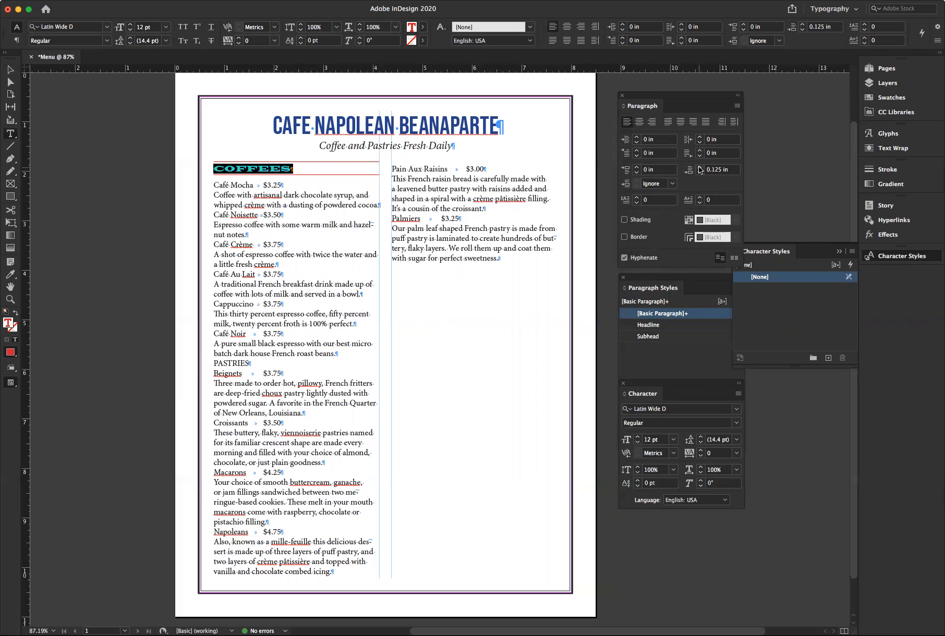
pyautogui.click(298, 168)
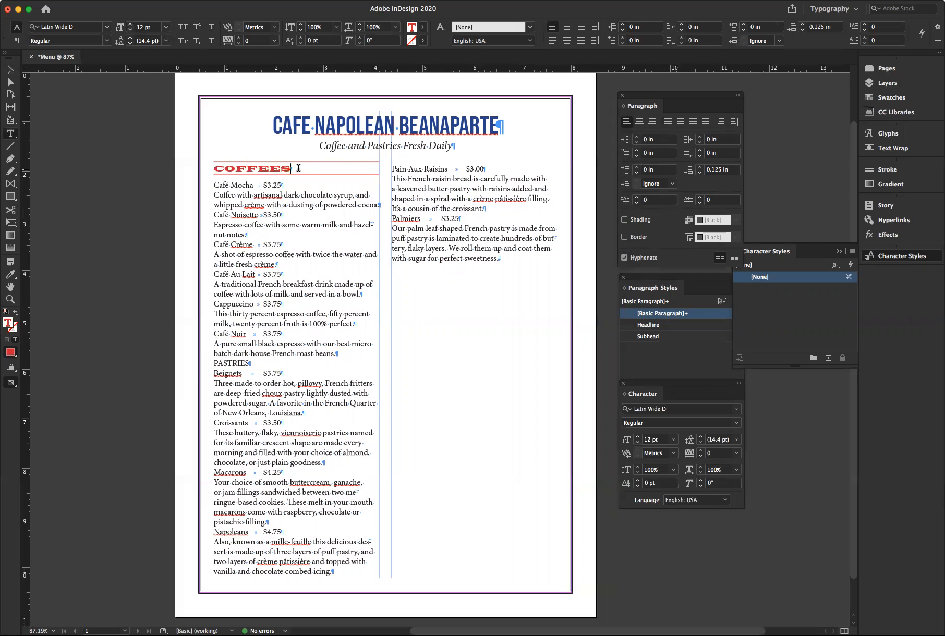
# Save the COFFEES heading's formatting as a paragraph style named Section and apply it to the PASTRIES heading
pyautogui.click(260, 169)
pyautogui.moveTo(681, 282); pyautogui.dragTo(672, 281)
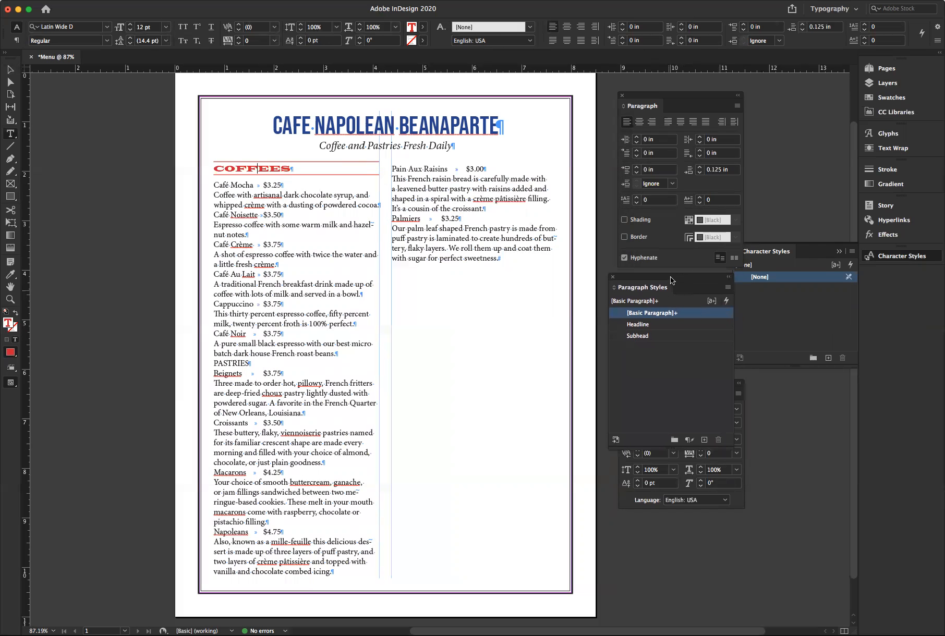
pyautogui.click(728, 287)
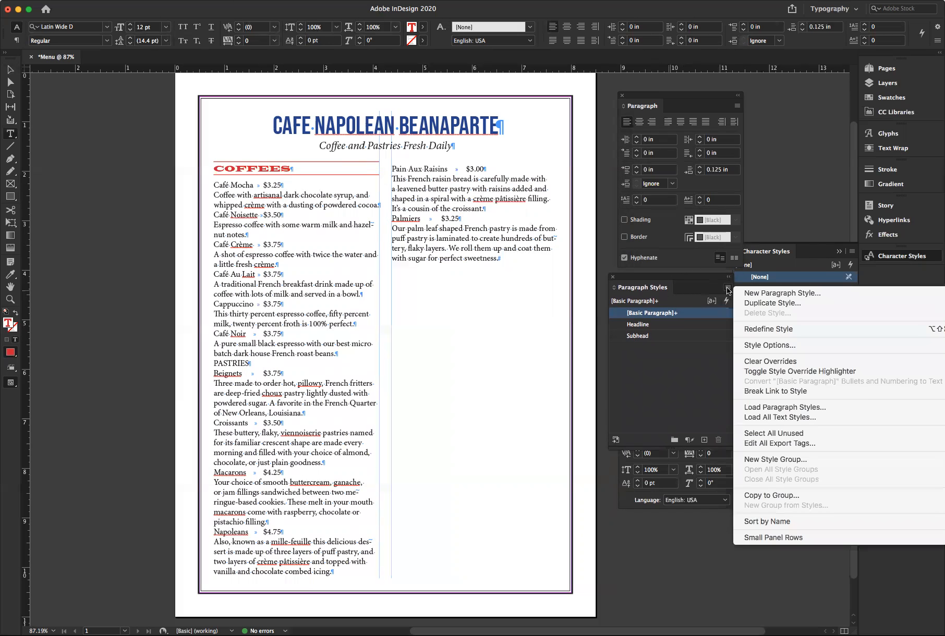
pyautogui.click(756, 292)
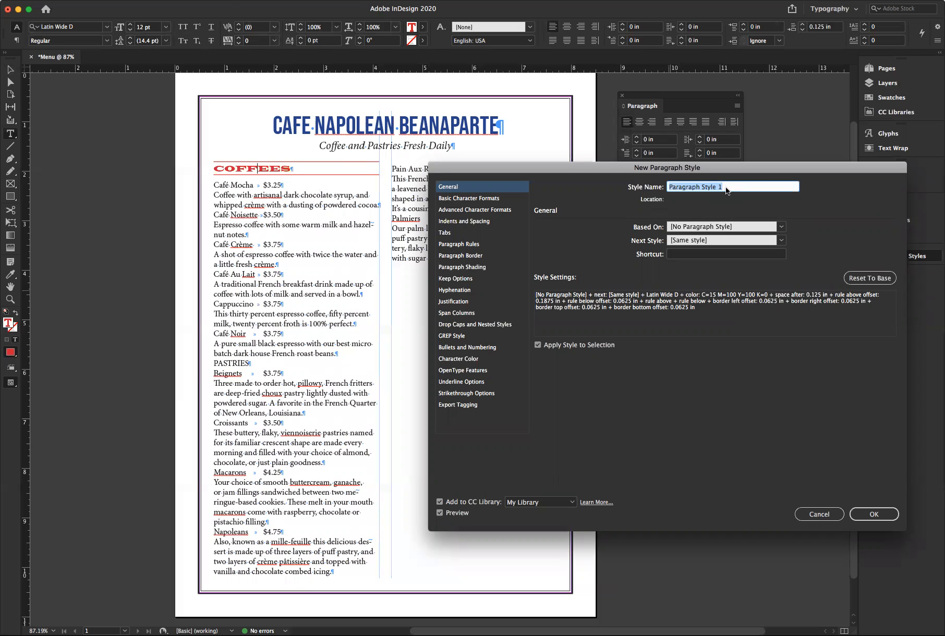
pyautogui.press('BackSpace')
pyautogui.write('Se')
pyautogui.write('ion')
pyautogui.click(872, 514)
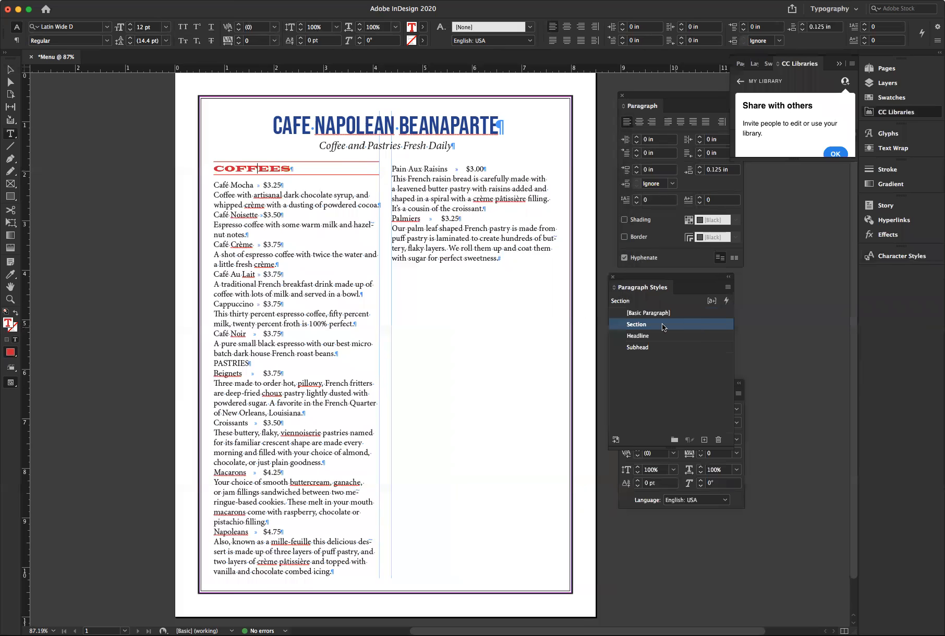
pyautogui.click(226, 363)
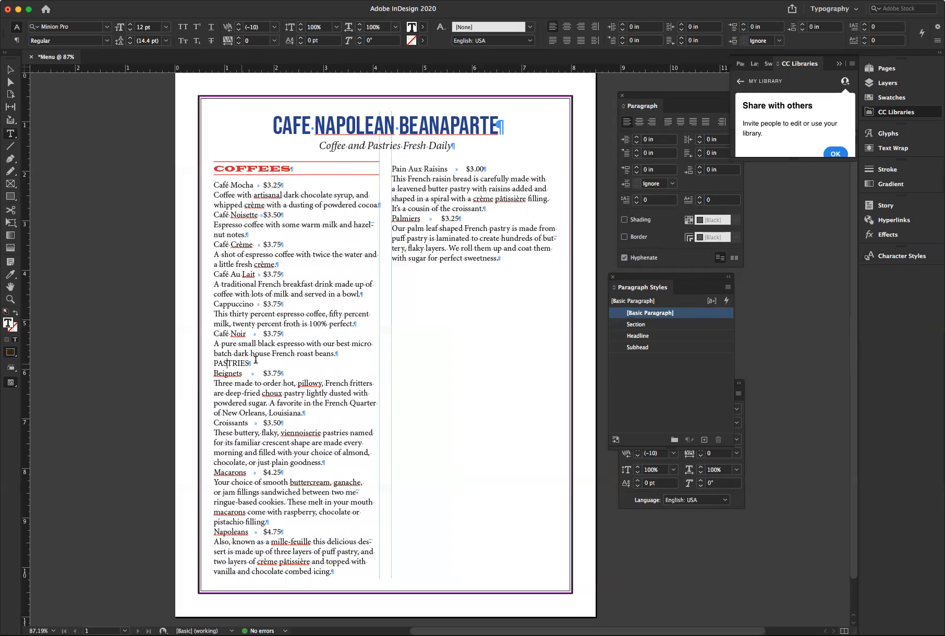
pyautogui.click(635, 326)
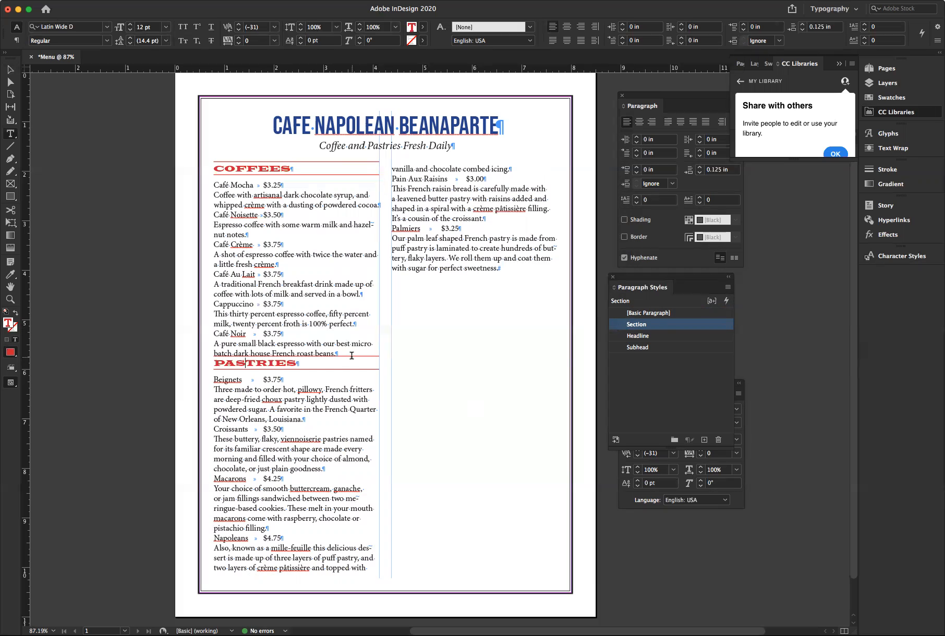
# Set the Section paragraph style's space before to 0.1875 in and collapse the CC Libraries panel
pyautogui.doubleClick(640, 326)
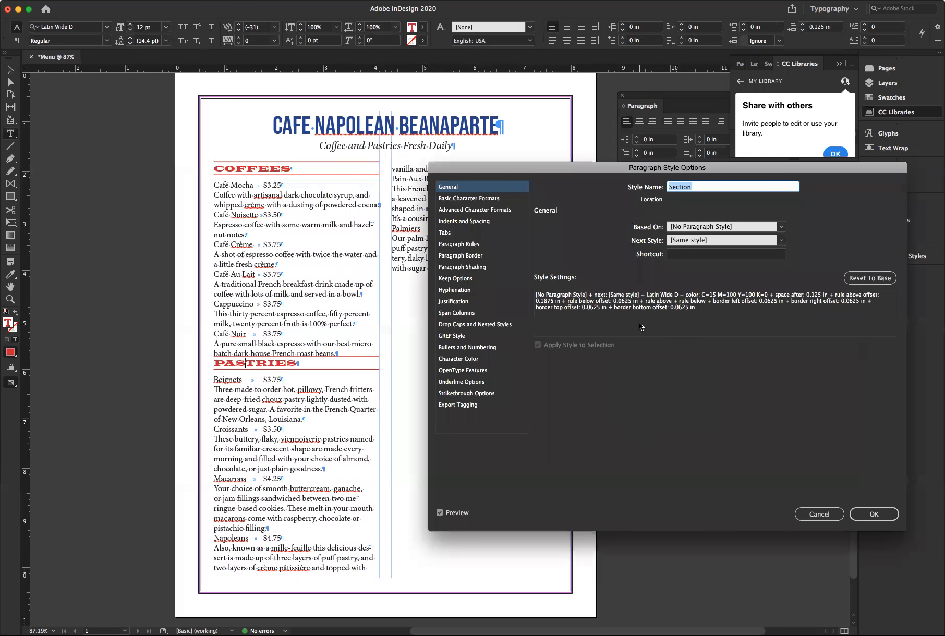
pyautogui.click(463, 222)
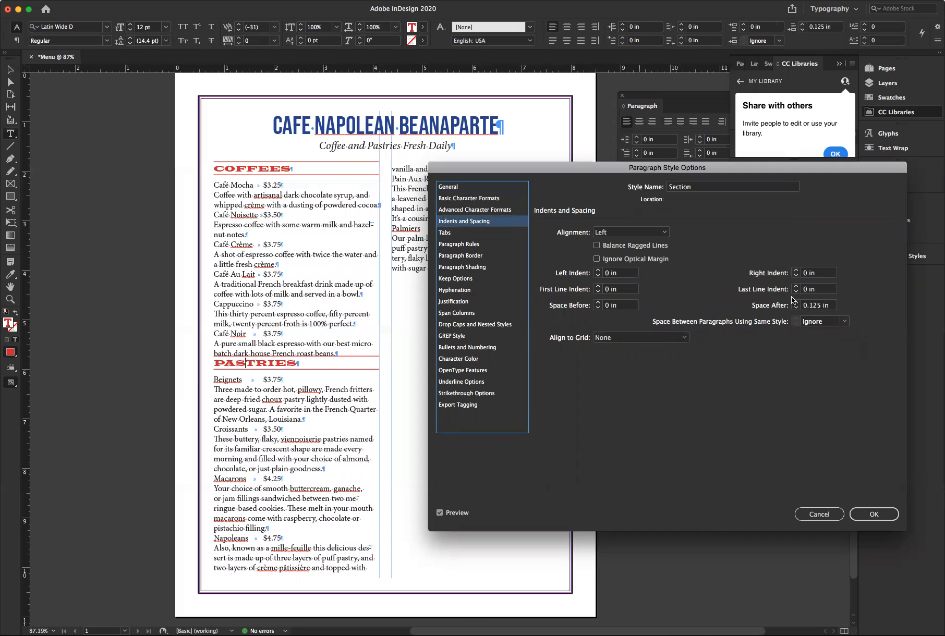
pyautogui.click(598, 304)
pyautogui.click(599, 304)
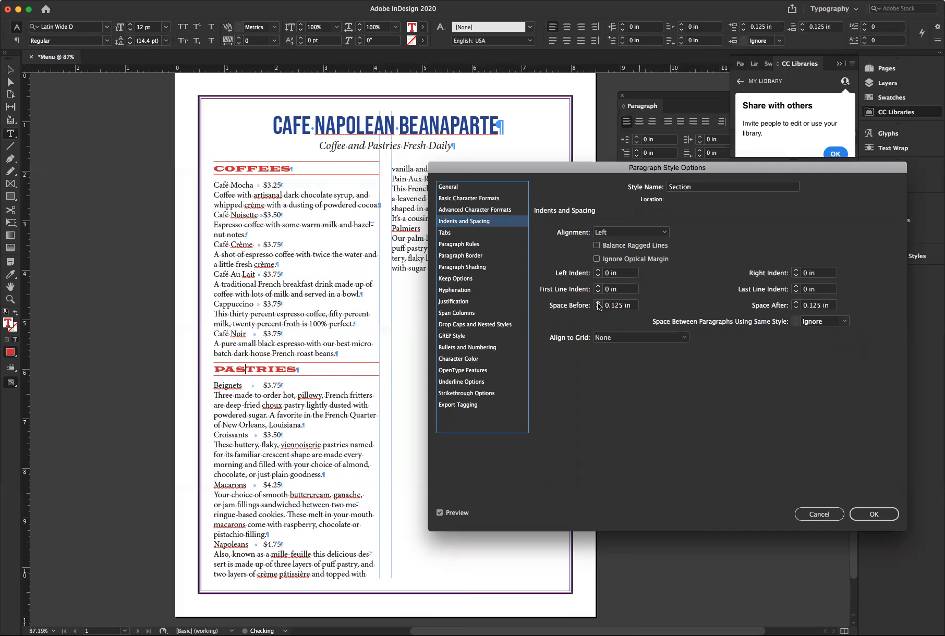
pyautogui.click(599, 304)
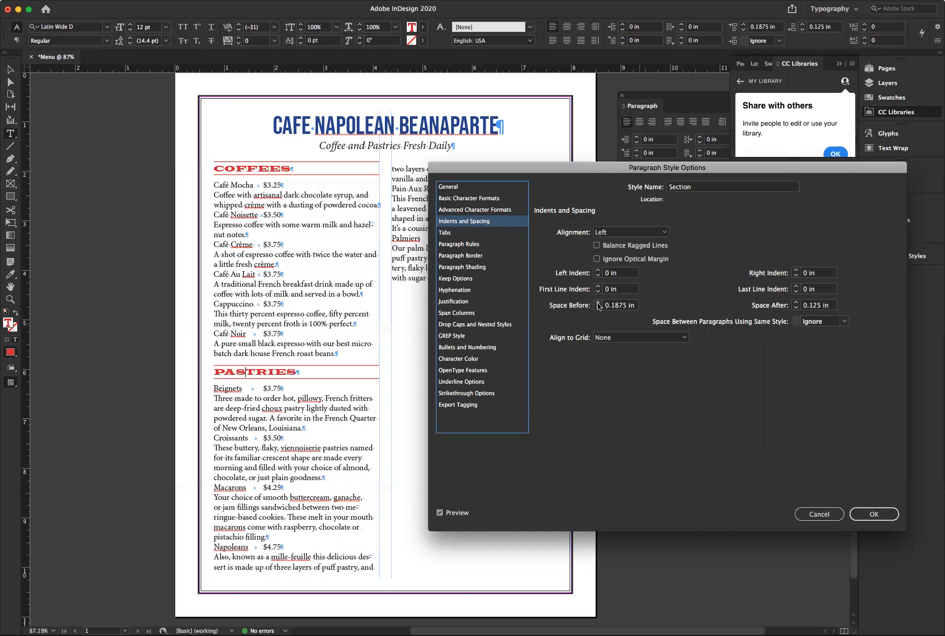
pyautogui.click(875, 516)
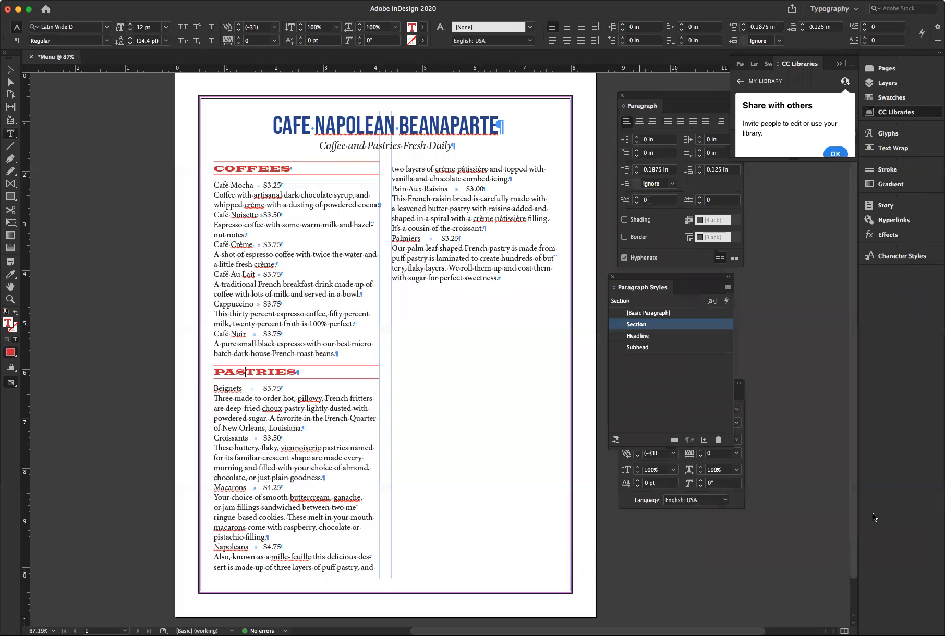
pyautogui.click(837, 63)
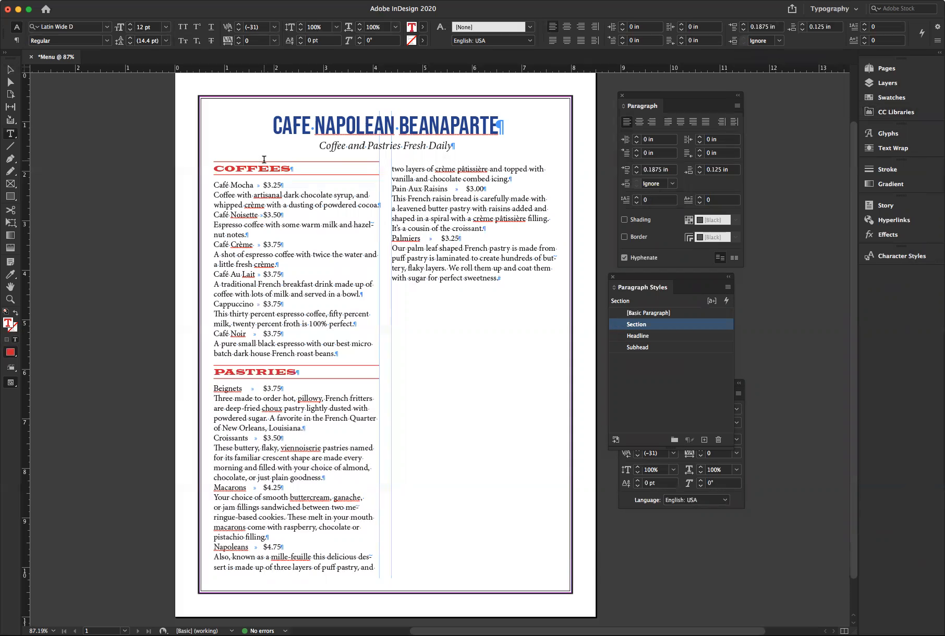
# Create a paragraph style named Description from the Café Mocha description text
pyautogui.click(267, 197)
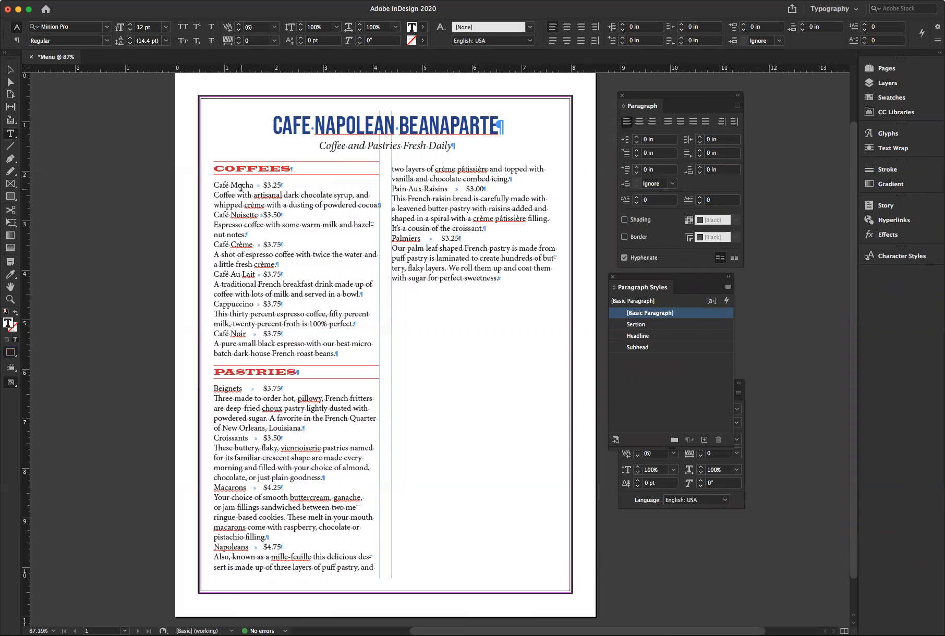
pyautogui.click(729, 289)
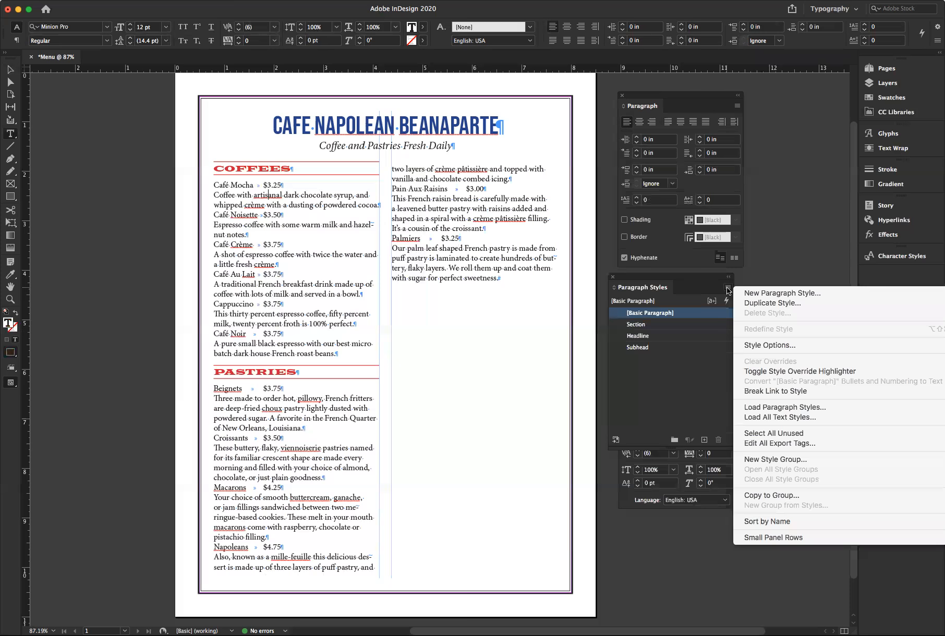
pyautogui.click(765, 292)
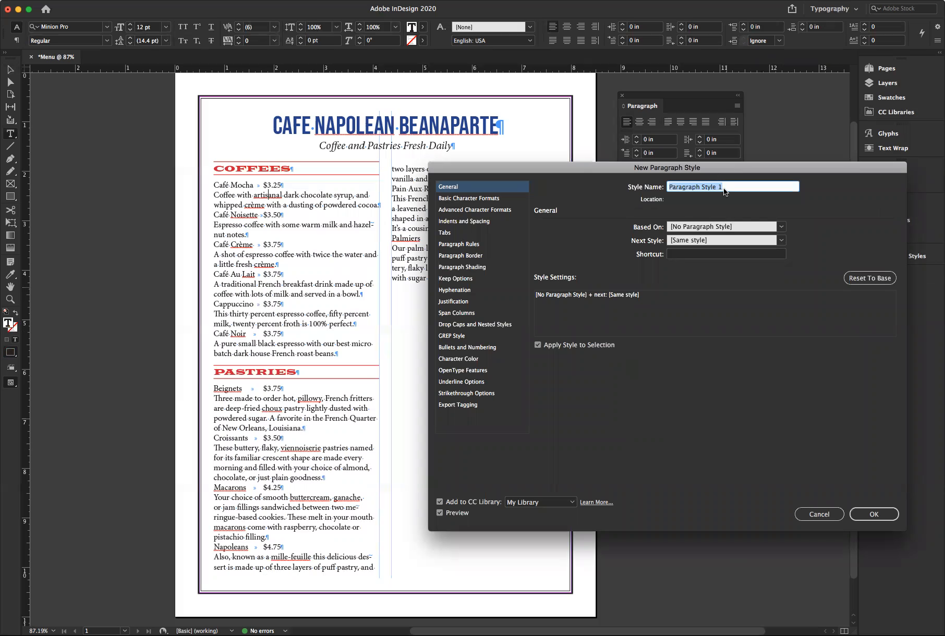
pyautogui.write('Description')
pyautogui.click(875, 514)
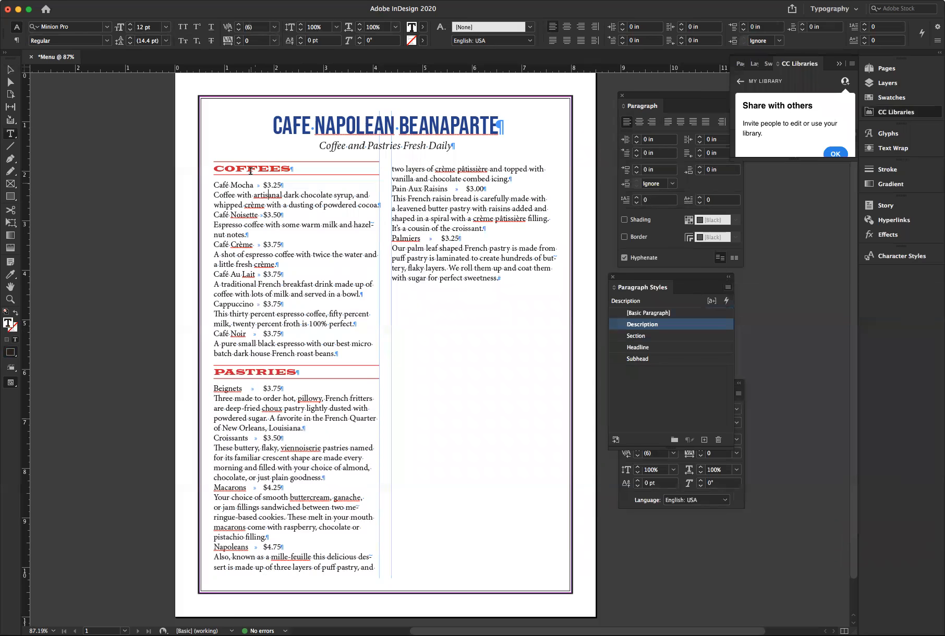
# Apply the Description paragraph style to all item and description lines under COFFEES and PASTRIES
pyautogui.moveTo(238, 184); pyautogui.dragTo(308, 354)
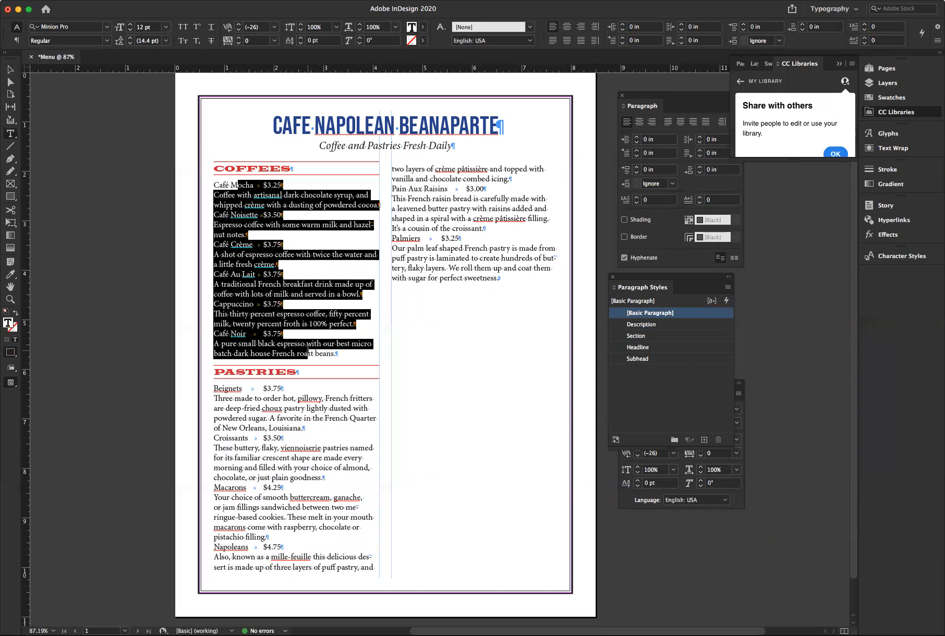
pyautogui.click(636, 326)
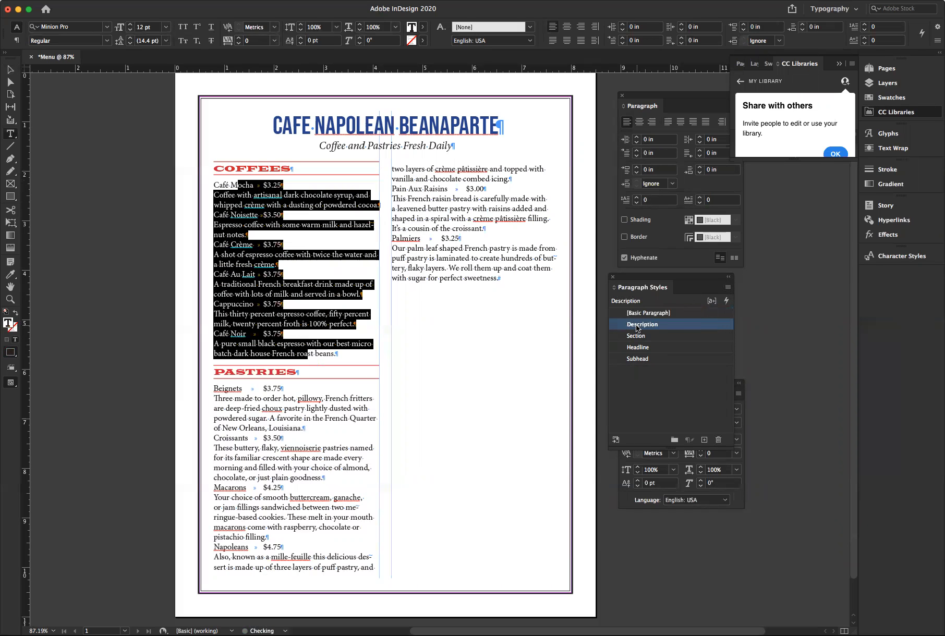
pyautogui.moveTo(265, 389); pyautogui.dragTo(517, 392)
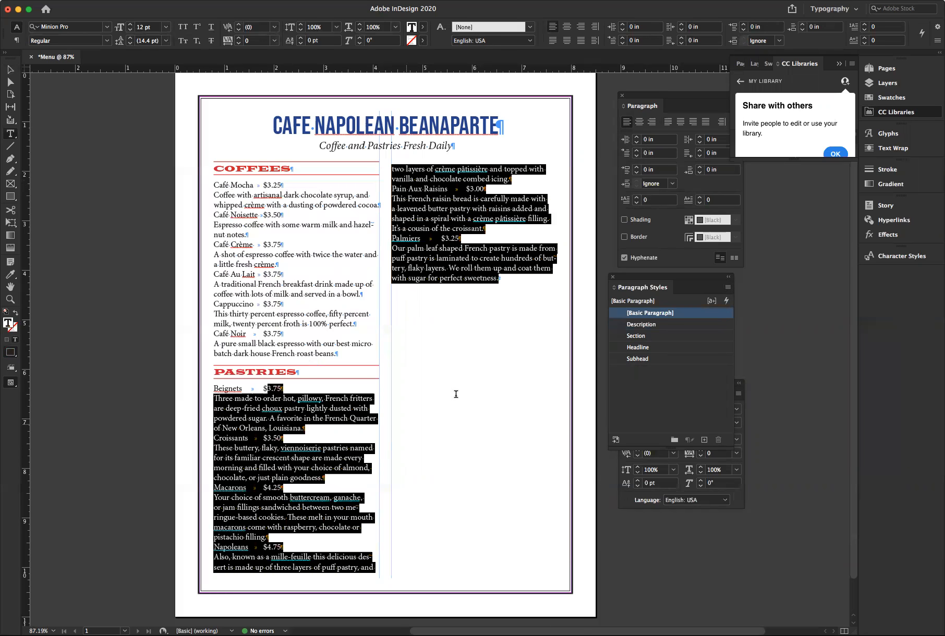
pyautogui.click(647, 325)
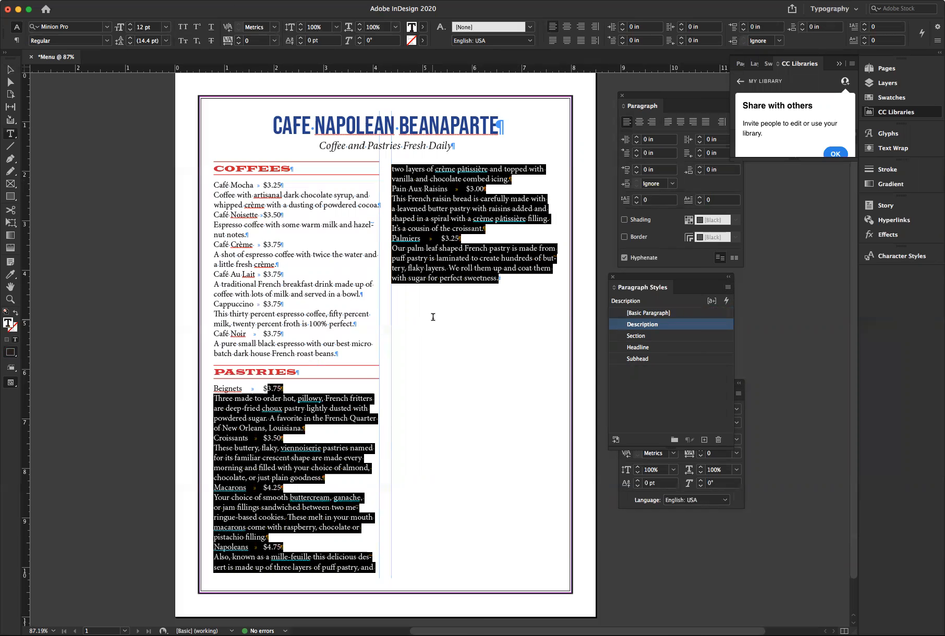
# Set the Description paragraph style's space after to 0.125 in, keeping the menu text in view while previewing
pyautogui.click(271, 194)
pyautogui.scroll(1, 587, 305)
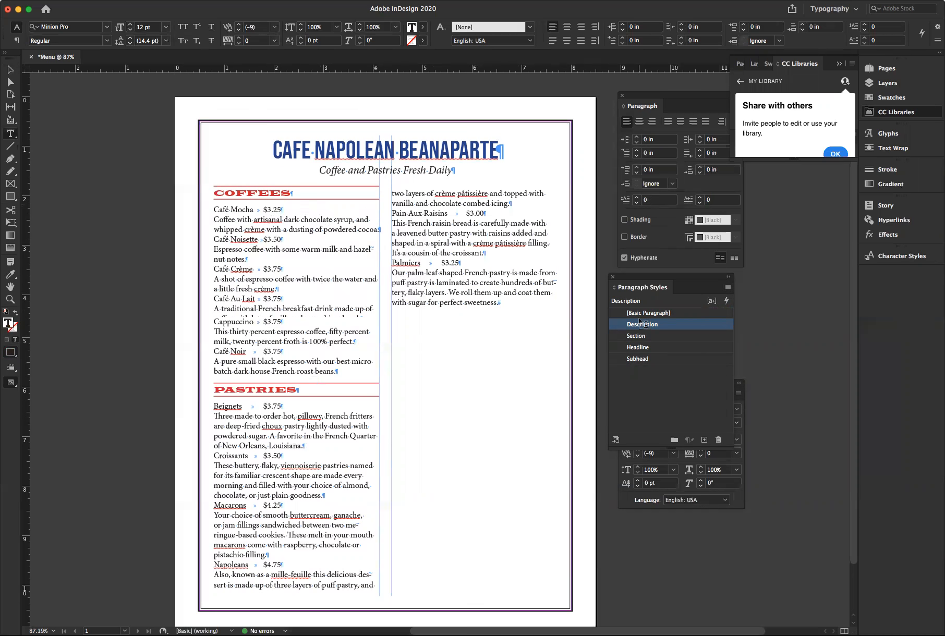
pyautogui.doubleClick(641, 324)
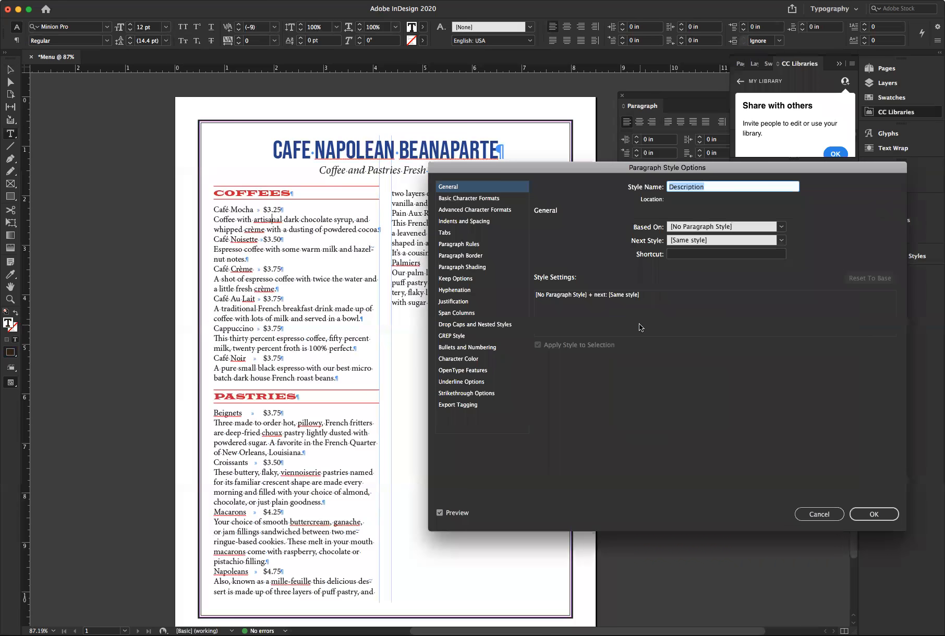
pyautogui.click(470, 222)
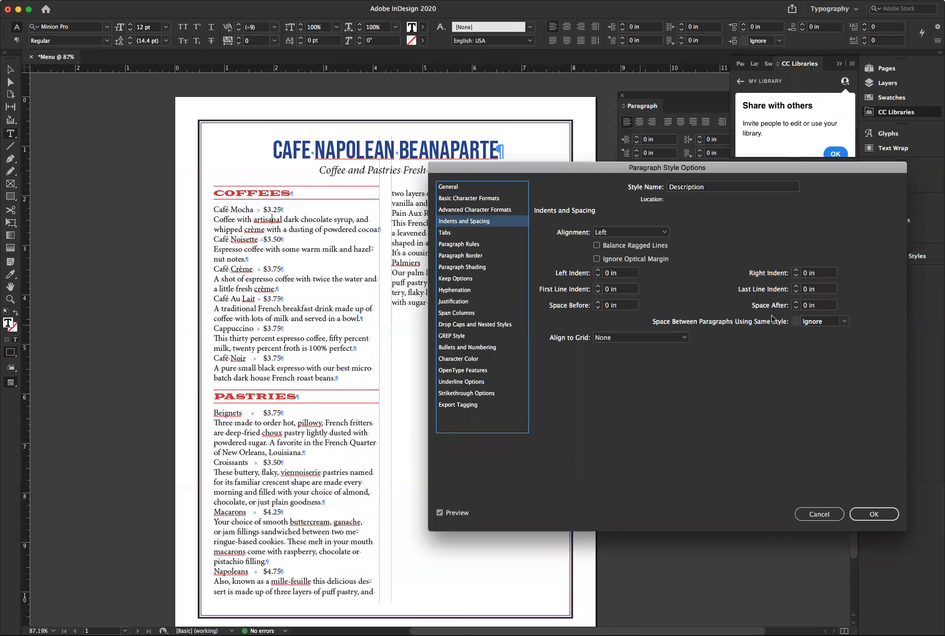
pyautogui.click(796, 302)
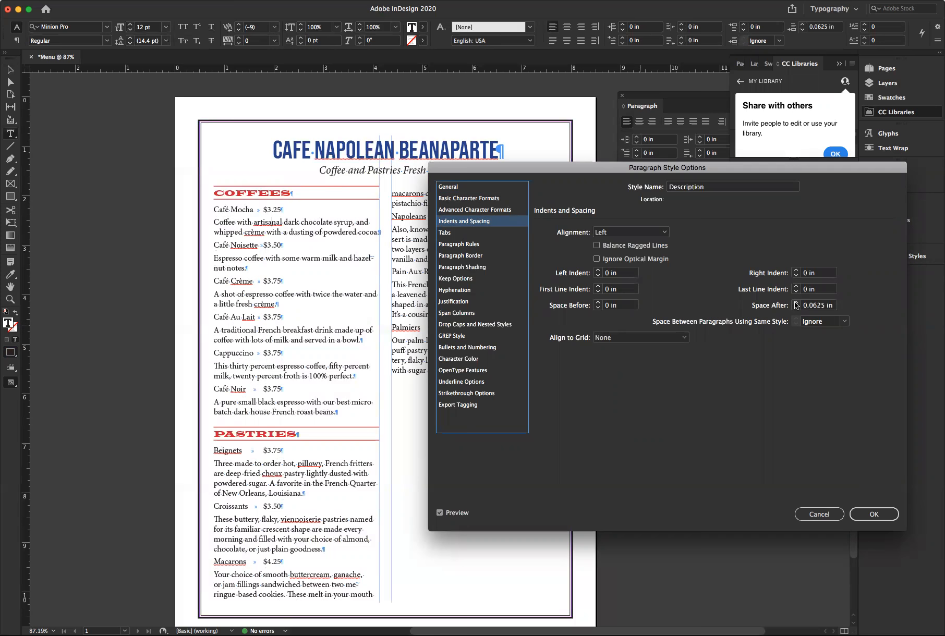
pyautogui.moveTo(577, 167); pyautogui.dragTo(708, 163)
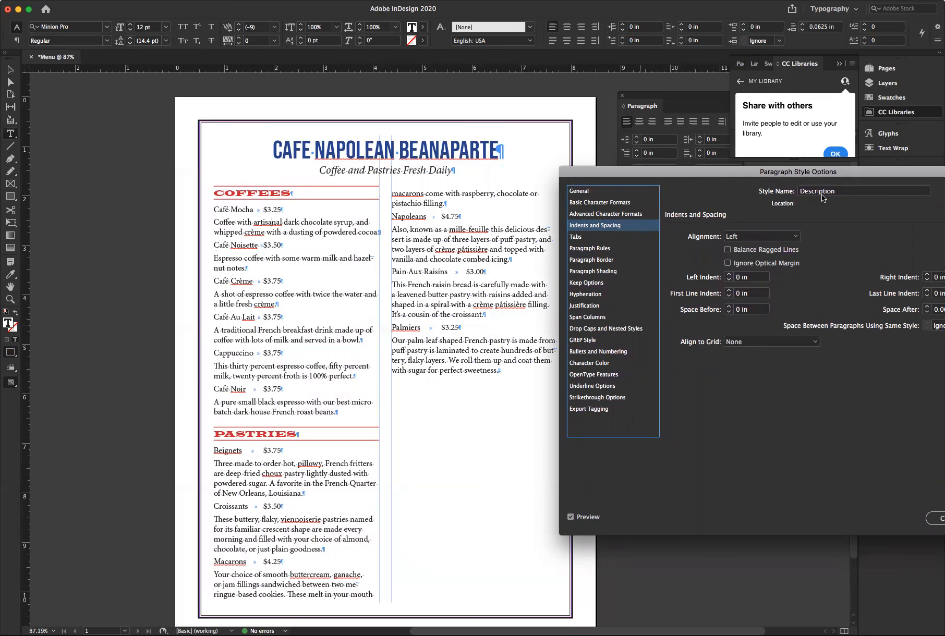
pyautogui.moveTo(841, 174); pyautogui.dragTo(747, 173)
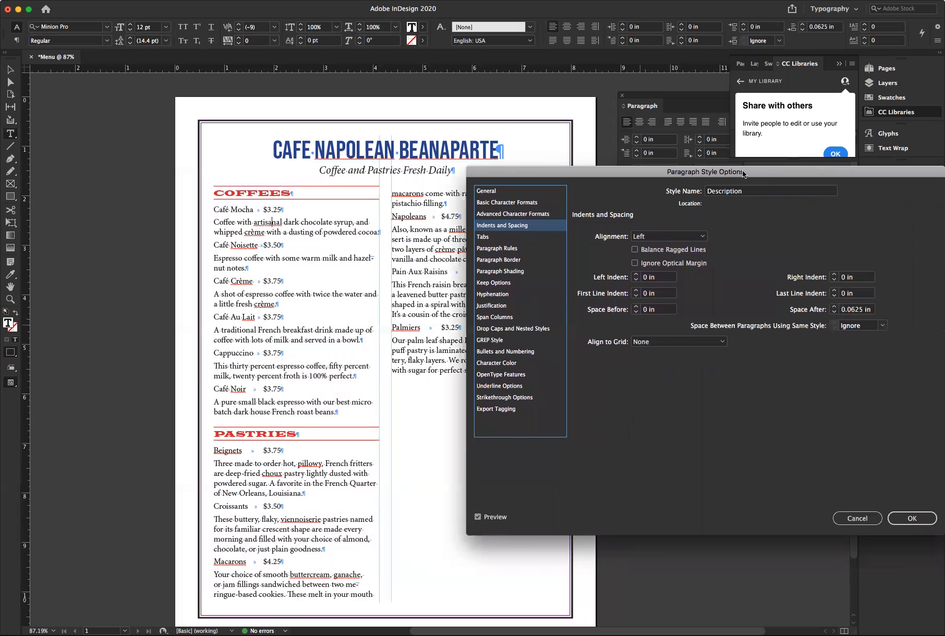
pyautogui.click(835, 307)
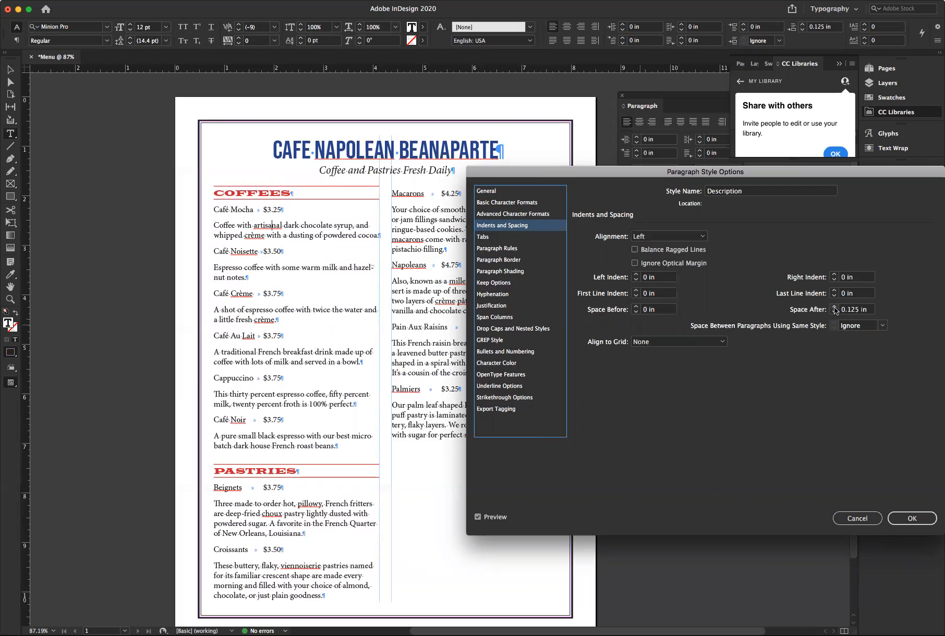
pyautogui.click(912, 519)
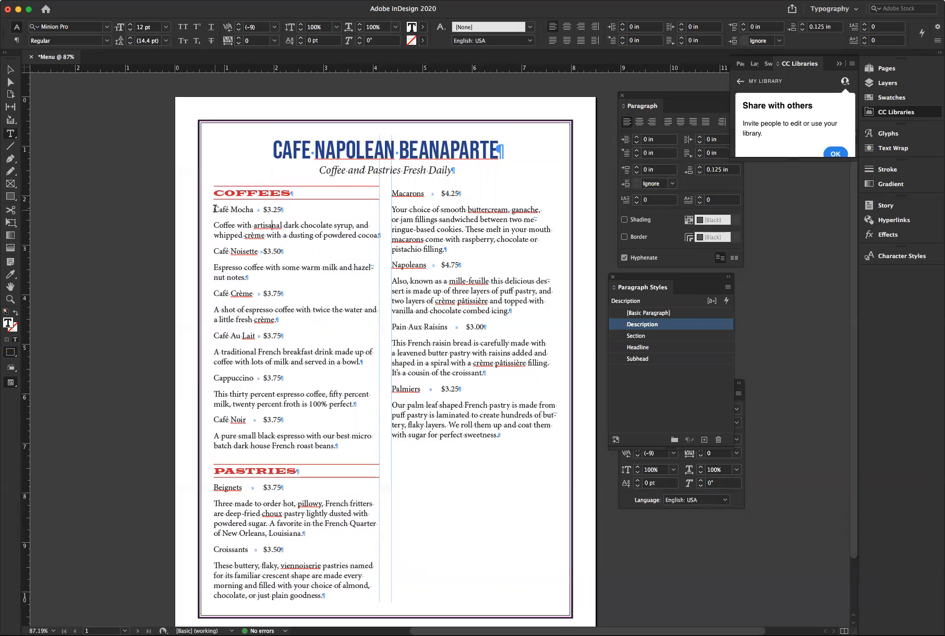
# Set the Café Mocha name and price line in Minion Pro Bold
pyautogui.moveTo(214, 208); pyautogui.dragTo(286, 209)
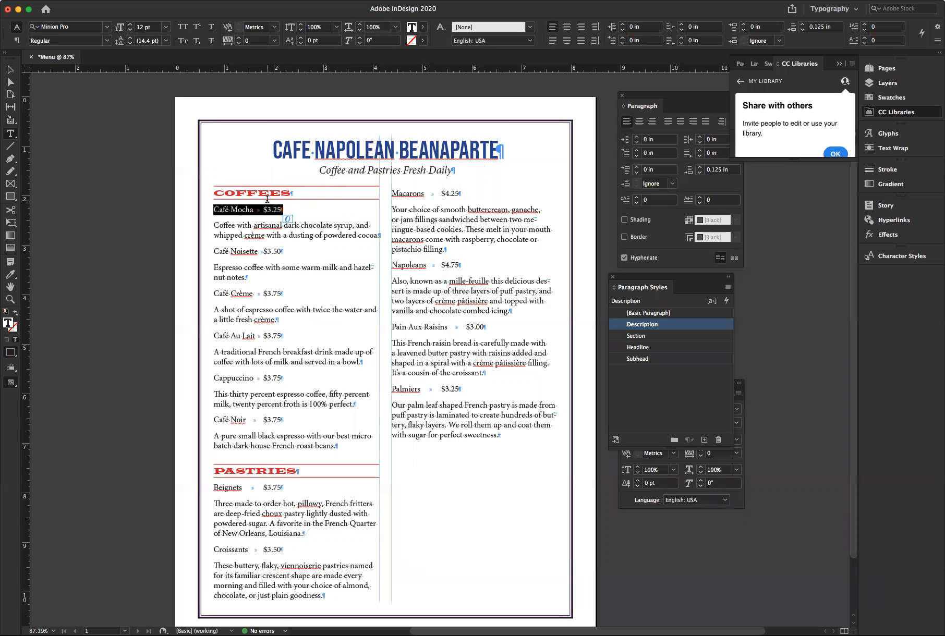
pyautogui.click(107, 41)
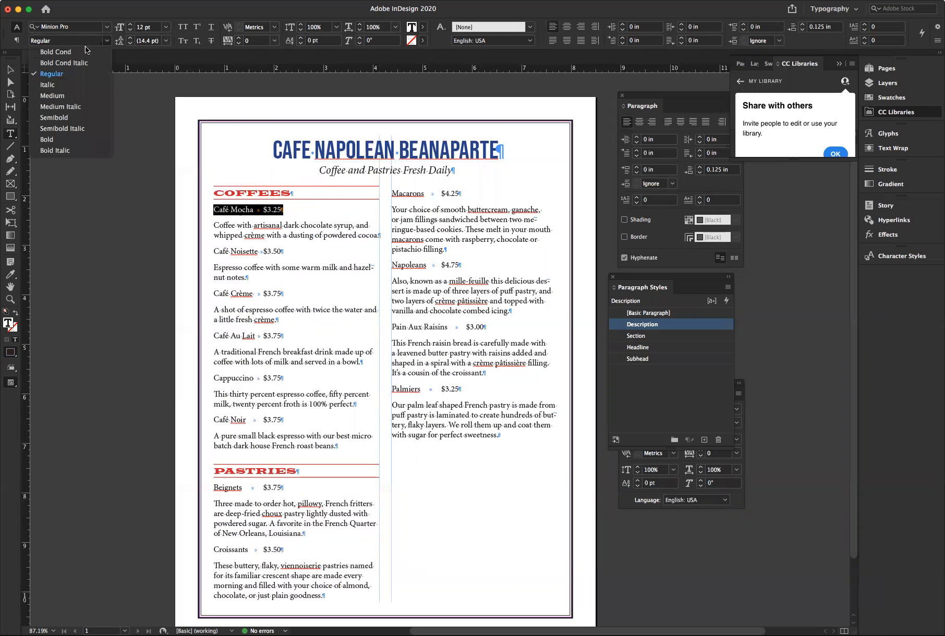
pyautogui.click(70, 139)
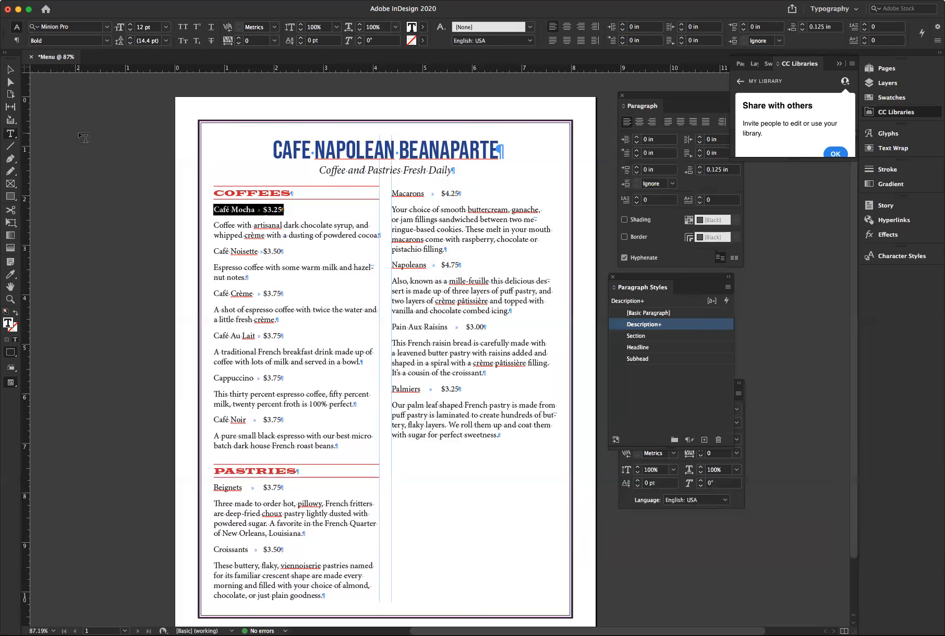
# Set the Café Mocha name and price line to 13 pt, and redefine the Description style with 15 pt leading
pyautogui.click(130, 24)
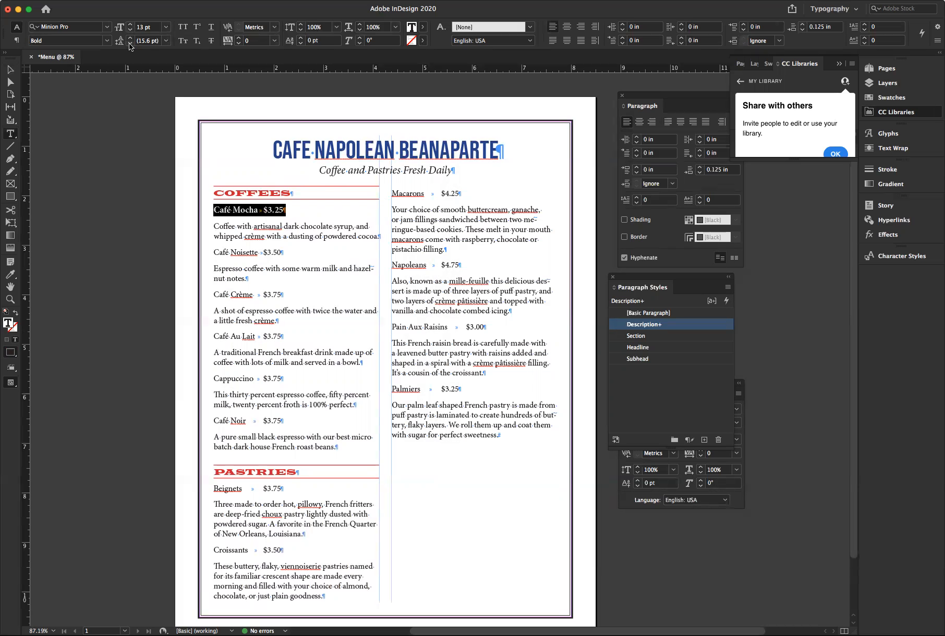
pyautogui.click(273, 228)
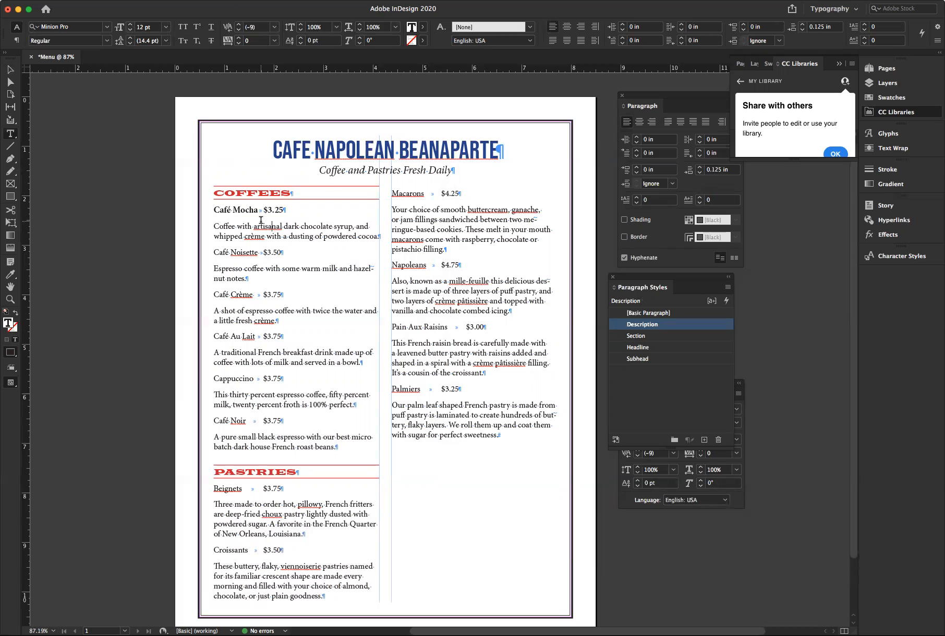
pyautogui.click(286, 236)
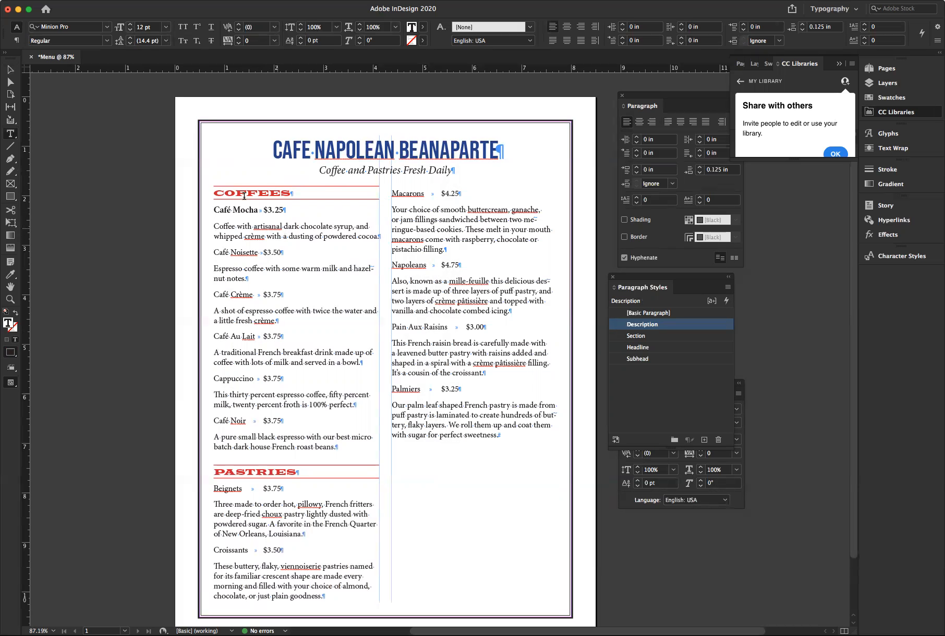
pyautogui.click(130, 38)
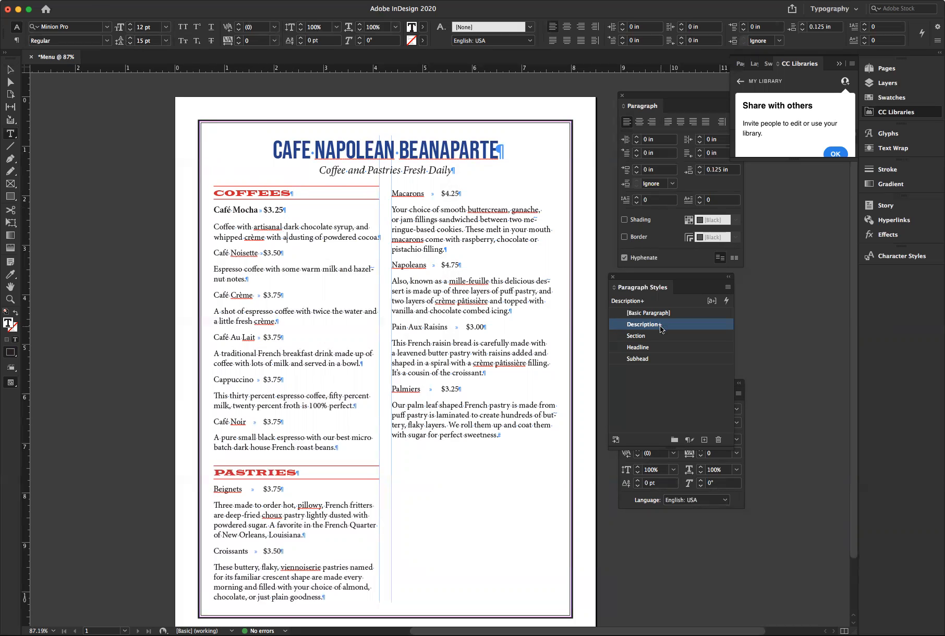
pyautogui.moveTo(662, 329)
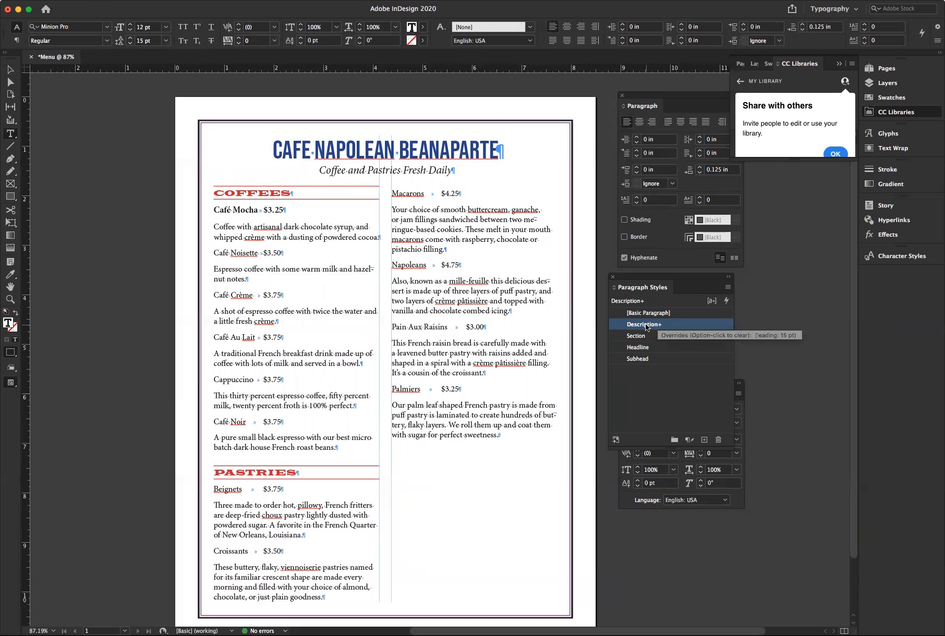
pyautogui.click(728, 288)
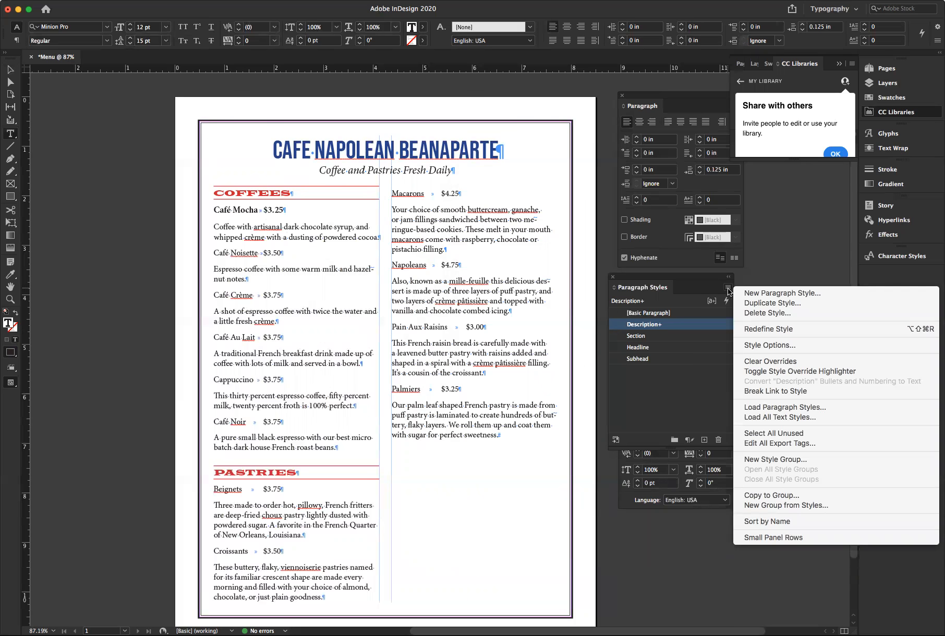
pyautogui.click(747, 329)
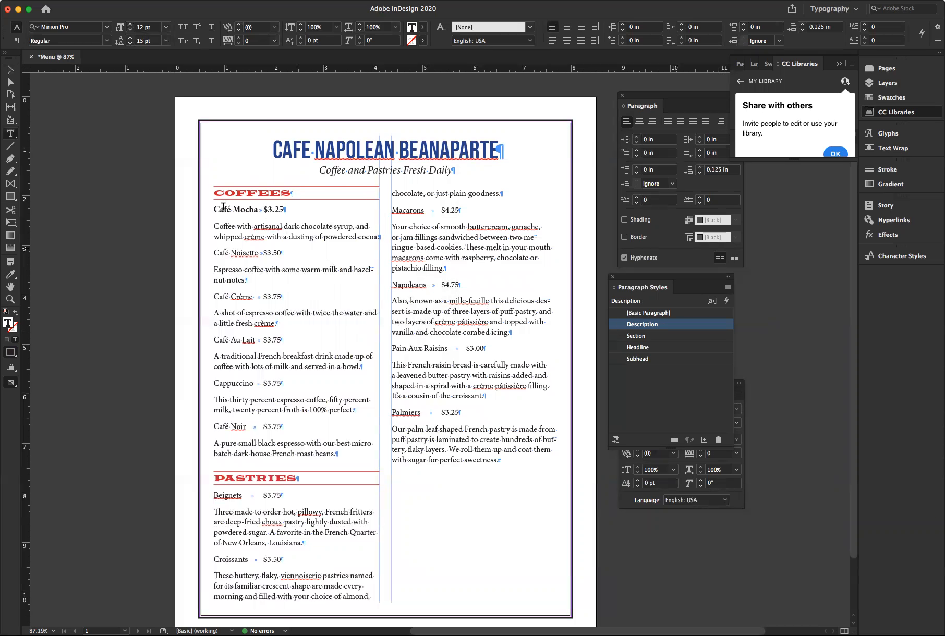
# Add a right-aligned tab stop at 3.3194 in to the Café Mocha line, placing its price at the column edge
pyautogui.click(246, 208)
pyautogui.moveTo(214, 209); pyautogui.dragTo(319, 208)
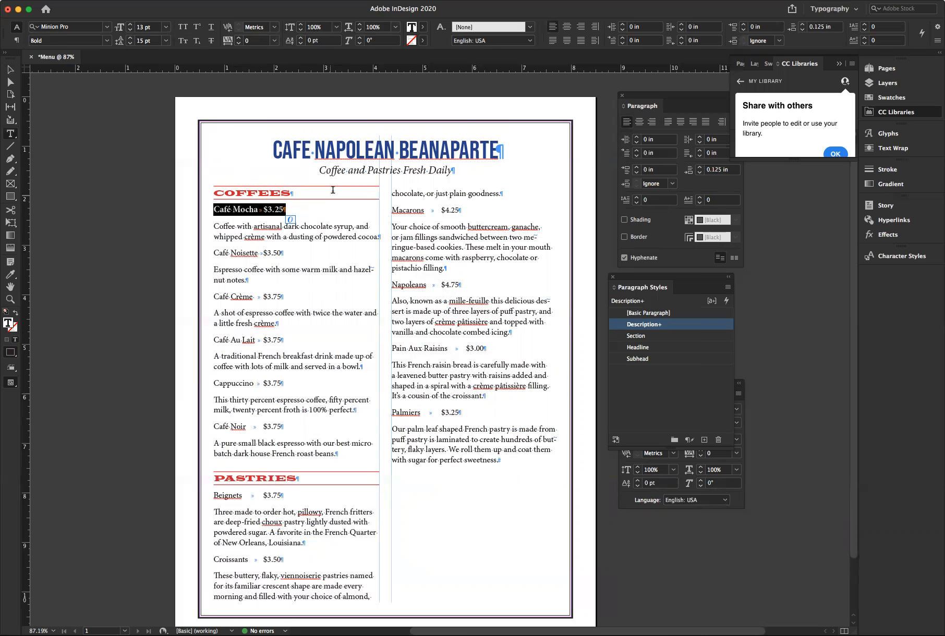
pyautogui.click(152, 0)
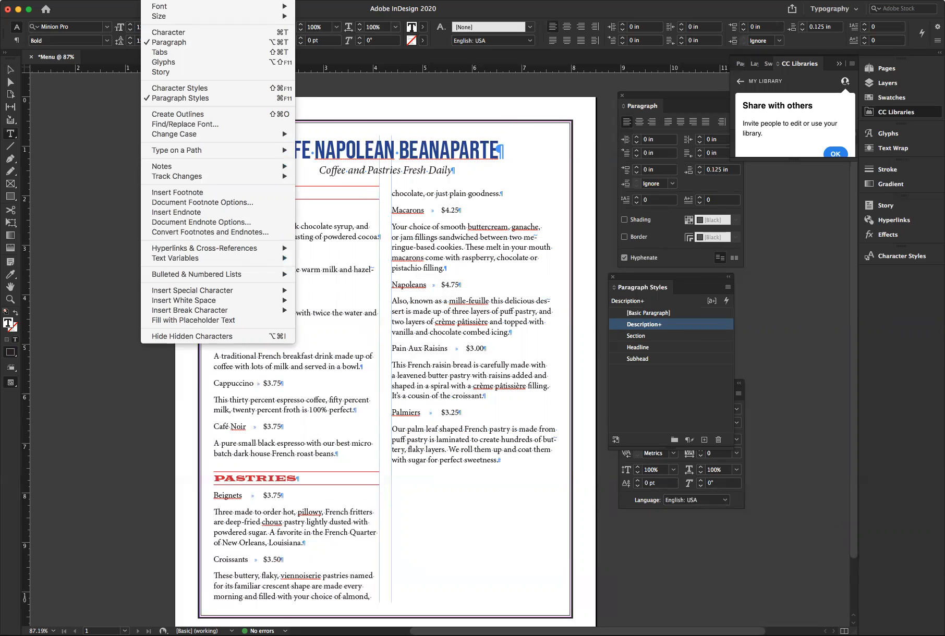
pyautogui.click(162, 56)
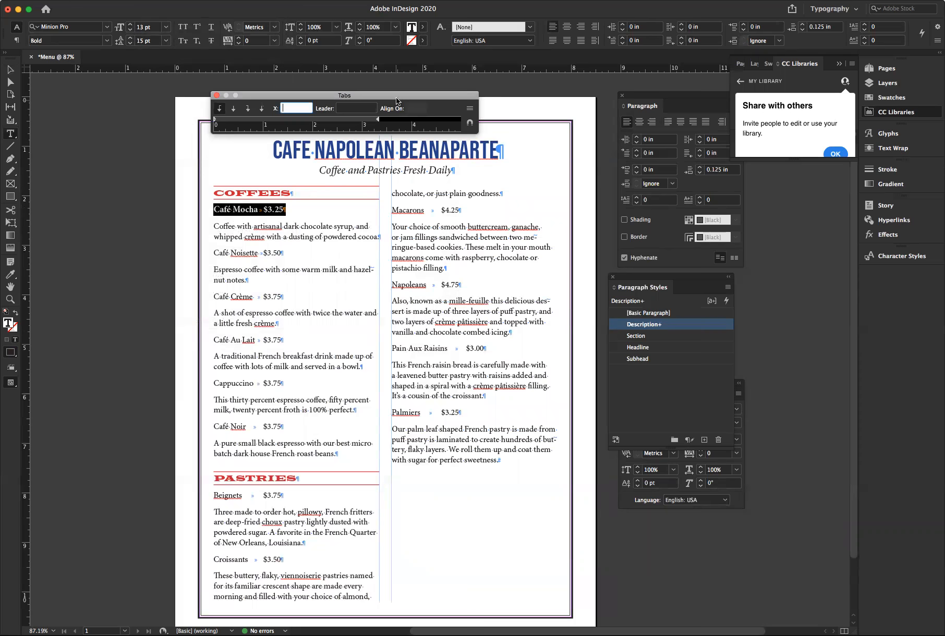
pyautogui.moveTo(394, 97); pyautogui.dragTo(393, 149)
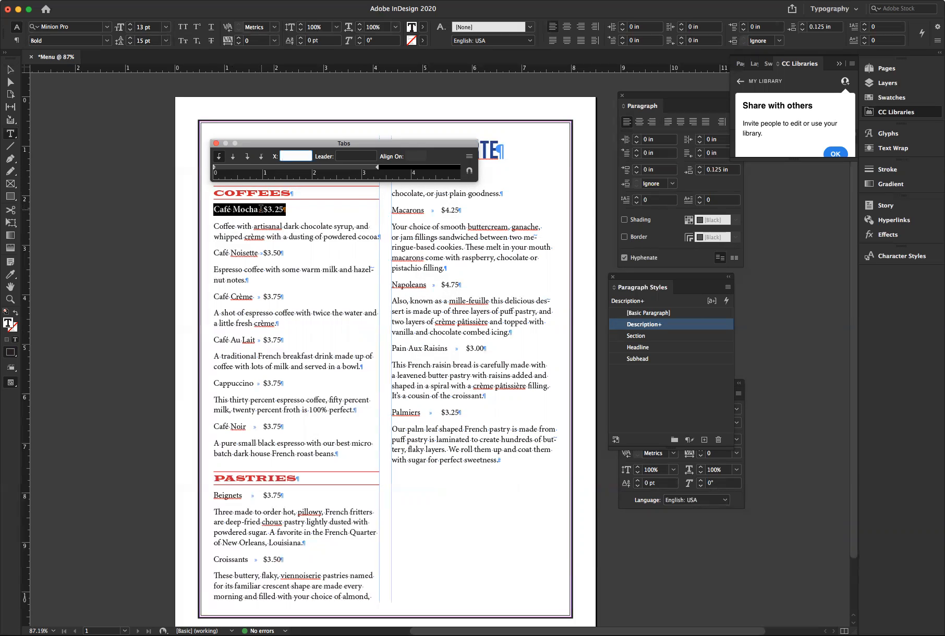
pyautogui.click(246, 157)
pyautogui.click(286, 171)
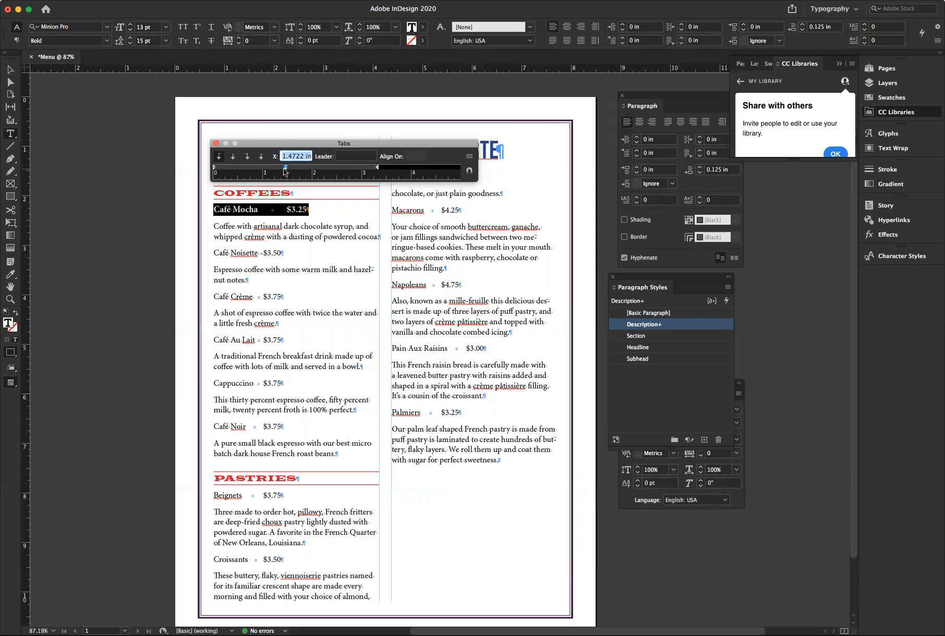
pyautogui.click(248, 157)
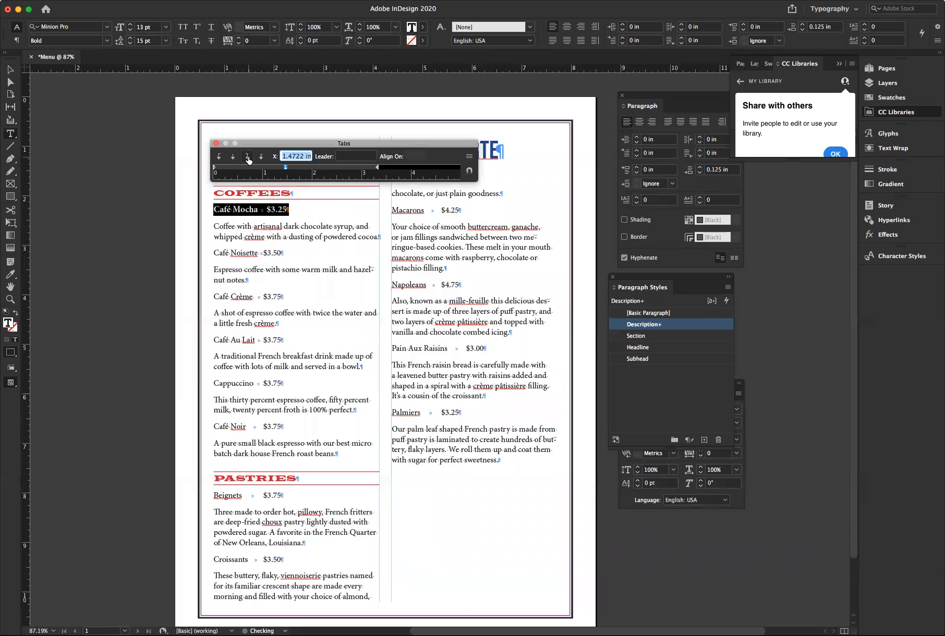
pyautogui.click(286, 168)
pyautogui.moveTo(285, 167); pyautogui.dragTo(378, 168)
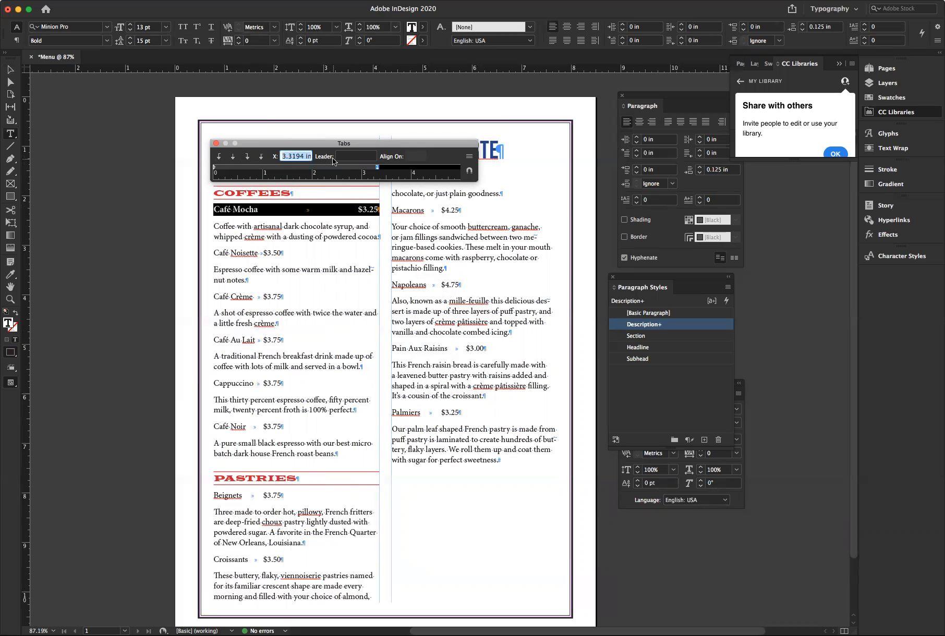
# Fill the Café Mocha line's tab gap with a period leader
pyautogui.click(353, 156)
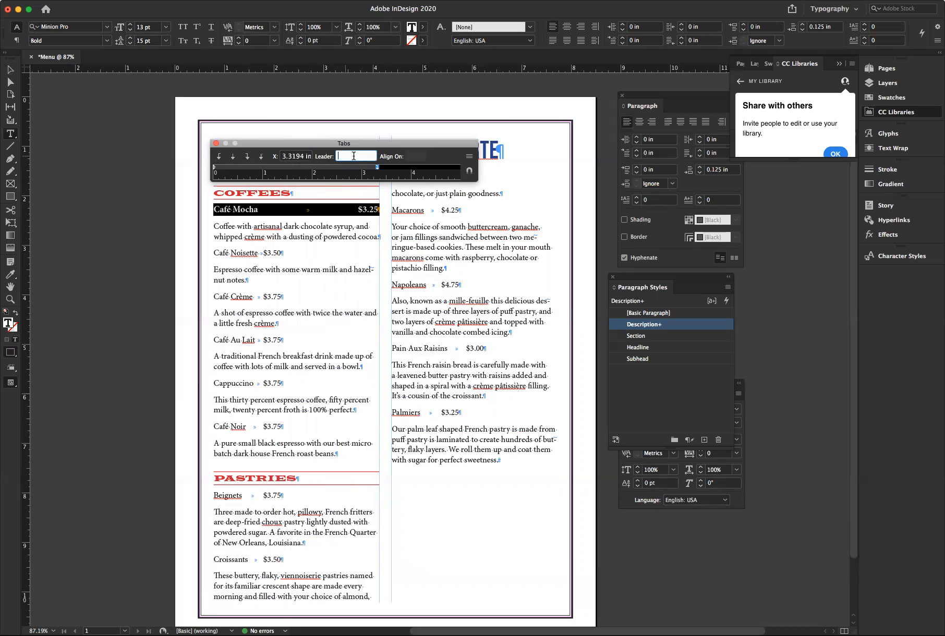
pyautogui.write('.')
pyautogui.write('.')
pyautogui.click(371, 223)
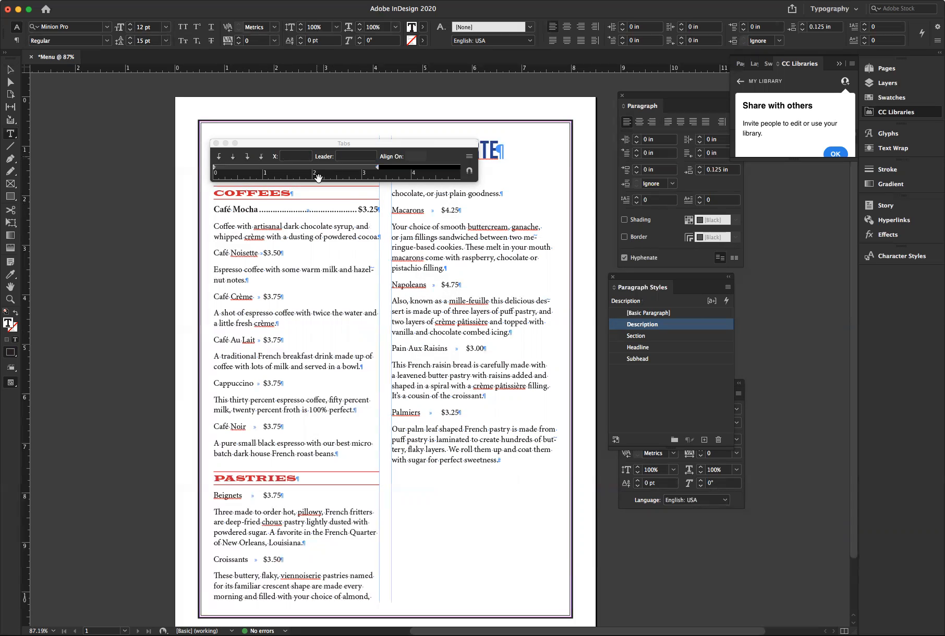
# Start a new paragraph style from the Café Mocha name and price line, with its space after set to 2 pt
pyautogui.click(313, 208)
pyautogui.click(728, 287)
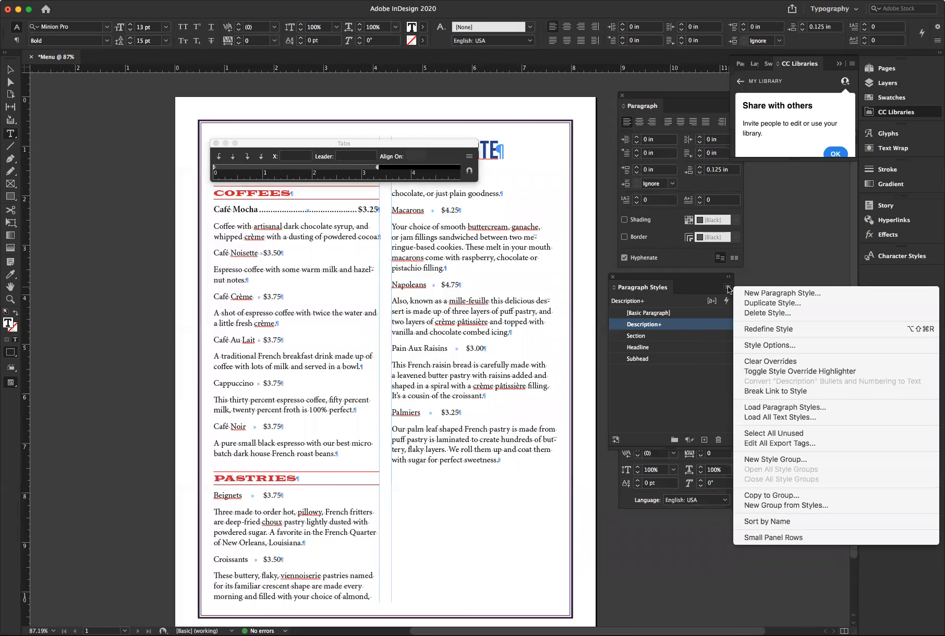
pyautogui.click(772, 295)
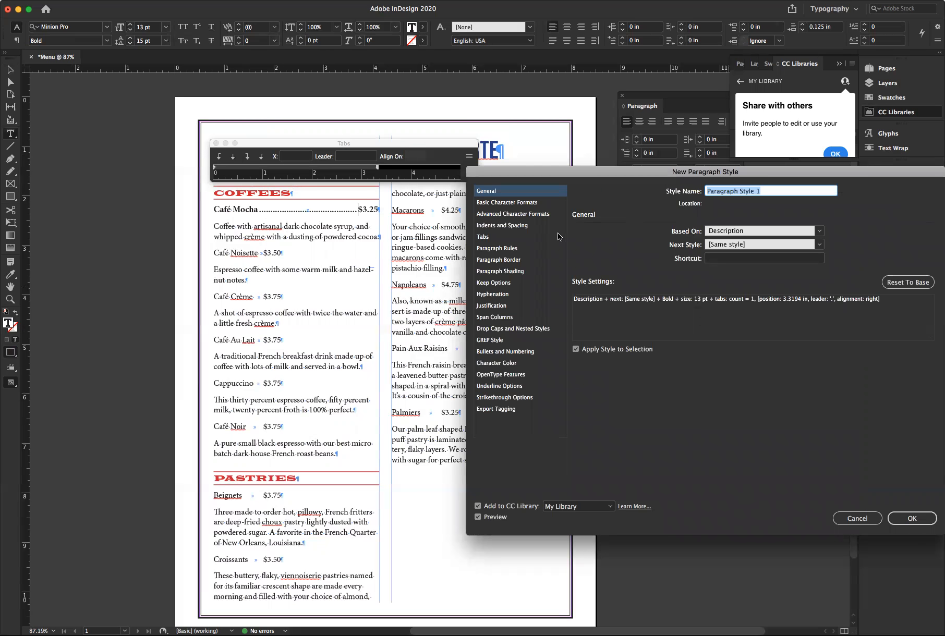
pyautogui.click(512, 226)
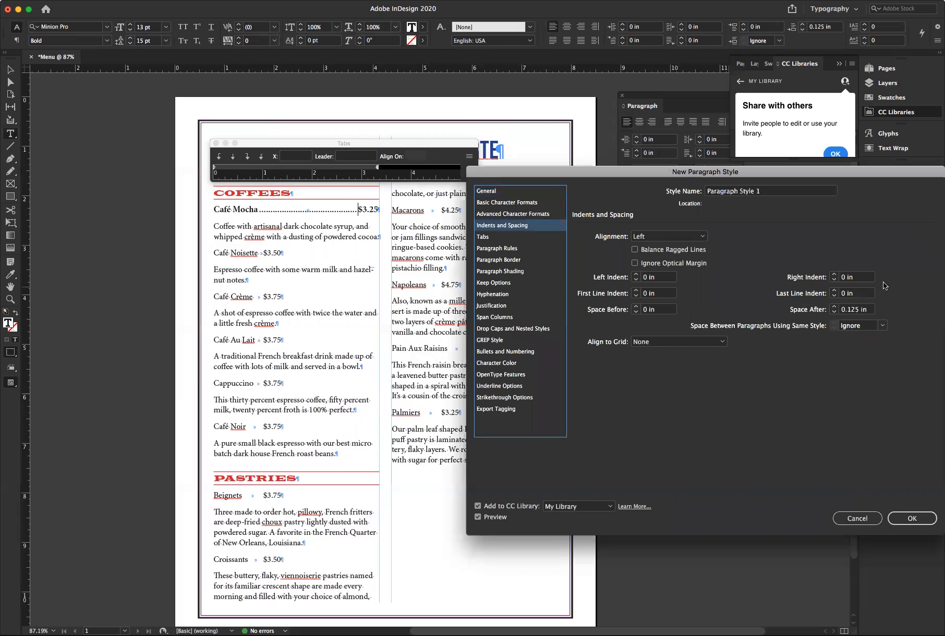
pyautogui.click(835, 312)
pyautogui.click(835, 313)
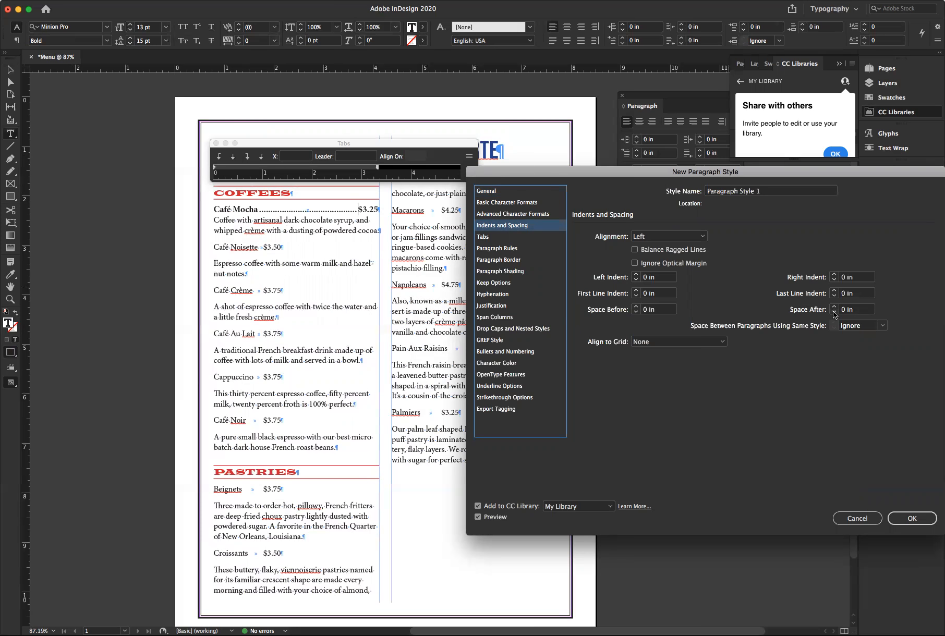
pyautogui.tripleClick(864, 311)
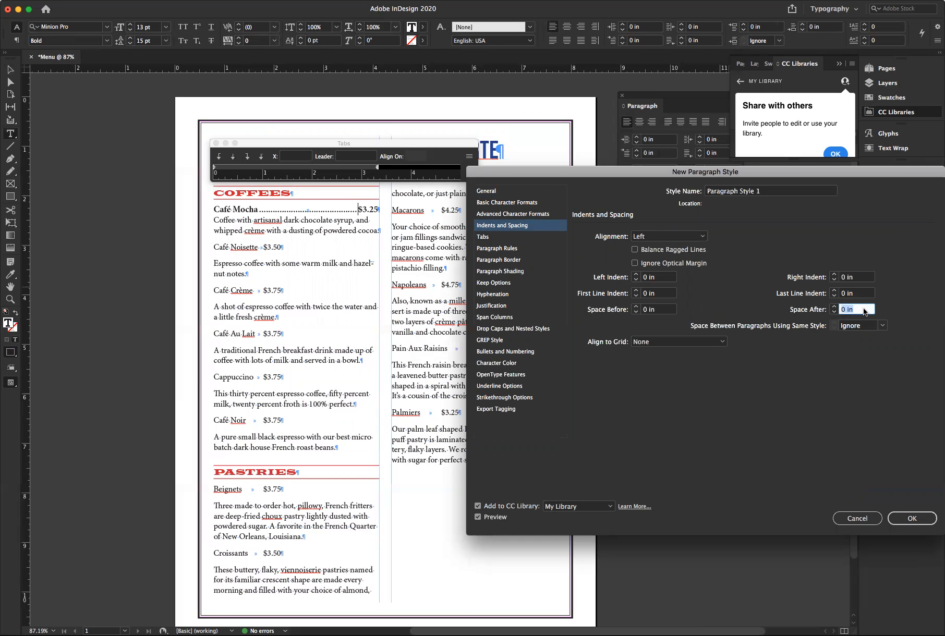
pyautogui.write('3pt')
pyautogui.click(862, 296)
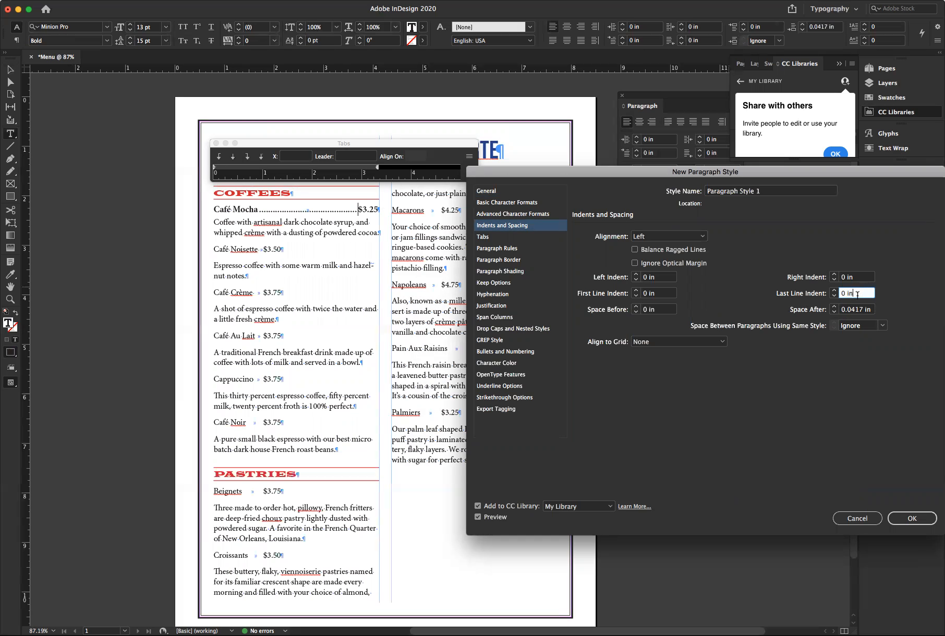
pyautogui.moveTo(871, 313); pyautogui.dragTo(836, 312)
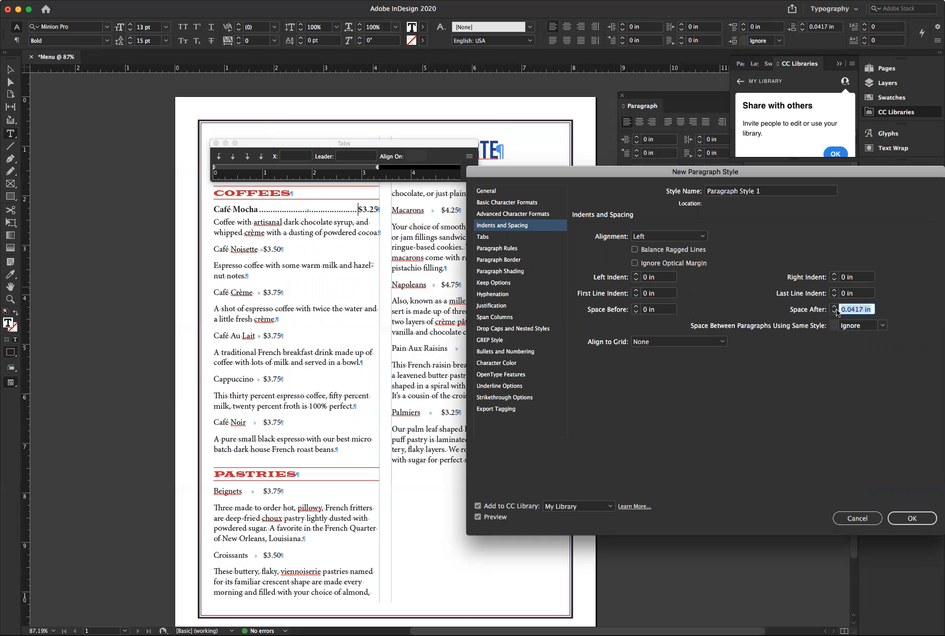
pyautogui.write('2pt')
pyautogui.click(864, 295)
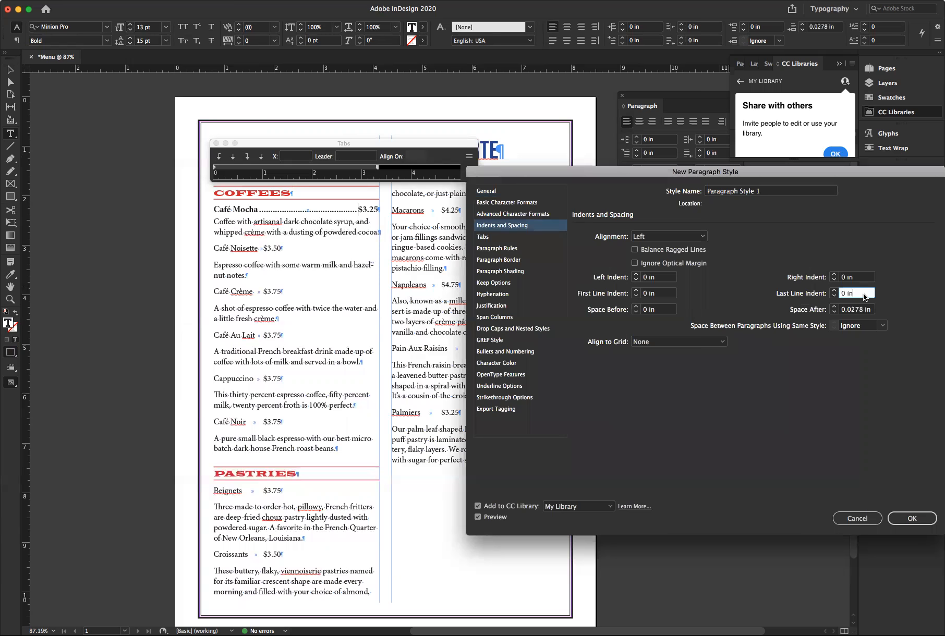
pyautogui.click(909, 520)
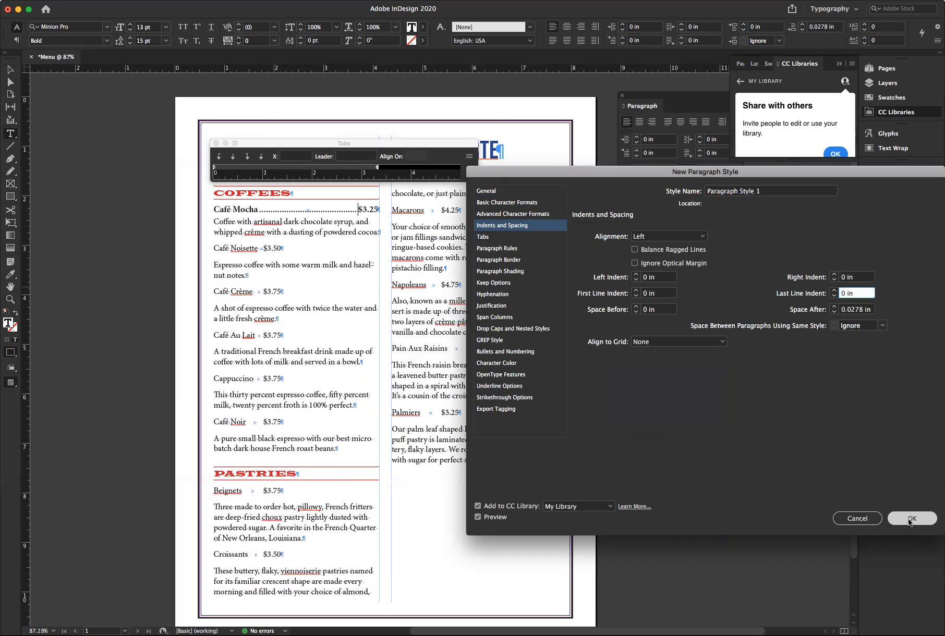
# Name the new paragraph style Item, color its text C=100 M=90 Y=10 K=0, and save it
pyautogui.moveTo(770, 193); pyautogui.dragTo(706, 194)
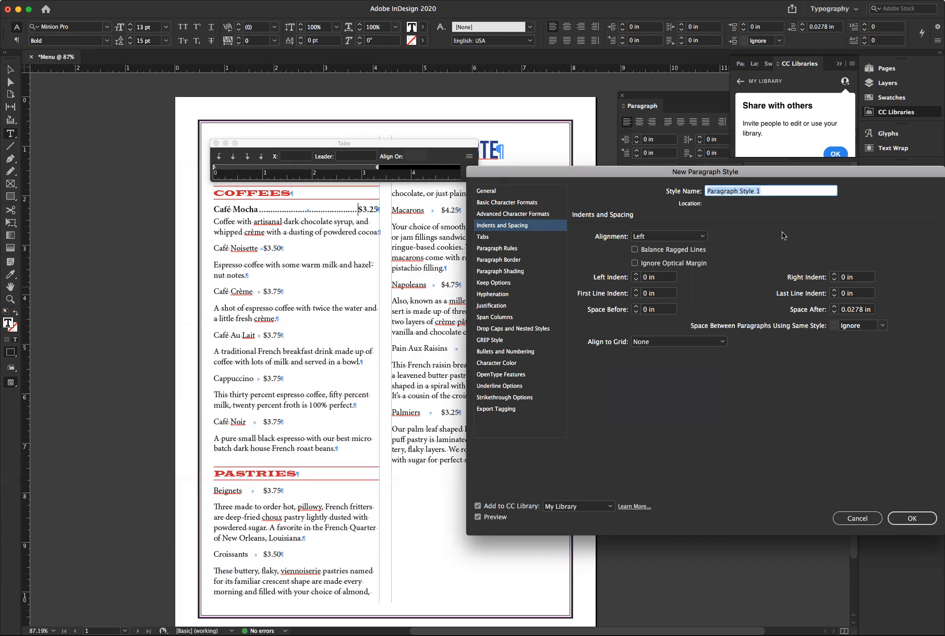
pyautogui.press('BackSpace')
pyautogui.write('Item')
pyautogui.click(500, 364)
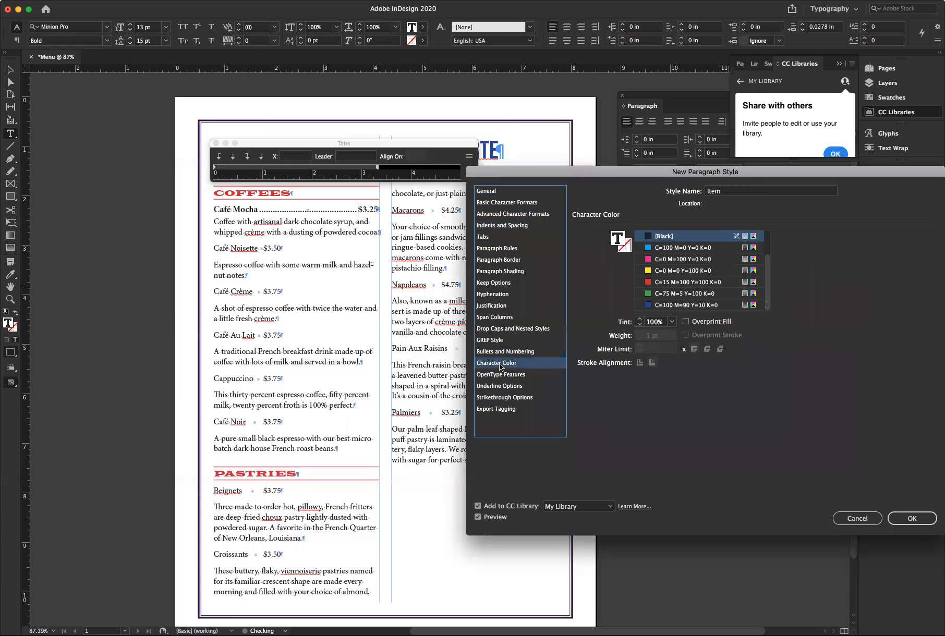
pyautogui.click(669, 306)
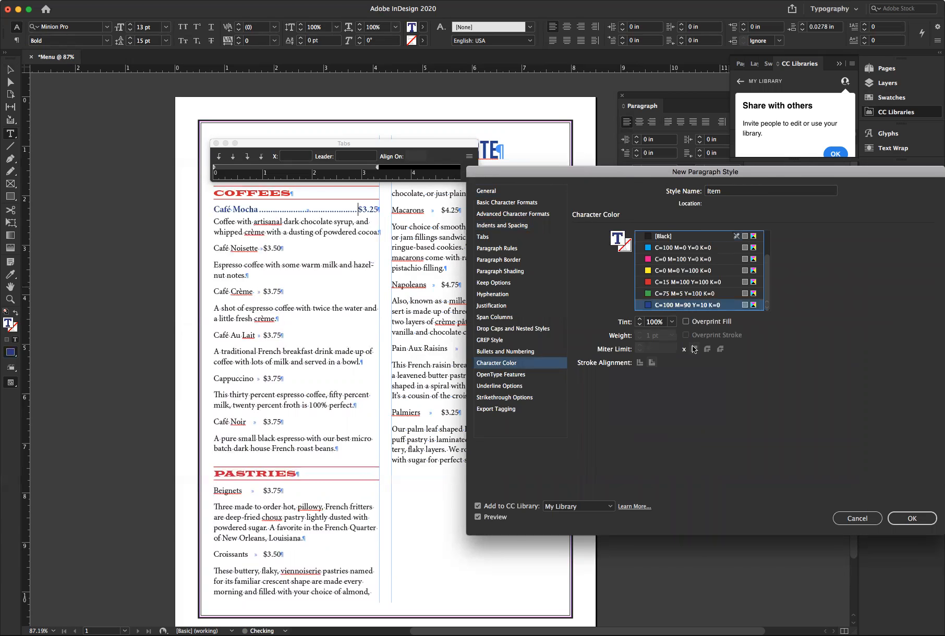
pyautogui.click(911, 519)
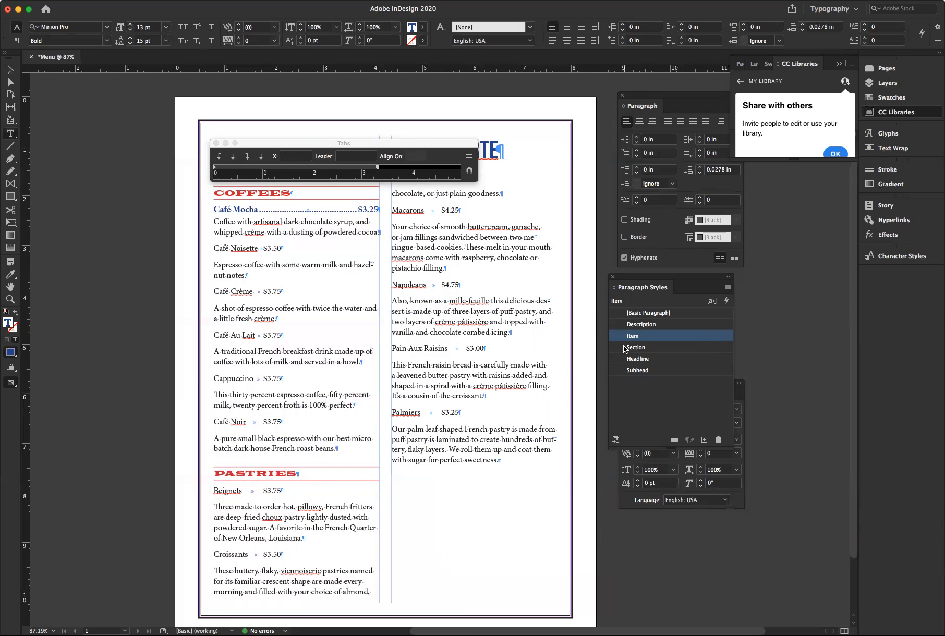
# Reorder the paragraph styles as Headline, Subhead, Section, Item, Description
pyautogui.moveTo(625, 348); pyautogui.dragTo(617, 379)
pyautogui.click(619, 339)
pyautogui.moveTo(622, 326); pyautogui.dragTo(617, 378)
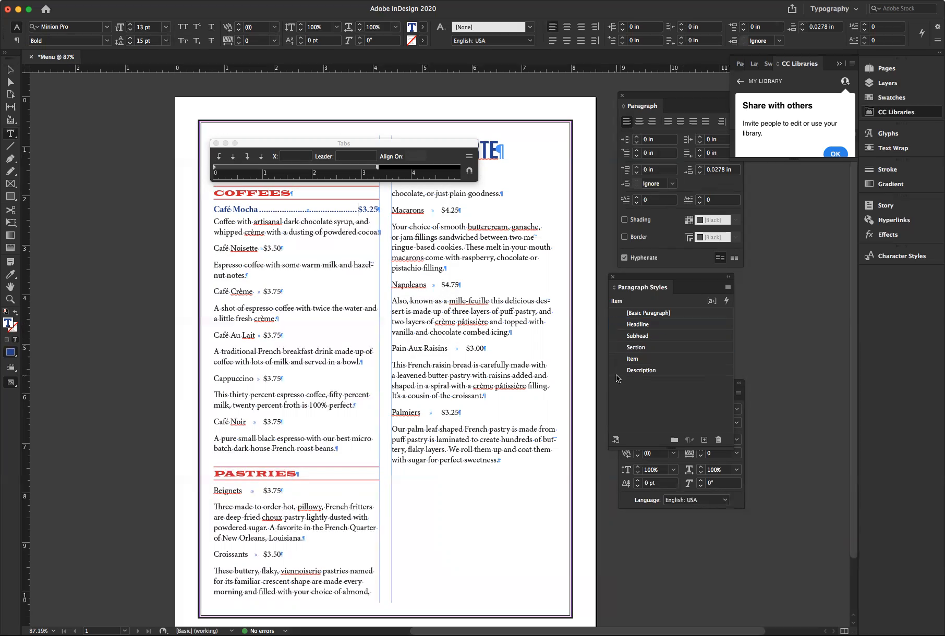
# Apply the Item paragraph style to the Café Noisette, Café Crème and Café Au Lait name and price lines
pyautogui.click(252, 249)
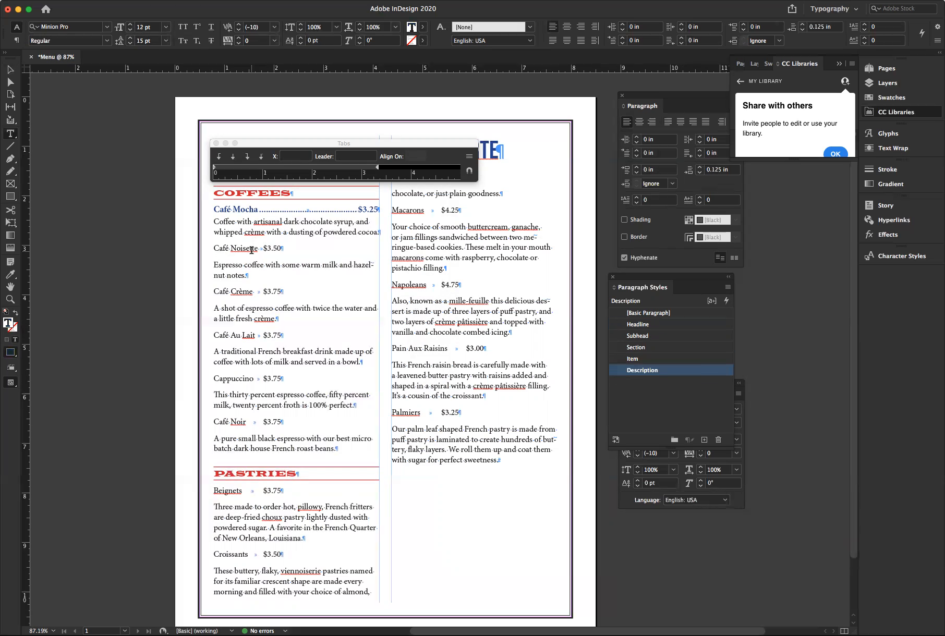
pyautogui.click(633, 359)
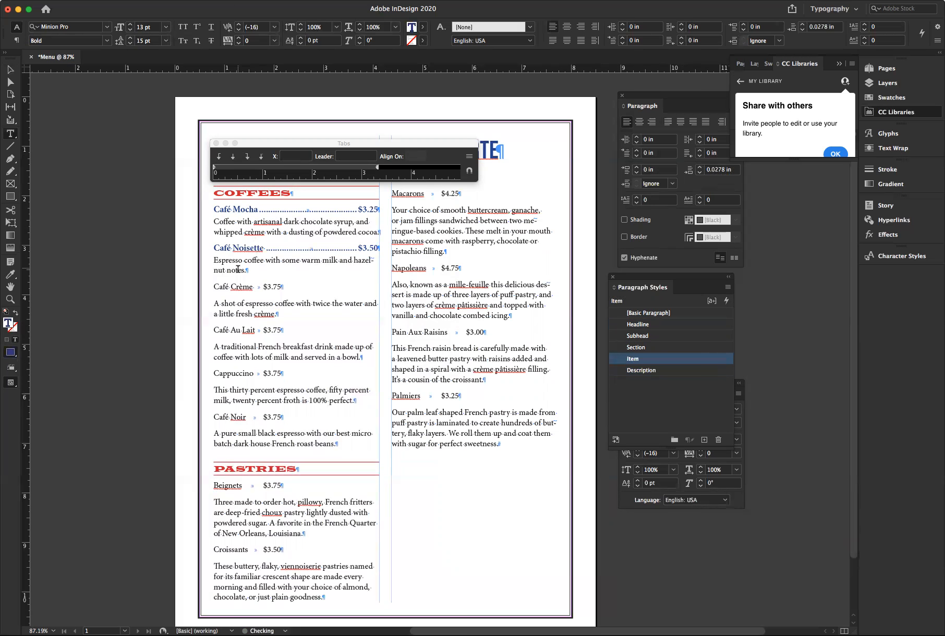
pyautogui.click(237, 286)
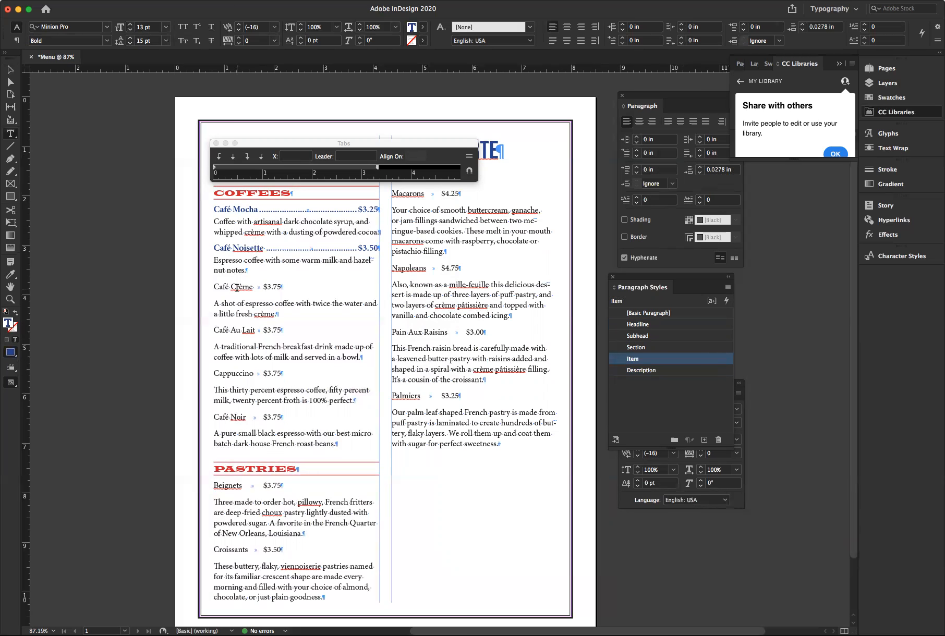
pyautogui.click(633, 359)
pyautogui.click(232, 326)
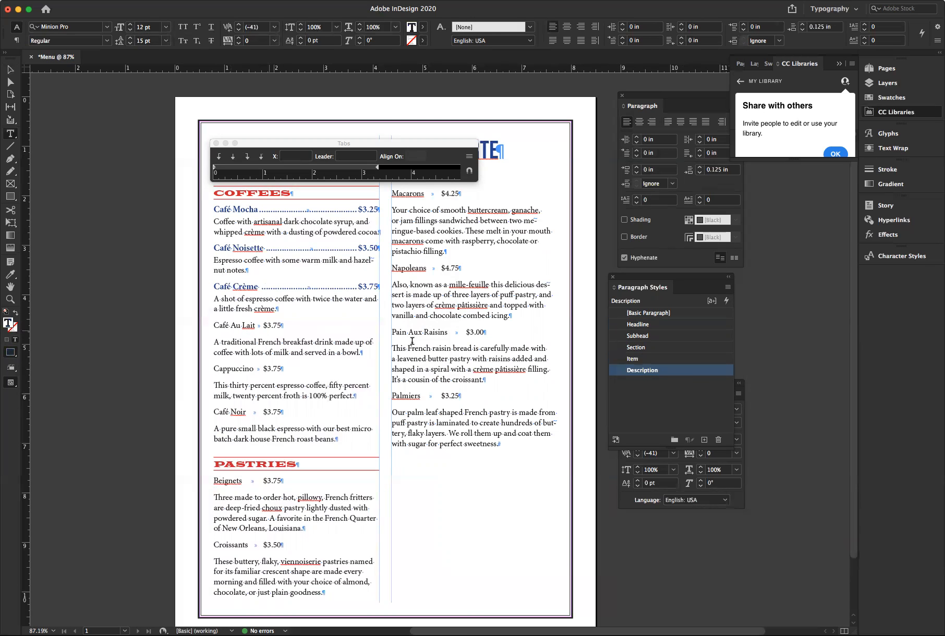
pyautogui.click(629, 359)
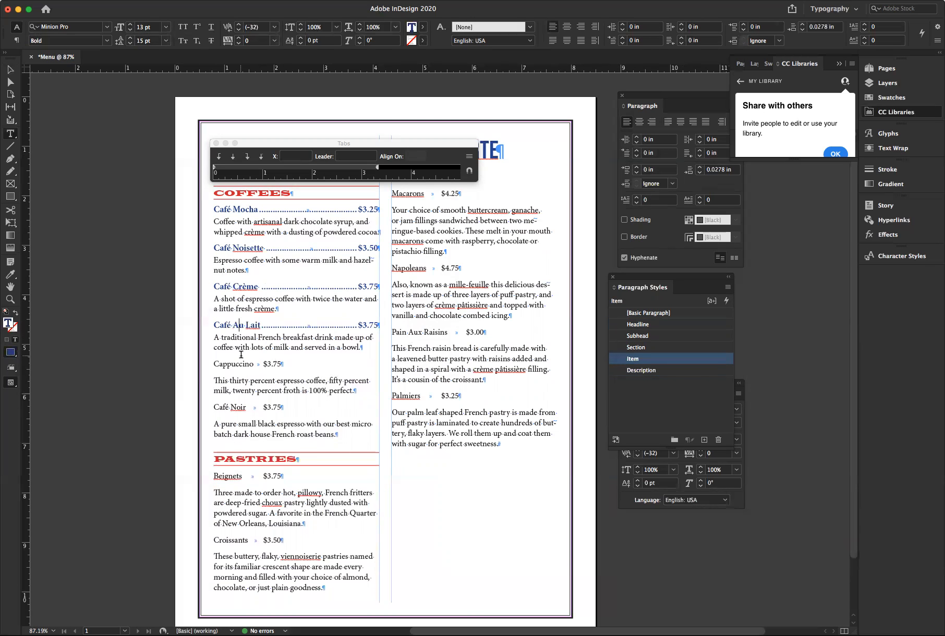
# Apply the Item paragraph style to the Cappuccino and Café Noir name and price lines
pyautogui.click(238, 364)
pyautogui.click(632, 359)
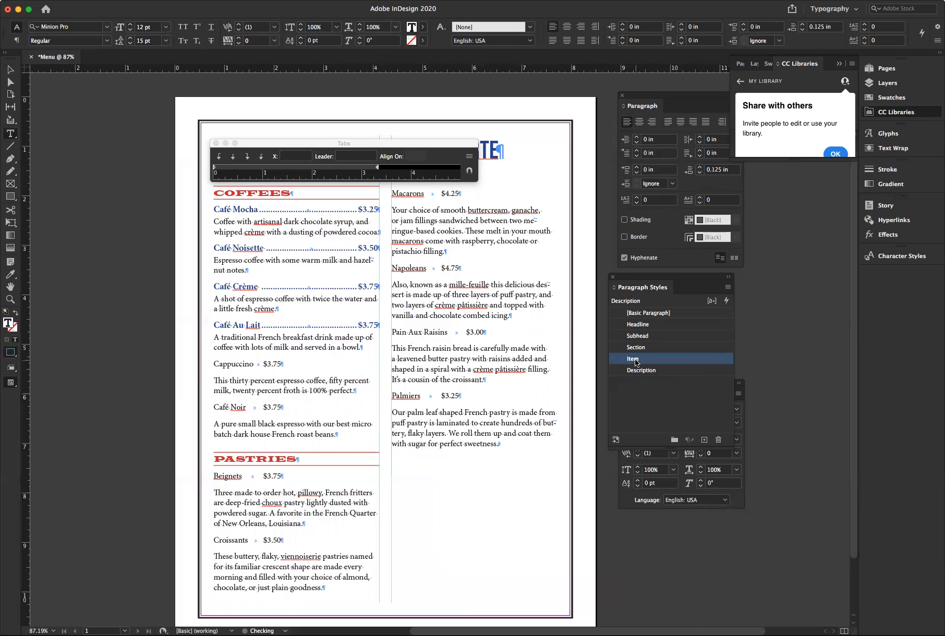
pyautogui.click(255, 402)
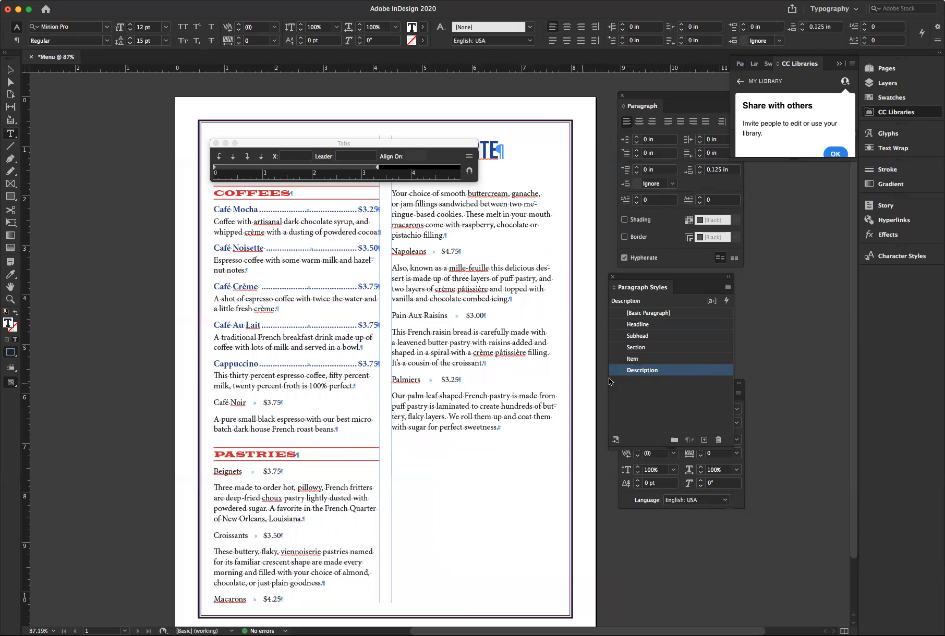
pyautogui.click(630, 359)
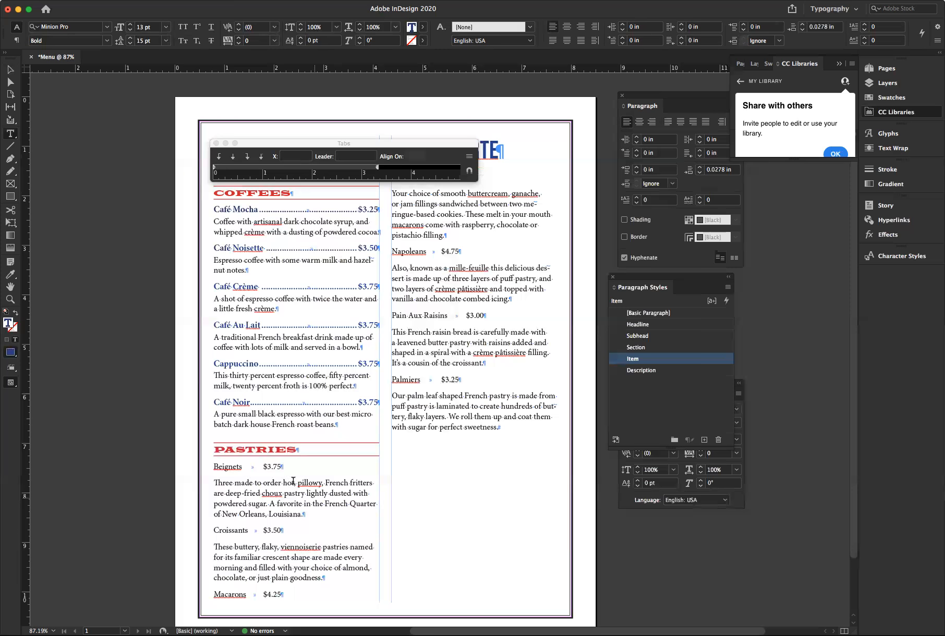
# Apply the Item paragraph style to the Beignets, Croissants and Macarons name and price lines
pyautogui.click(265, 468)
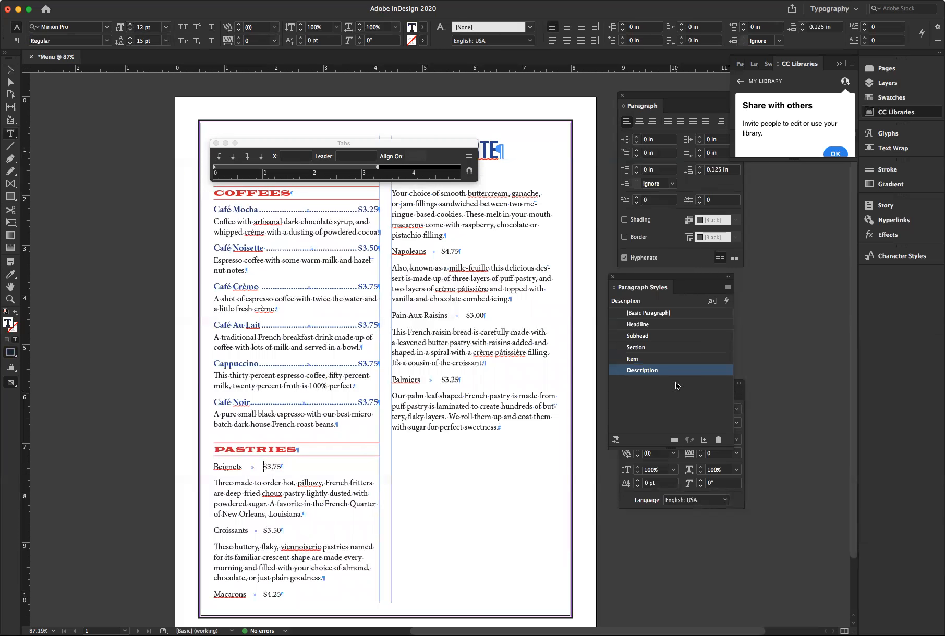
pyautogui.click(633, 359)
pyautogui.moveTo(264, 526); pyautogui.dragTo(267, 525)
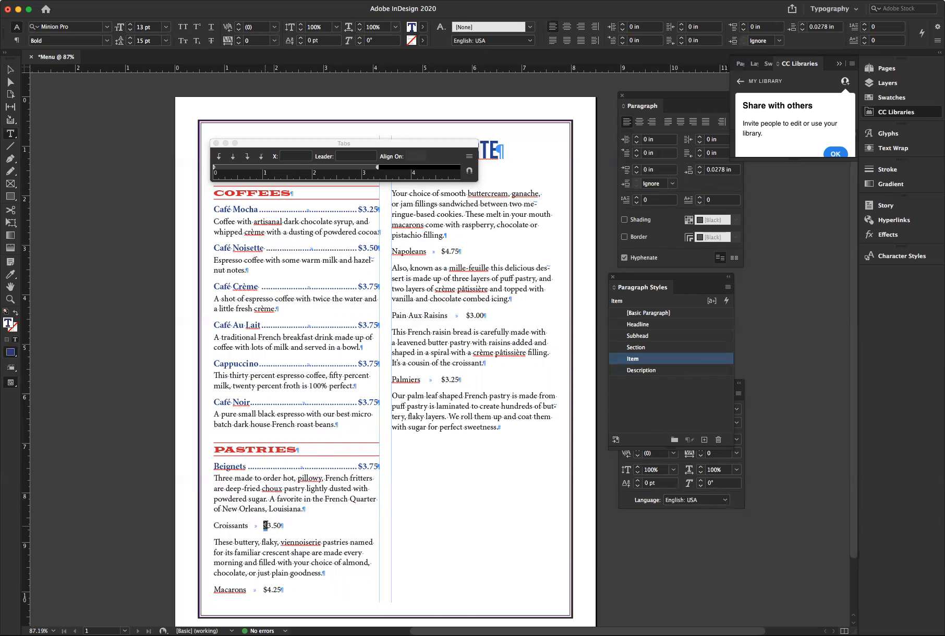
pyautogui.click(631, 359)
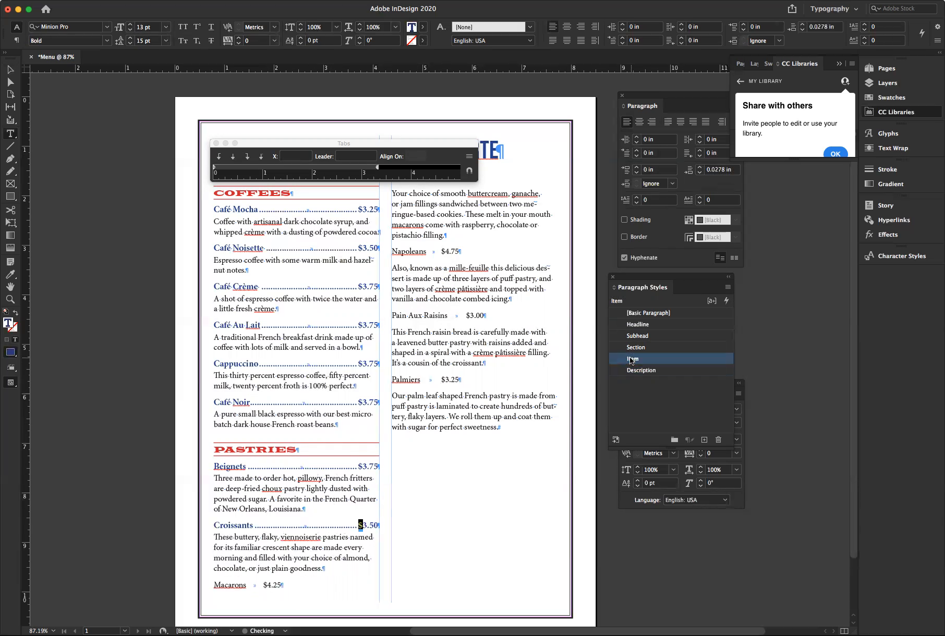
pyautogui.click(250, 584)
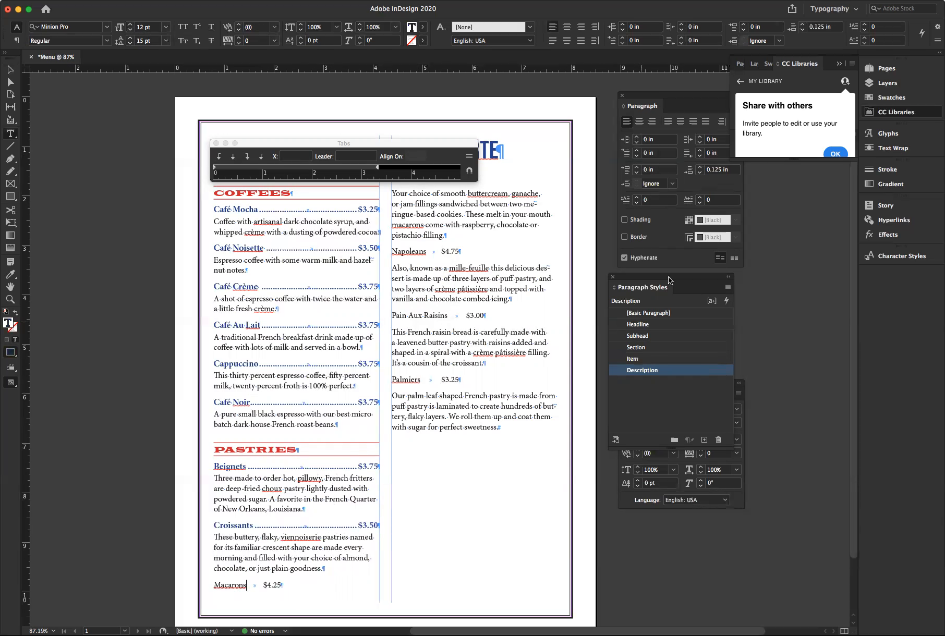
pyautogui.click(633, 360)
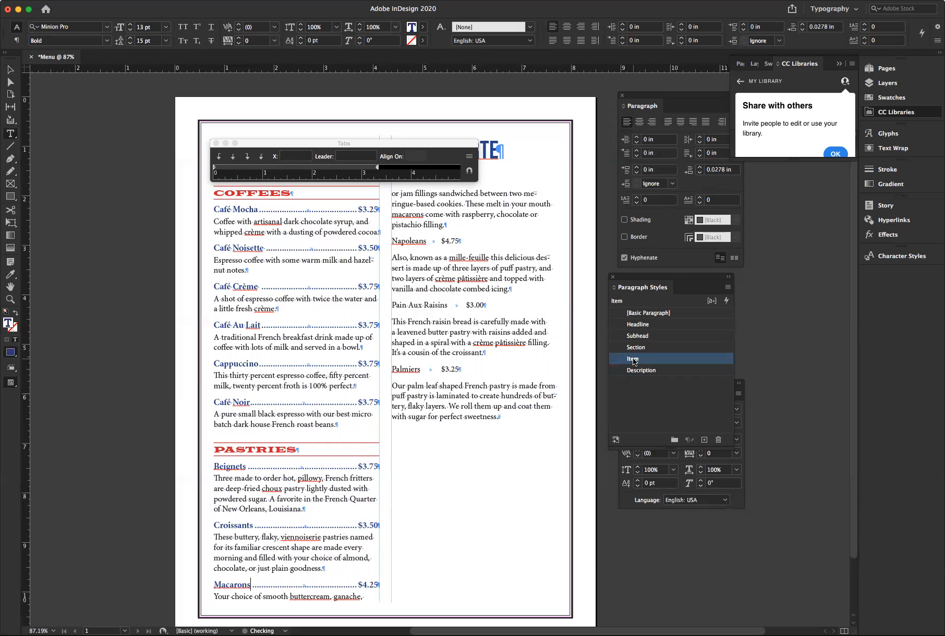
# Apply the Item paragraph style to the Napoleans, Pain Aux Raisins and Palmiers name and price lines
pyautogui.click(411, 242)
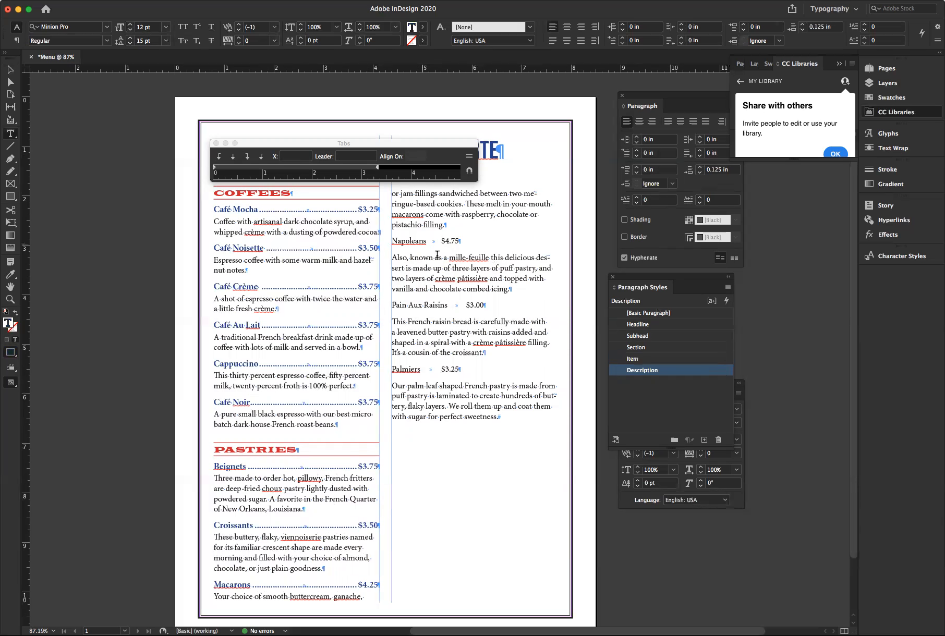
pyautogui.click(633, 360)
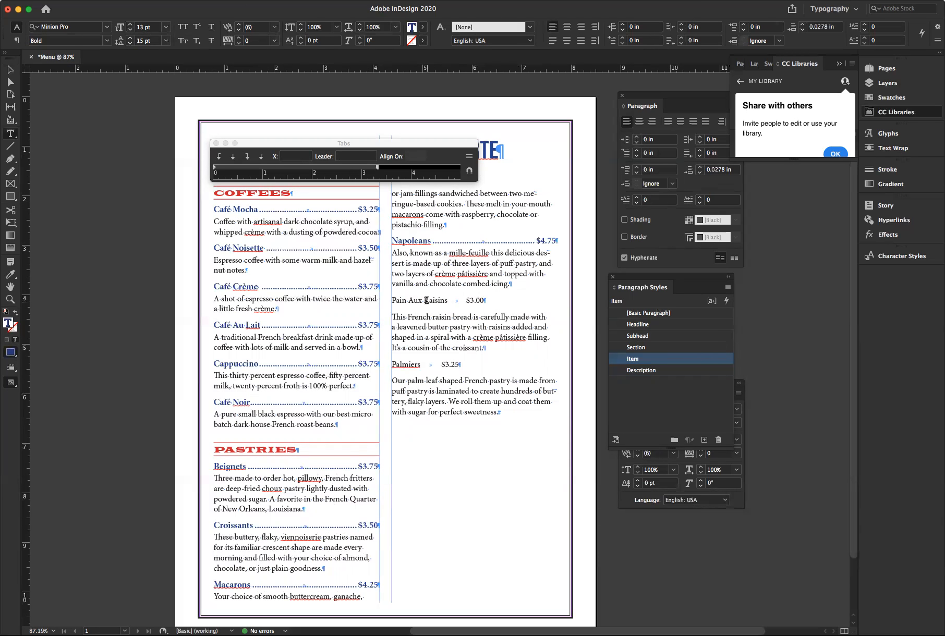
pyautogui.click(426, 300)
pyautogui.click(638, 360)
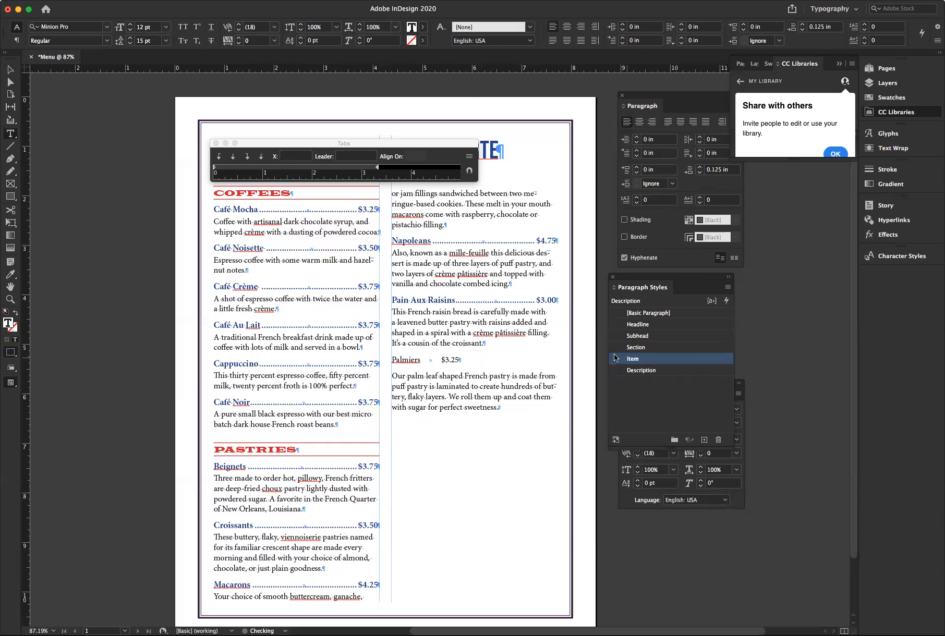
pyautogui.click(432, 361)
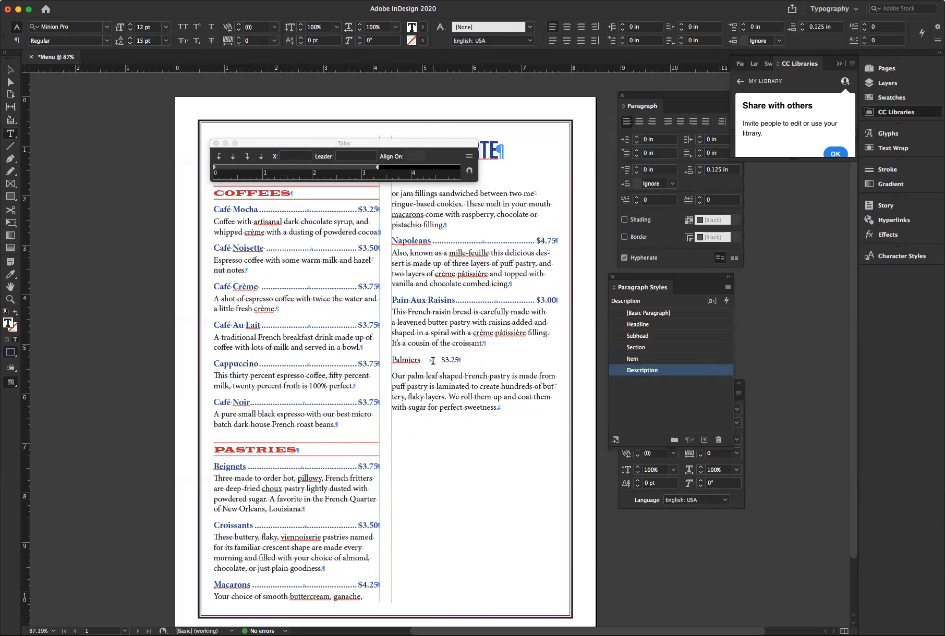
pyautogui.click(630, 360)
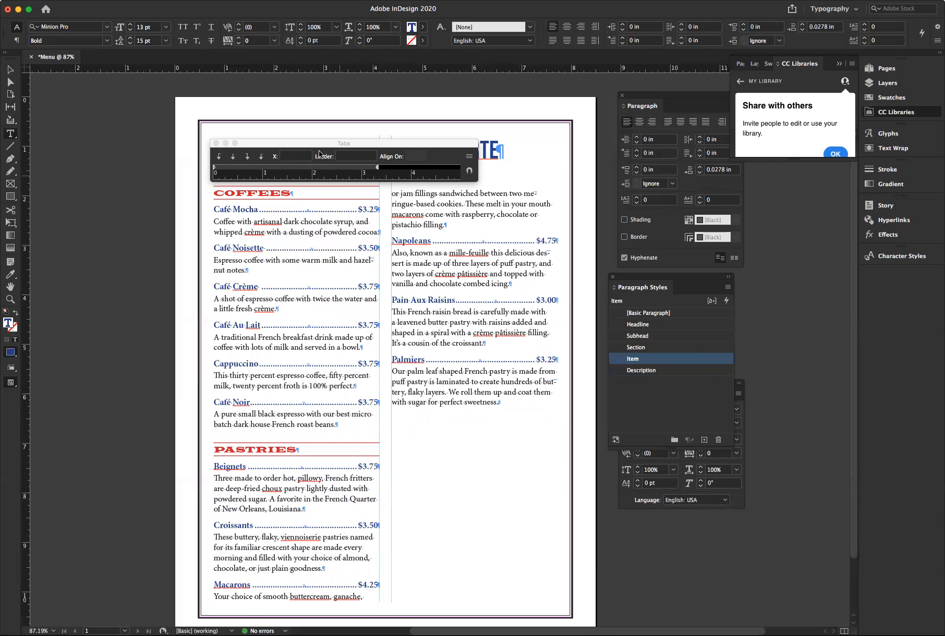
# Close the Tabs window and switch the menu page to Preview screen mode
pyautogui.moveTo(265, 145); pyautogui.dragTo(261, 99)
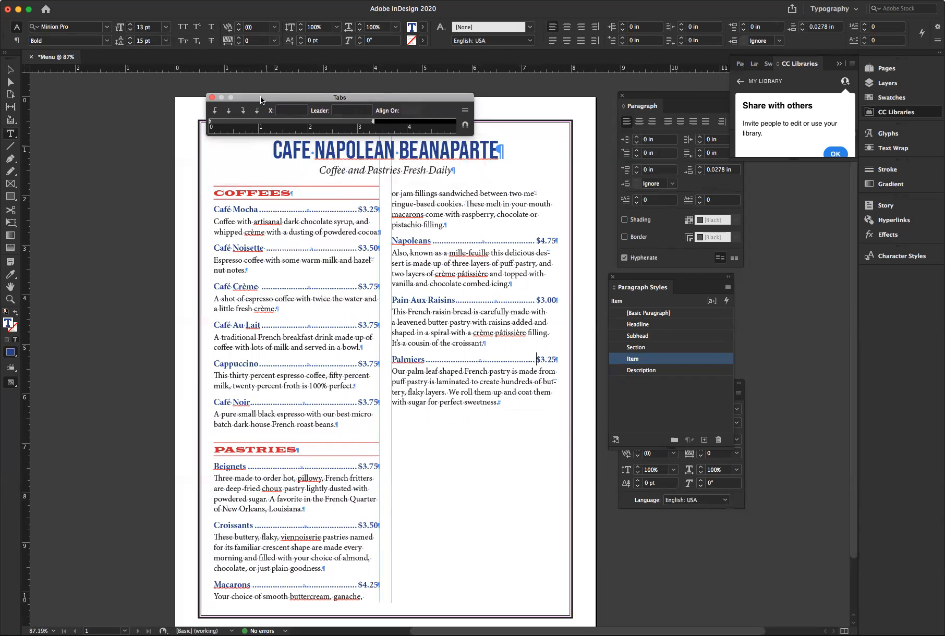
pyautogui.click(212, 97)
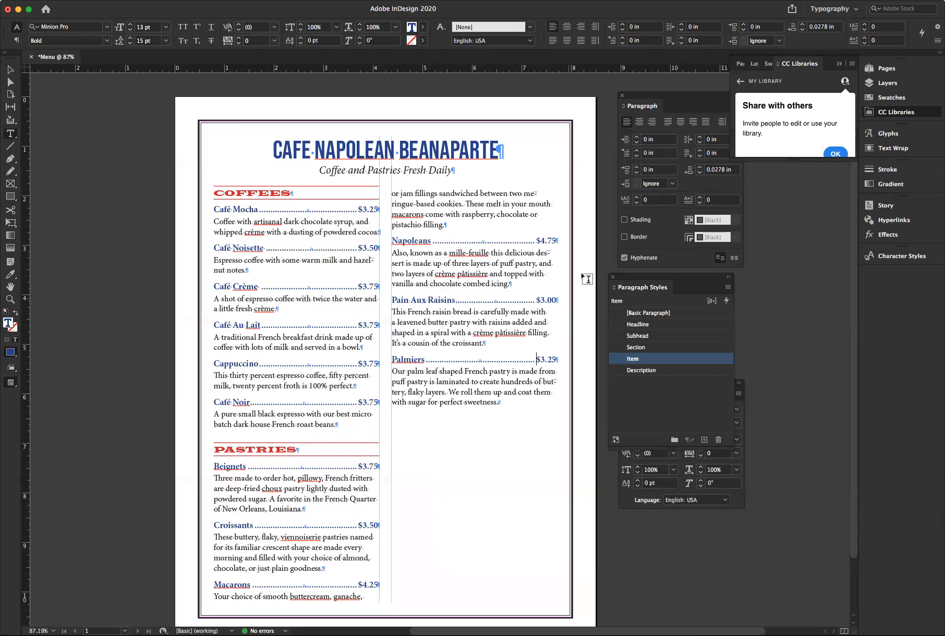
pyautogui.click(11, 384)
pyautogui.click(54, 409)
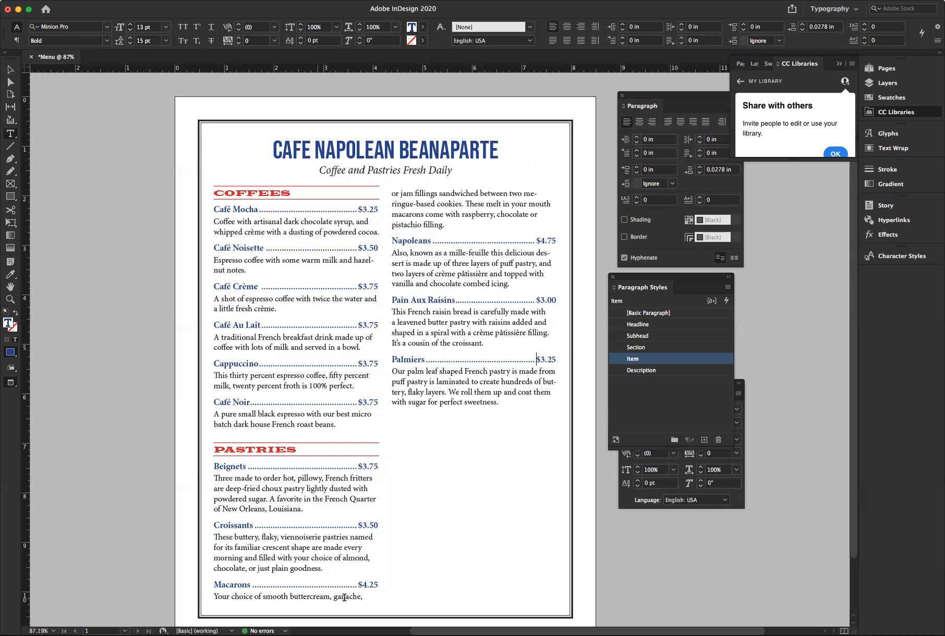
# Set the Item paragraph style to keep with the next 2 lines and save it
pyautogui.doubleClick(633, 360)
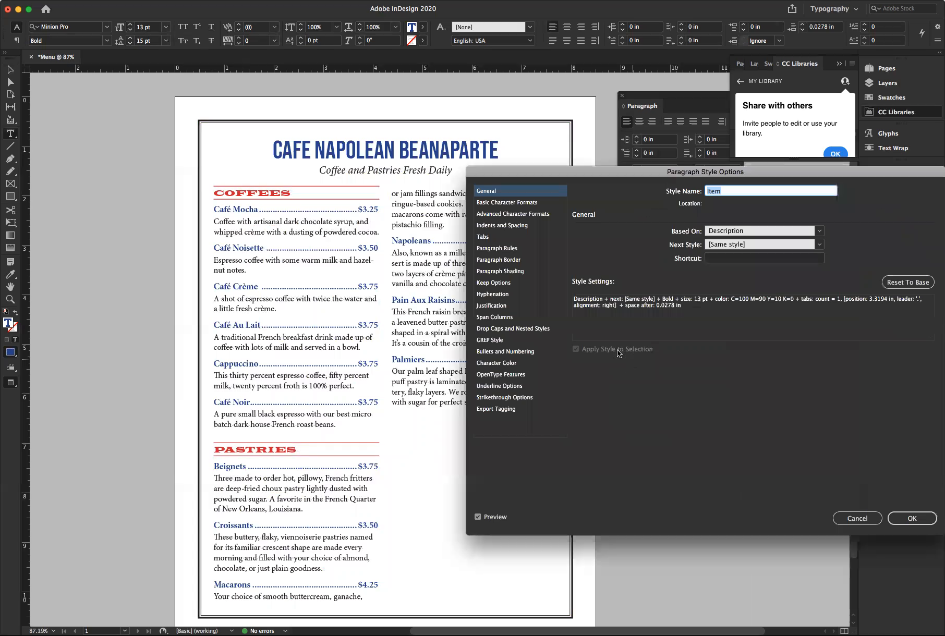
pyautogui.click(495, 285)
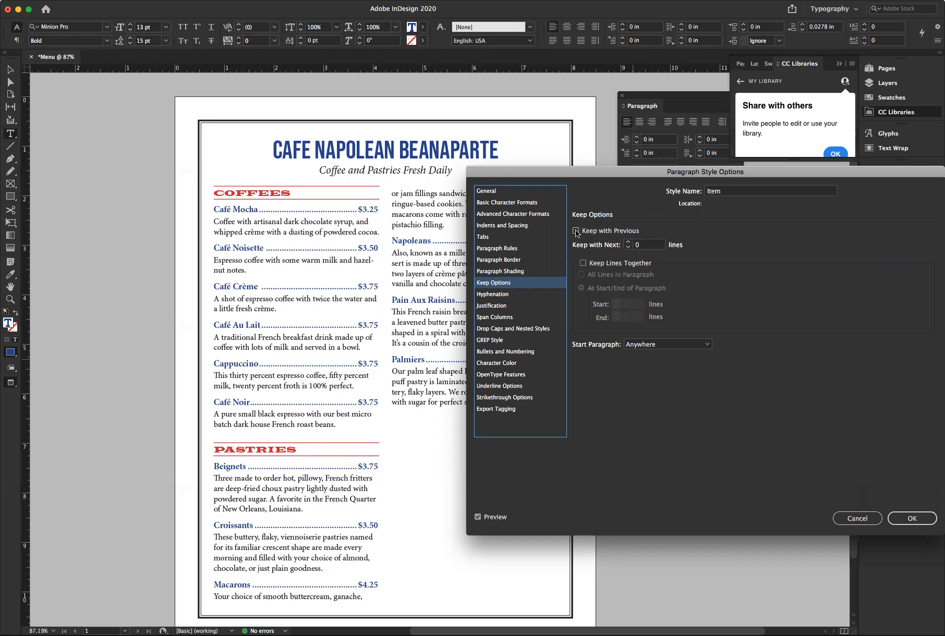
pyautogui.click(627, 243)
pyautogui.click(628, 242)
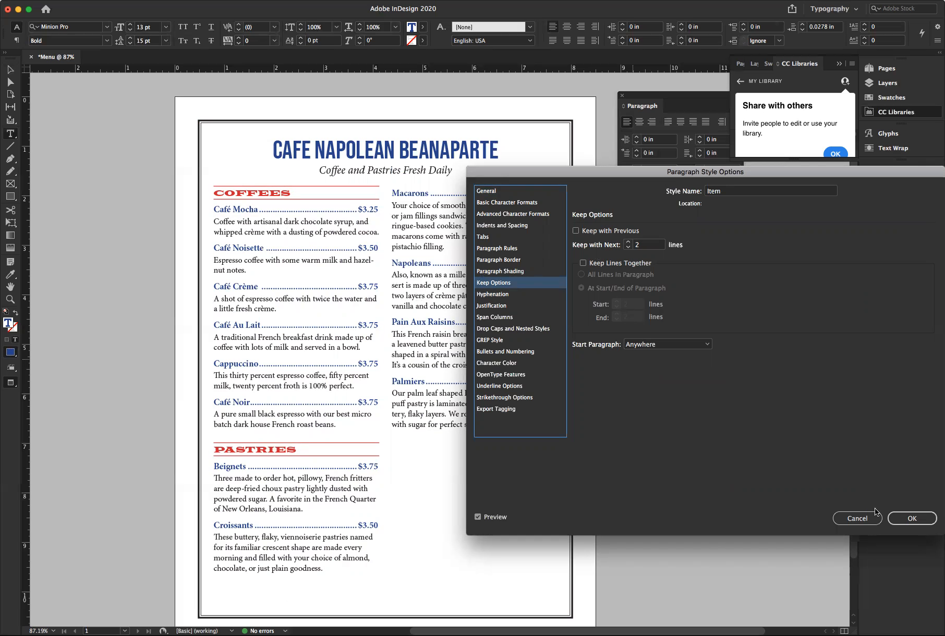
pyautogui.click(909, 517)
pyautogui.click(909, 518)
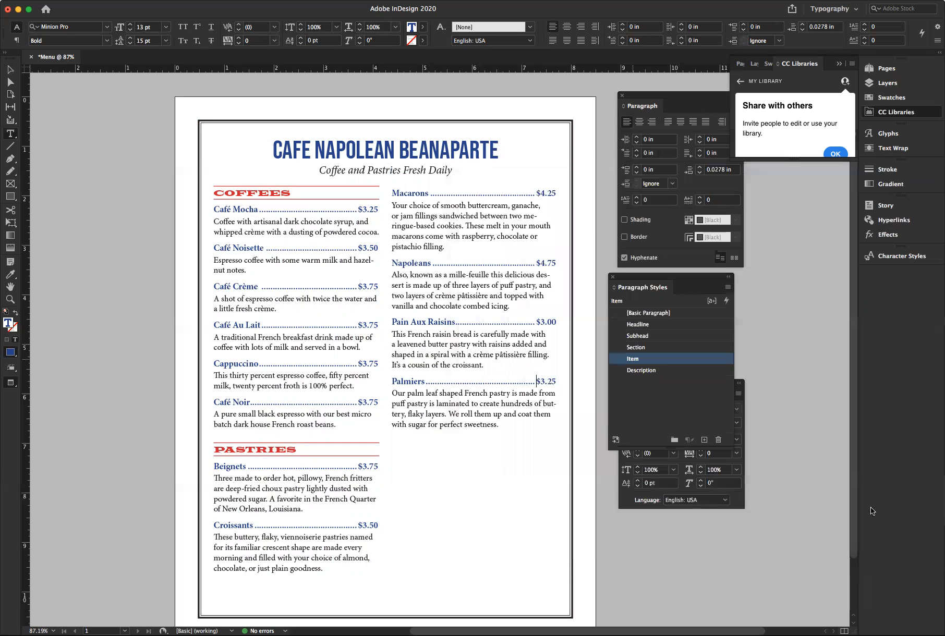
# Set the Description paragraph style to keep all lines in a paragraph together and save it
pyautogui.click(461, 225)
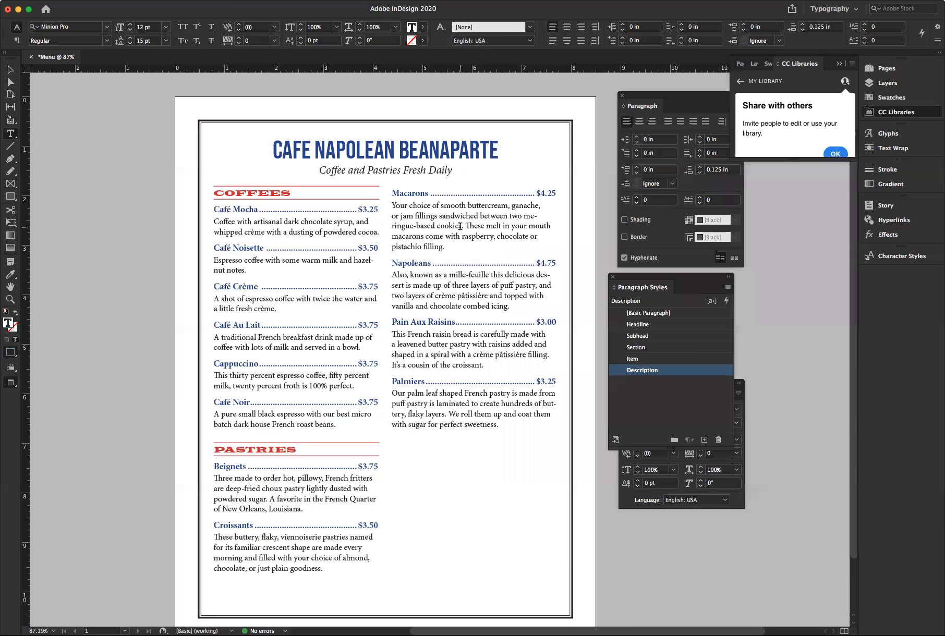
pyautogui.doubleClick(641, 371)
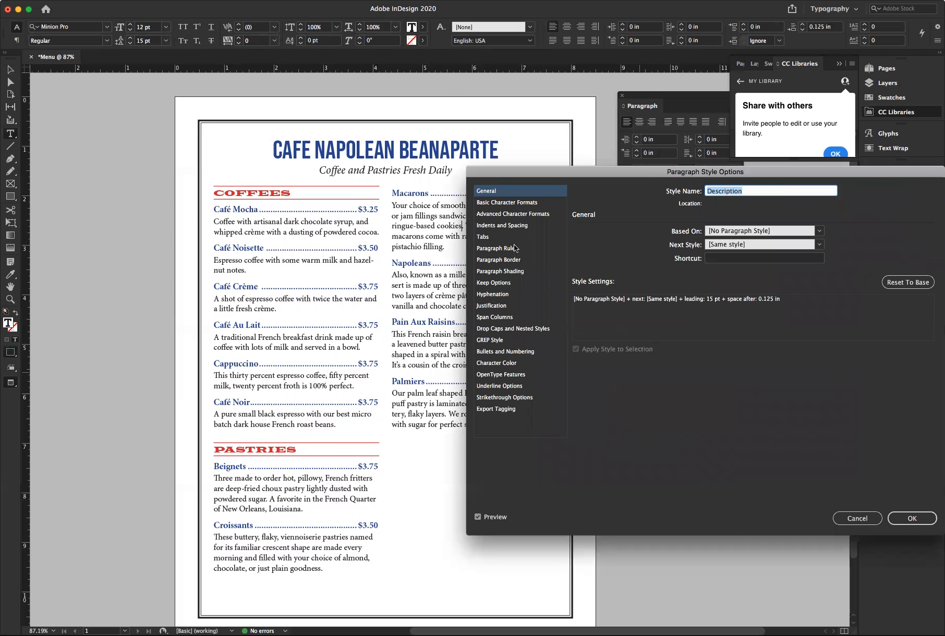
pyautogui.click(496, 284)
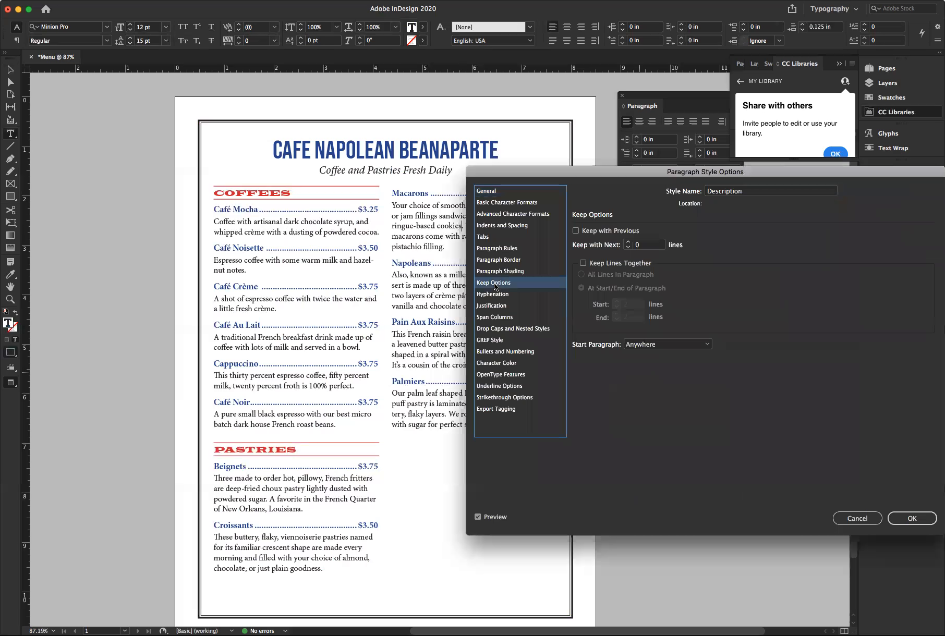
pyautogui.click(583, 263)
pyautogui.click(582, 274)
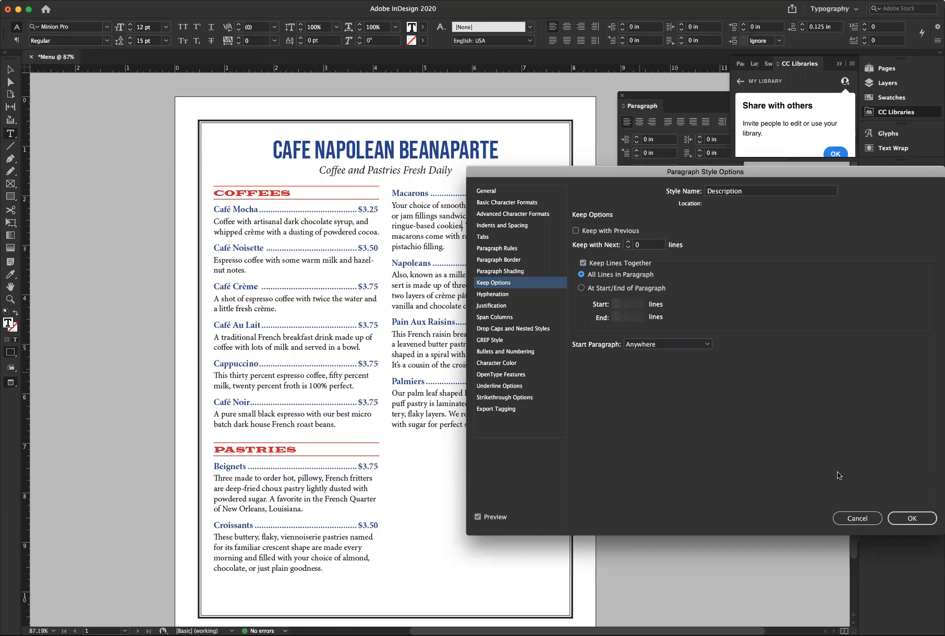
pyautogui.click(910, 518)
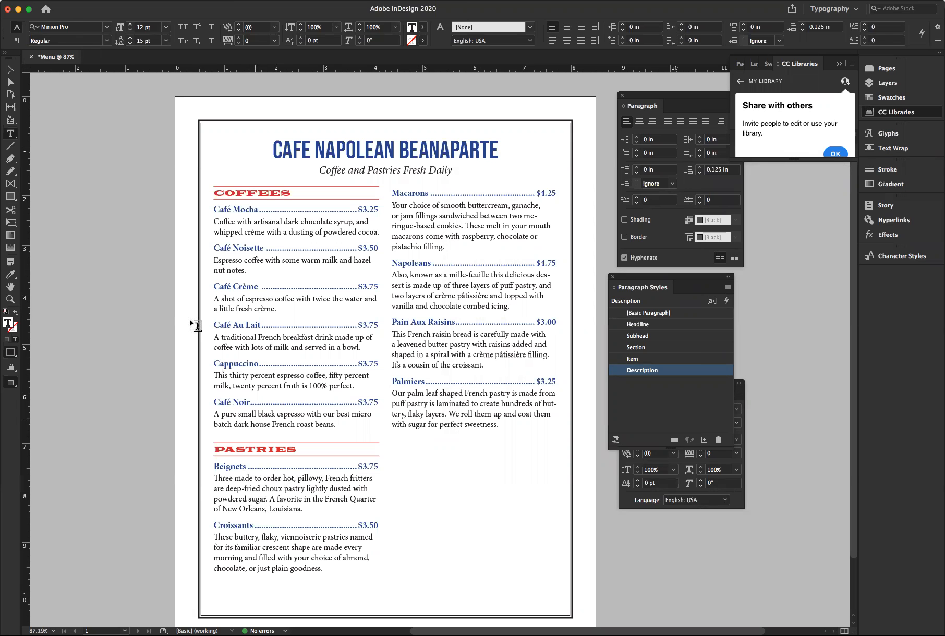
# Raise the menu text frame's bottom edge to test the text flow and lower it again, leaving the frame about 10.03 in tall
pyautogui.click(11, 71)
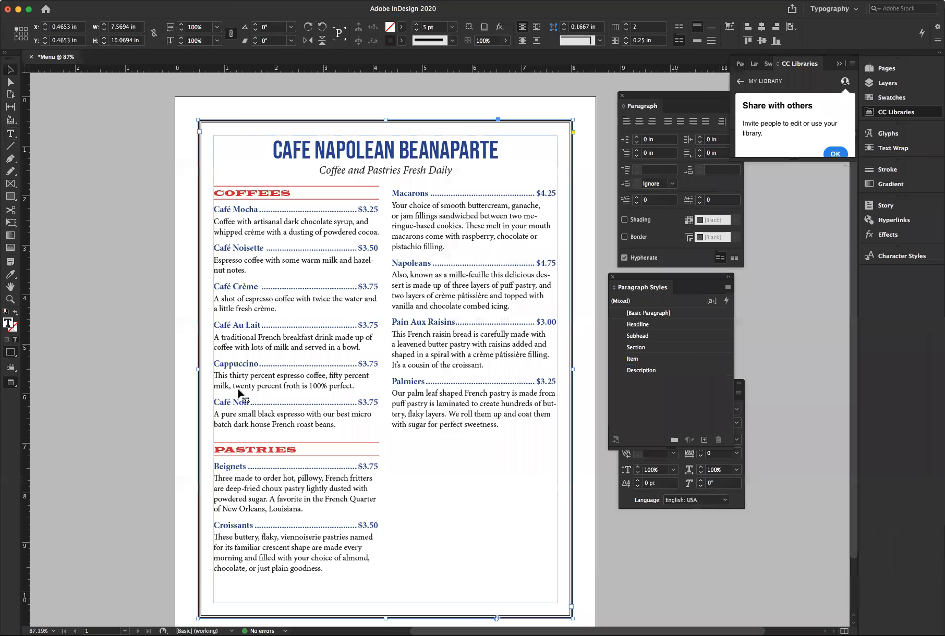
pyautogui.moveTo(386, 608); pyautogui.dragTo(386, 570)
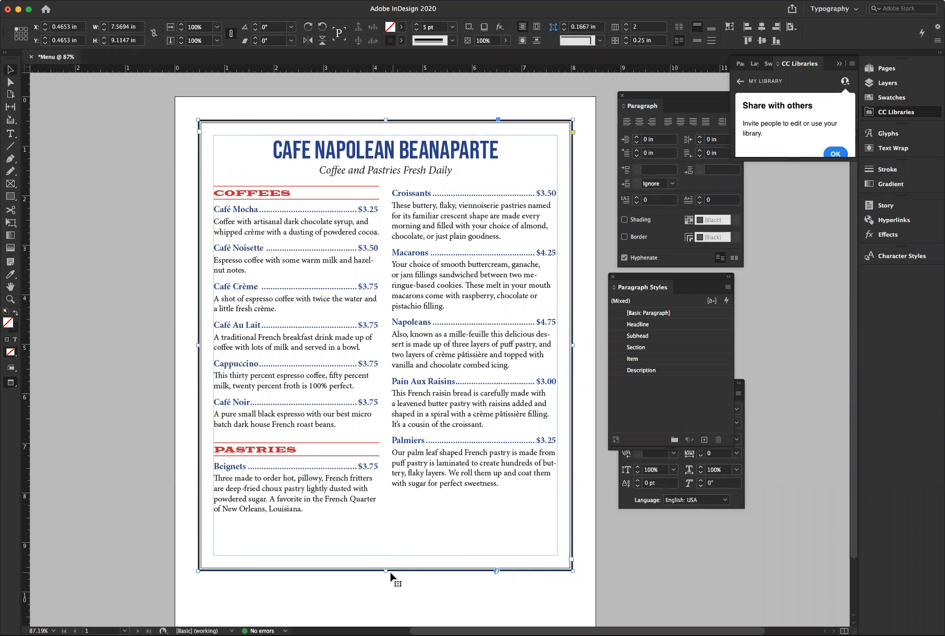
pyautogui.moveTo(385, 571); pyautogui.dragTo(386, 610)
pyautogui.scroll(-3, 464, 598)
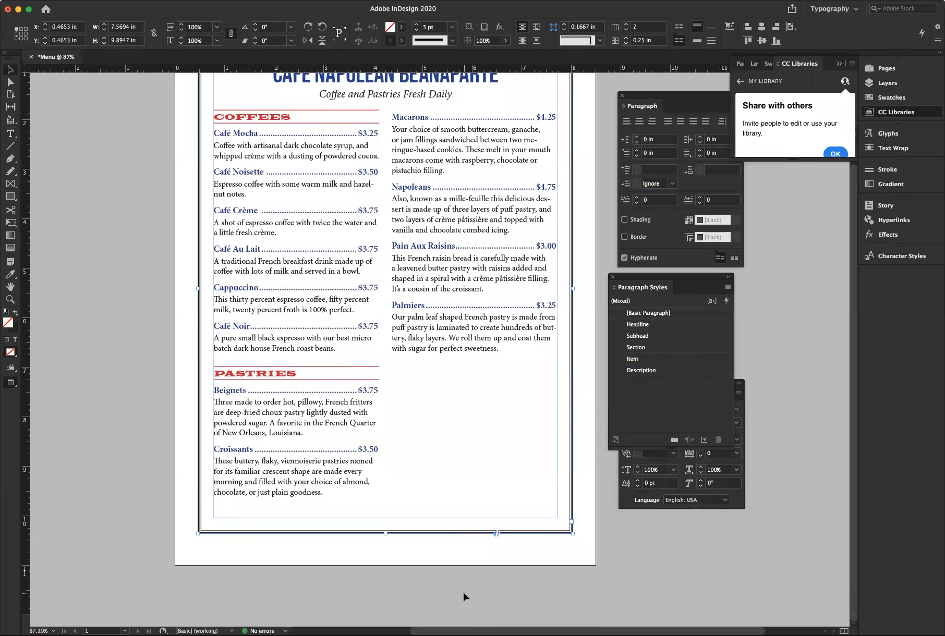
pyautogui.moveTo(386, 533); pyautogui.dragTo(385, 540)
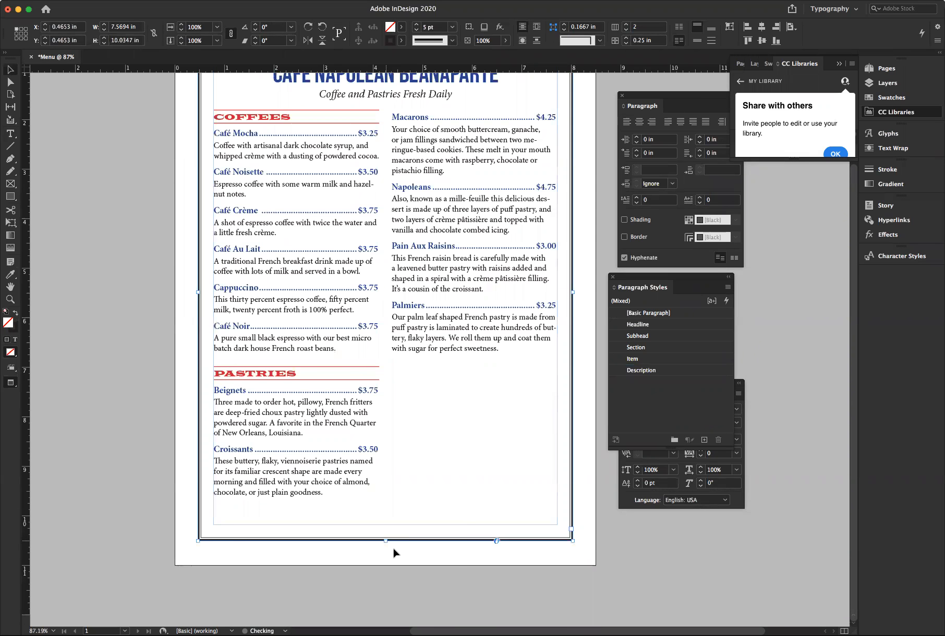
pyautogui.click(421, 561)
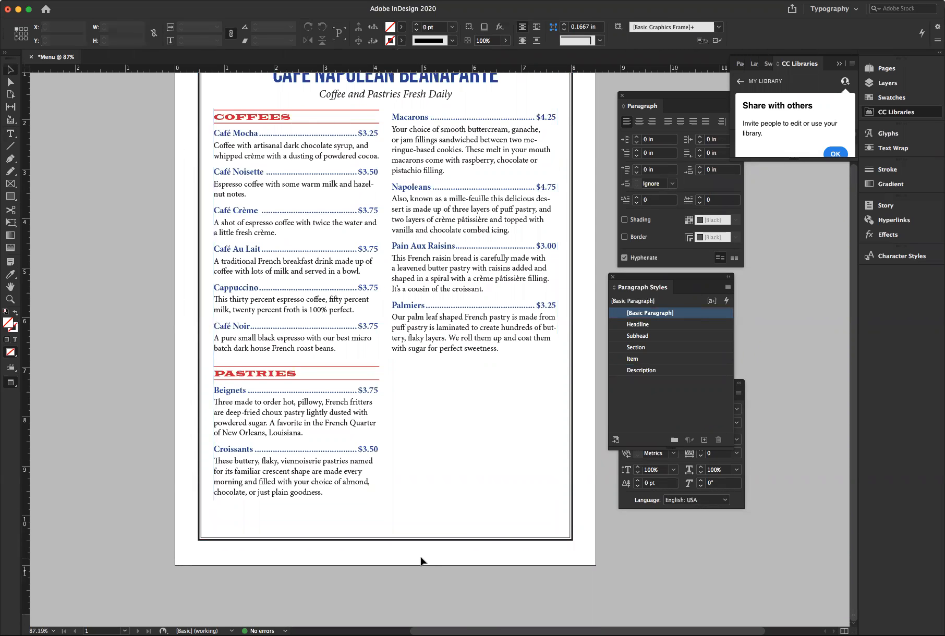
# Set the Description paragraph style's font size to 11 pt and its leading to 14 pt, and save it
pyautogui.scroll(4, 421, 561)
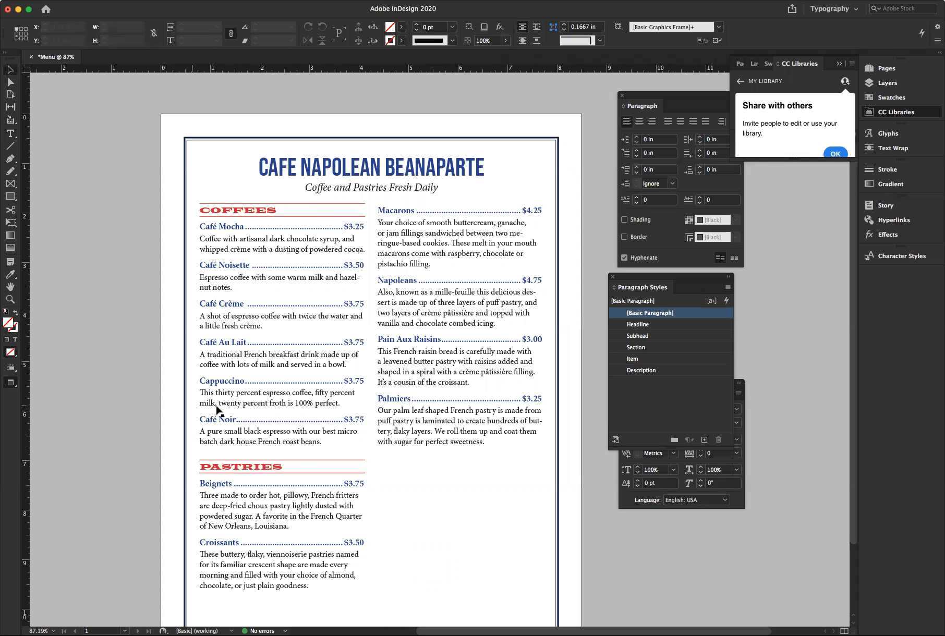
pyautogui.click(421, 304)
pyautogui.doubleClick(421, 304)
pyautogui.click(420, 301)
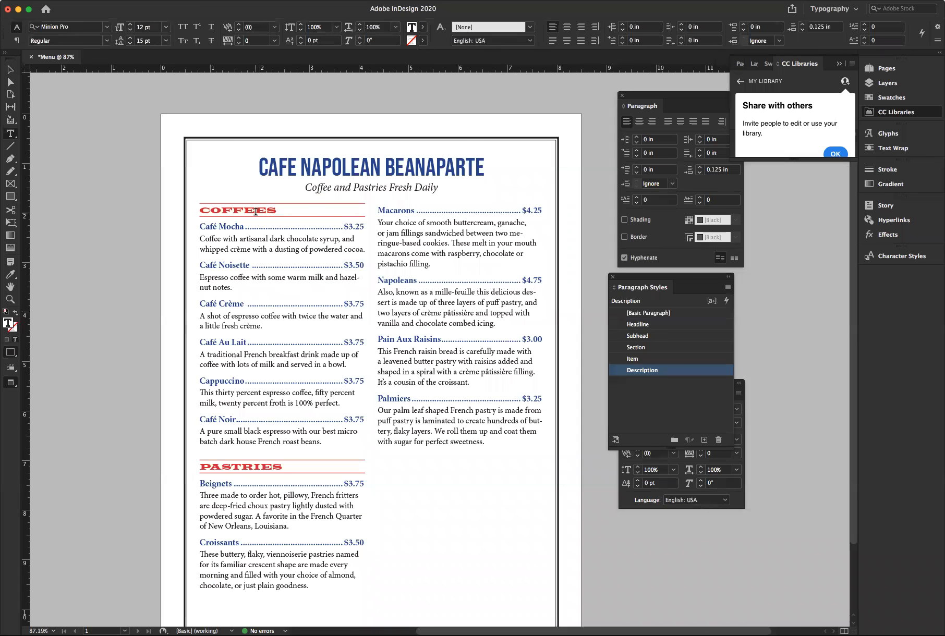
pyautogui.scroll(1, 222, 237)
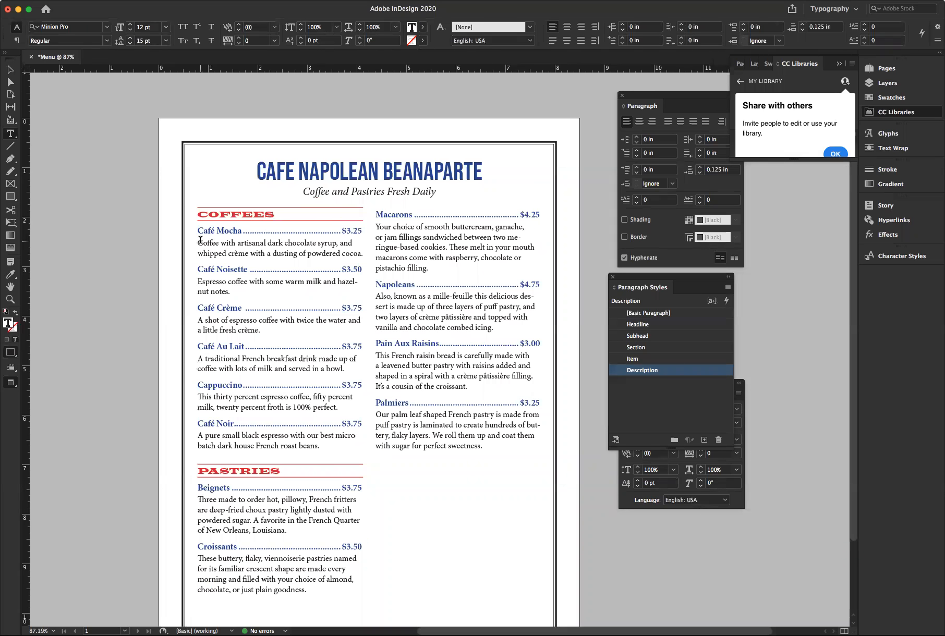
pyautogui.doubleClick(642, 370)
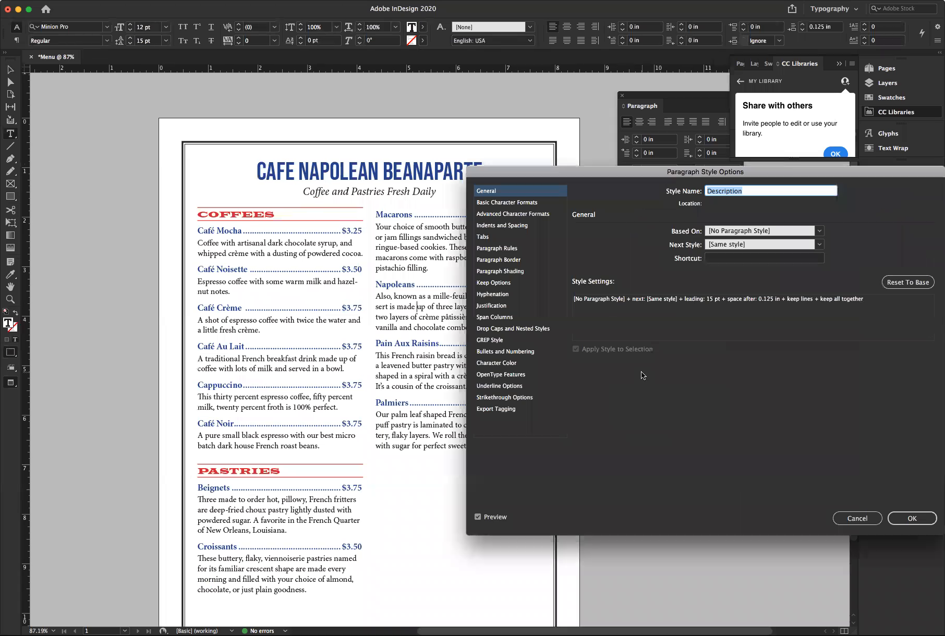
pyautogui.click(506, 203)
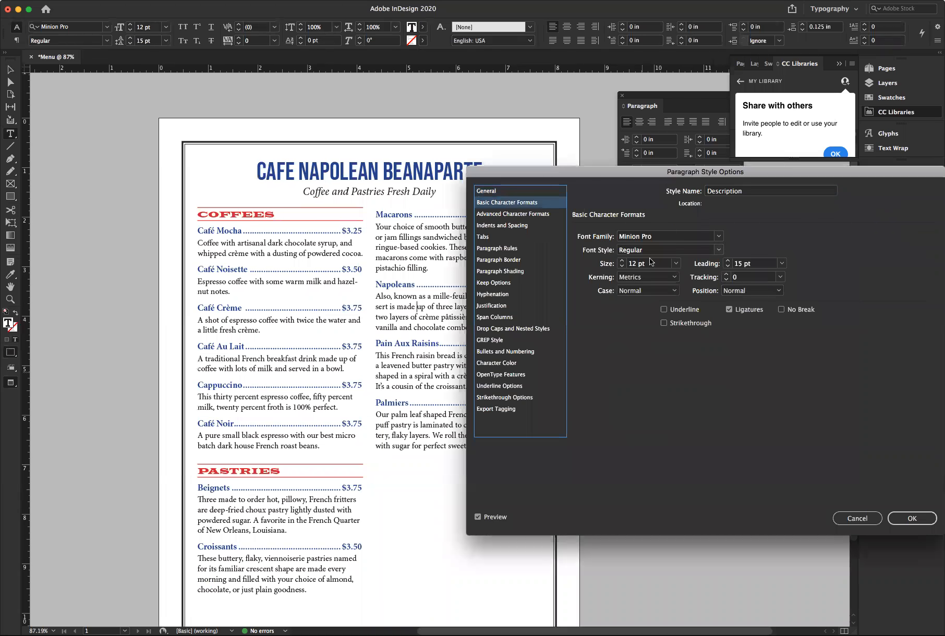
pyautogui.click(622, 266)
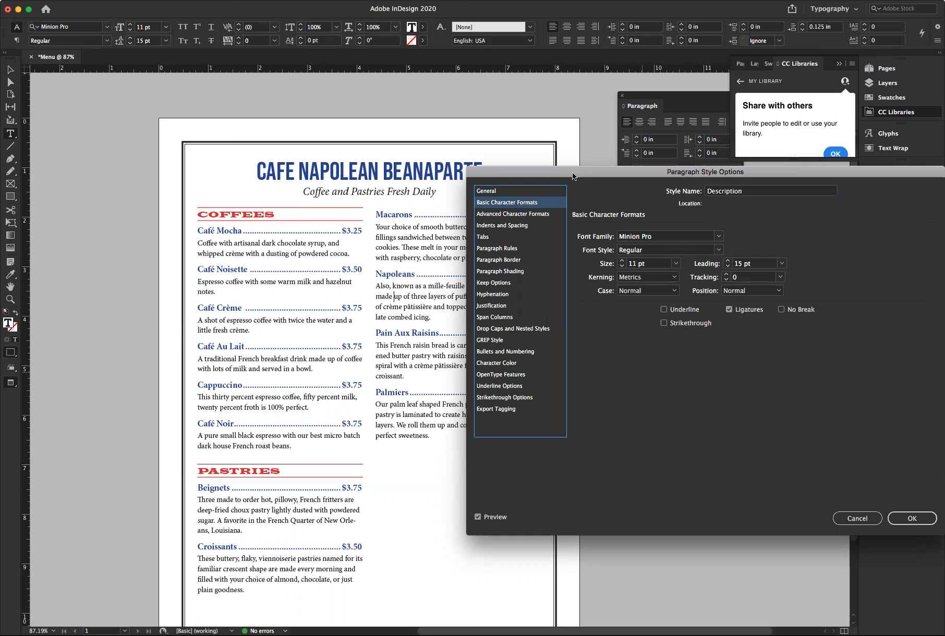
pyautogui.click(728, 267)
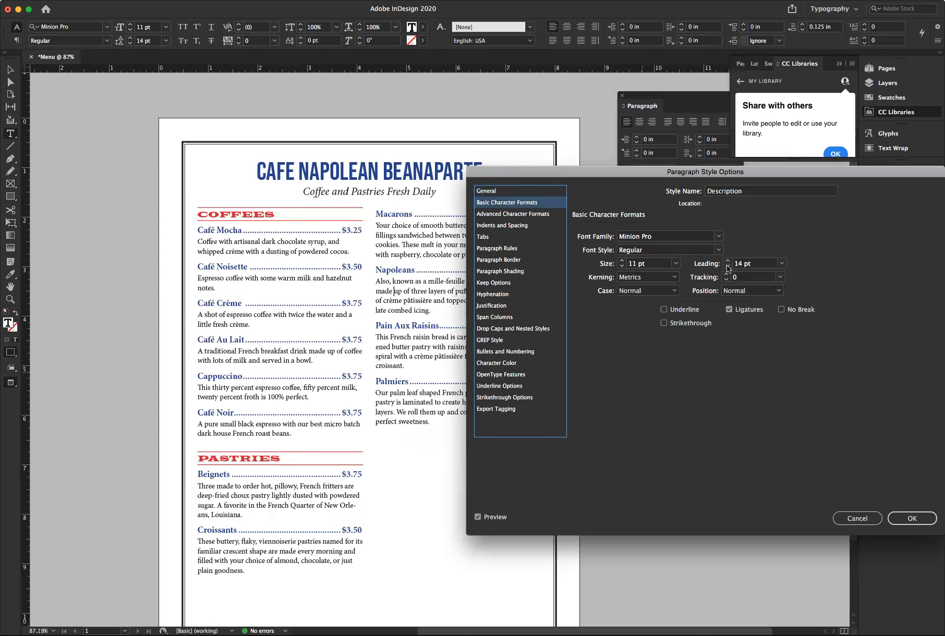
pyautogui.click(905, 520)
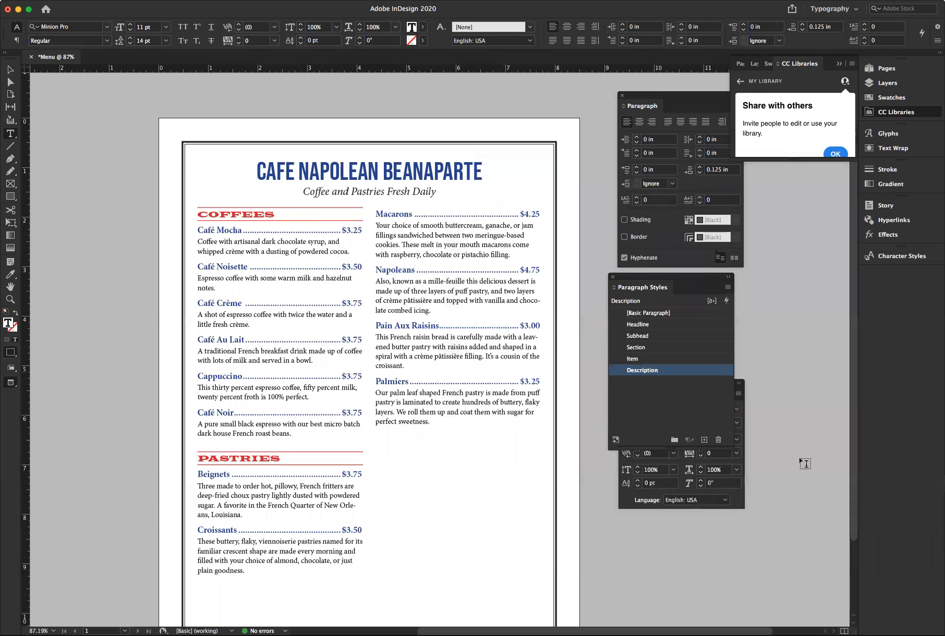
# Place the text cursor in the Napoleans name and price line
pyautogui.click(398, 269)
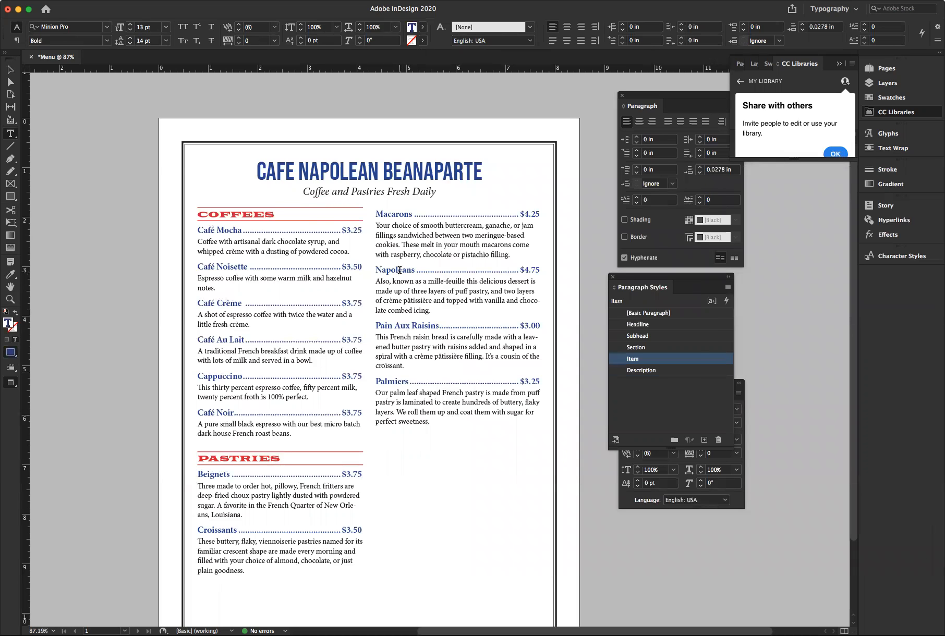
# Review the Item paragraph style's basic character formats, leaving its settings as they are
pyautogui.doubleClick(633, 359)
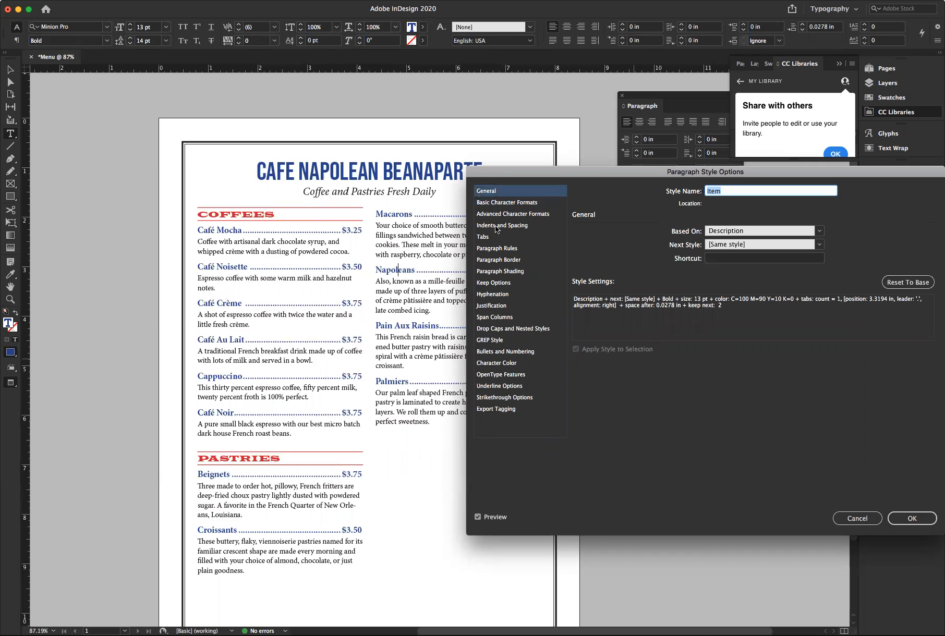
pyautogui.click(501, 204)
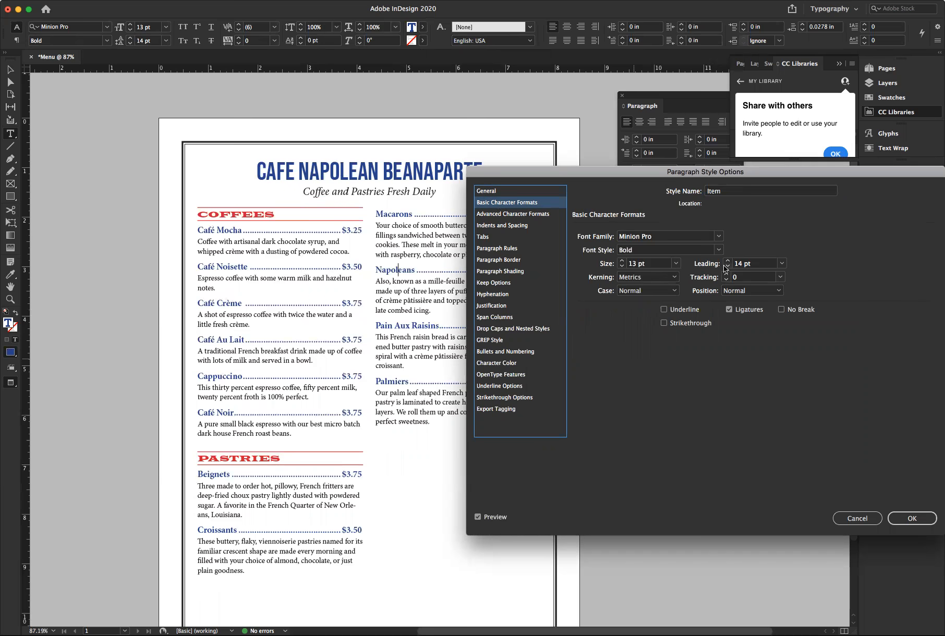
pyautogui.click(913, 519)
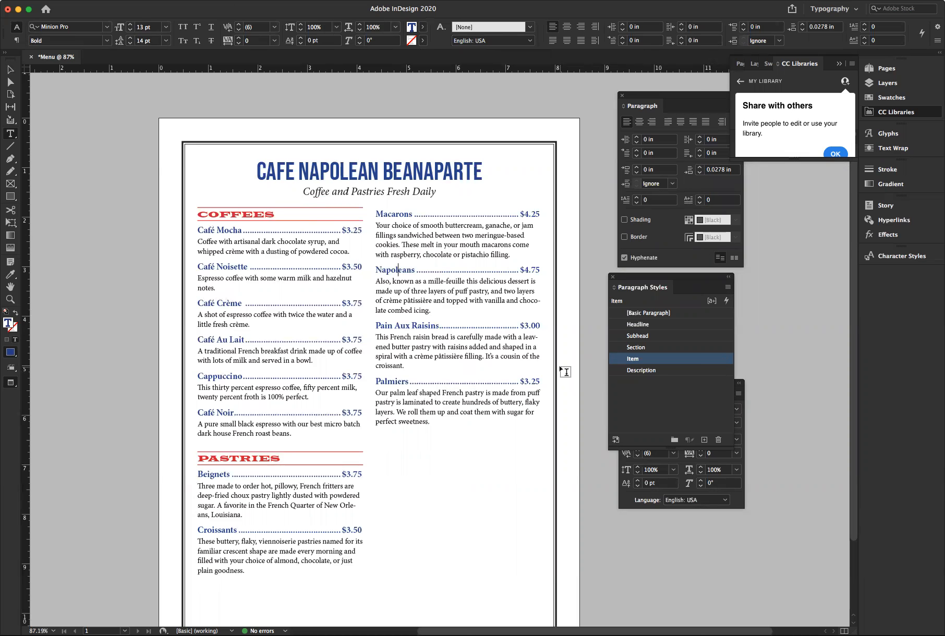
# Try 0.1 in and 0 in spacing between same-style paragraphs on the COFFEES heading, and return it to Ignore
pyautogui.click(230, 214)
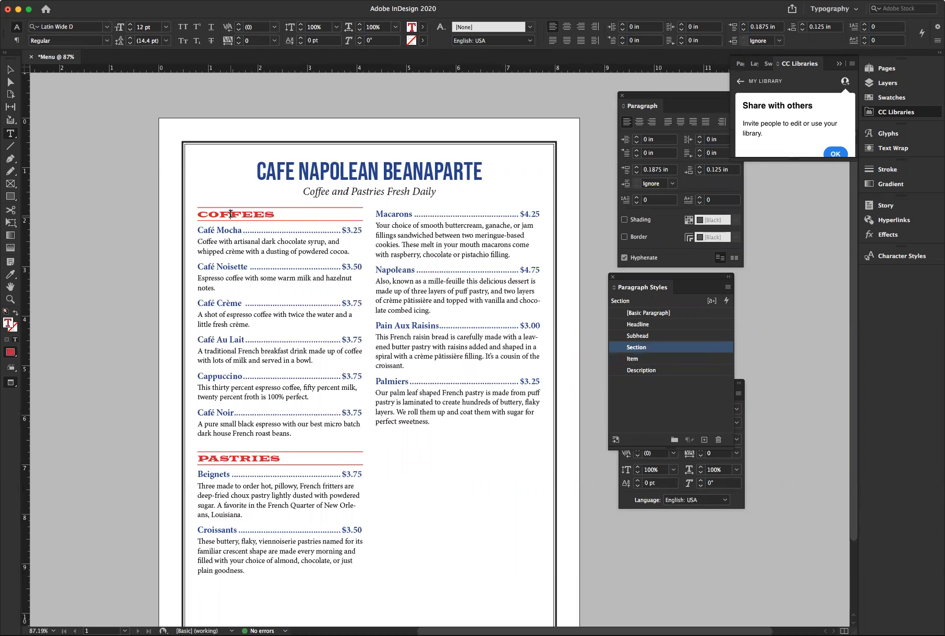
pyautogui.doubleClick(231, 214)
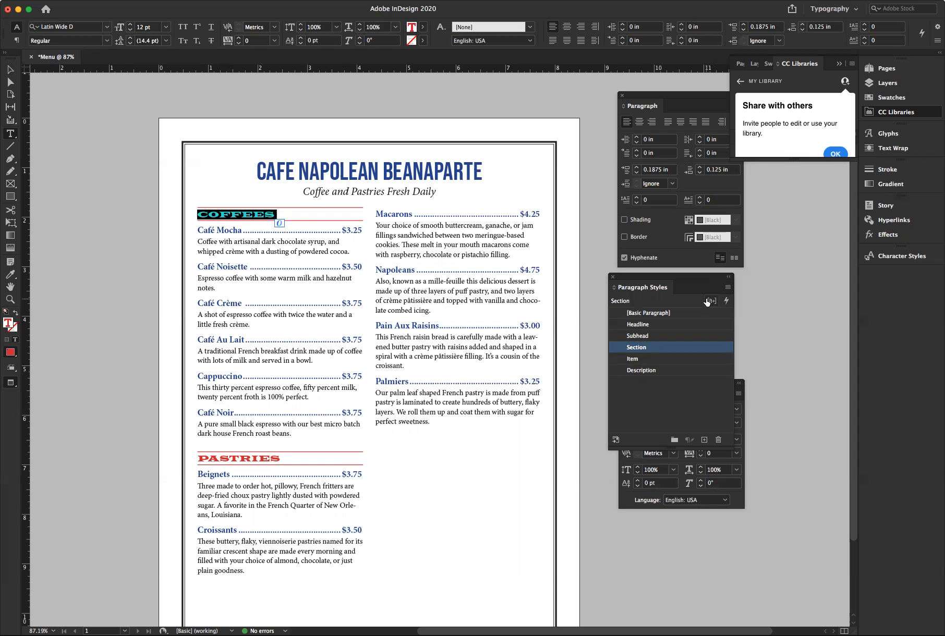
pyautogui.click(673, 185)
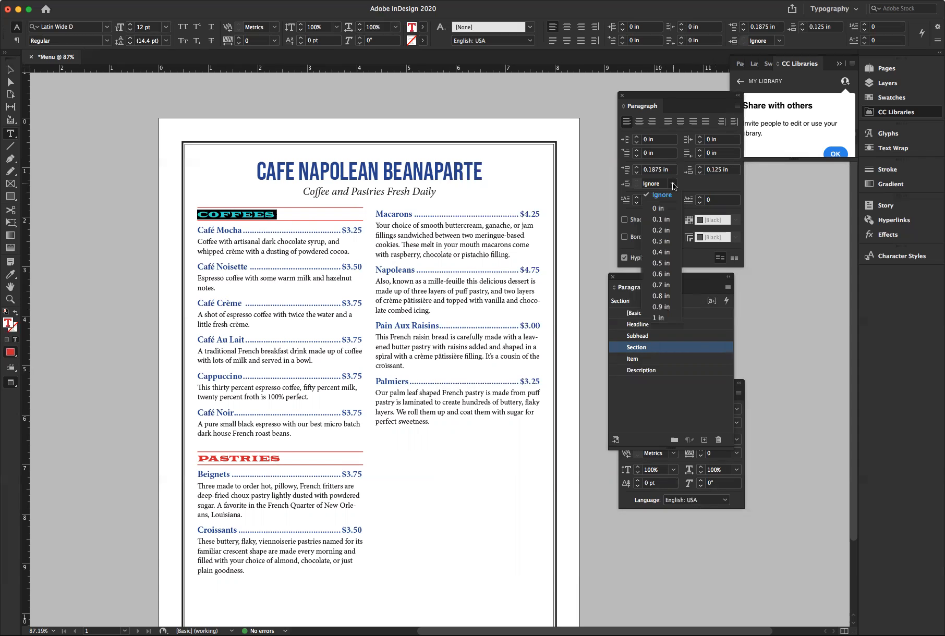
pyautogui.click(662, 219)
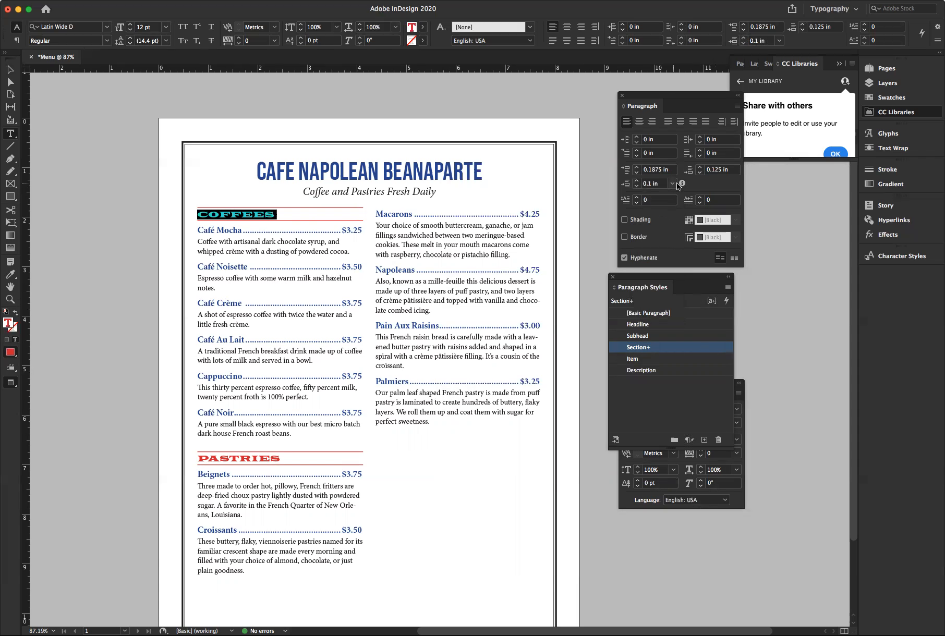
pyautogui.moveTo(682, 186)
pyautogui.click(672, 184)
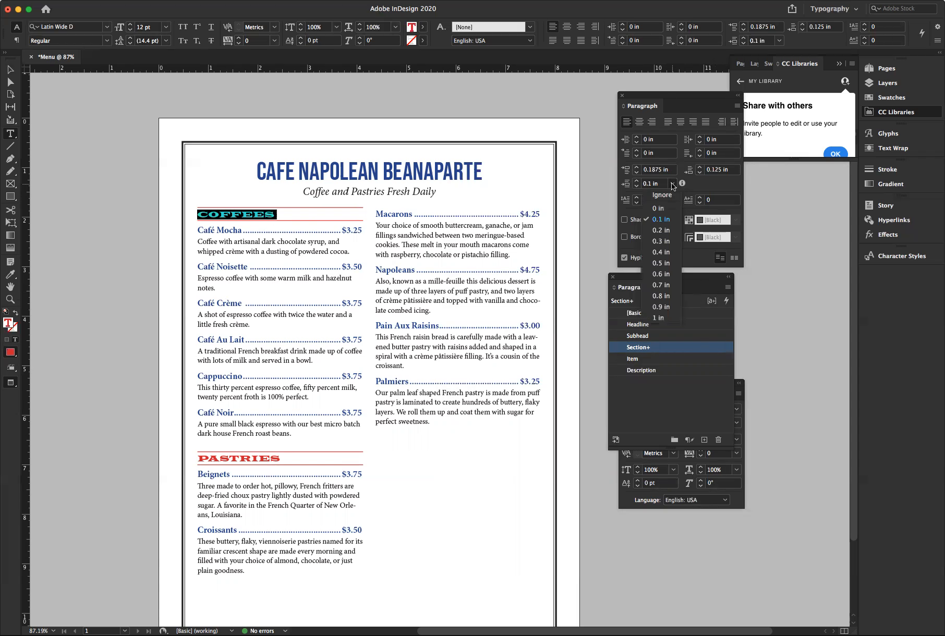
pyautogui.click(672, 197)
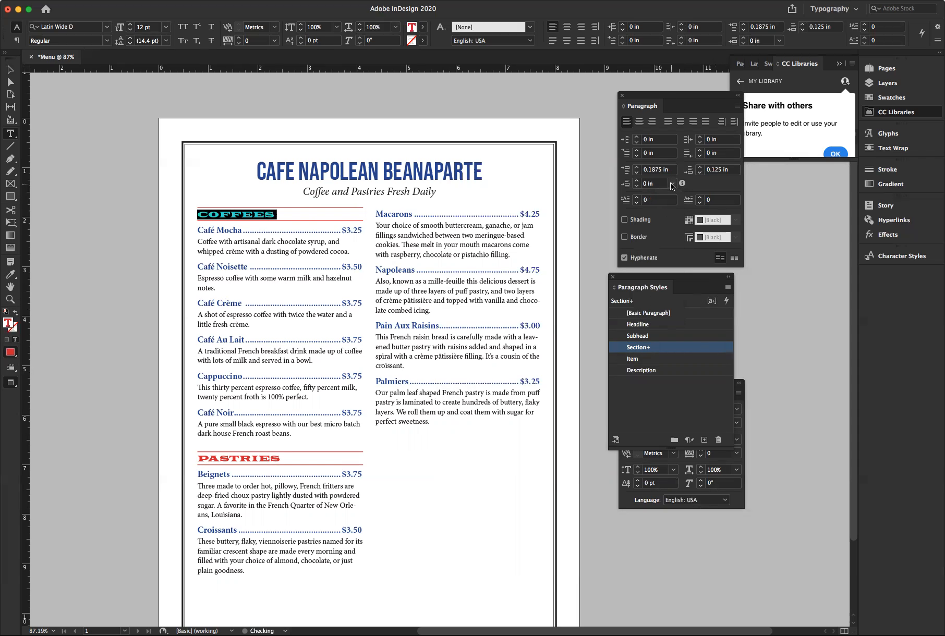
pyautogui.click(672, 183)
pyautogui.click(663, 198)
# Set the space before the COFFEES heading to 0.375 in
pyautogui.click(636, 168)
pyautogui.click(637, 168)
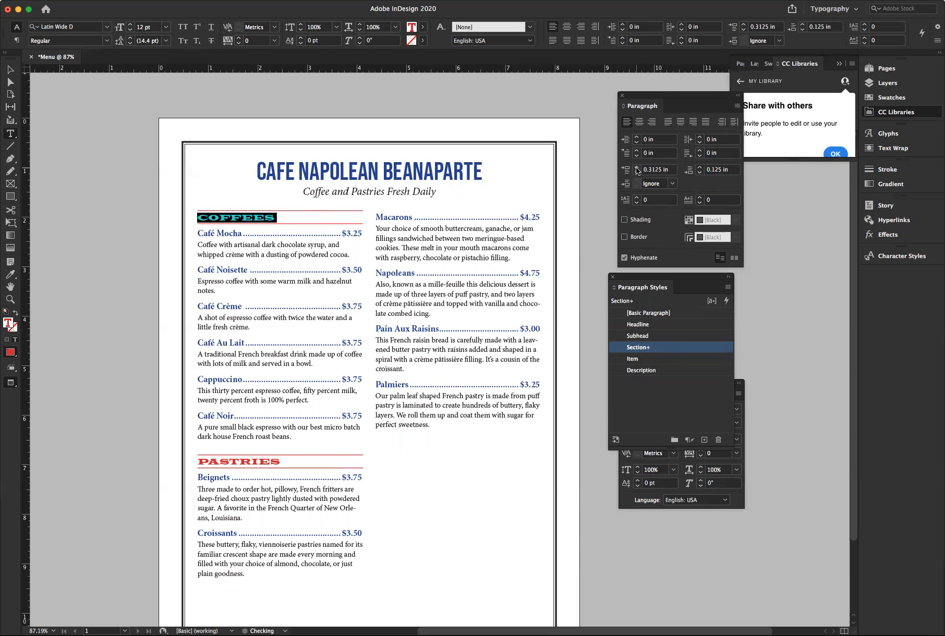
pyautogui.click(637, 168)
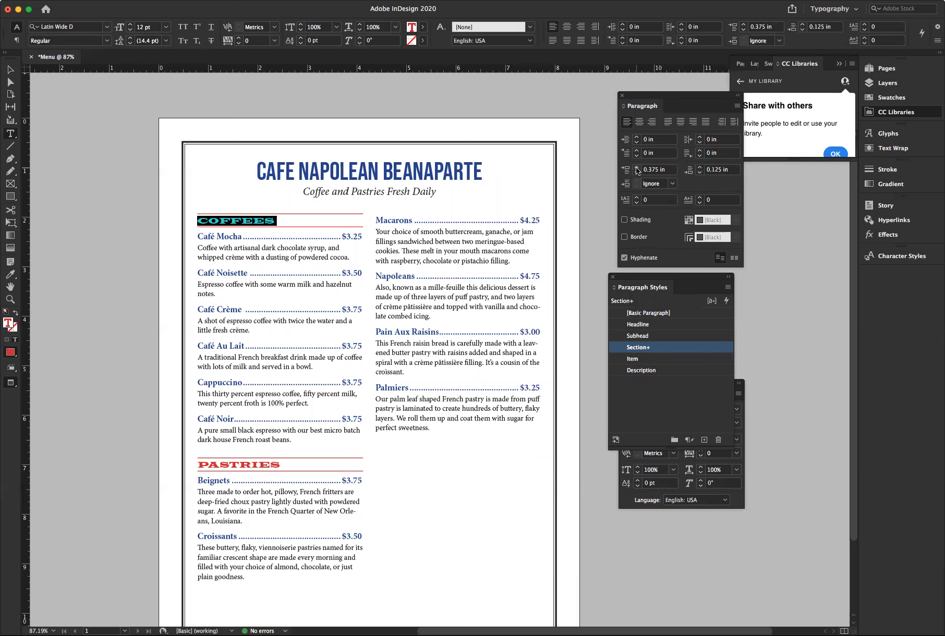
pyautogui.click(637, 168)
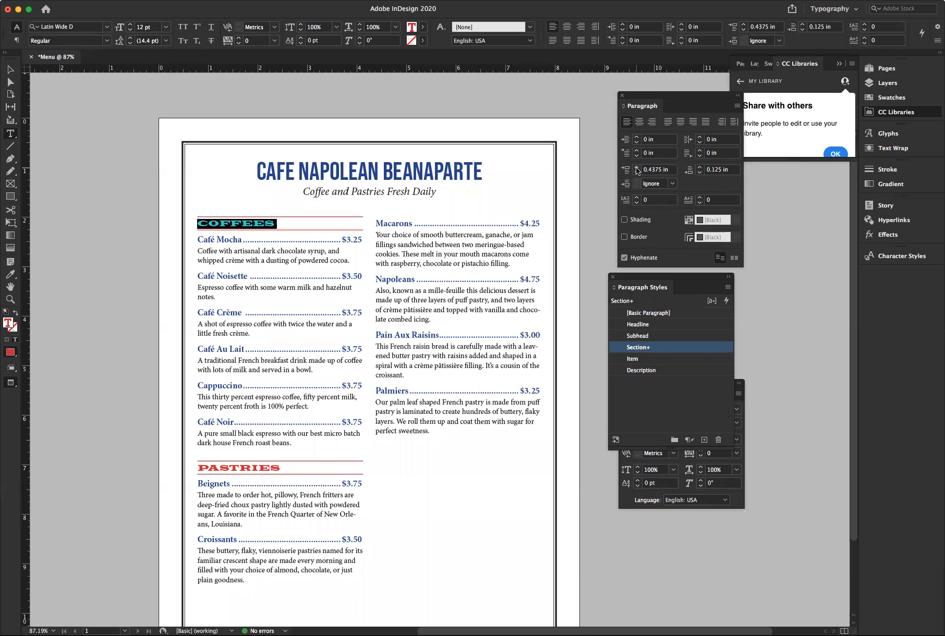
pyautogui.click(637, 173)
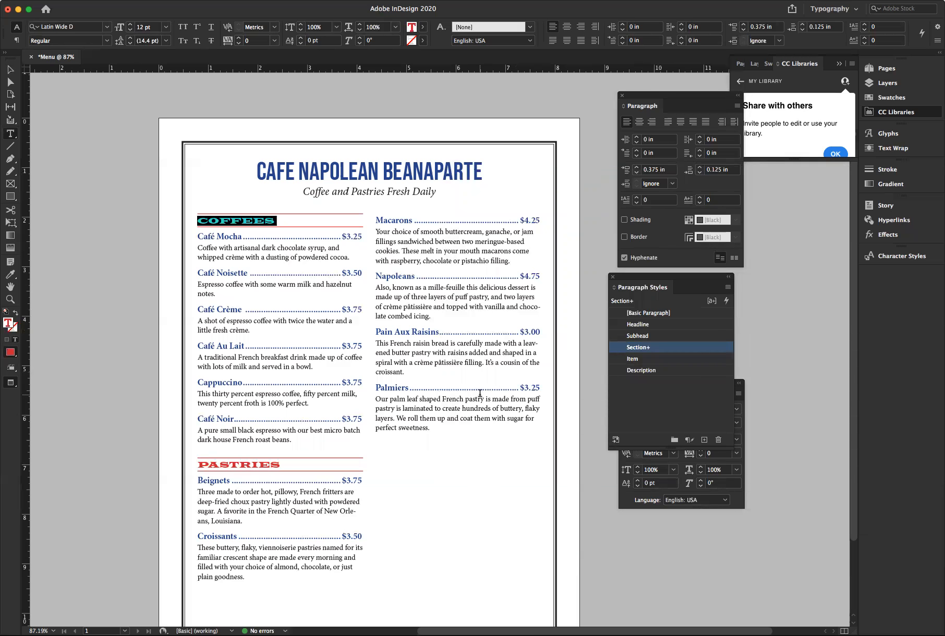
# Set the column gutter of the menu's text frame to 0.3125 in in the Text Frame Options
pyautogui.scroll(-1, 481, 392)
pyautogui.scroll(-2, 481, 392)
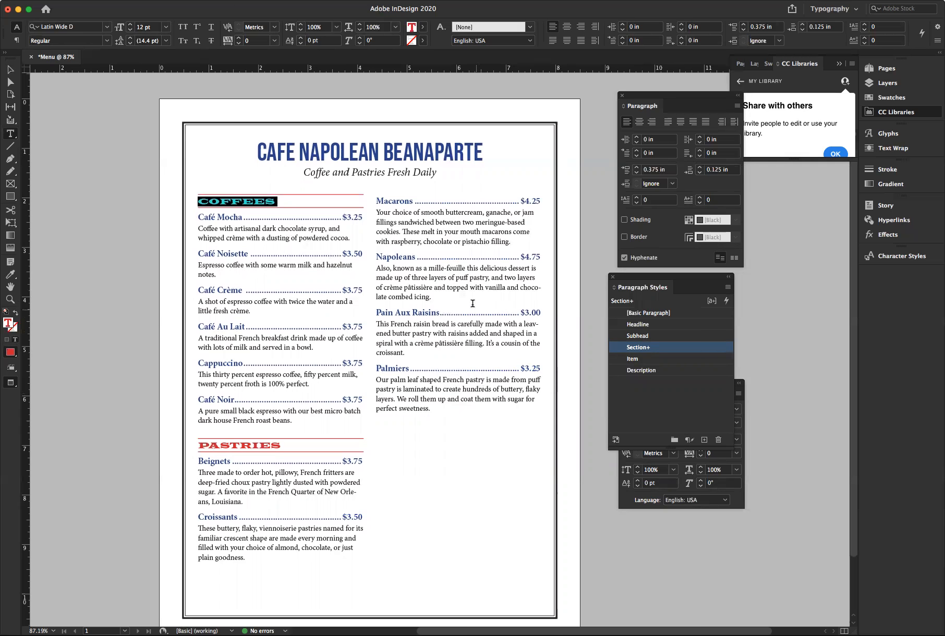
pyautogui.click(10, 70)
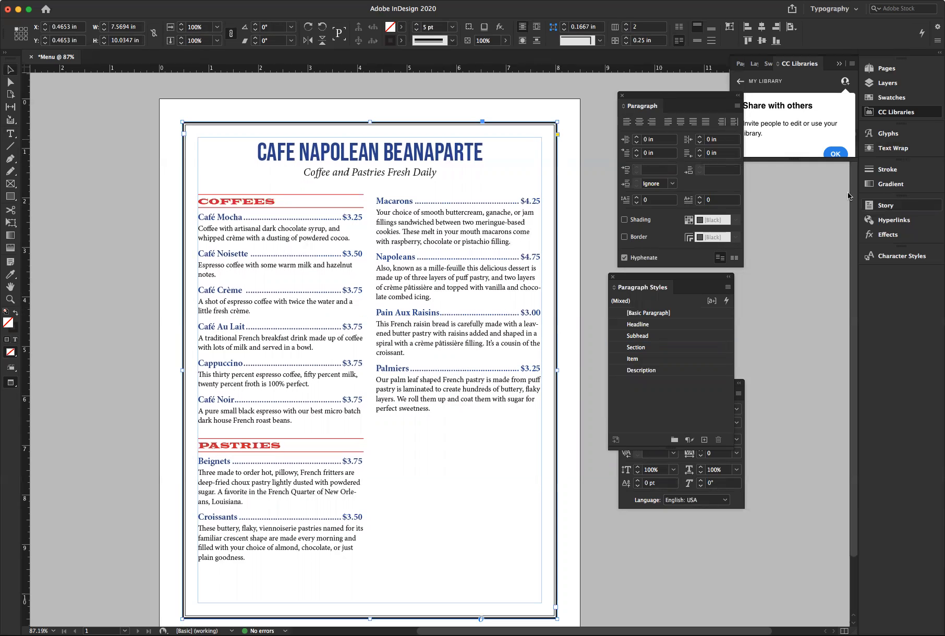
pyautogui.click(182, 0)
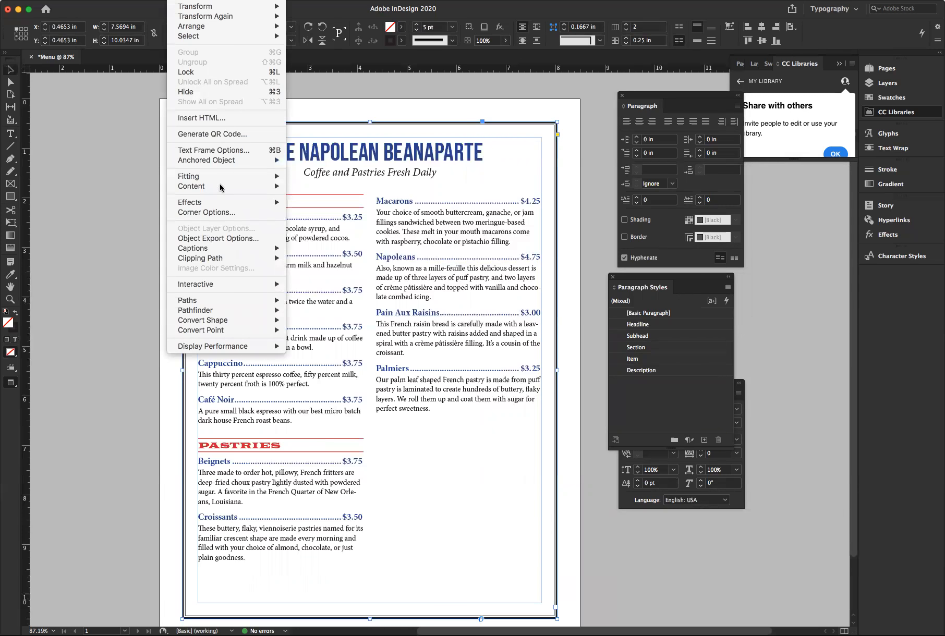
pyautogui.click(214, 150)
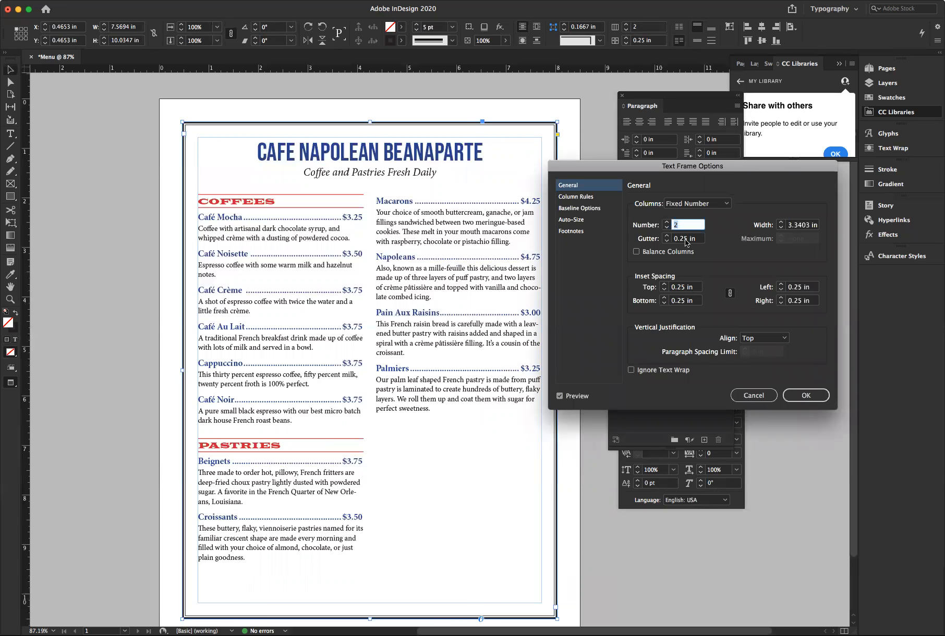
pyautogui.click(668, 236)
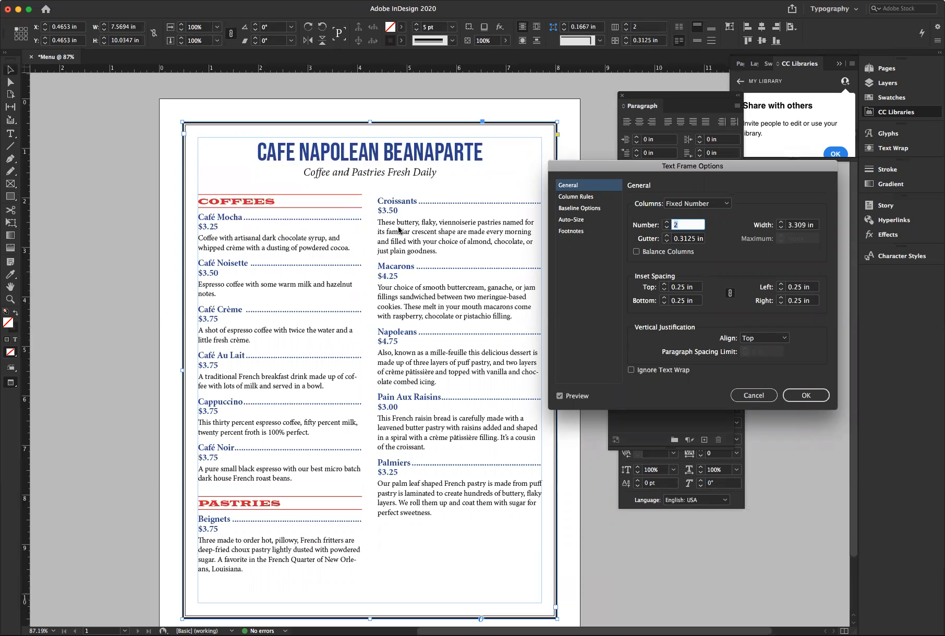
pyautogui.click(805, 396)
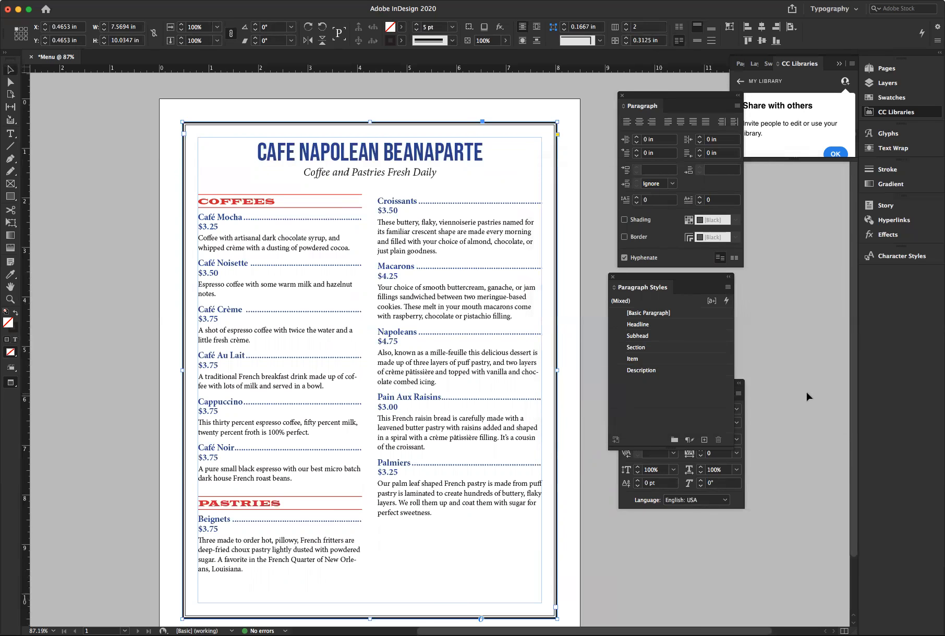
# Move the dot-leader tab stop of the Café Mocha line to 3.3056 in so the price fits the column
pyautogui.doubleClick(225, 217)
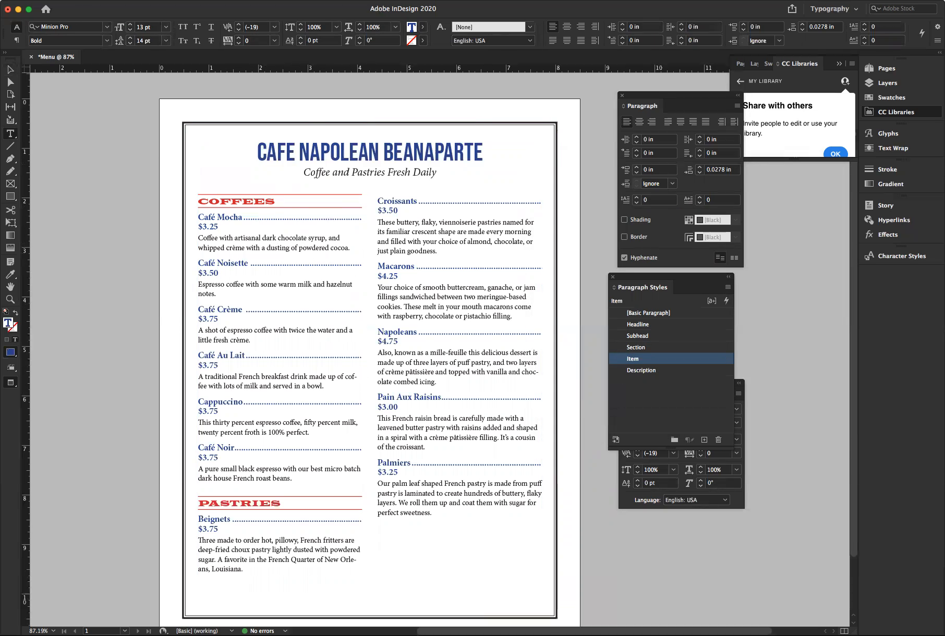
pyautogui.click(151, 0)
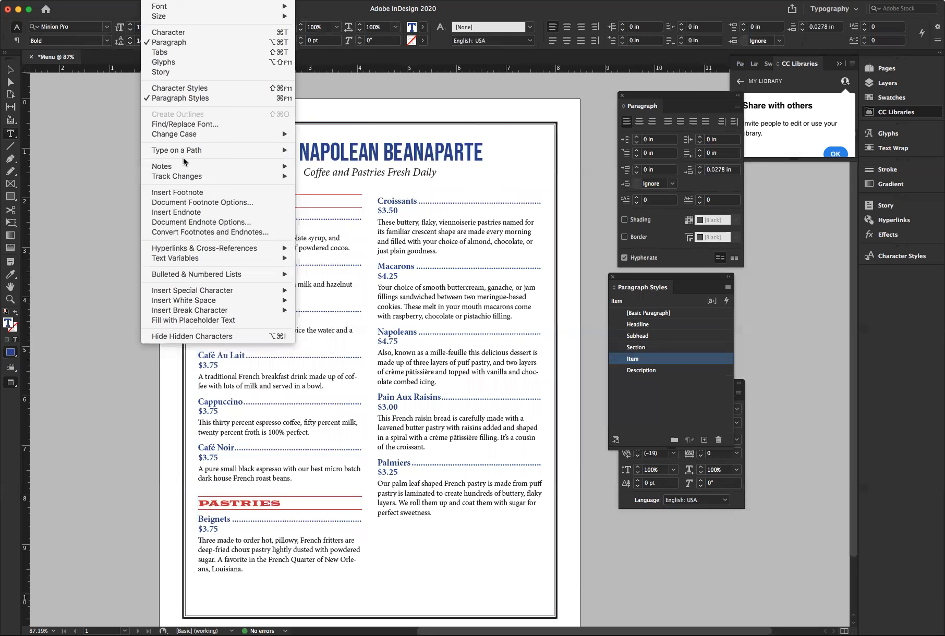
pyautogui.click(170, 52)
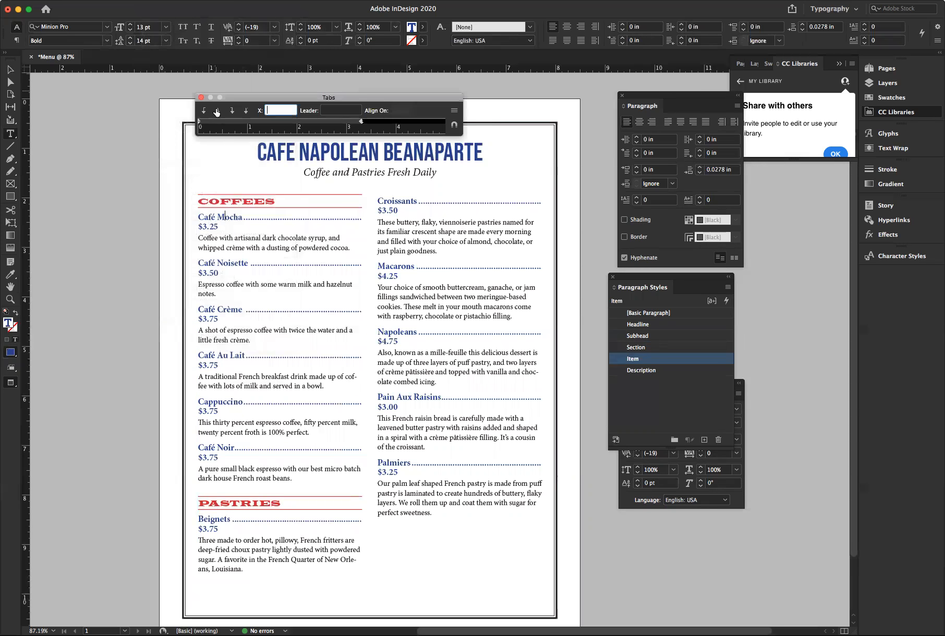
pyautogui.moveTo(248, 100); pyautogui.dragTo(249, 154)
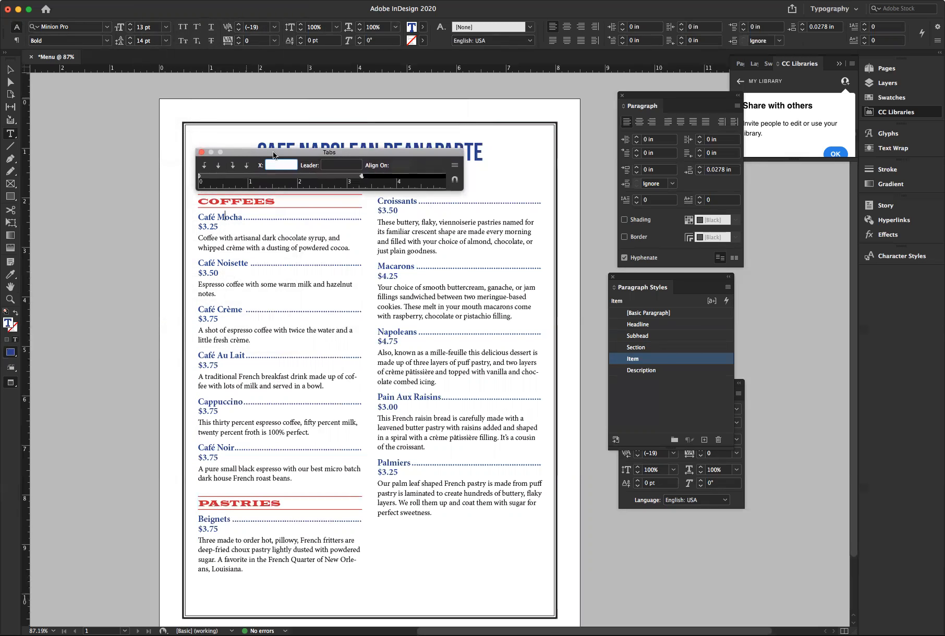
pyautogui.click(363, 177)
pyautogui.moveTo(363, 177); pyautogui.dragTo(361, 177)
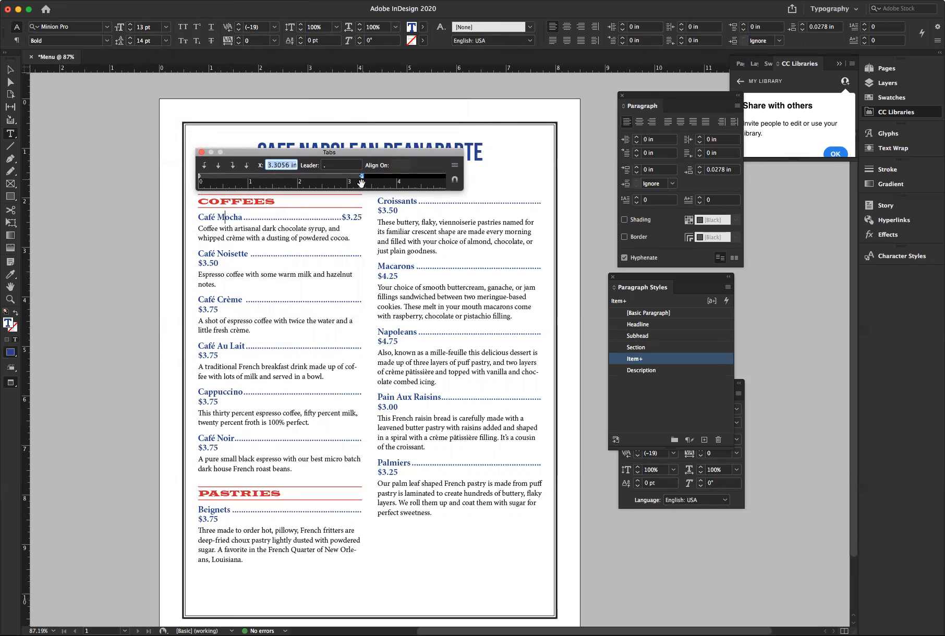
# Redefine the Item paragraph style from the adjusted Café Mocha line and close the tab settings
pyautogui.click(298, 218)
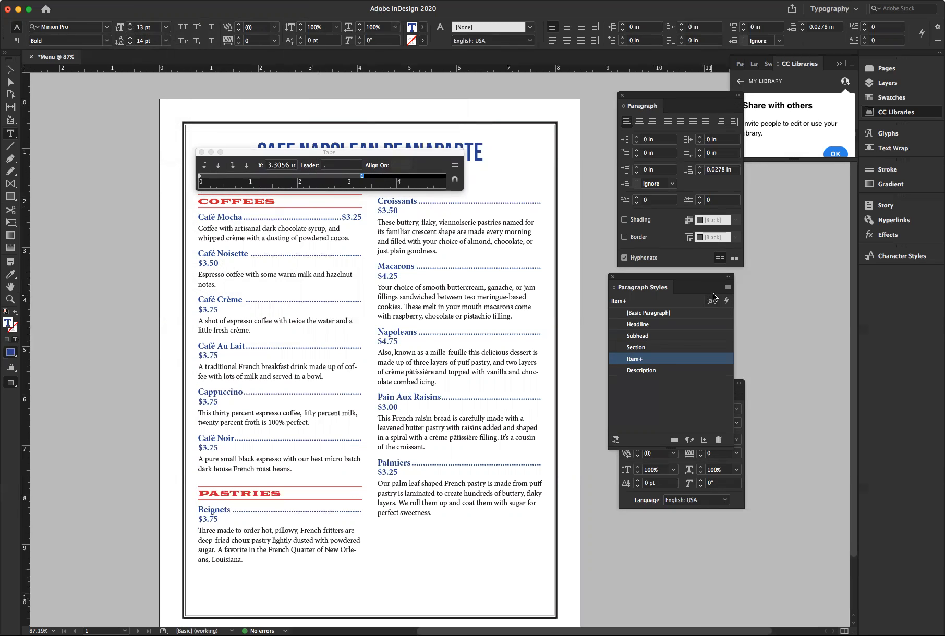
pyautogui.click(729, 287)
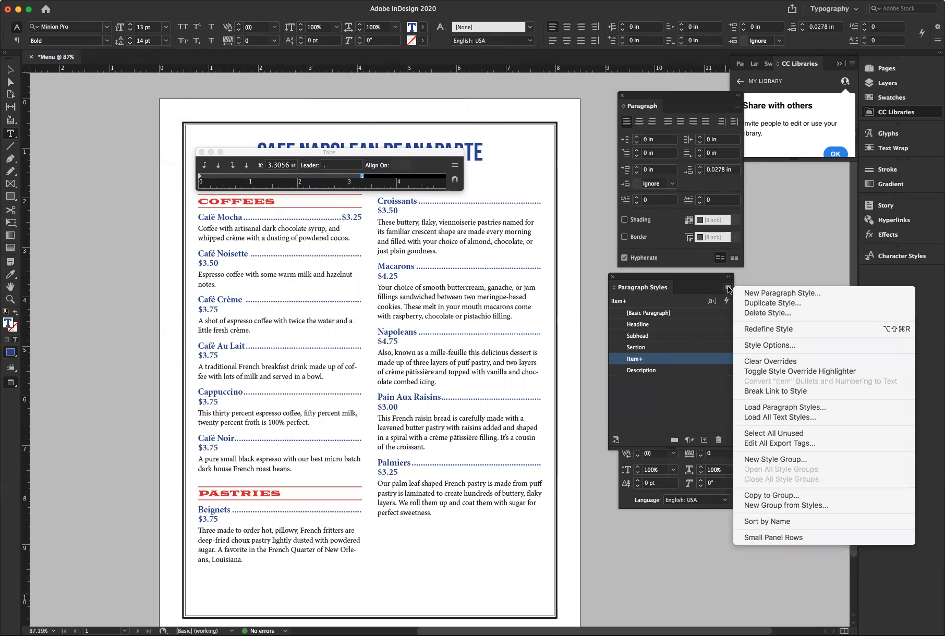
pyautogui.click(760, 329)
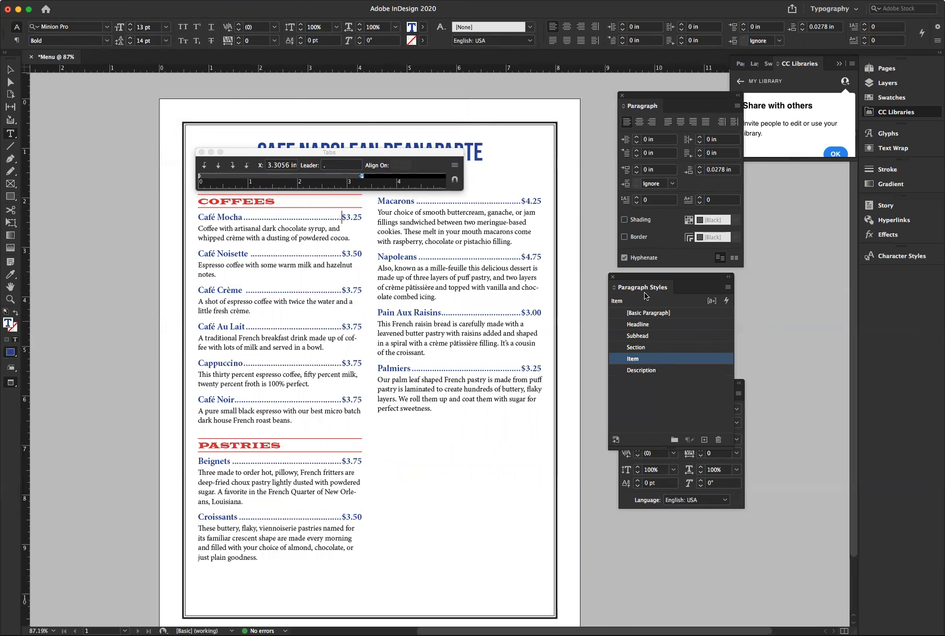
pyautogui.click(201, 153)
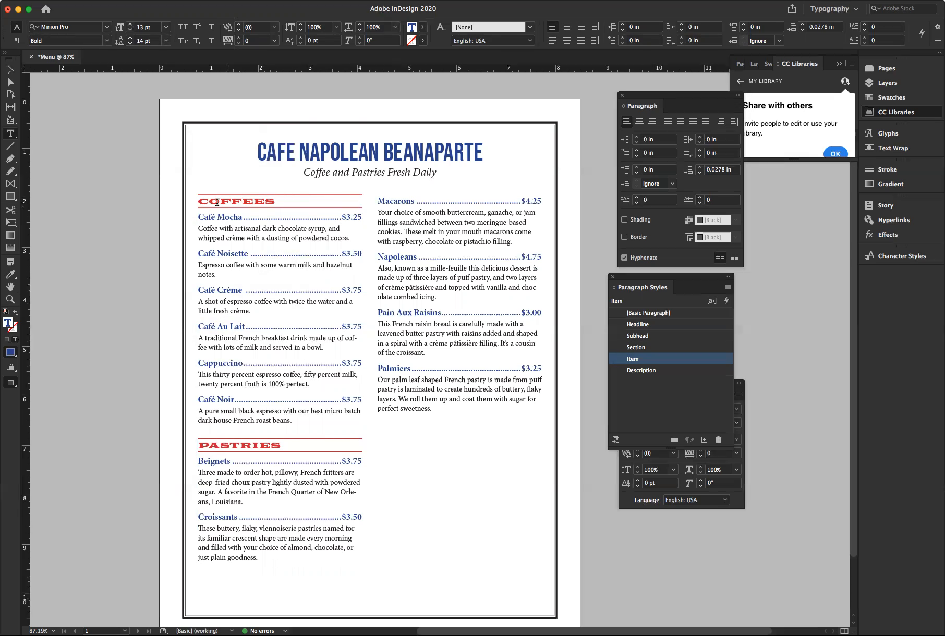
# Clear the style overrides on the COFFEES heading by reapplying the Section paragraph style
pyautogui.click(10, 71)
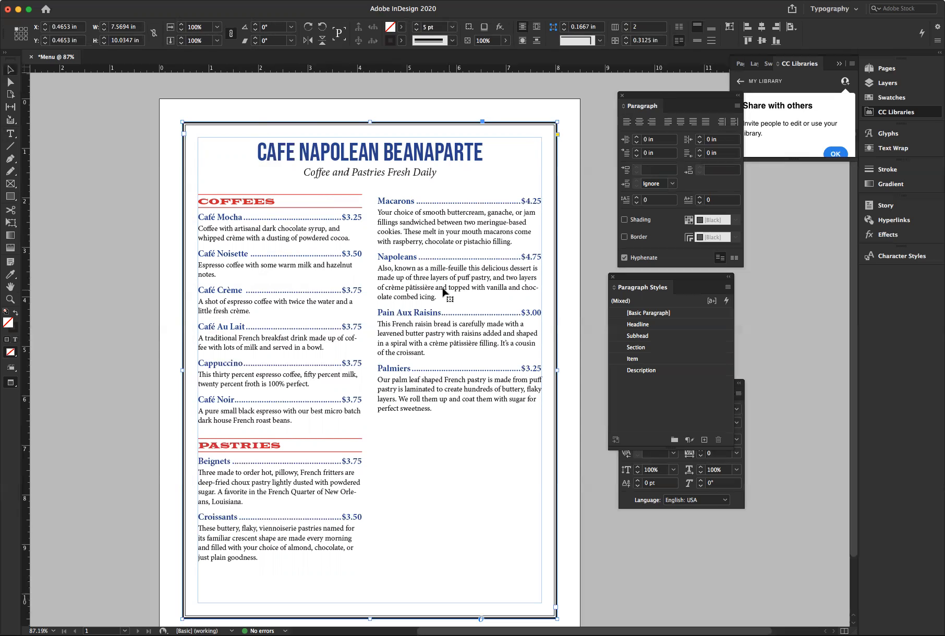
pyautogui.click(10, 70)
pyautogui.click(10, 133)
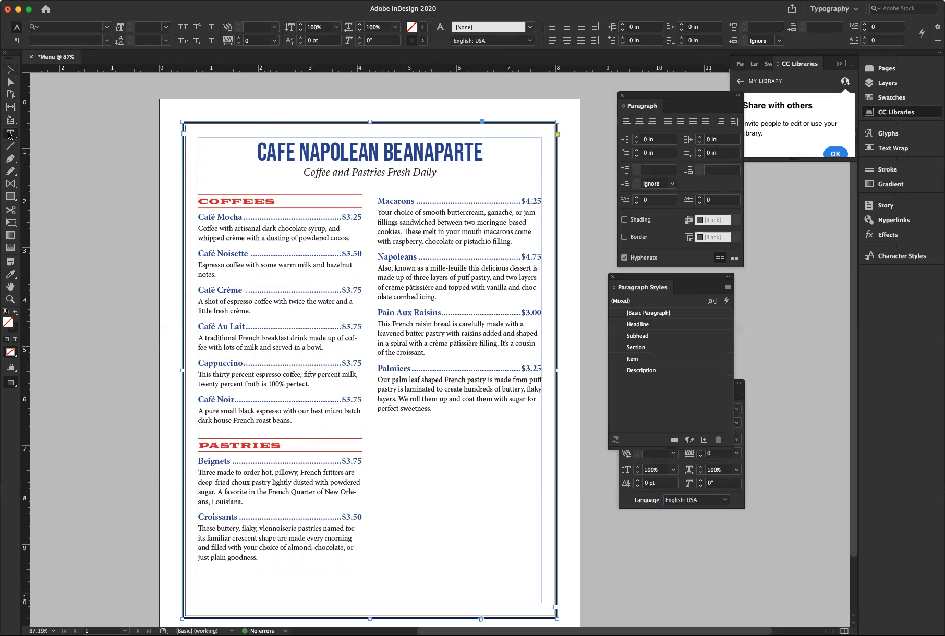
pyautogui.click(292, 236)
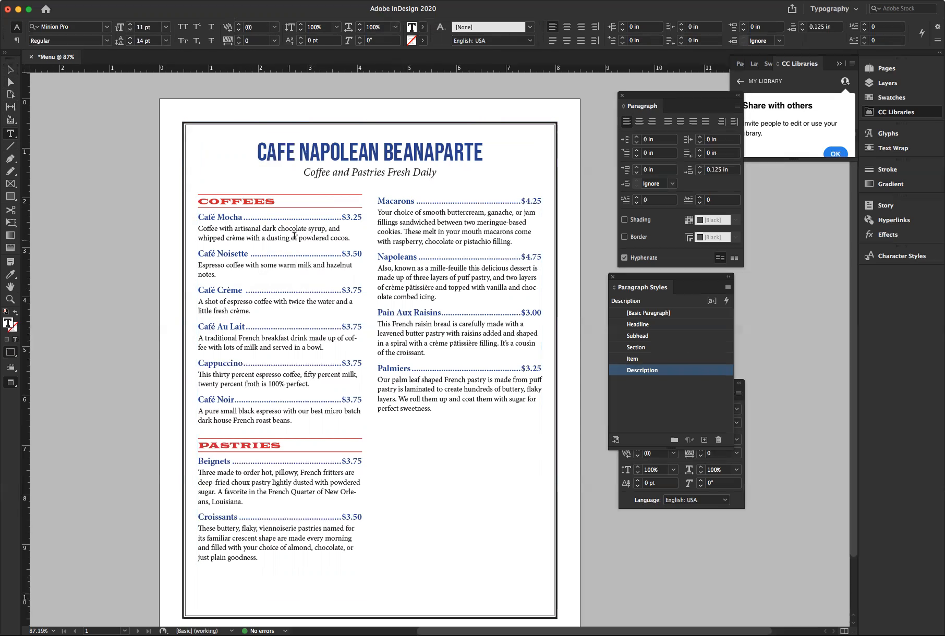
pyautogui.click(277, 201)
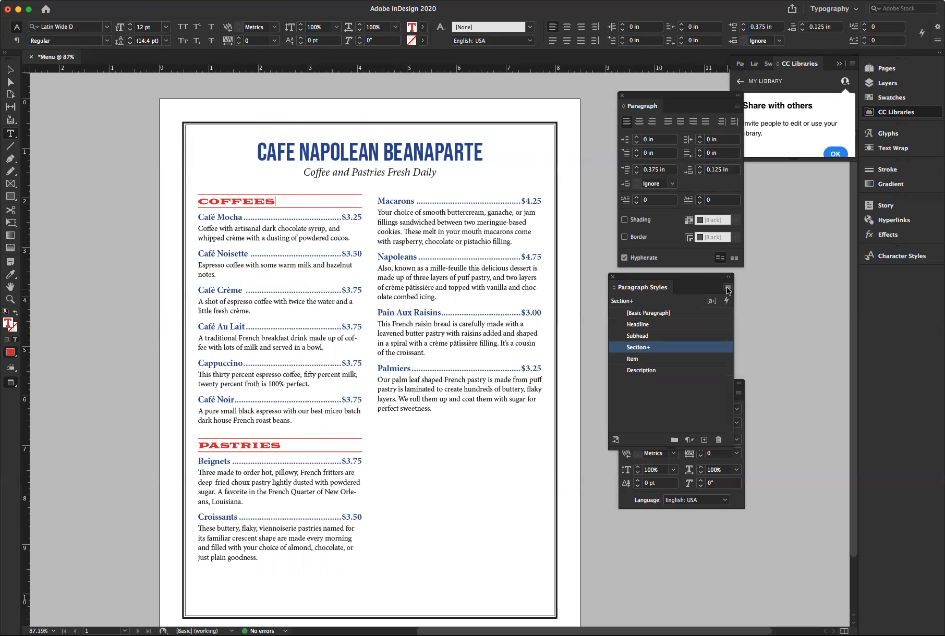
pyautogui.keyDown('alt'); pyautogui.click(620, 352); pyautogui.keyUp('alt')
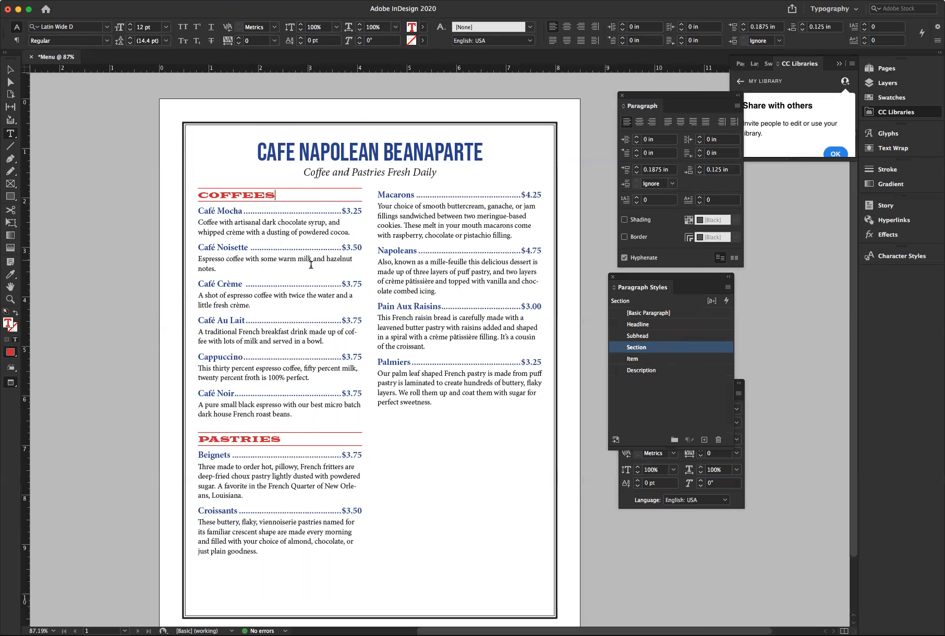
# Set the space after span to 0.375 in for the headline and subhead in the Span Columns options
pyautogui.click(414, 148)
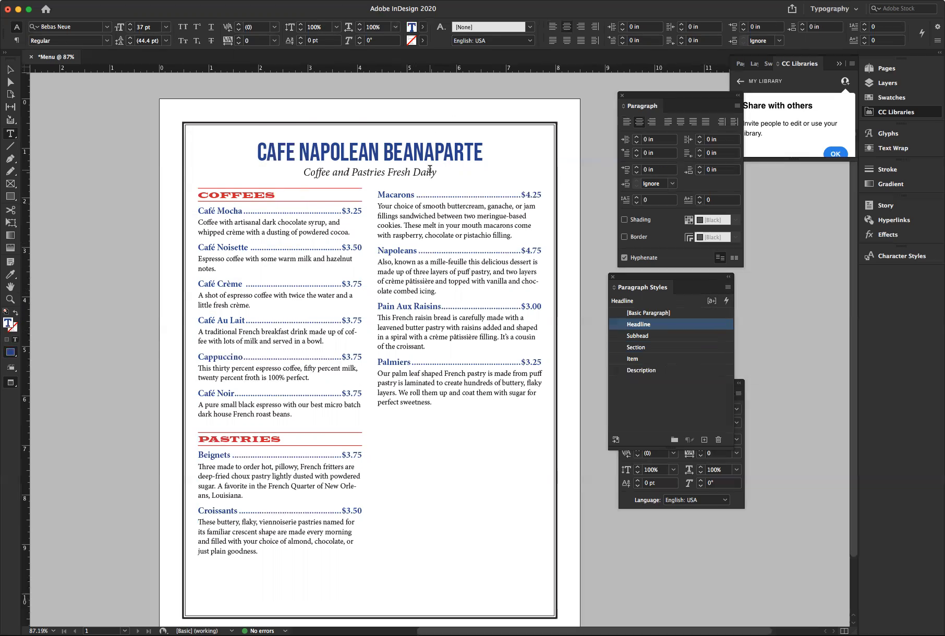
pyautogui.moveTo(394, 154); pyautogui.dragTo(410, 172)
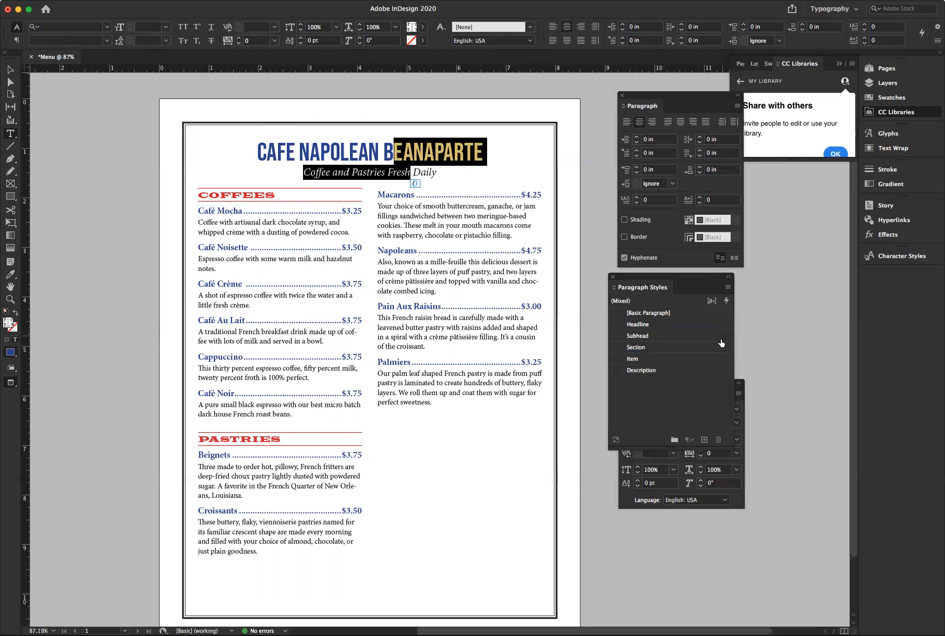
pyautogui.click(738, 107)
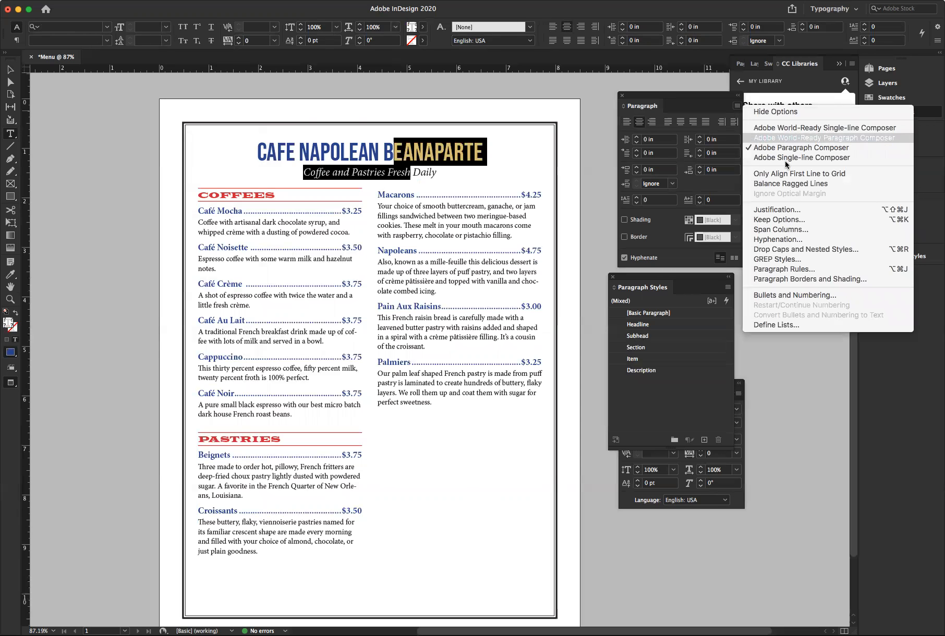
pyautogui.click(788, 230)
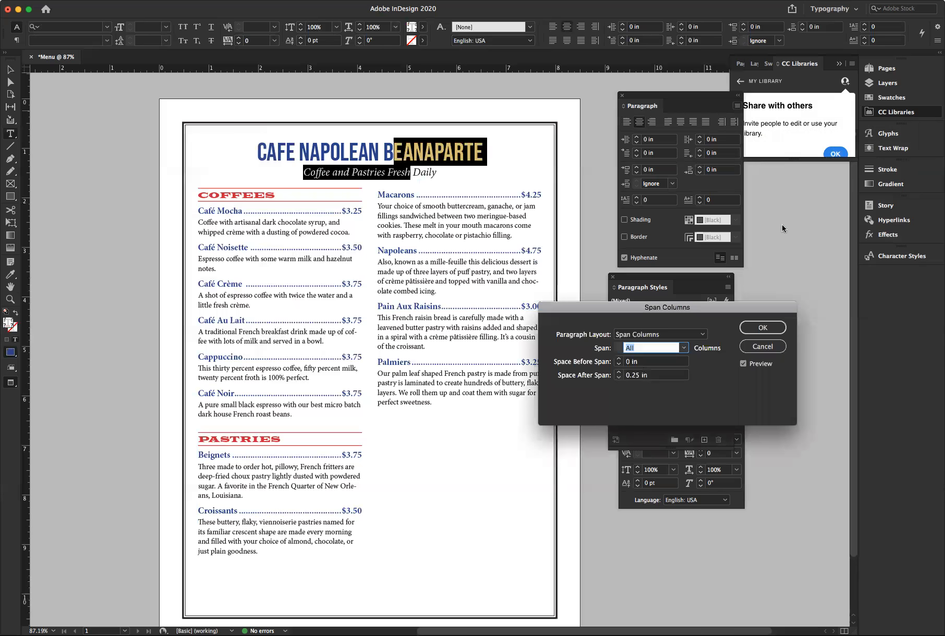
pyautogui.click(618, 372)
pyautogui.click(619, 372)
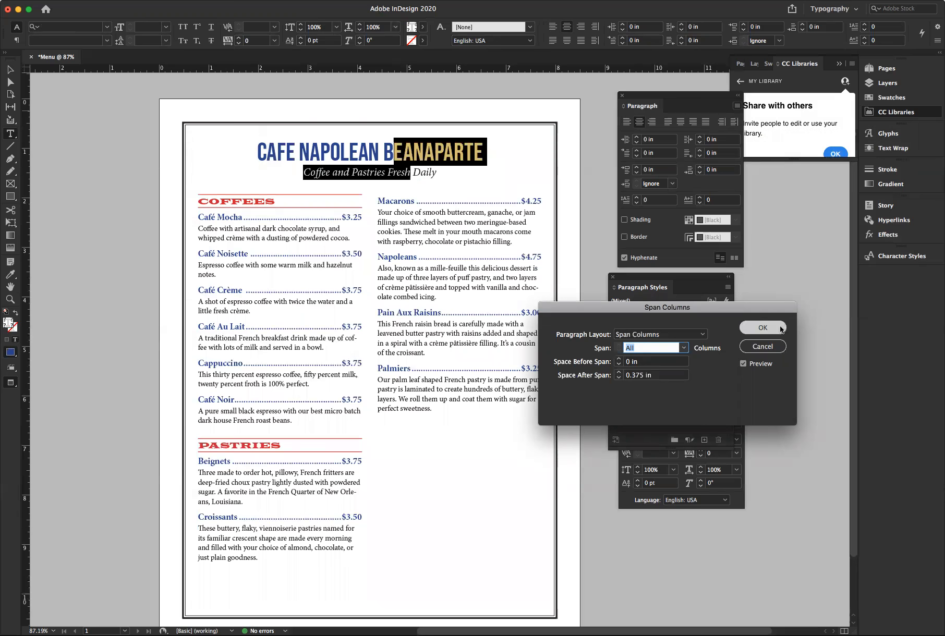
pyautogui.click(763, 328)
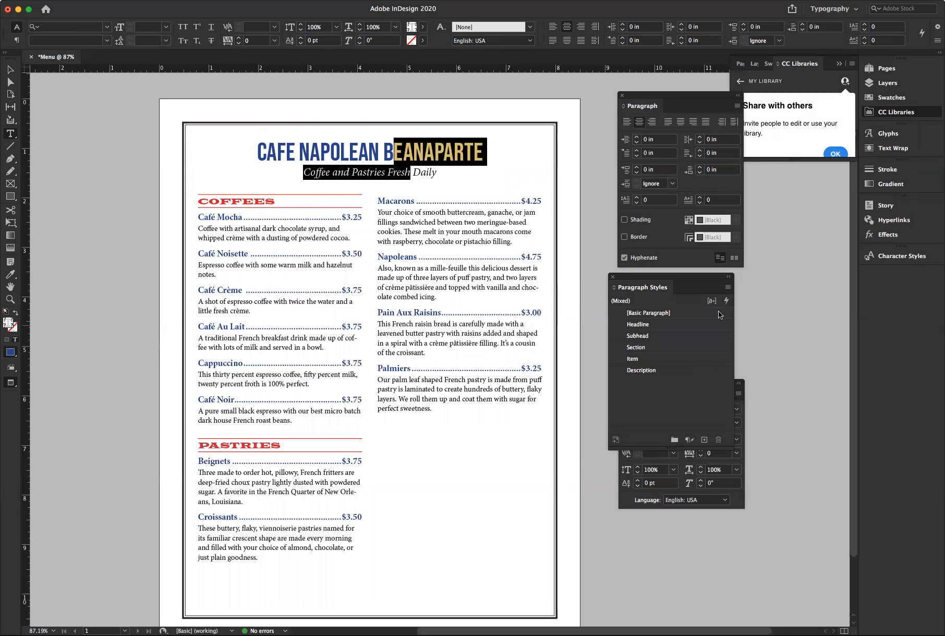
# Redefine the Subhead and Headline paragraph styles from the adjusted tagline and title
pyautogui.click(392, 173)
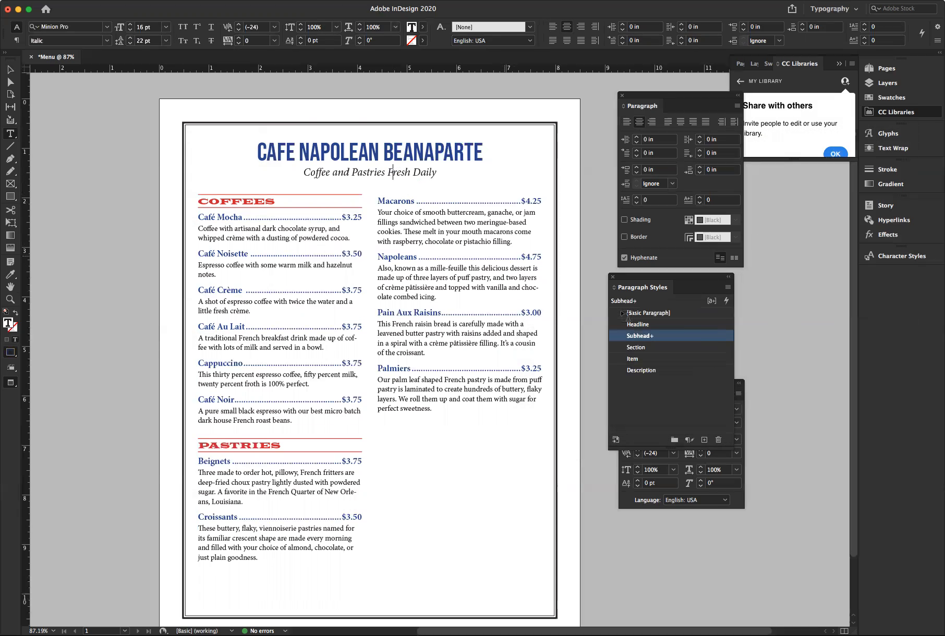
pyautogui.click(728, 288)
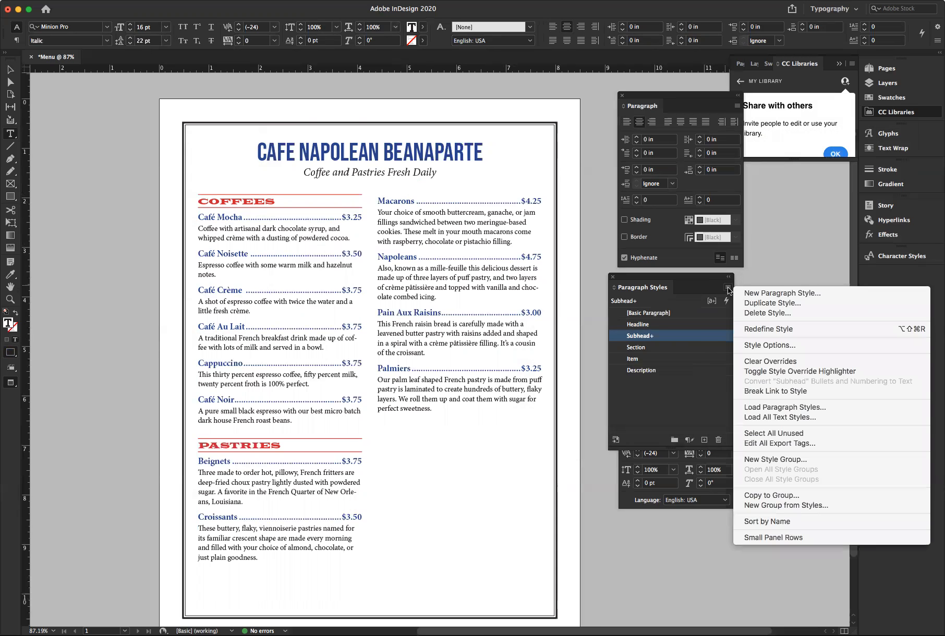
pyautogui.click(759, 330)
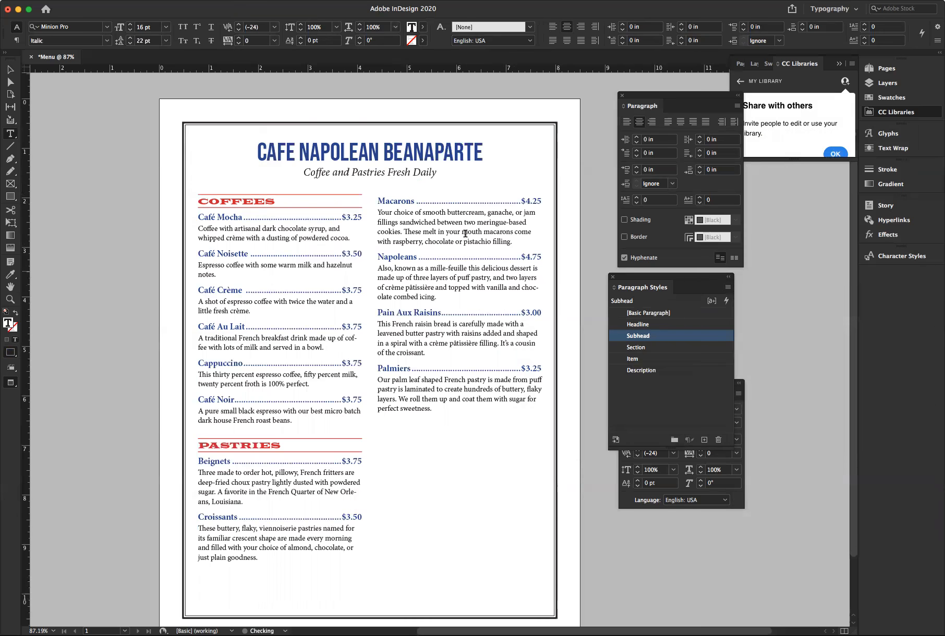
pyautogui.click(395, 152)
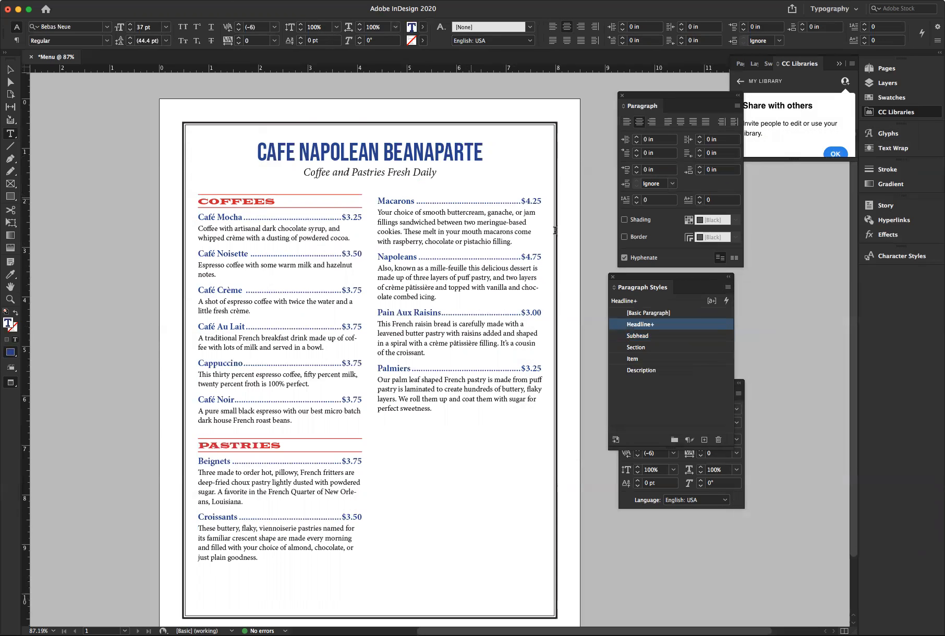
pyautogui.click(727, 288)
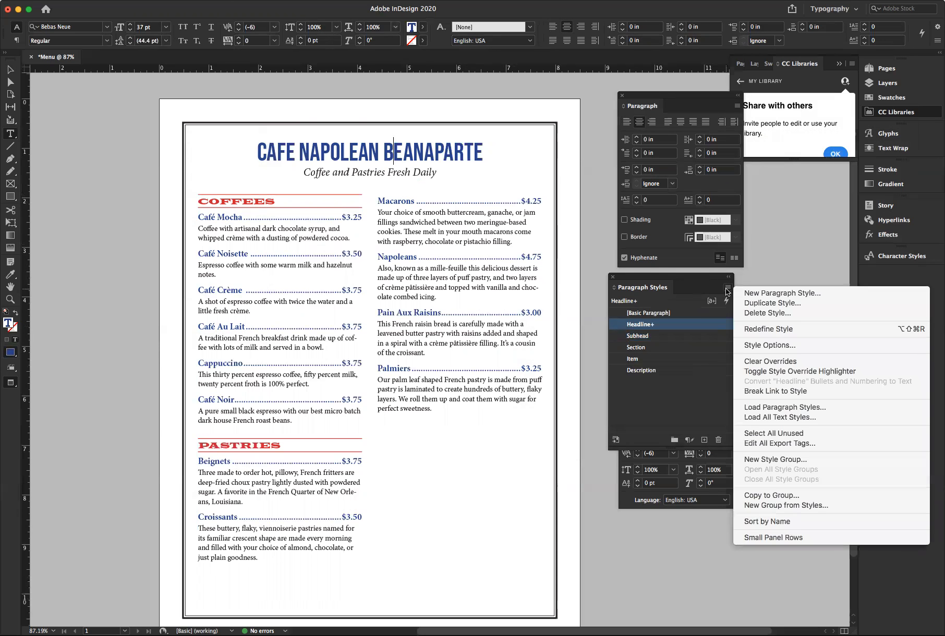
pyautogui.click(754, 329)
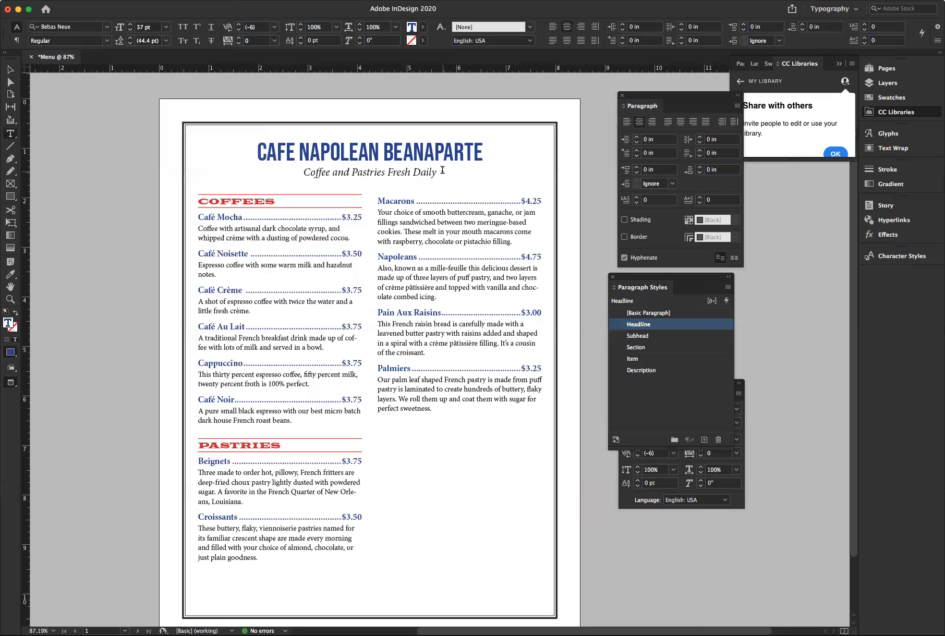
# Set the leading of the Section paragraph style to 14 pt and display the style's indent and spacing settings
pyautogui.click(279, 201)
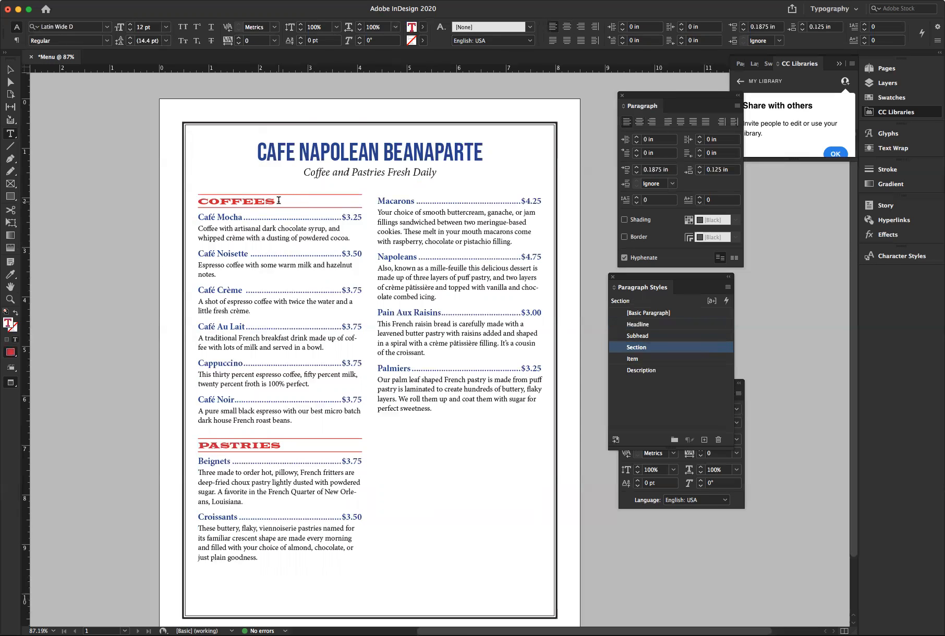
pyautogui.doubleClick(637, 350)
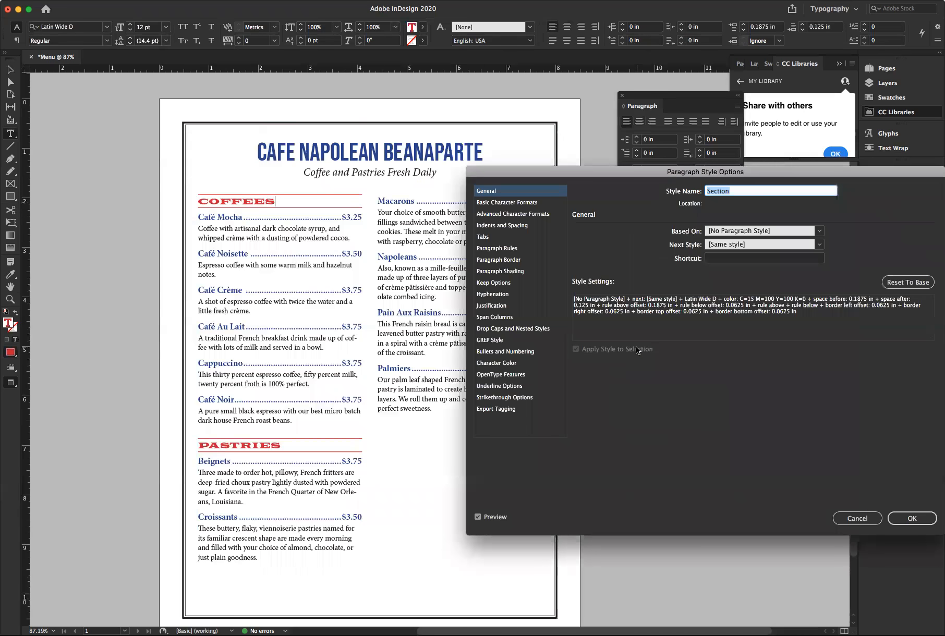
pyautogui.click(496, 202)
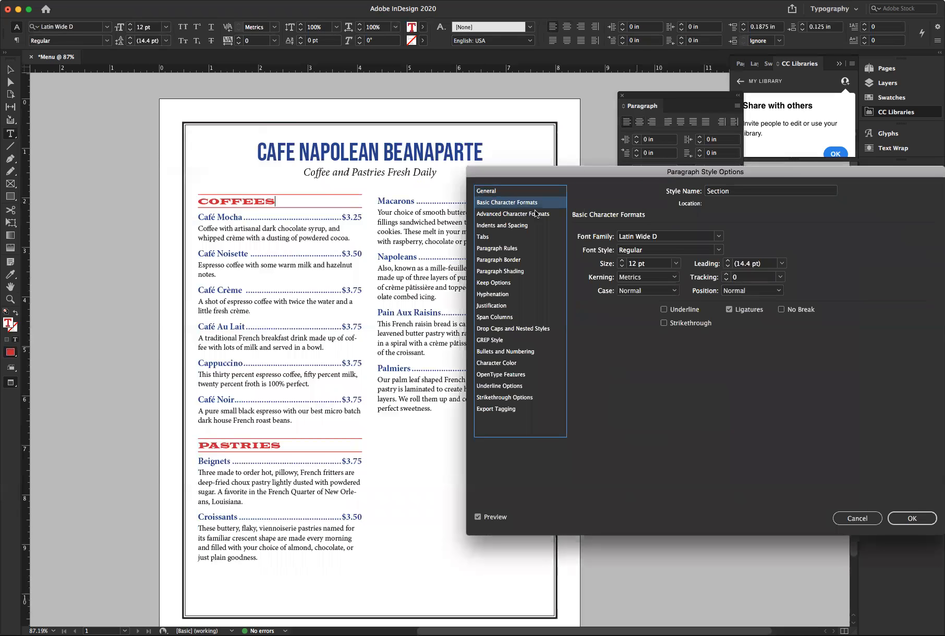
pyautogui.click(729, 267)
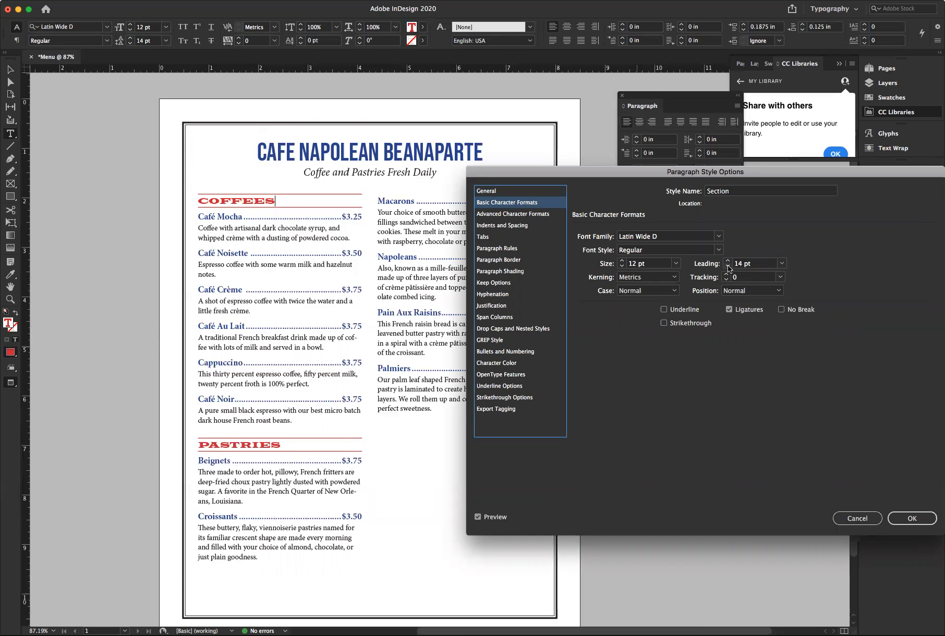
pyautogui.click(505, 226)
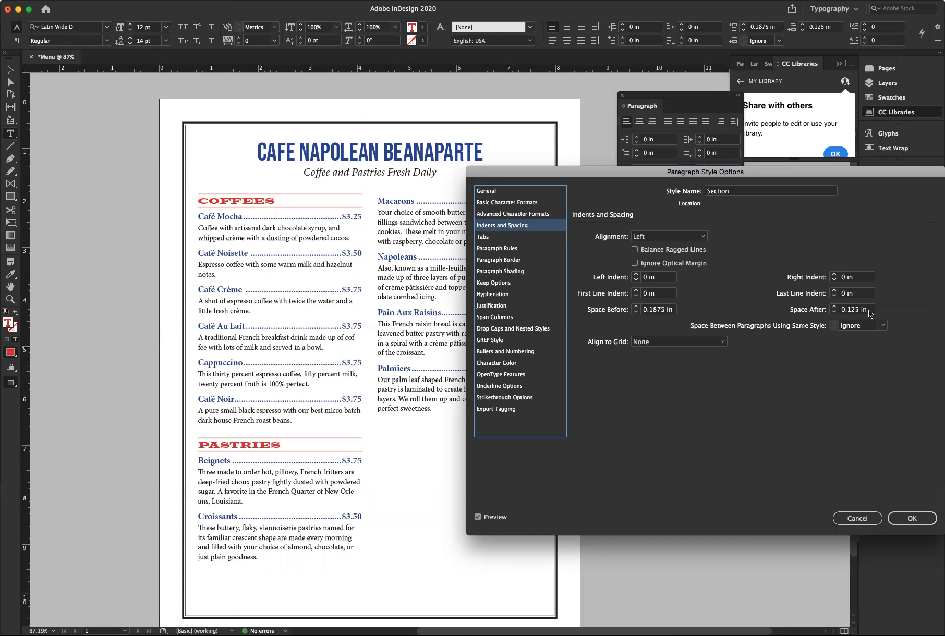
# Try a space after of 7.5 pt in the Section paragraph style
pyautogui.moveTo(870, 312); pyautogui.dragTo(839, 311)
pyautogui.write('7.5pt')
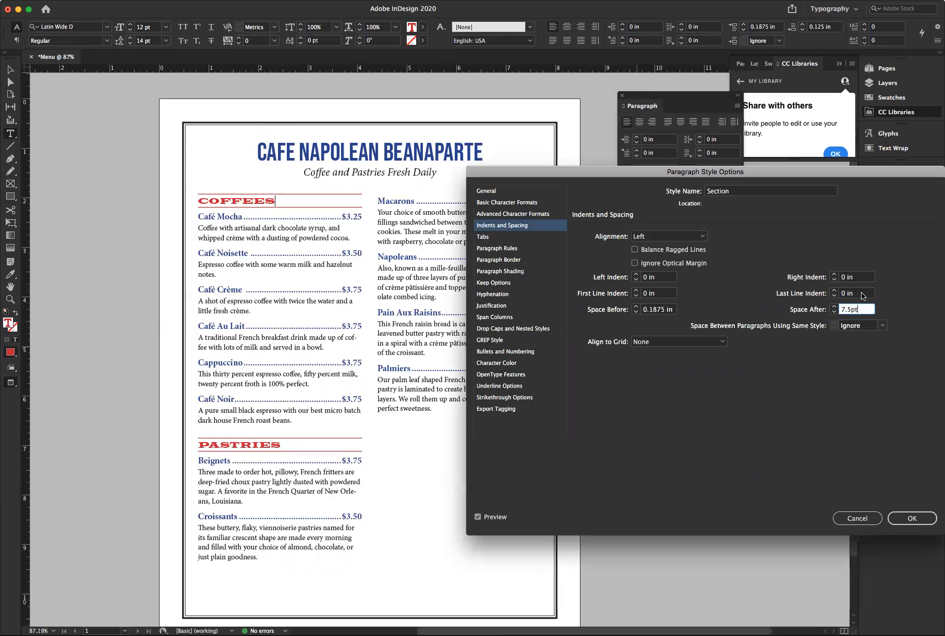
pyautogui.click(862, 295)
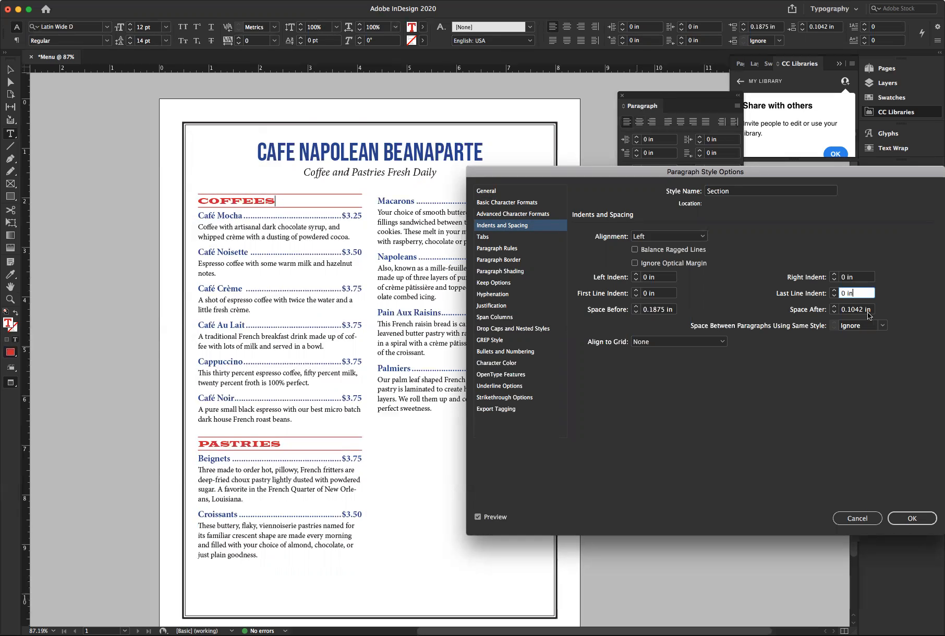
# Set the Section paragraph style's space after to 14 pt and accept the style changes
pyautogui.click(871, 311)
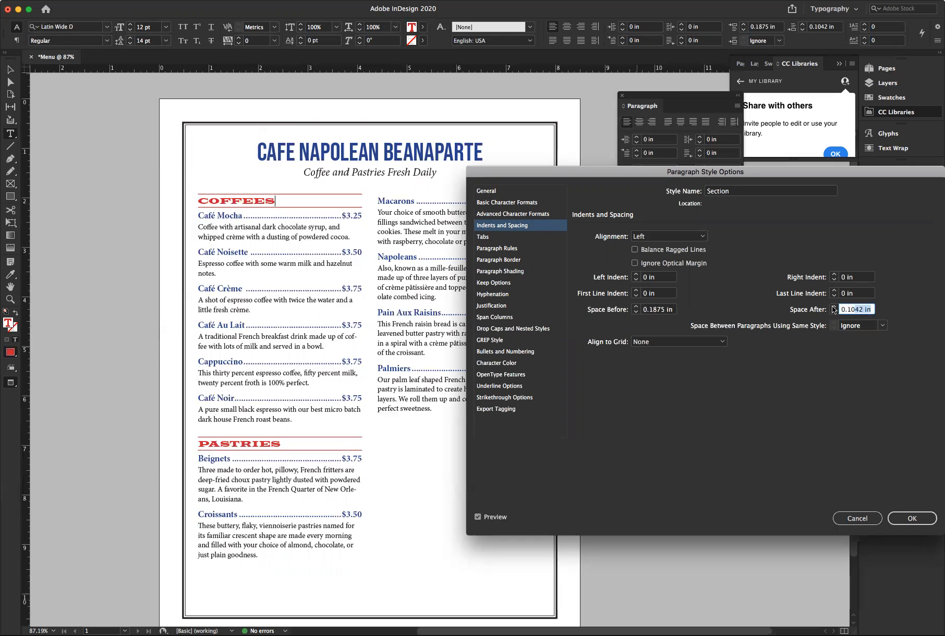
pyautogui.write('14pt')
pyautogui.click(862, 295)
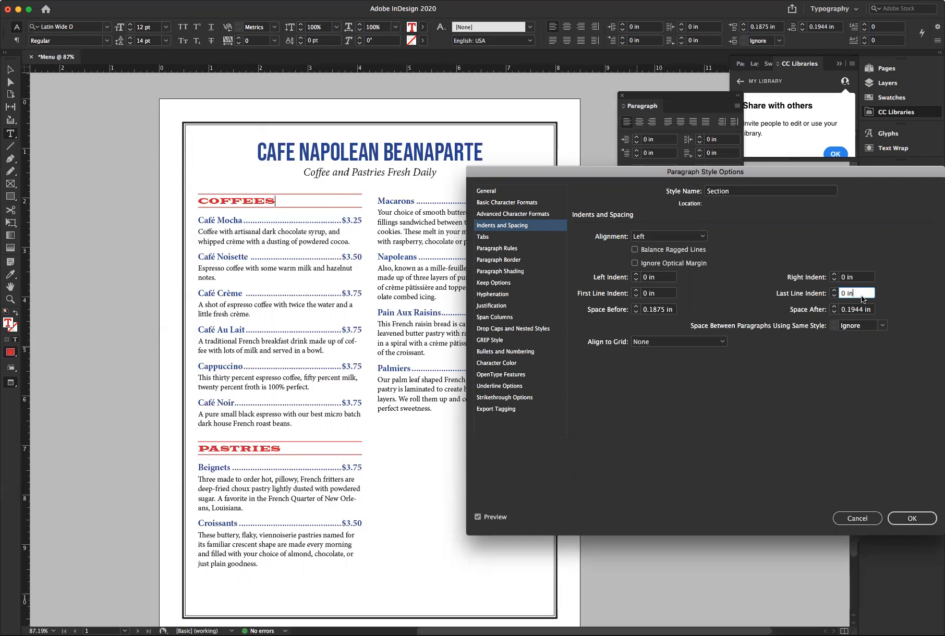
pyautogui.click(913, 520)
# Switch the document's ruler units to picas
pyautogui.rightClick(25, 67)
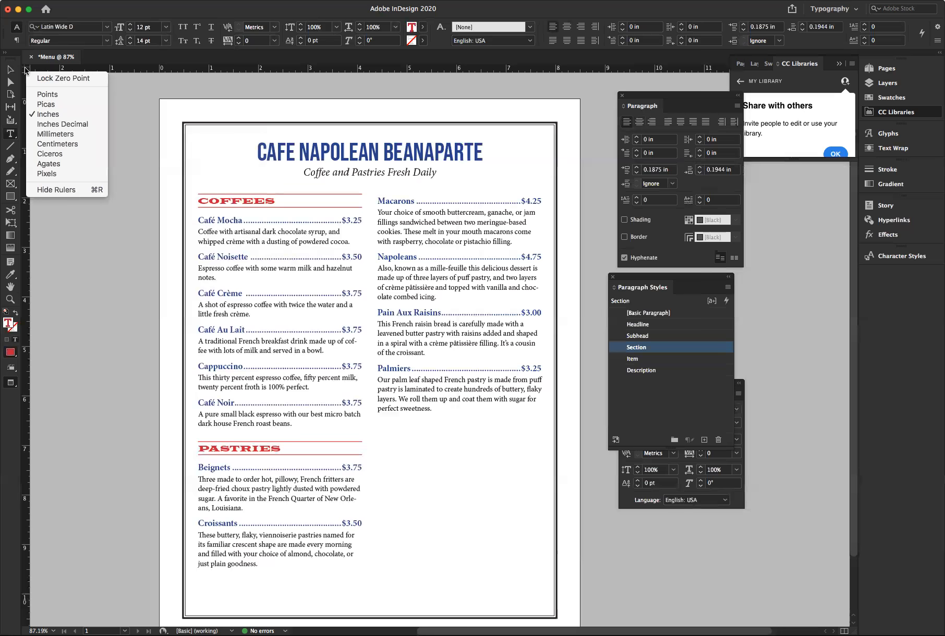
pyautogui.click(45, 104)
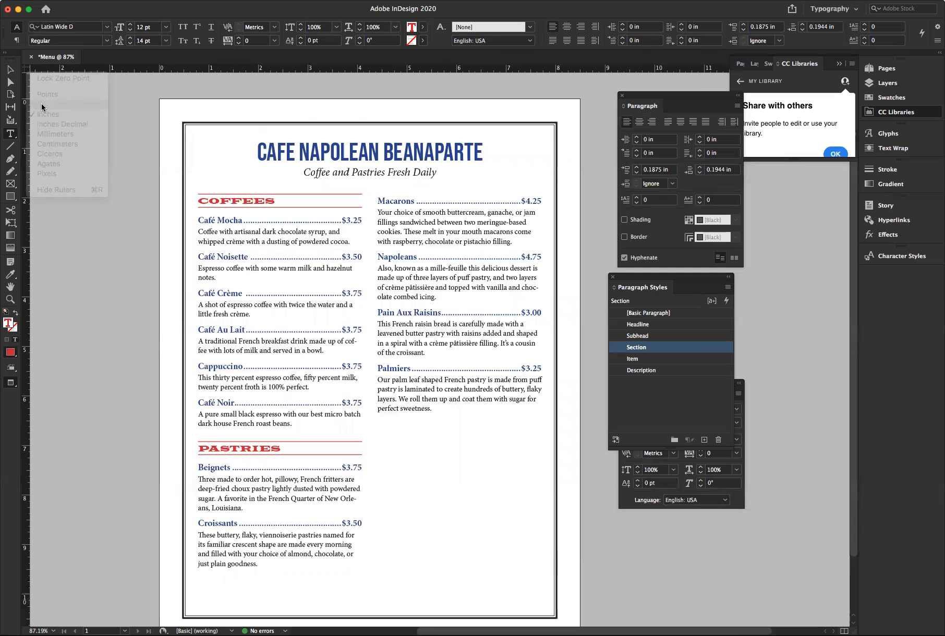
# Set the space after the Café Mocha line to 0p0 and redefine the Item paragraph style from it
pyautogui.click(251, 221)
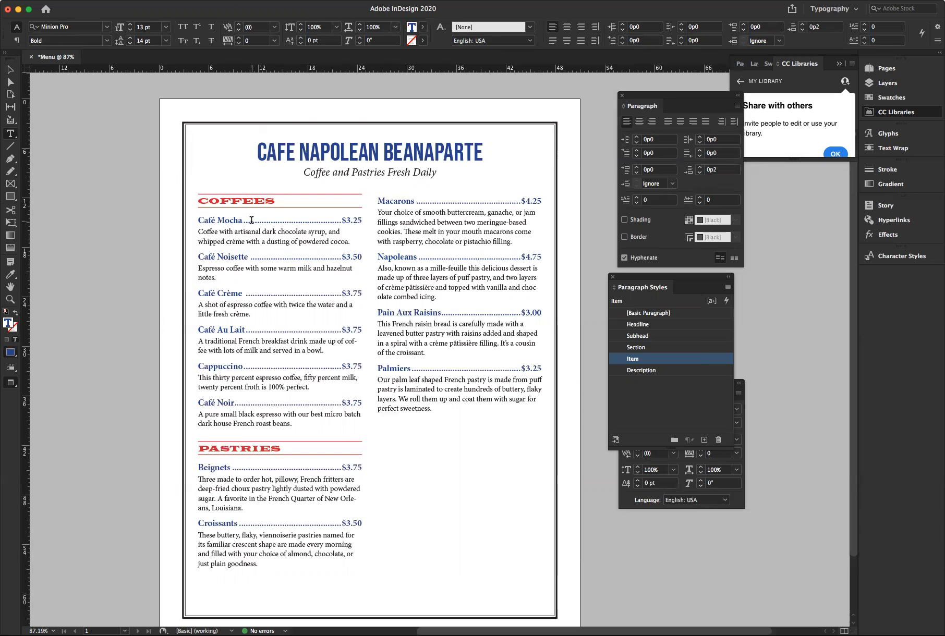
pyautogui.click(700, 172)
pyautogui.click(700, 173)
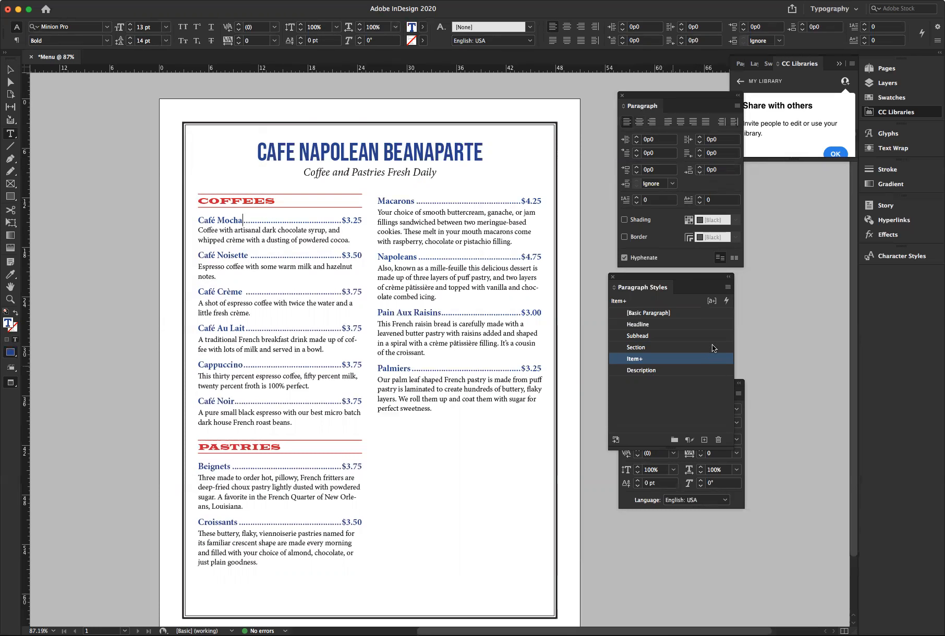
pyautogui.click(728, 288)
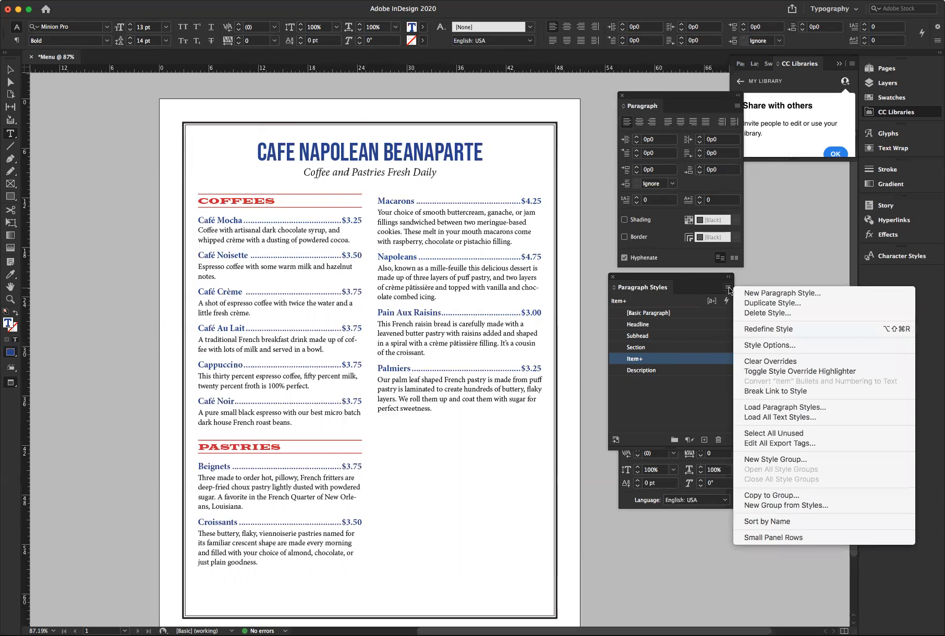
pyautogui.click(754, 328)
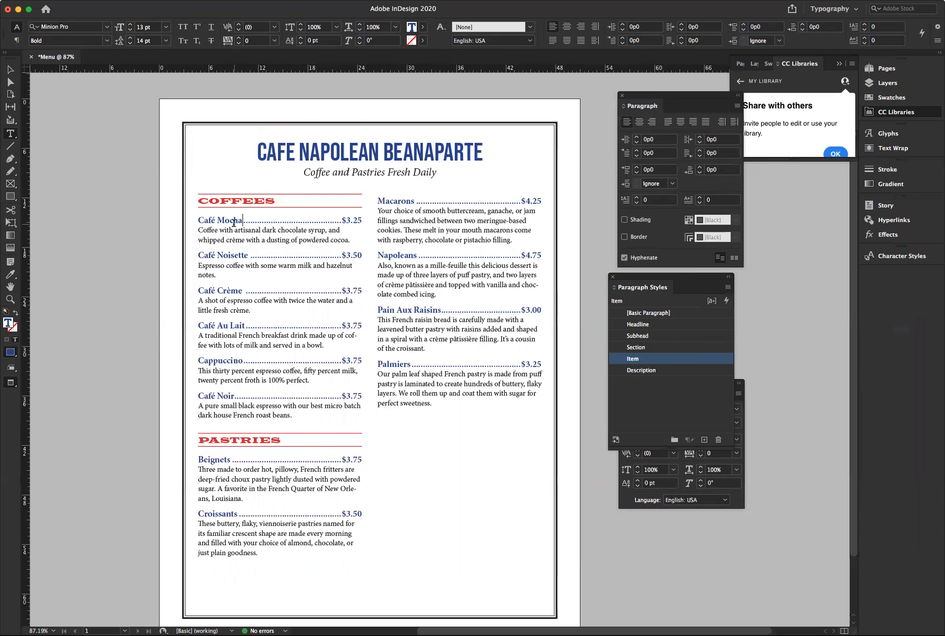
# Set the space after the Café Mocha description to 1p2 and redefine the Description paragraph style from it
pyautogui.scroll(1, 245, 230)
pyautogui.click(275, 251)
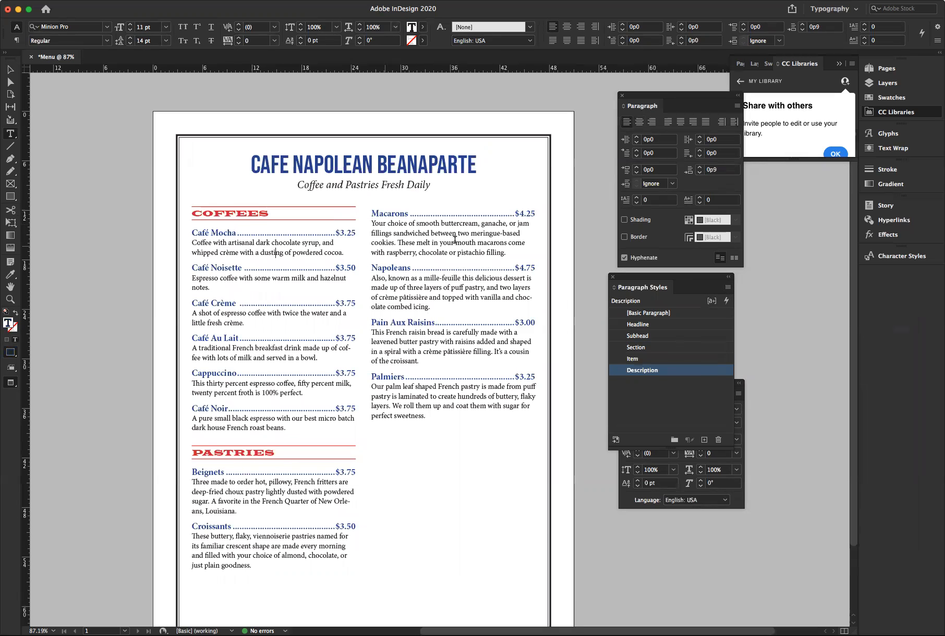
pyautogui.click(700, 167)
pyautogui.click(701, 168)
pyautogui.click(700, 168)
pyautogui.click(700, 168)
pyautogui.click(701, 168)
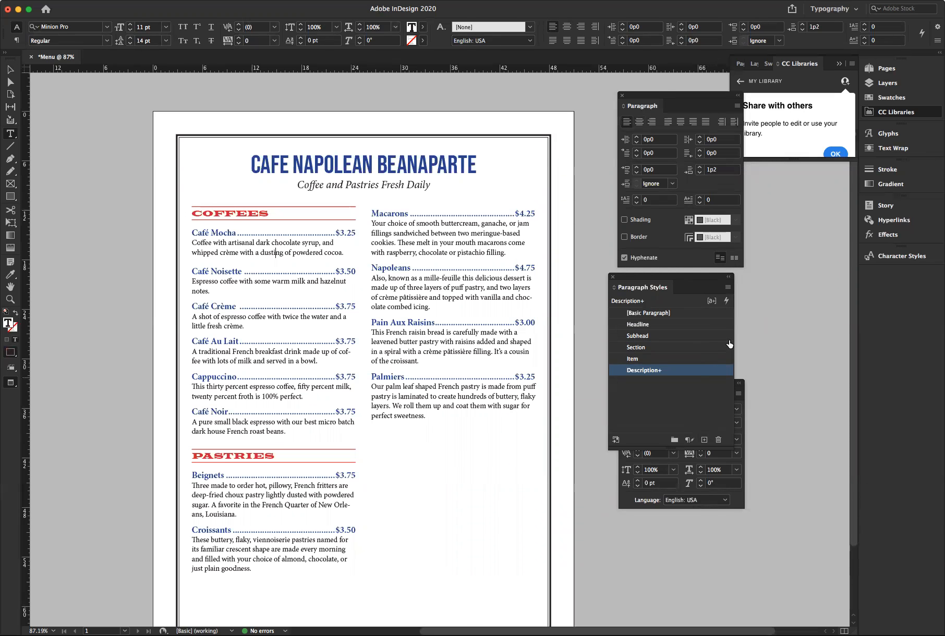
pyautogui.click(728, 287)
pyautogui.click(760, 330)
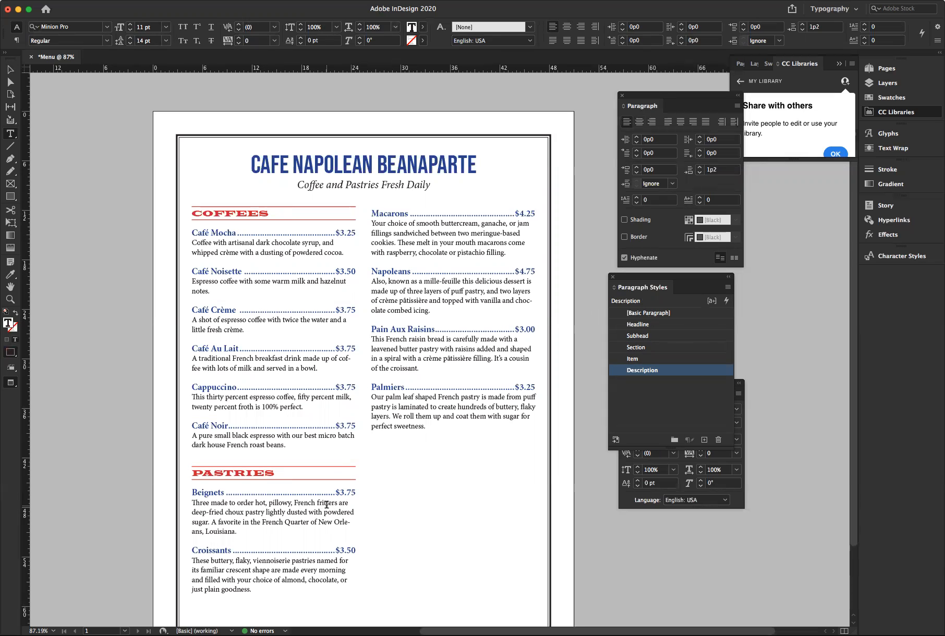
# Check the paragraph spacing of the Napoleans line and the COFFEES heading, including the Section style's indent and spacing settings
pyautogui.click(402, 267)
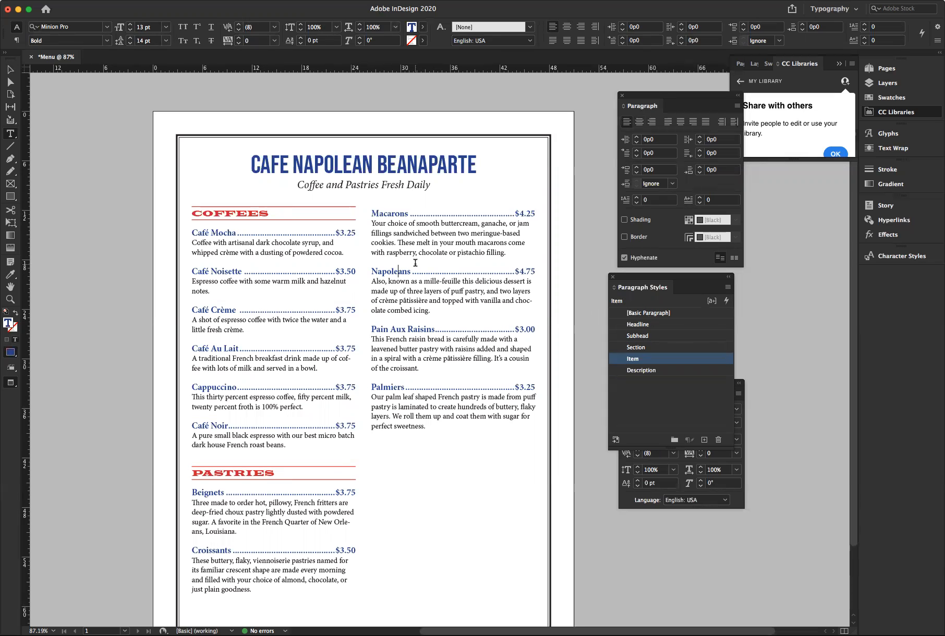
pyautogui.click(226, 213)
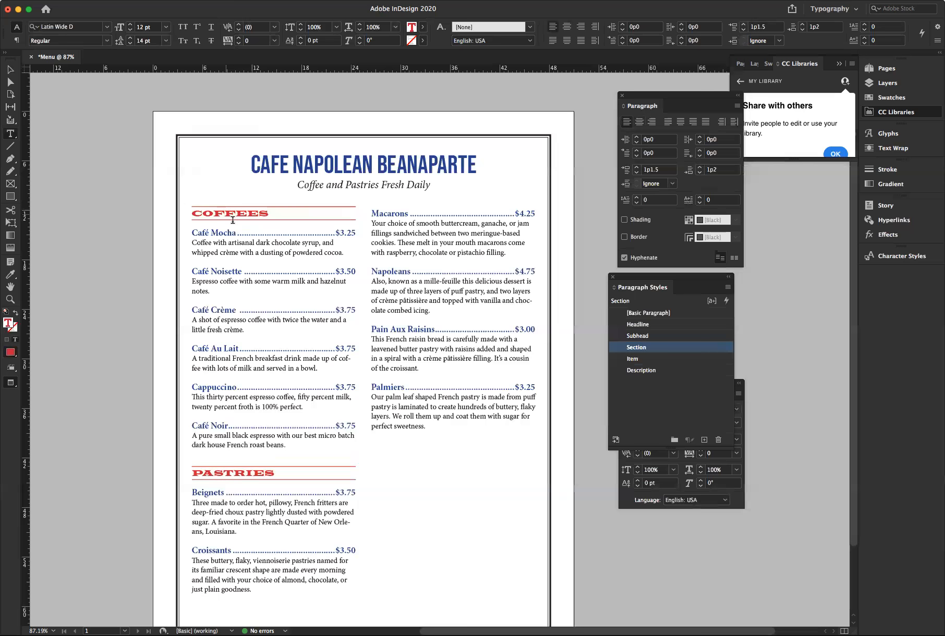
pyautogui.doubleClick(635, 348)
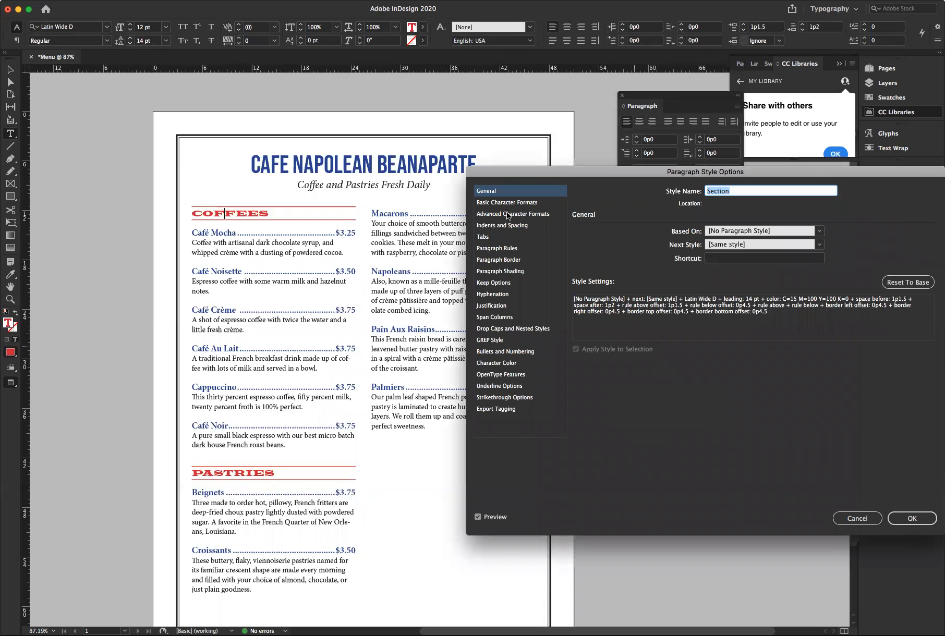
pyautogui.click(500, 227)
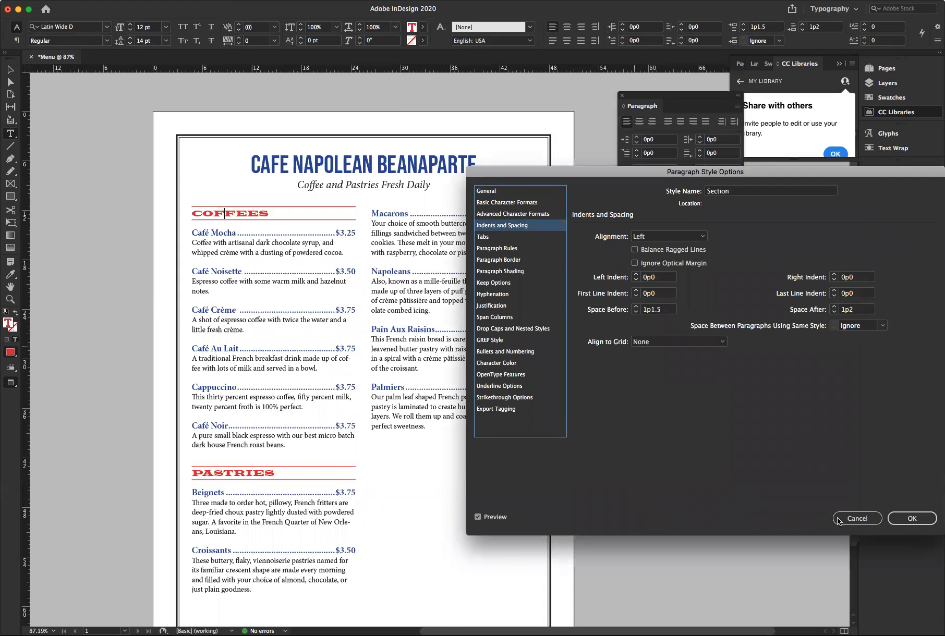
pyautogui.click(857, 519)
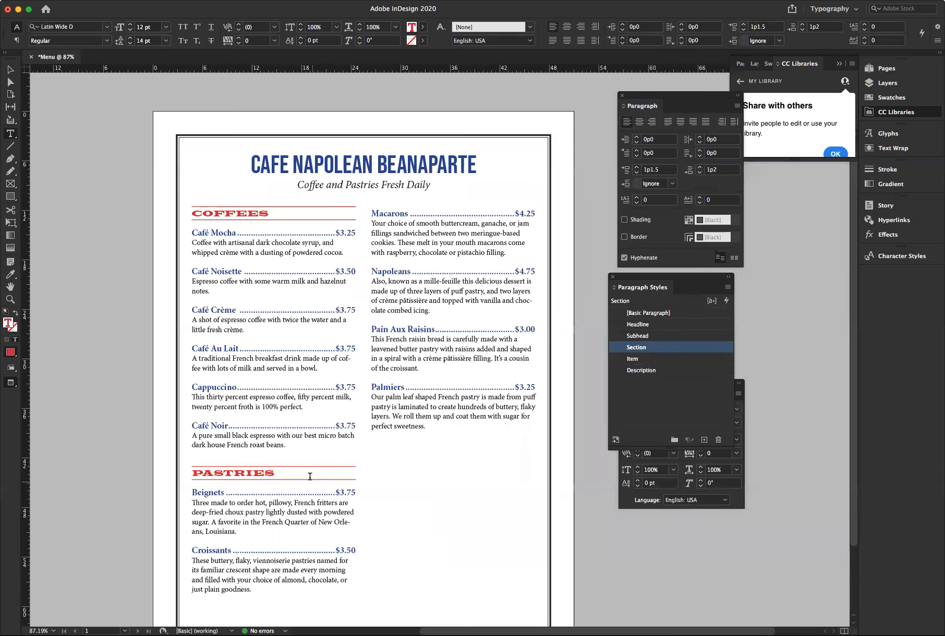
# In the Section paragraph style's indents and spacing, try a space before of 0p0, set it to 1p2, and apply the change
pyautogui.click(304, 459)
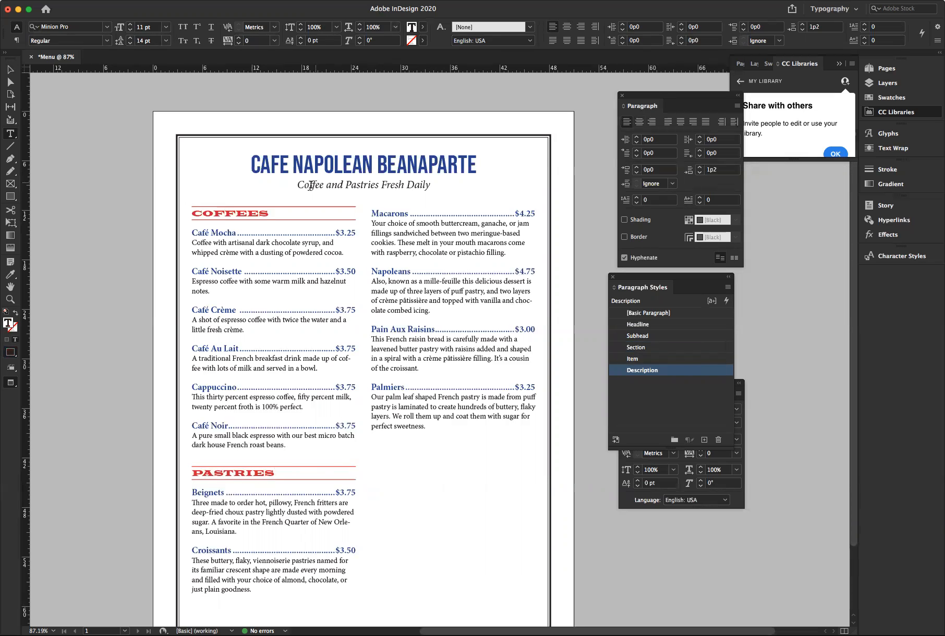
pyautogui.click(269, 215)
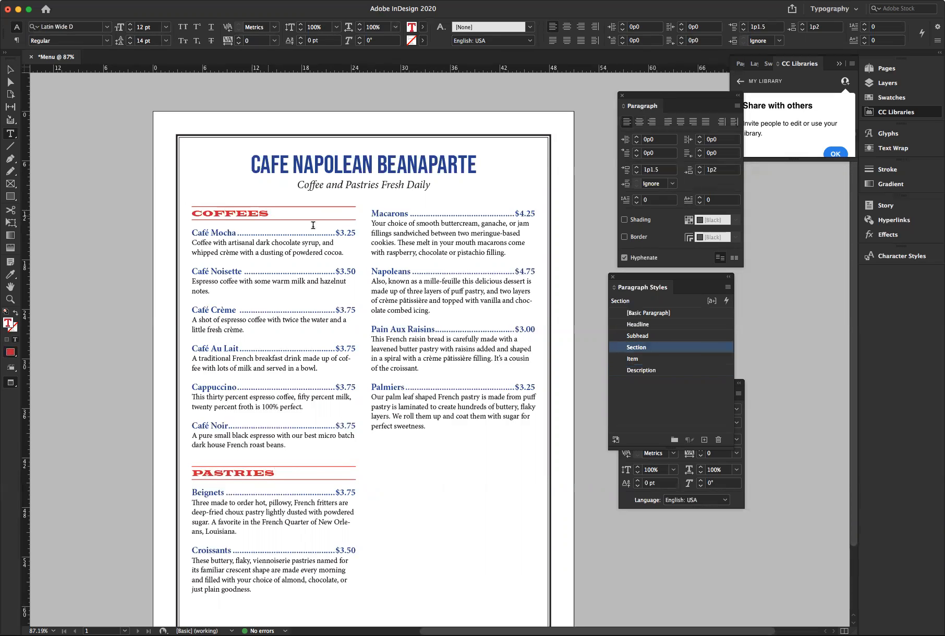
pyautogui.doubleClick(630, 348)
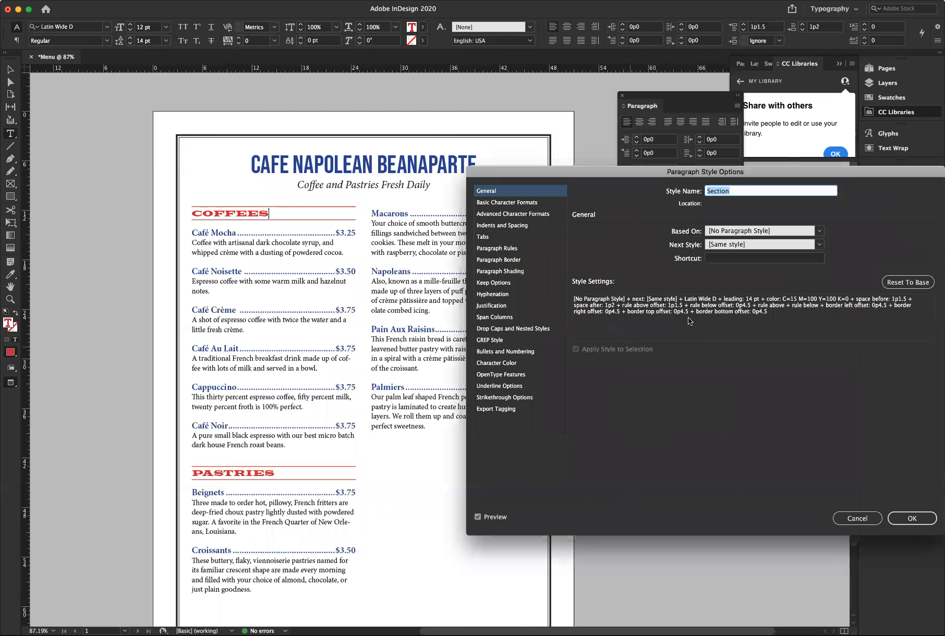
pyautogui.click(496, 226)
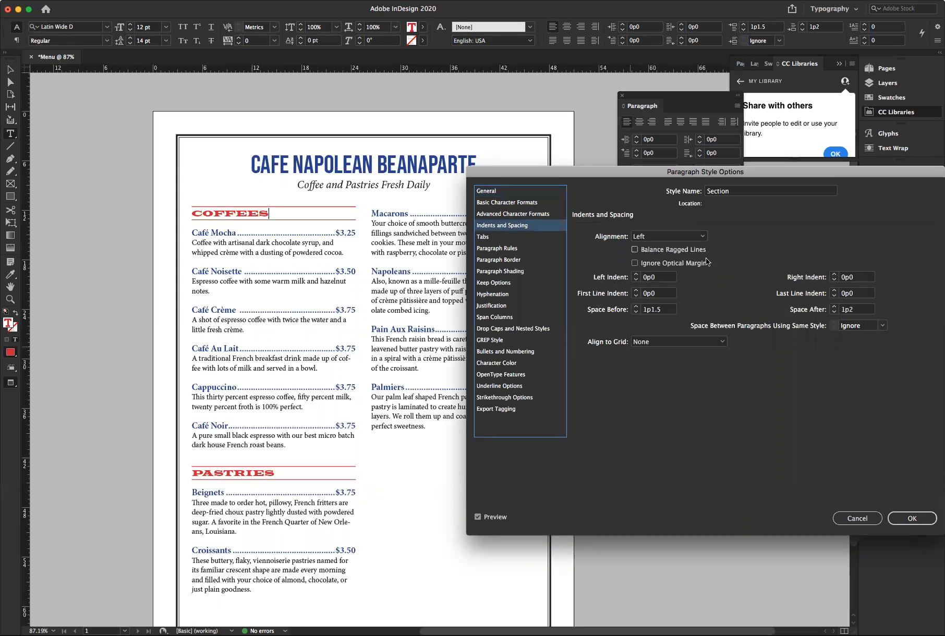
pyautogui.doubleClick(659, 309)
pyautogui.write('0')
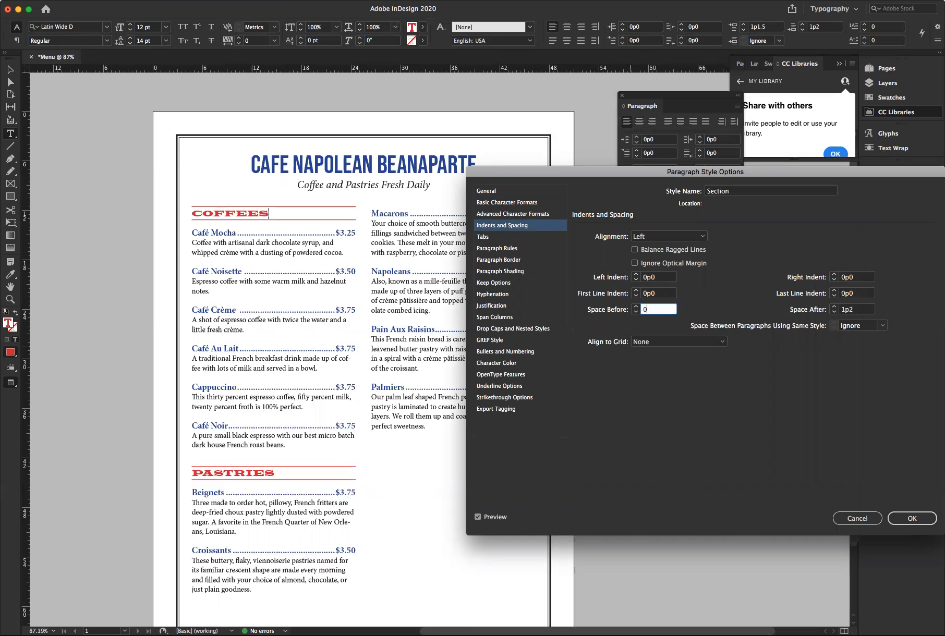
pyautogui.click(666, 295)
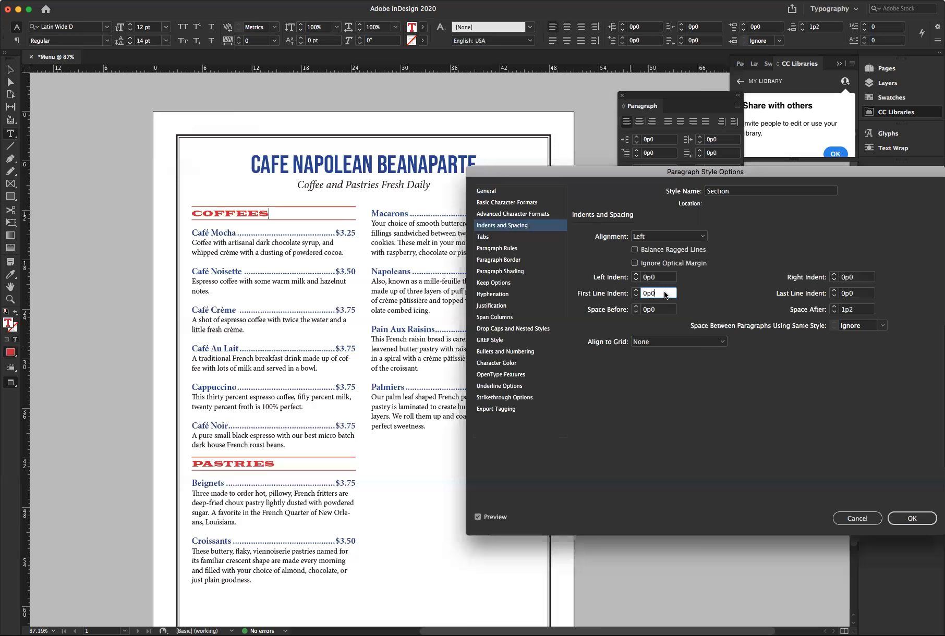
pyautogui.click(656, 311)
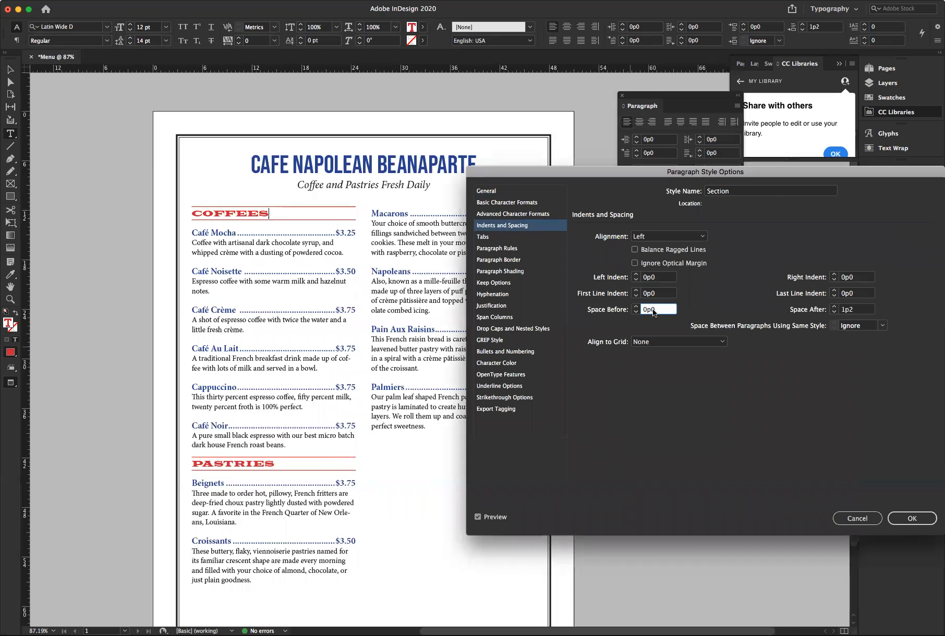
pyautogui.press('BackSpace')
pyautogui.write('14')
pyautogui.click(907, 517)
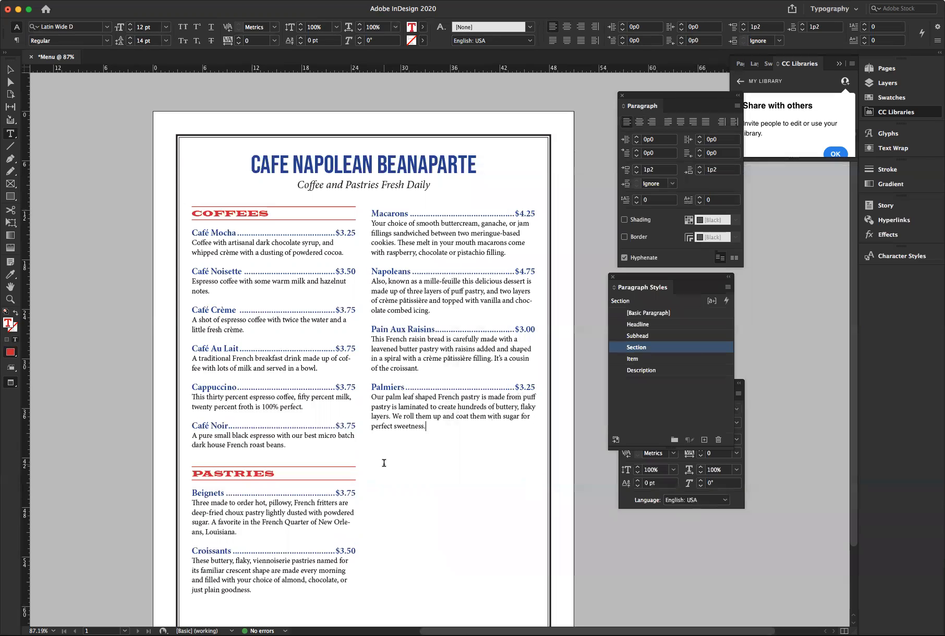
# Shorten the floating paragraph styles list and rearrange it with the character settings so that they no longer overlap
pyautogui.click(384, 463)
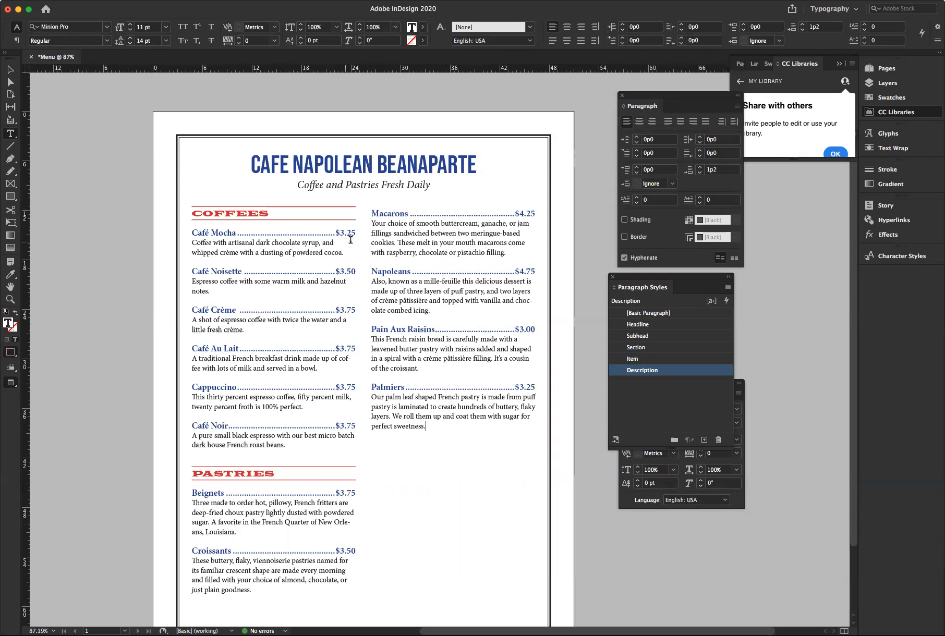
pyautogui.scroll(-3, 462, 451)
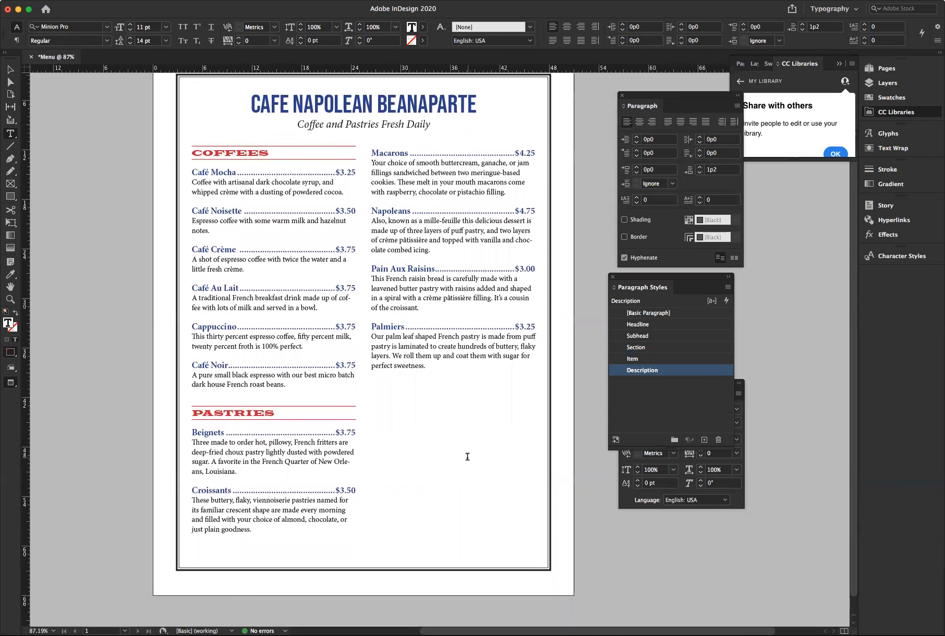
pyautogui.scroll(1, 471, 456)
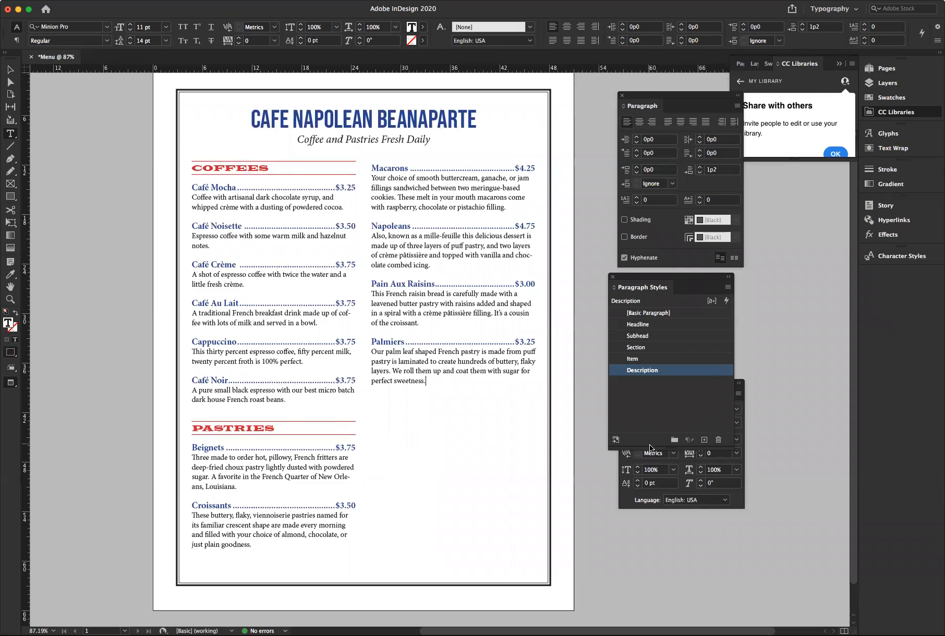
pyautogui.moveTo(671, 447); pyautogui.dragTo(654, 406)
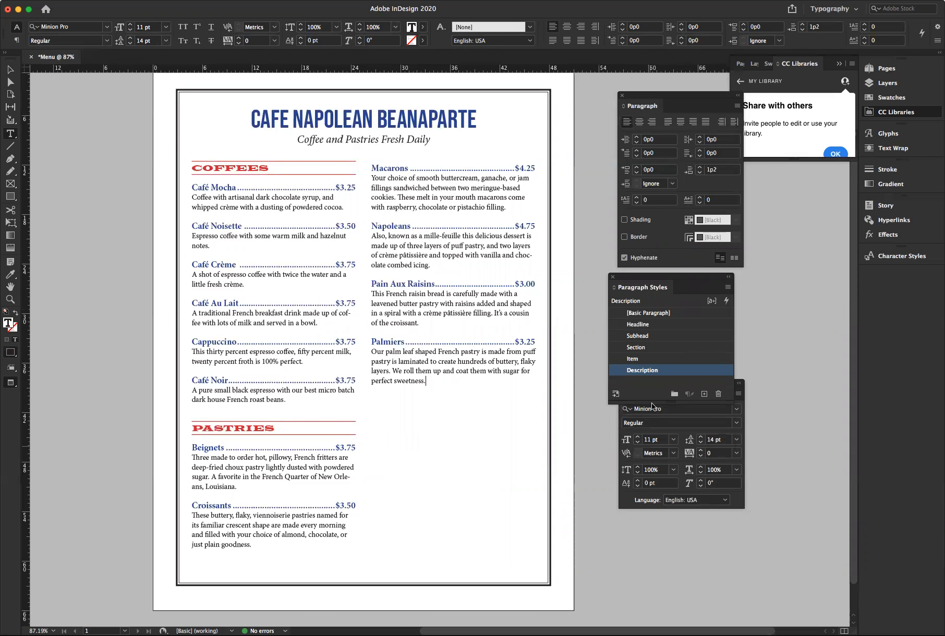
pyautogui.click(742, 389)
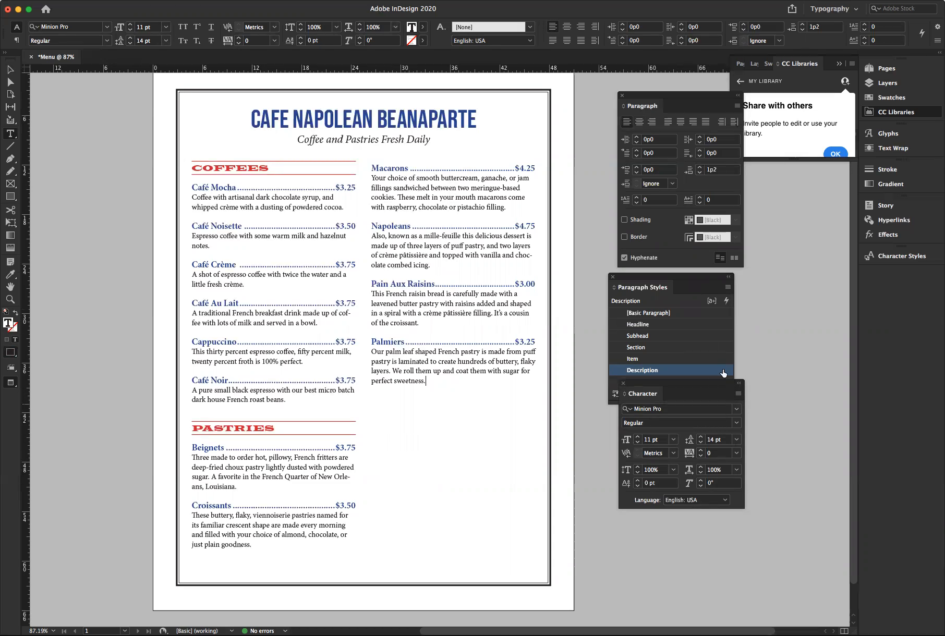
pyautogui.moveTo(688, 281); pyautogui.dragTo(782, 282)
pyautogui.moveTo(654, 389); pyautogui.dragTo(652, 424)
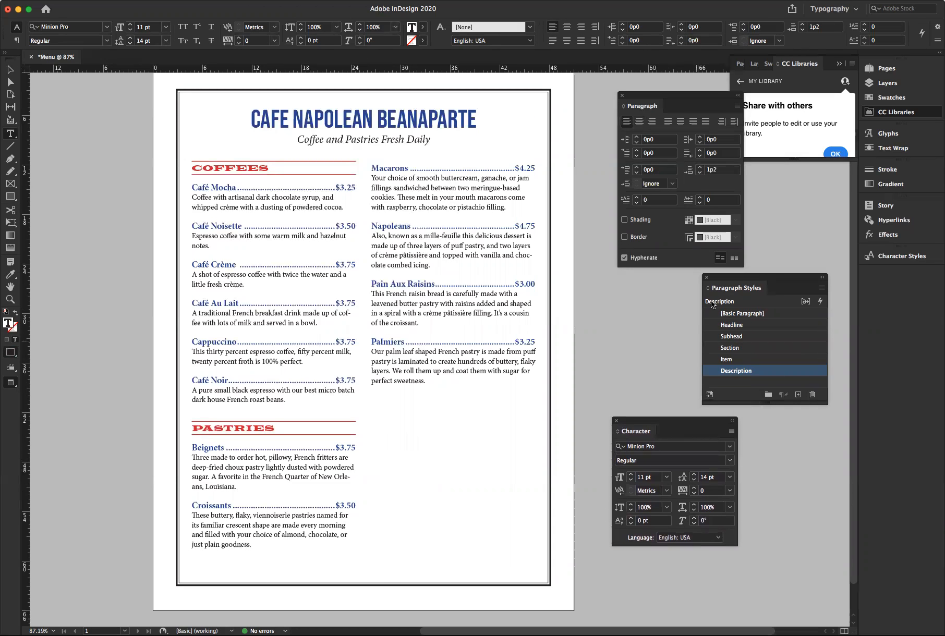
pyautogui.moveTo(745, 280); pyautogui.dragTo(660, 282)
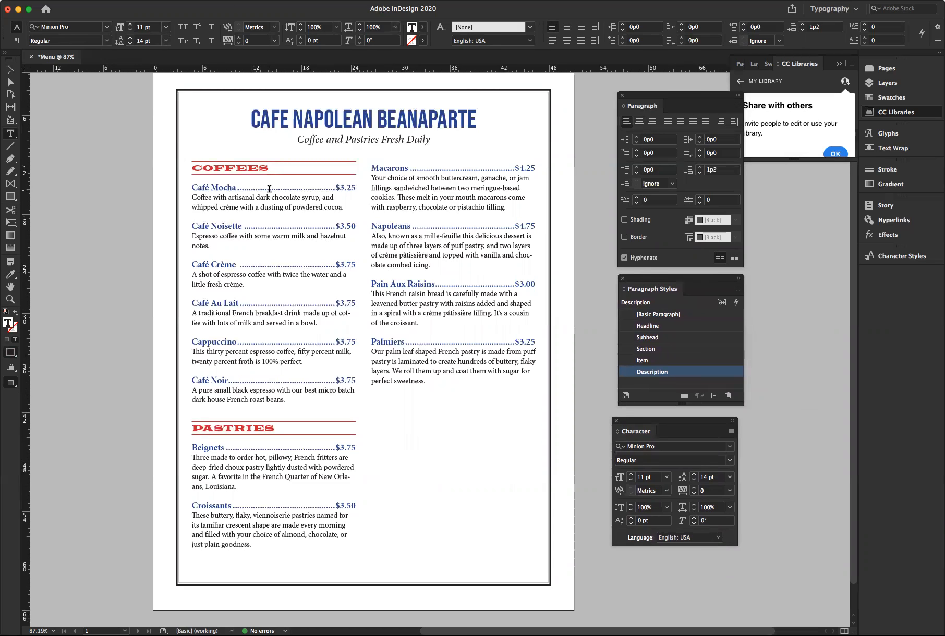
# Open the character styles list, float it separately, and move the character settings clear of it
pyautogui.click(889, 256)
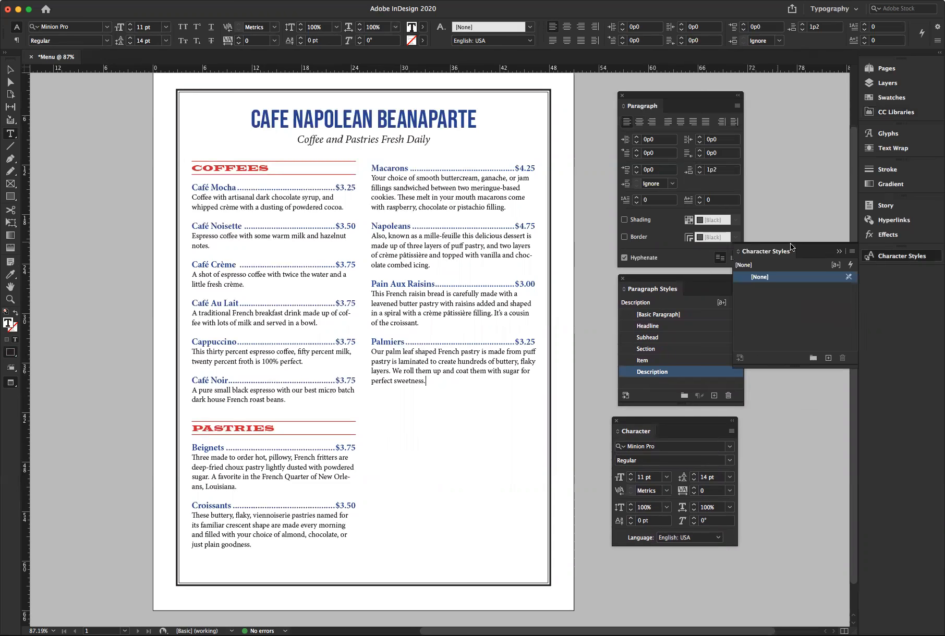
pyautogui.moveTo(812, 251); pyautogui.dragTo(768, 494)
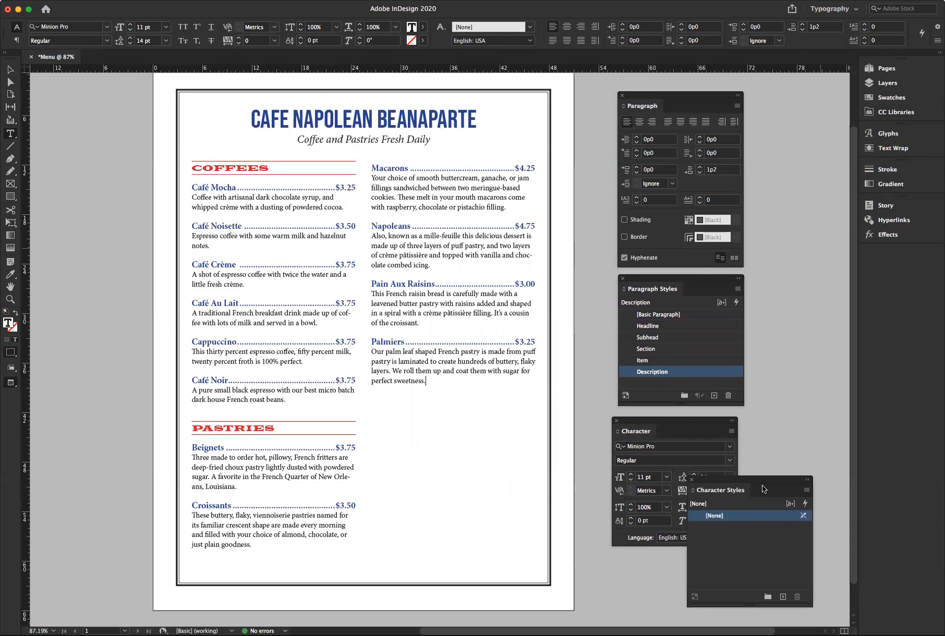
pyautogui.moveTo(688, 426); pyautogui.dragTo(680, 347)
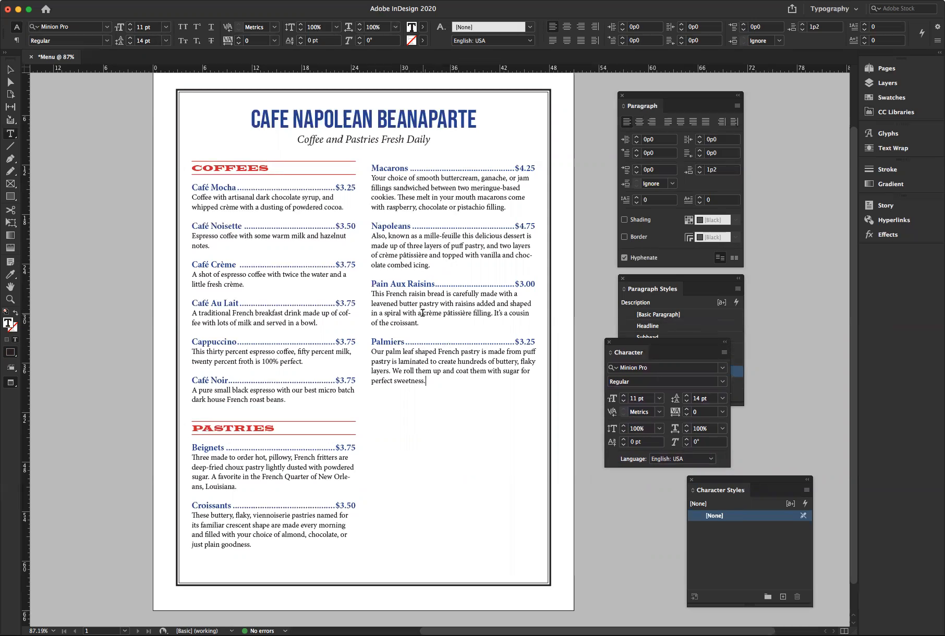
# Set the words "crème pâtissière" in the Pain Aux Raisins description to Italic
pyautogui.moveTo(423, 313); pyautogui.dragTo(473, 312)
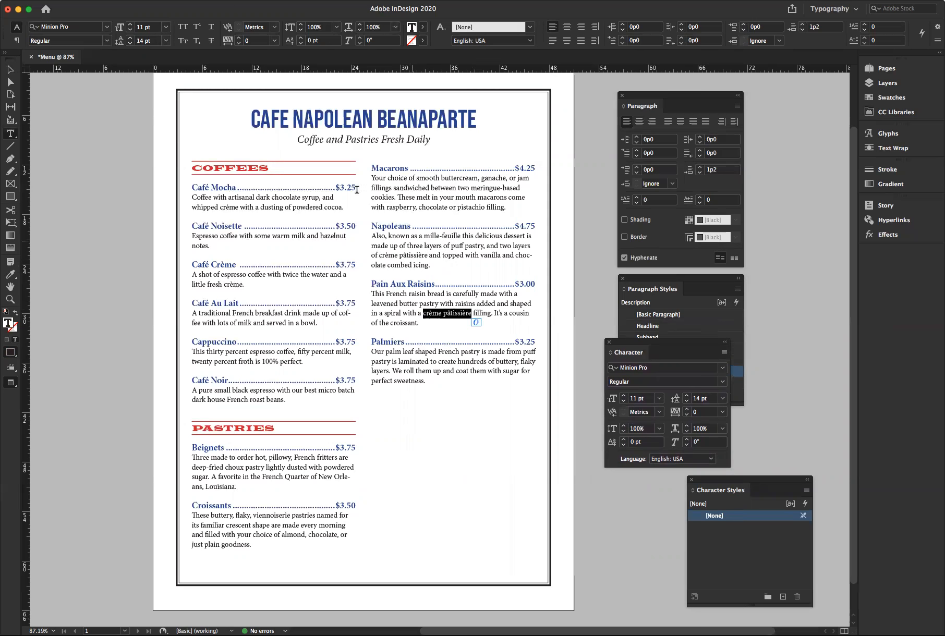
pyautogui.click(106, 41)
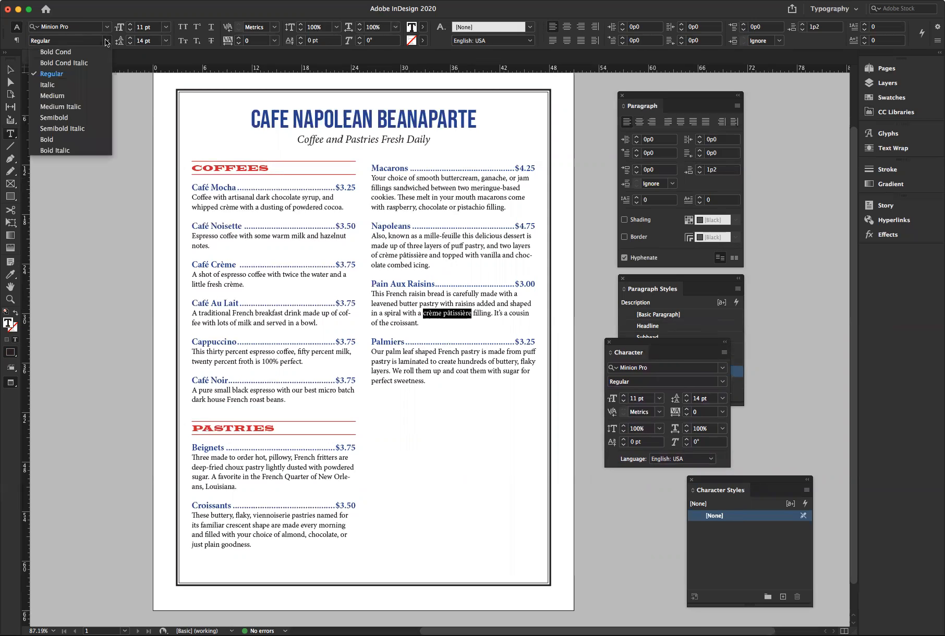
pyautogui.click(61, 85)
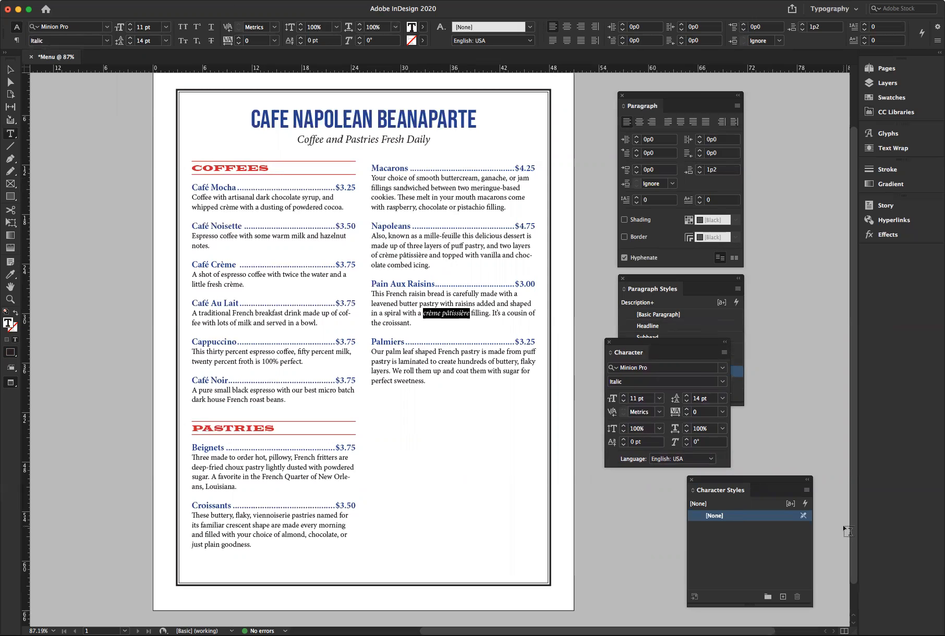
# Create a character style named Description Italic from the italicized "crème pâtissière" and apply it to those words
pyautogui.click(807, 492)
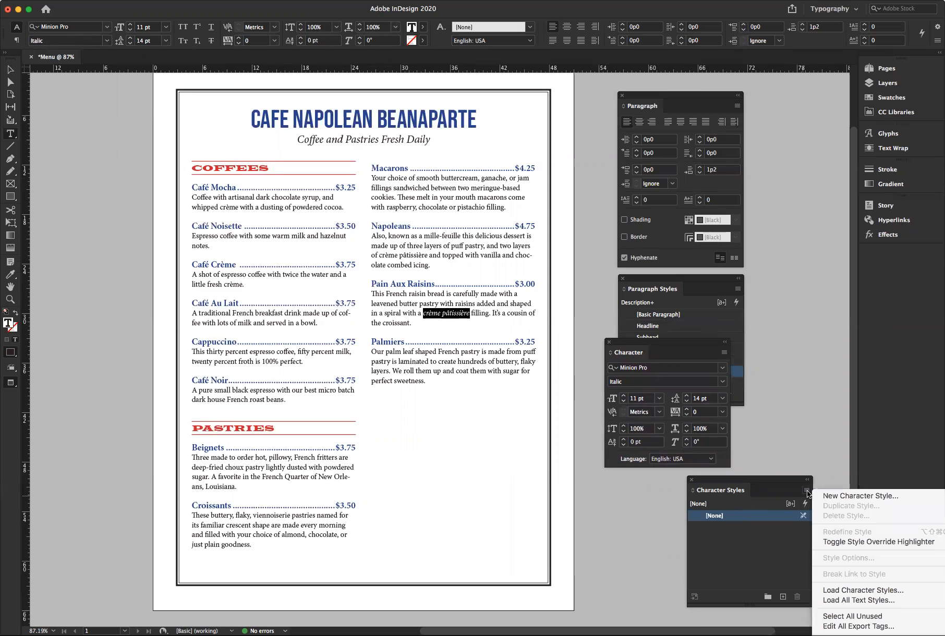
pyautogui.click(851, 496)
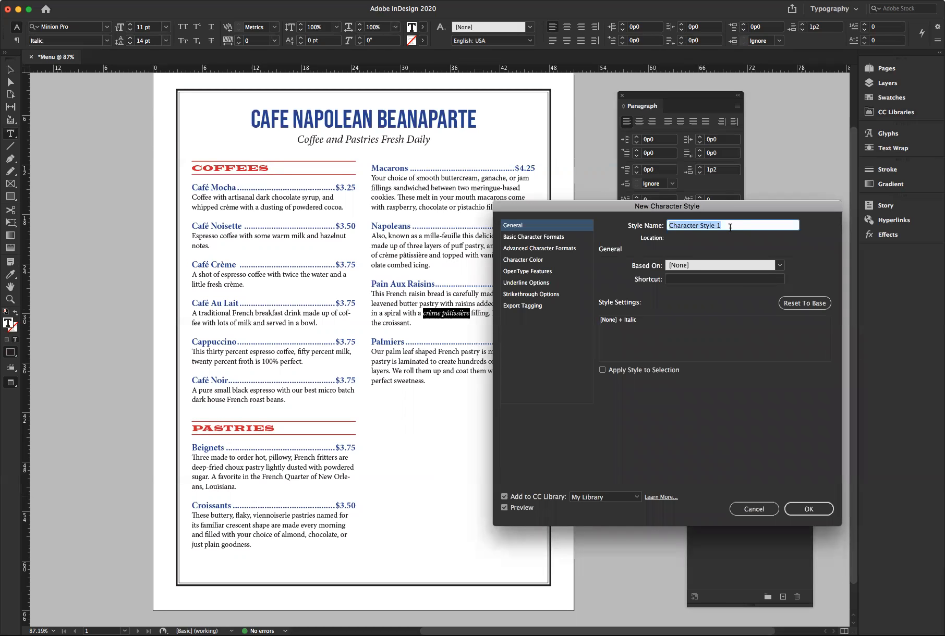
pyautogui.press('BackSpace')
pyautogui.write('Italic')
pyautogui.moveTo(715, 206); pyautogui.dragTo(484, 195)
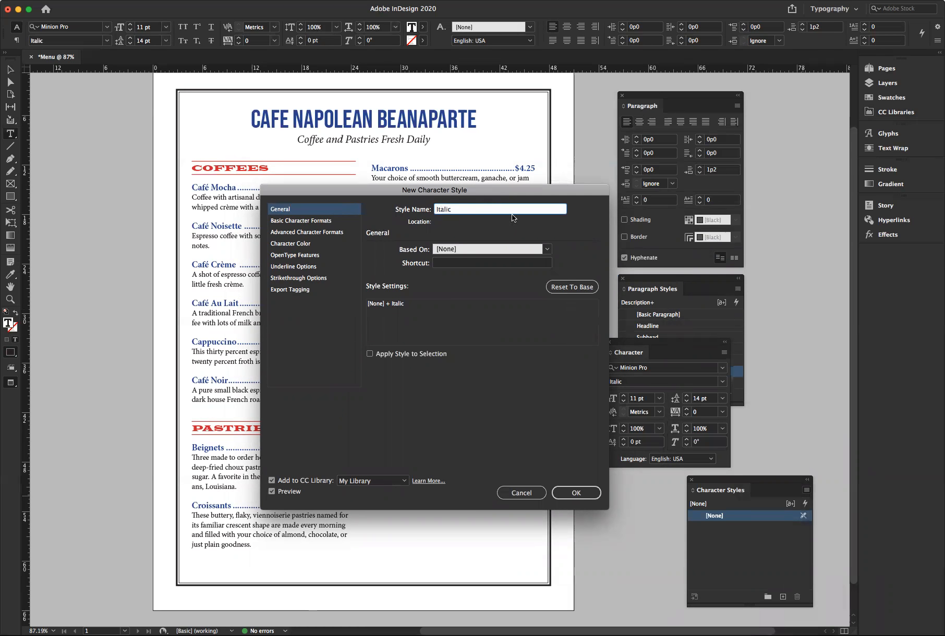
pyautogui.write('Description')
pyautogui.click(576, 493)
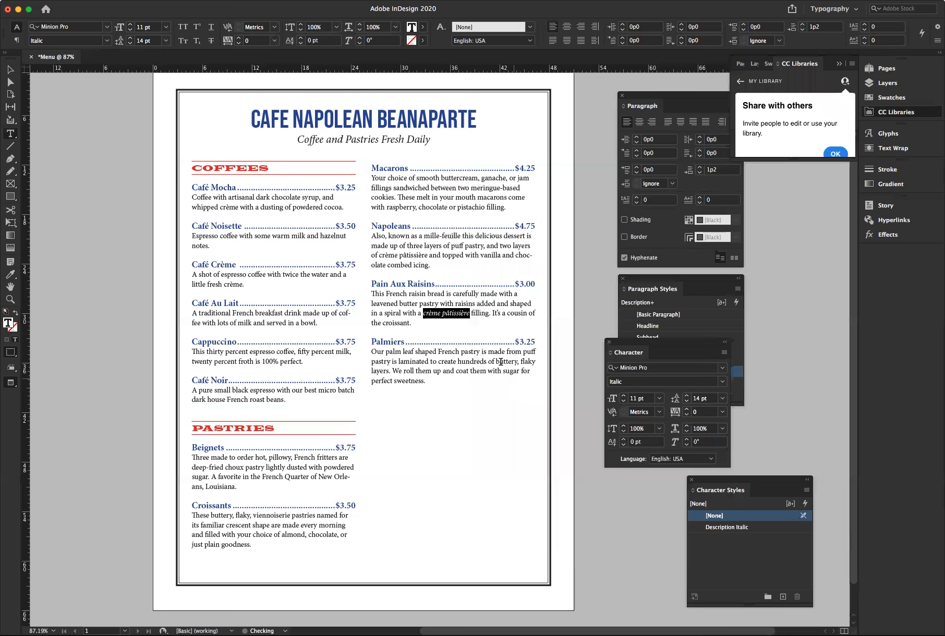
pyautogui.click(729, 528)
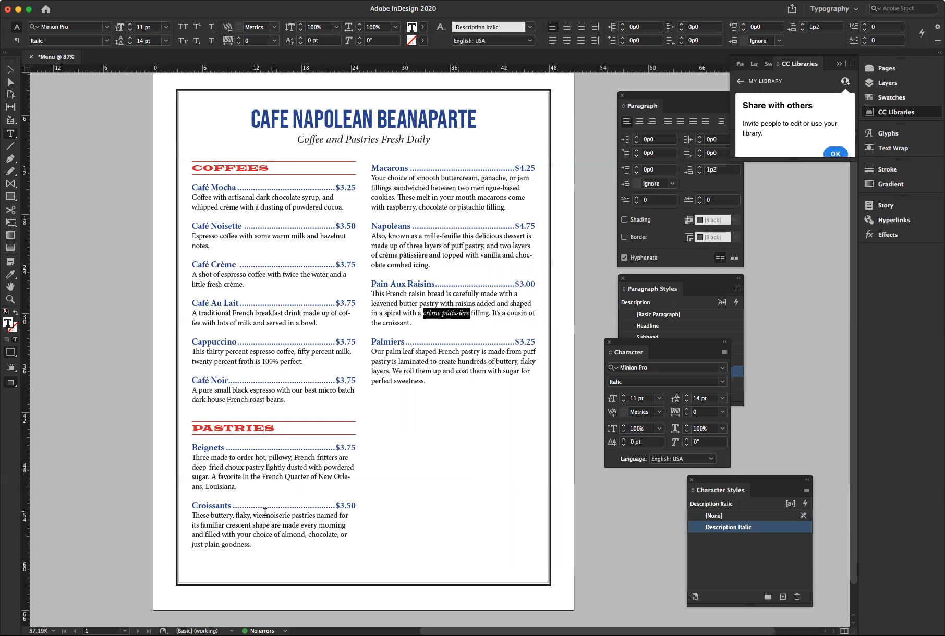
# Apply the Description Italic character style to the word "viennoiserie" in the Croissants description
pyautogui.moveTo(254, 515); pyautogui.dragTo(292, 516)
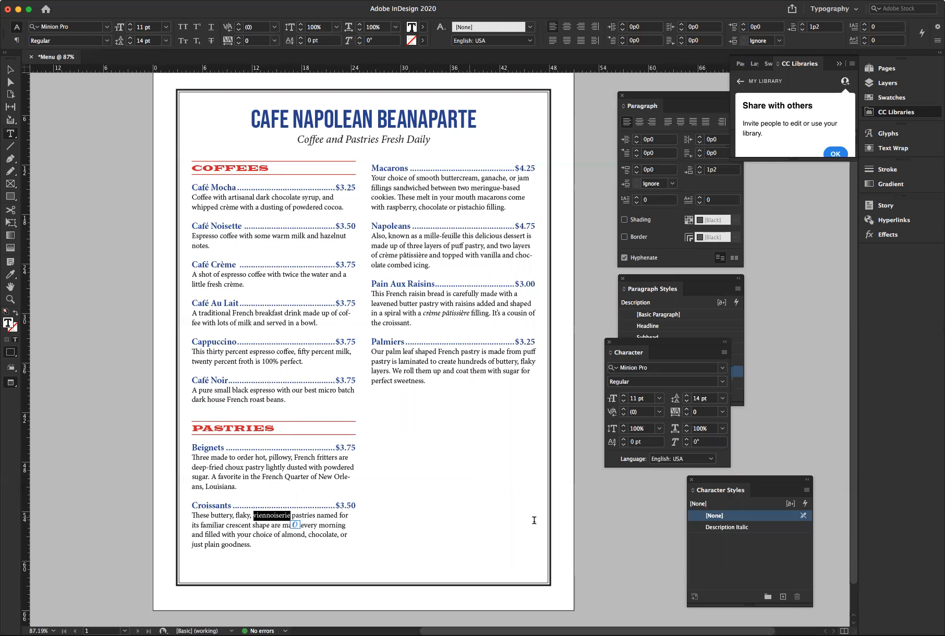
pyautogui.click(738, 528)
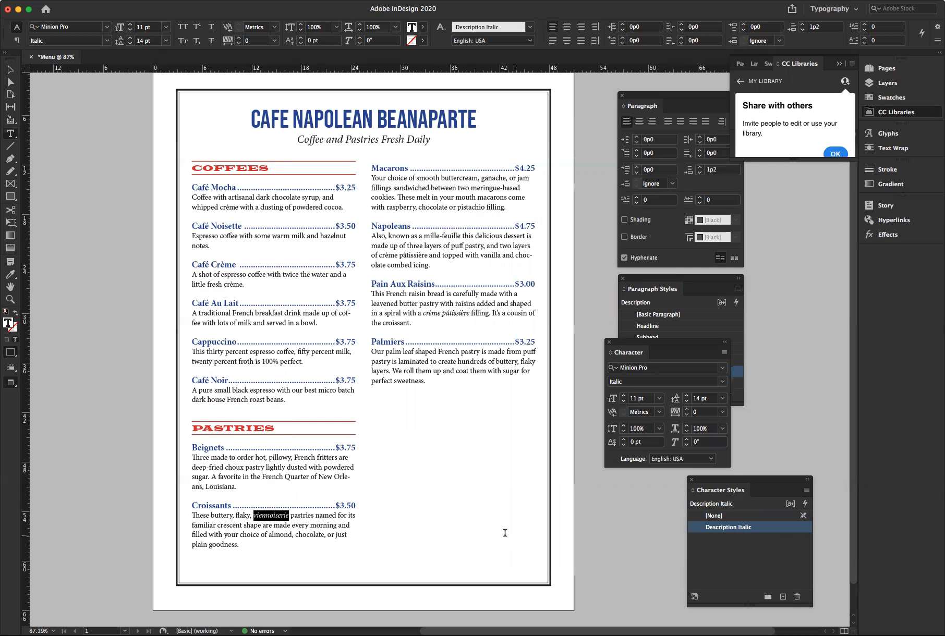
pyautogui.click(315, 466)
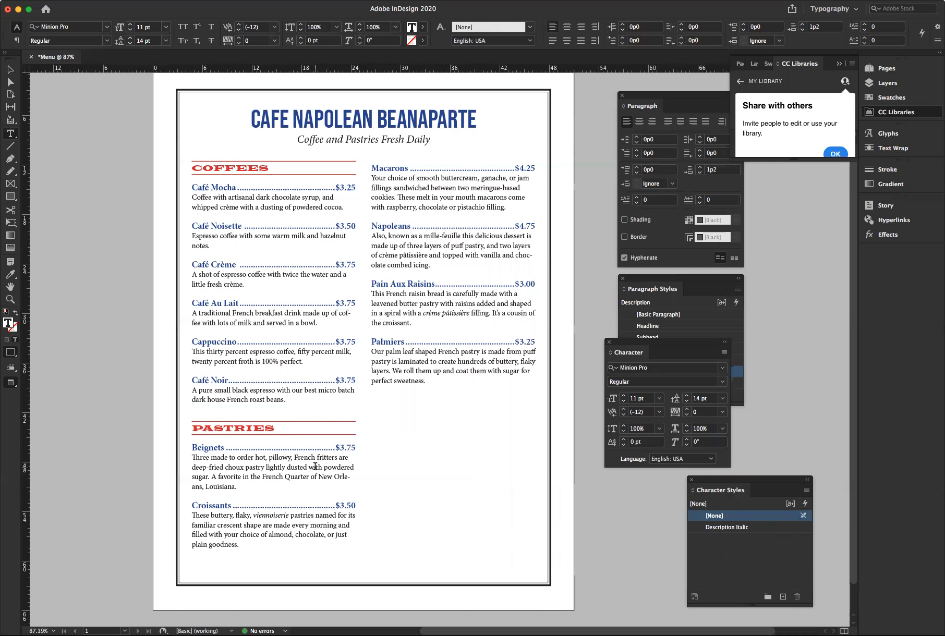
# Move the character settings off the paragraph styles list and turn off hyphenation in the Description paragraph style
pyautogui.moveTo(675, 340); pyautogui.dragTo(829, 307)
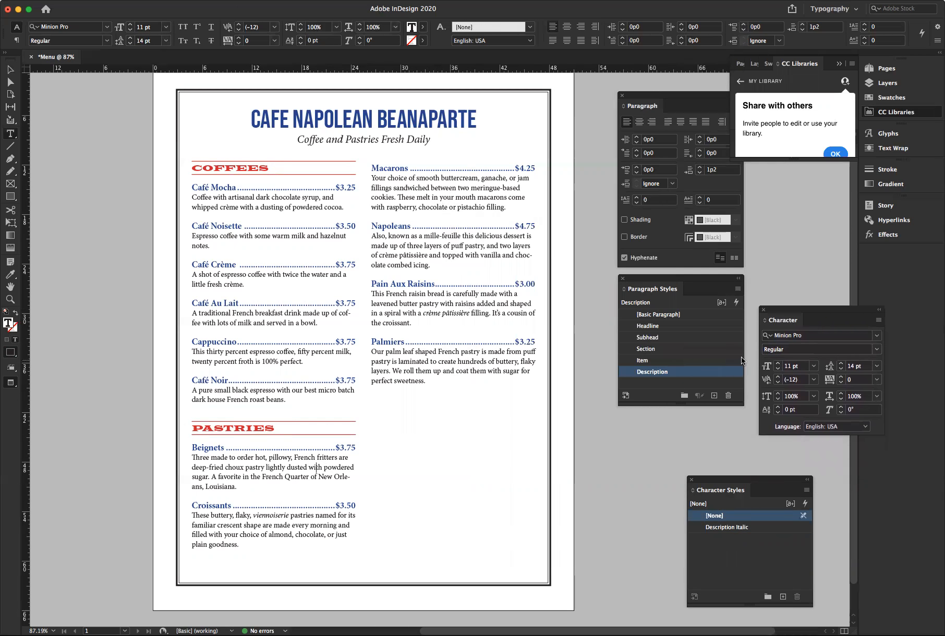
pyautogui.doubleClick(654, 373)
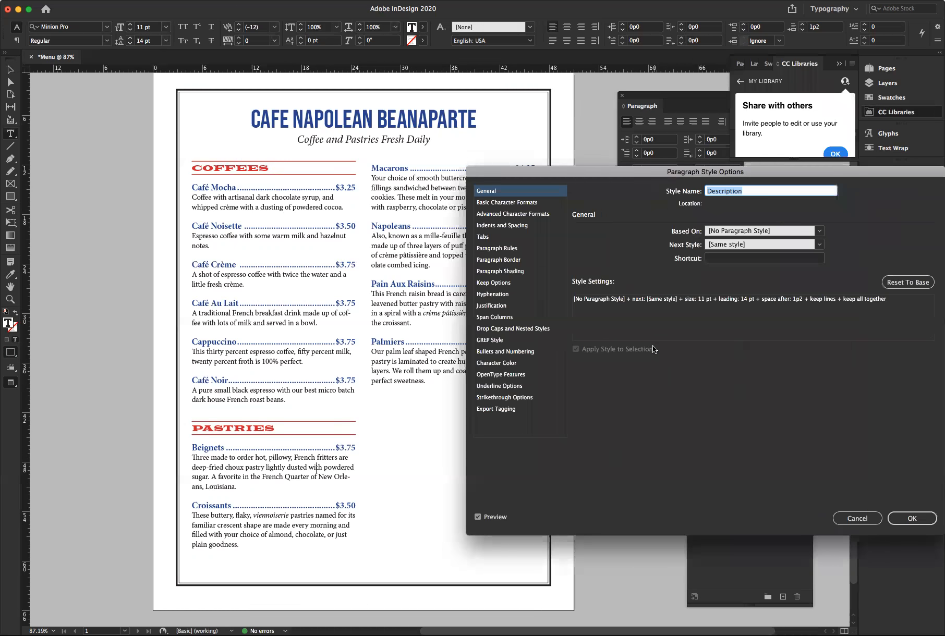
pyautogui.click(492, 295)
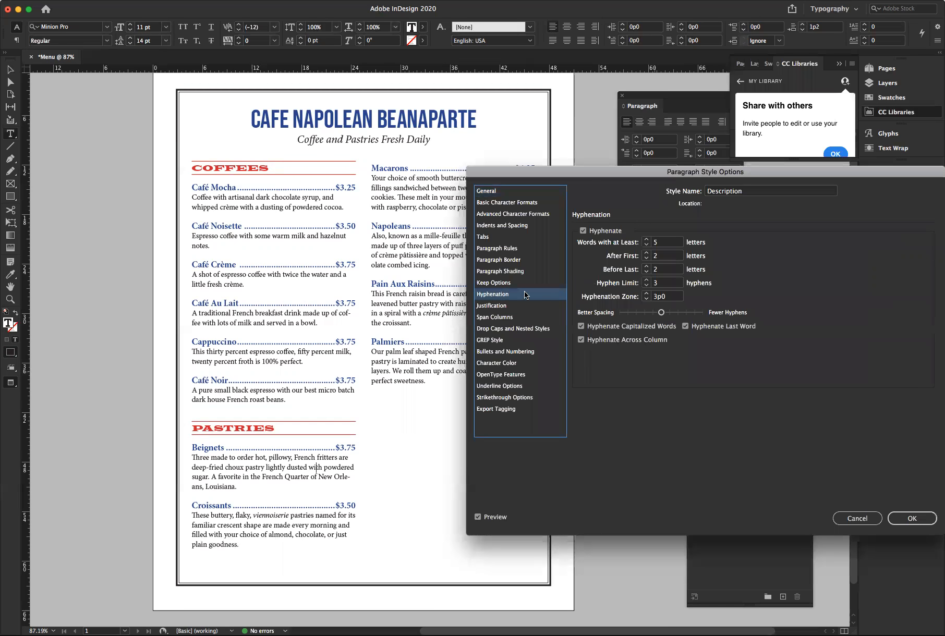
pyautogui.click(583, 231)
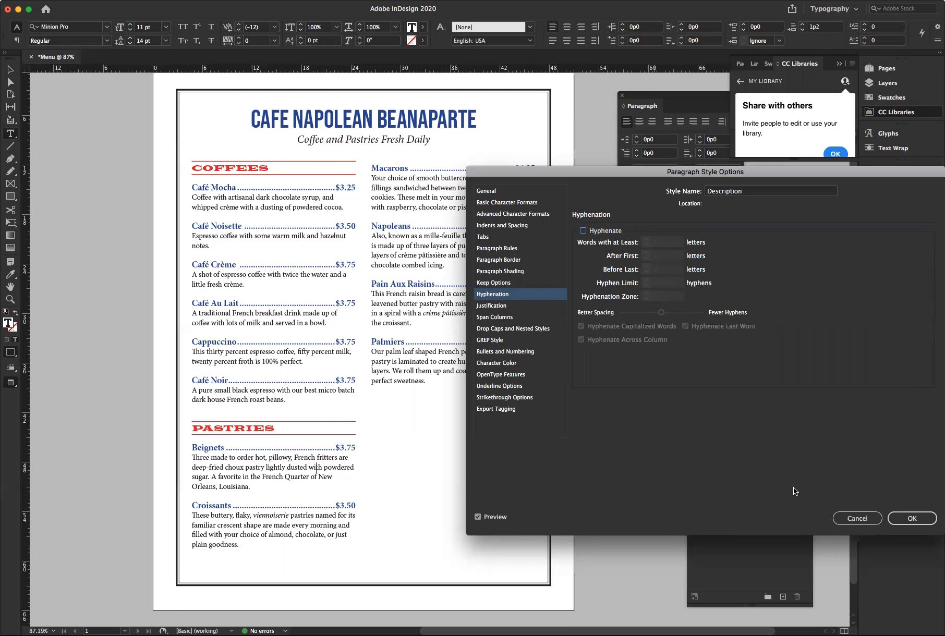
pyautogui.click(915, 518)
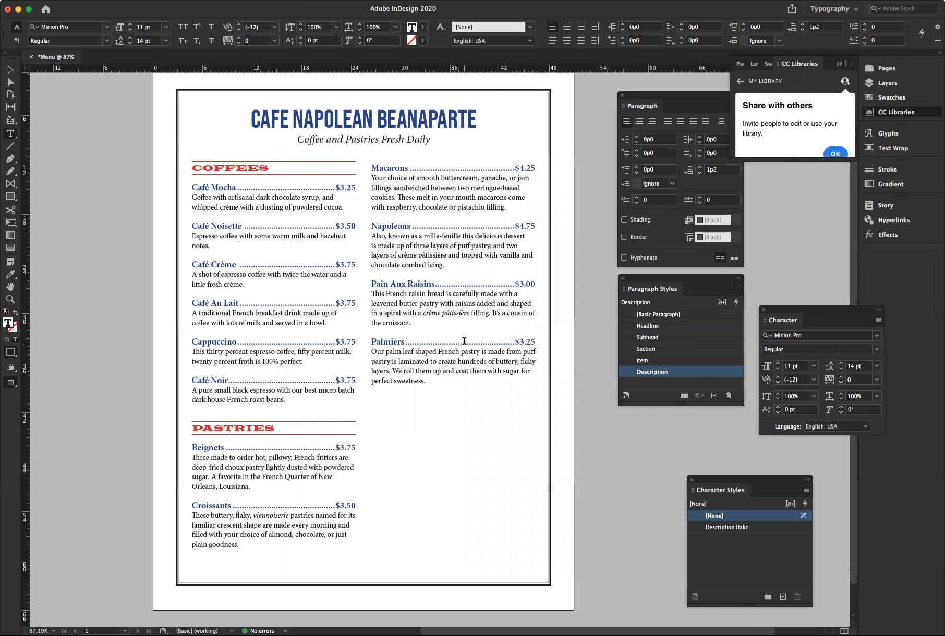
# Insert a paragraph break before "and chocolate combed icing" in the Napoleans description
pyautogui.click(522, 255)
pyautogui.press('Return')
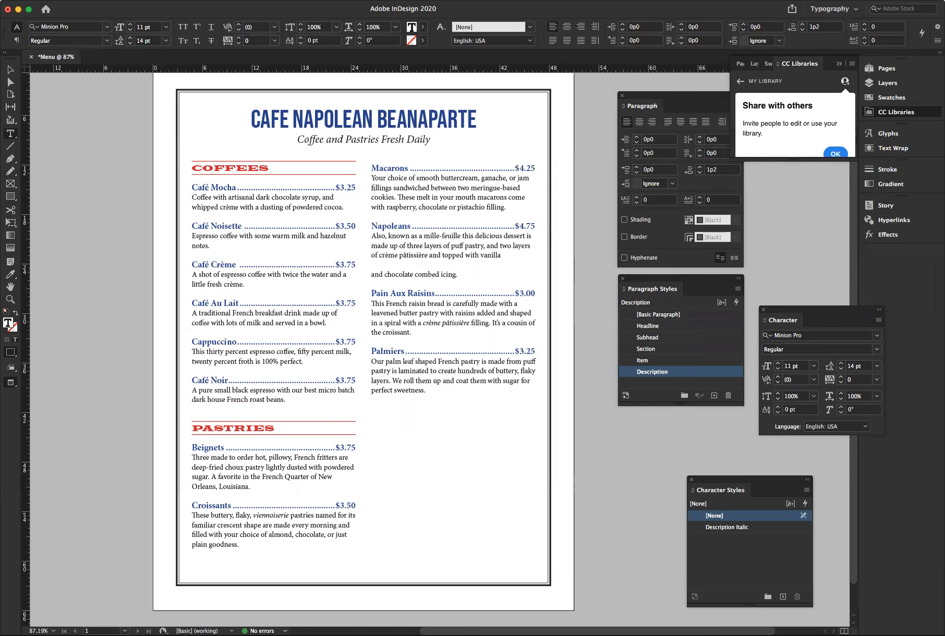
# Replace the paragraph break before "and chocolate combed icing" in the Napoleans description with a forced line break, and add another before "is made up"
pyautogui.press('BackSpace')
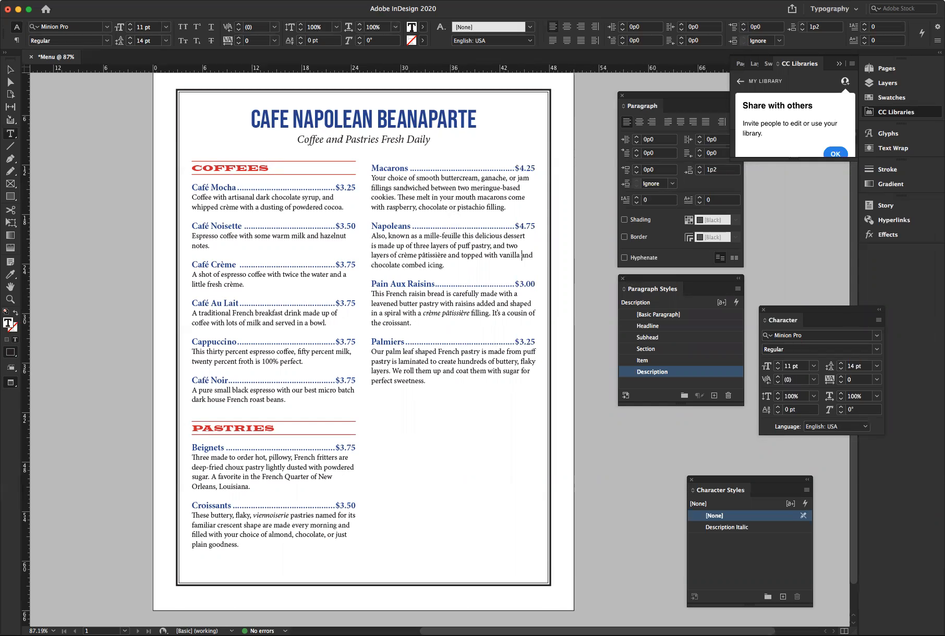
pyautogui.hotkey('shift', 'Return')
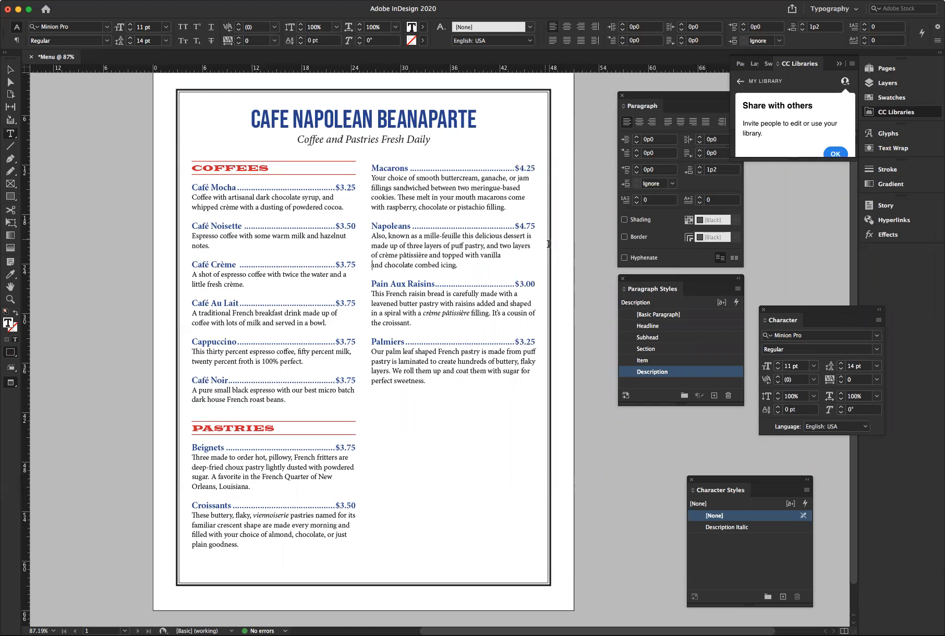
pyautogui.click(527, 236)
pyautogui.hotkey('shift', 'Return')
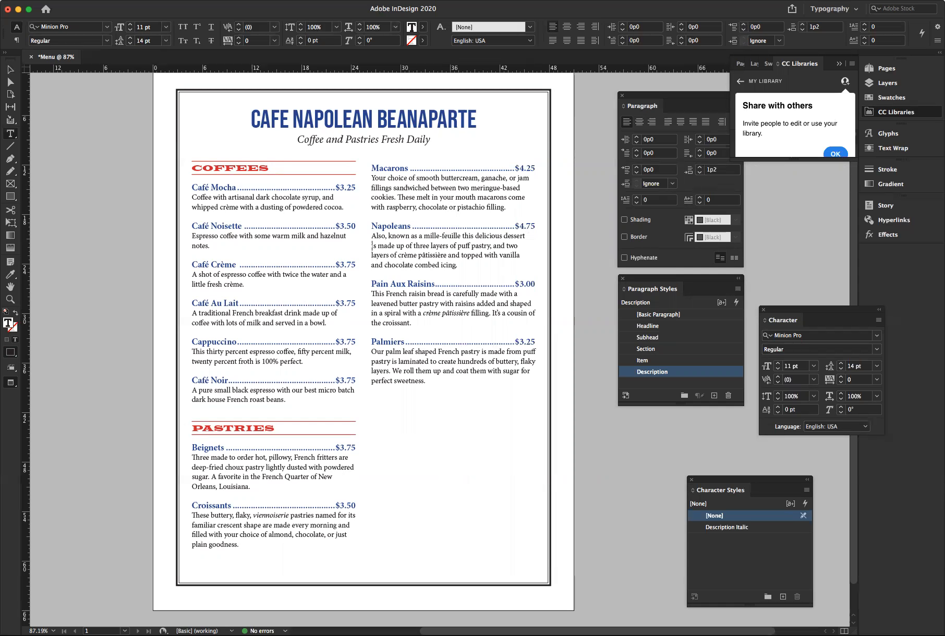
# Insert forced line breaks before "puff pastry" in the Palmiers description and before "a little fresh crème" in the Café Crème description
pyautogui.click(522, 353)
pyautogui.hotkey('shift', 'Return')
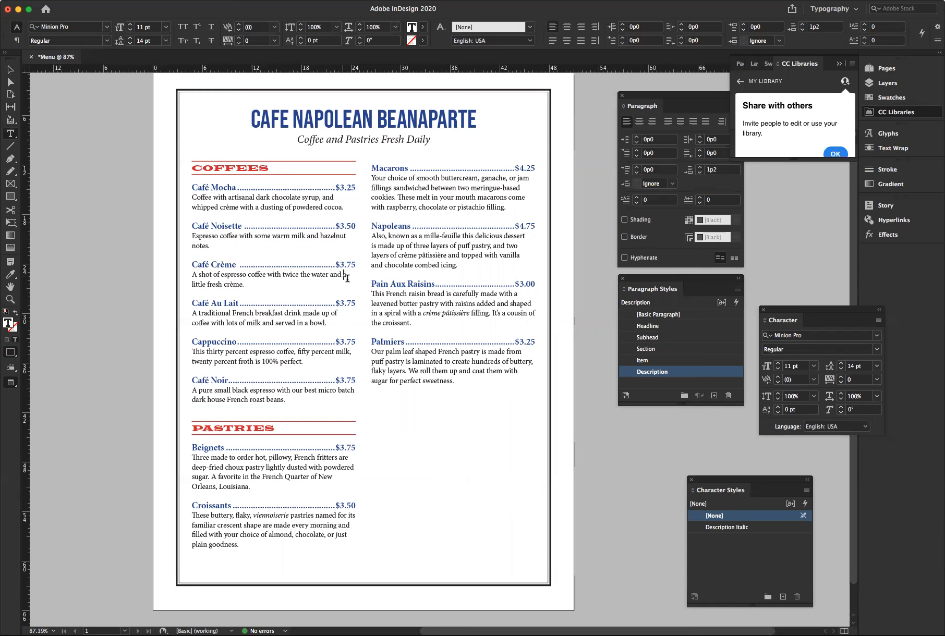
pyautogui.hotkey('shift', 'Return')
pyautogui.scroll(-1, 328, 240)
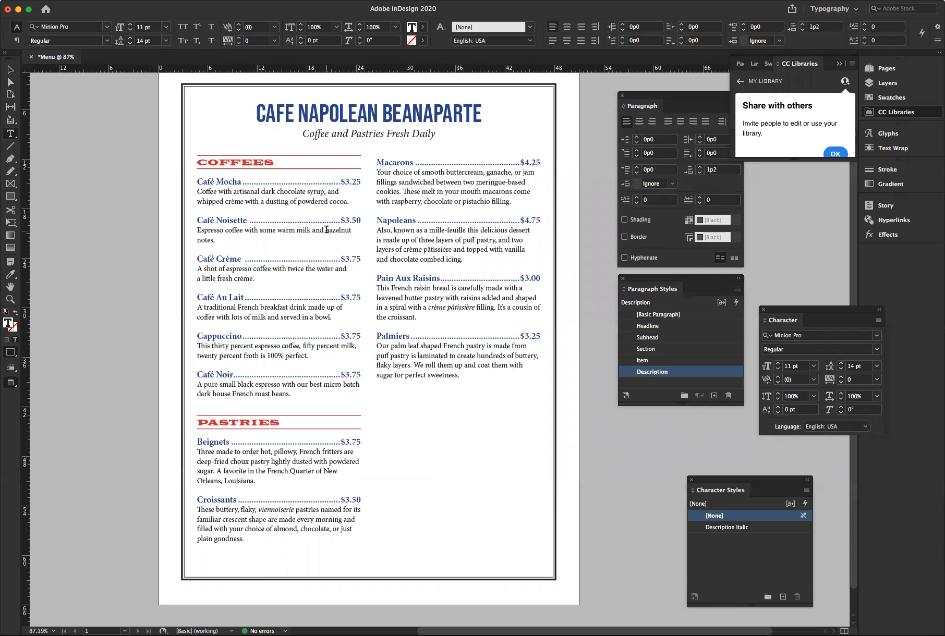
pyautogui.click(326, 230)
pyautogui.hotkey('shift', 'Return')
pyautogui.press('super+z')
# Insert a forced line break before "and hazelnut notes" in the Café Noisette description
pyautogui.scroll(-2, 331, 242)
pyautogui.hscroll(1, 332, 243)
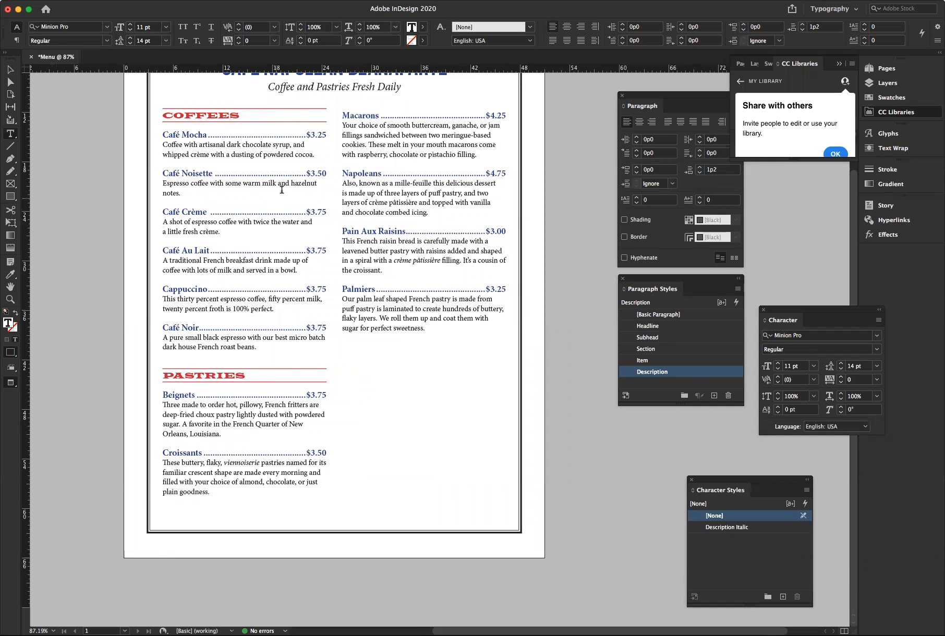
pyautogui.click(278, 184)
pyautogui.hotkey('shift', 'Return')
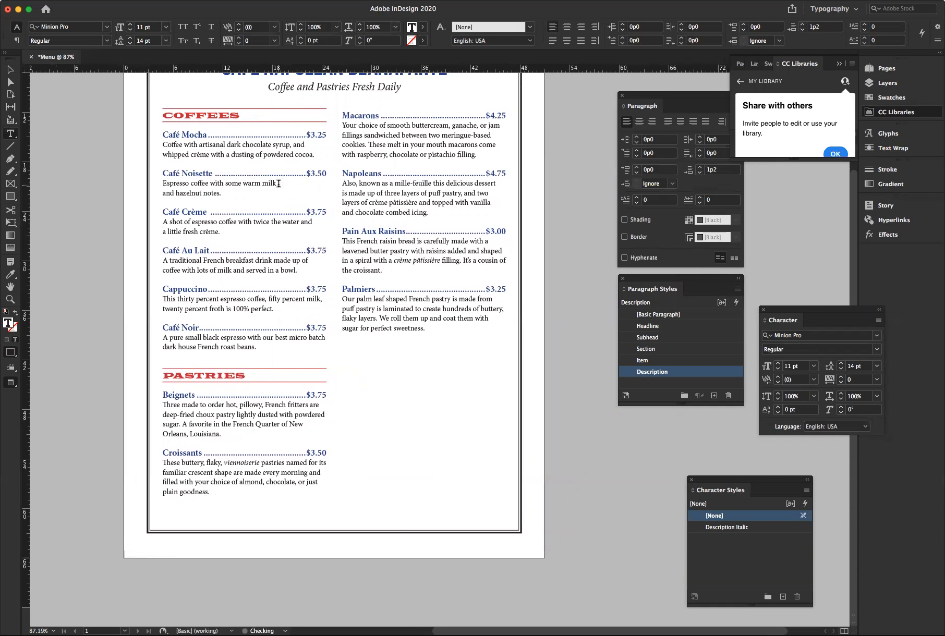
# Insert forced line breaks before "micro batch" in the Café Noir description and before "of coffee" in the Café Au Lait description
pyautogui.hscroll(-1, 271, 209)
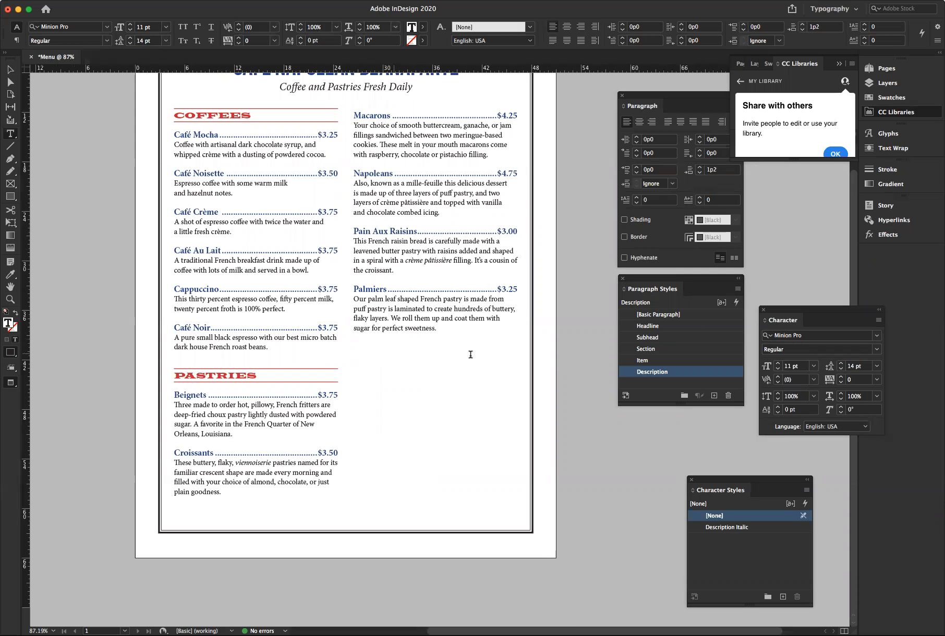
pyautogui.hotkey('shift', 'Return')
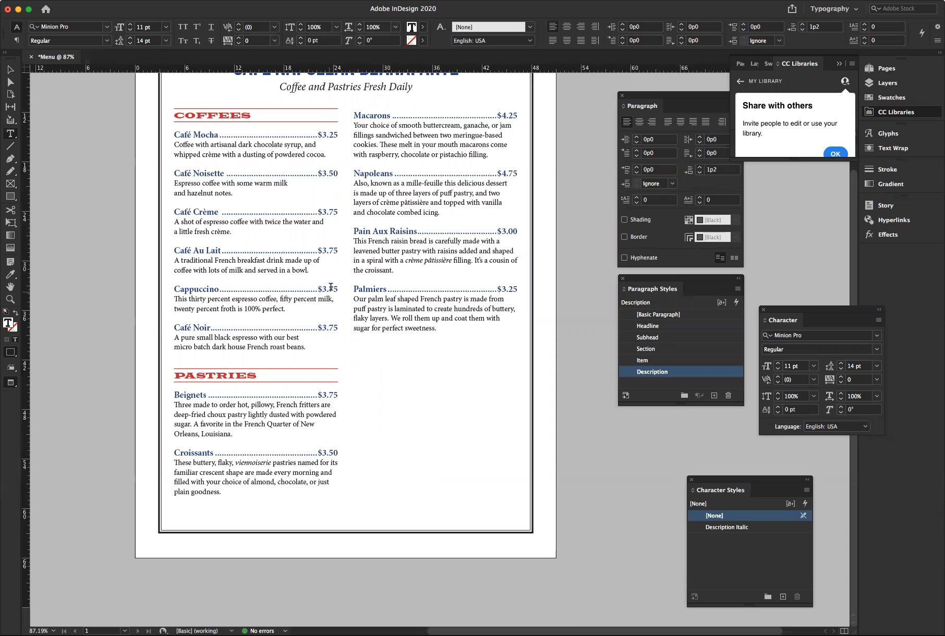
pyautogui.hotkey('shift', 'Return')
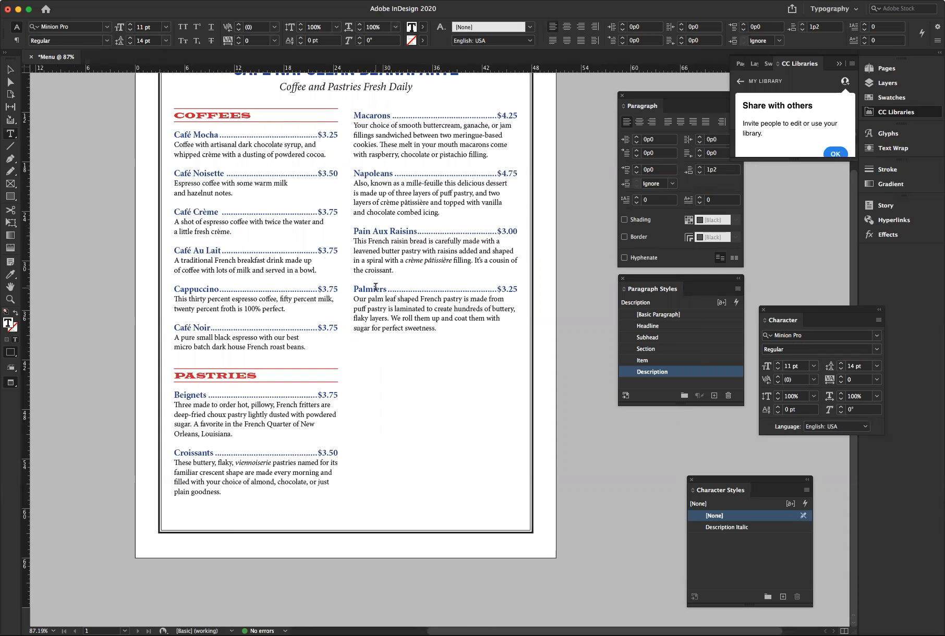
# Move the forced line break in the Café Crème description so the second line starts with "and a little fresh crème"
pyautogui.click(313, 222)
pyautogui.hotkey('shift', 'Return')
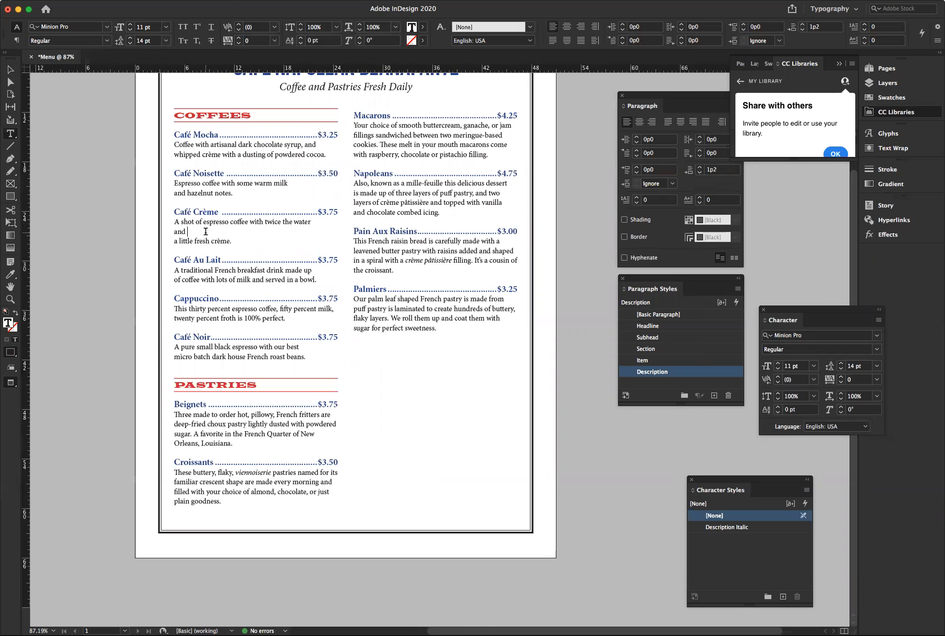
pyautogui.press('Delete')
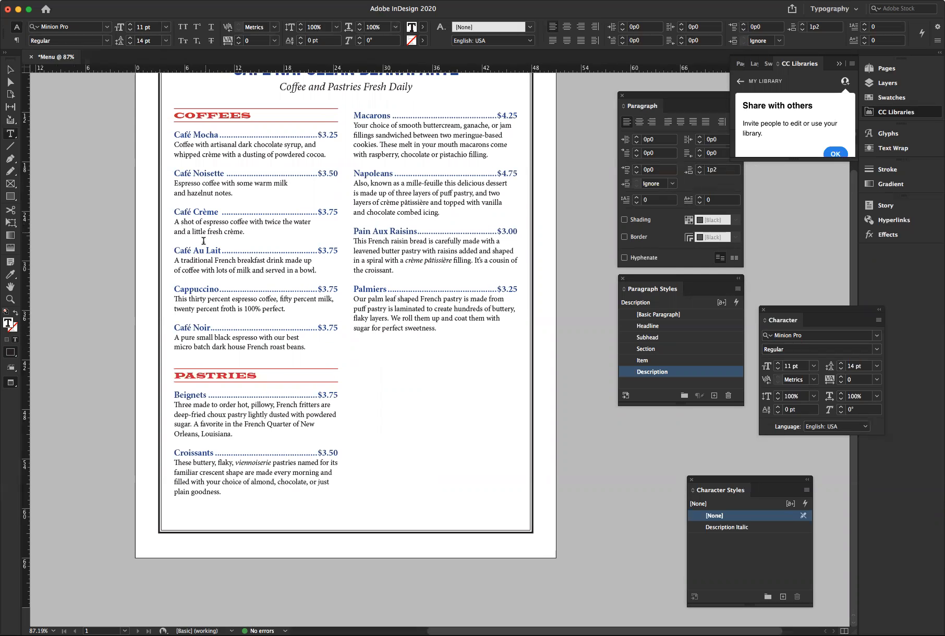
# Insert forced line breaks before "for its familiar" and before "or just plain goodness" in the Croissants description
pyautogui.click(320, 462)
pyautogui.hotkey('shift', 'Return')
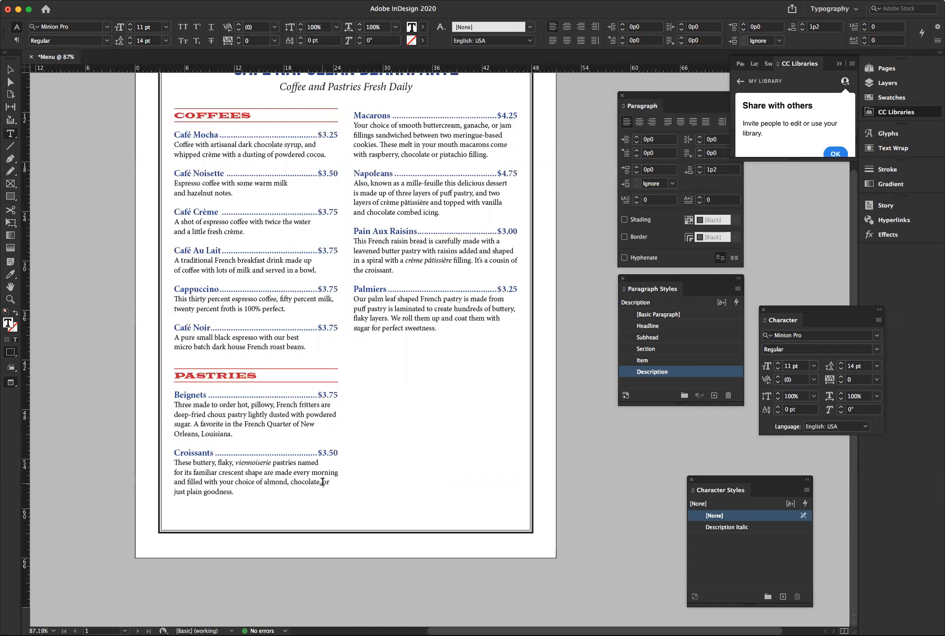
pyautogui.hotkey('shift', 'Return')
# Switch the document to Normal screen mode to show the hidden characters
pyautogui.scroll(1, 315, 321)
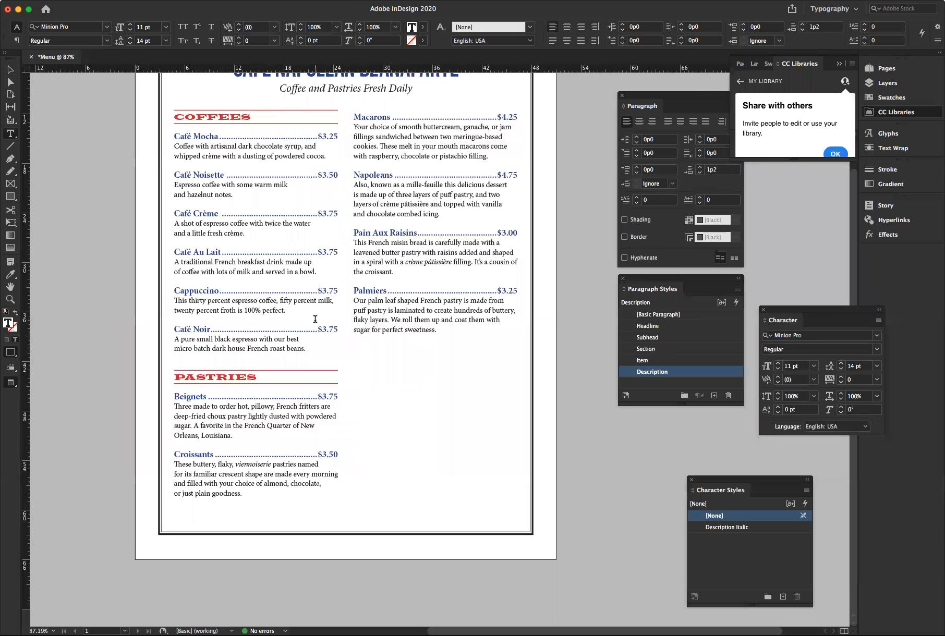
pyautogui.scroll(2, 315, 323)
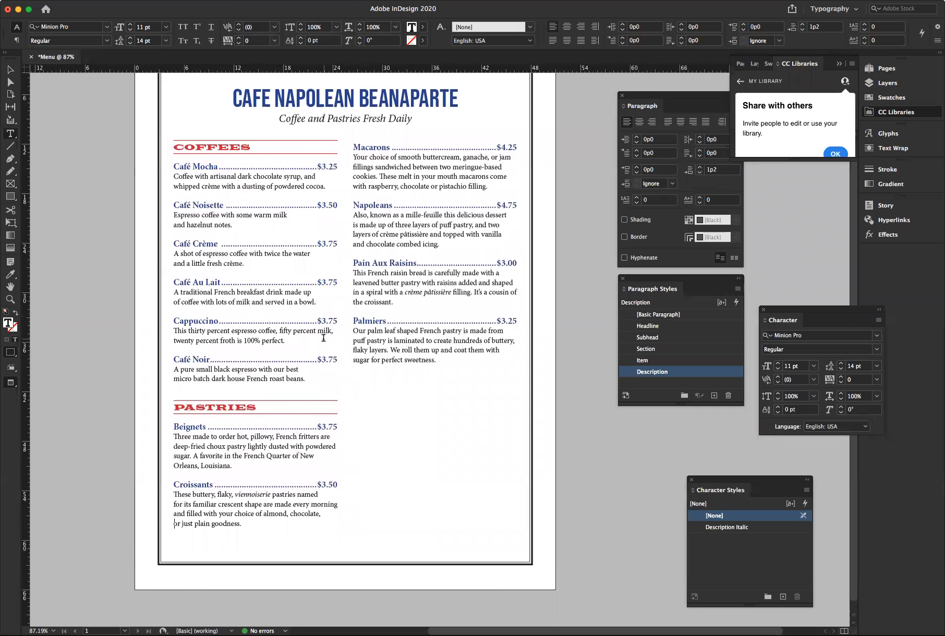
pyautogui.click(156, 1)
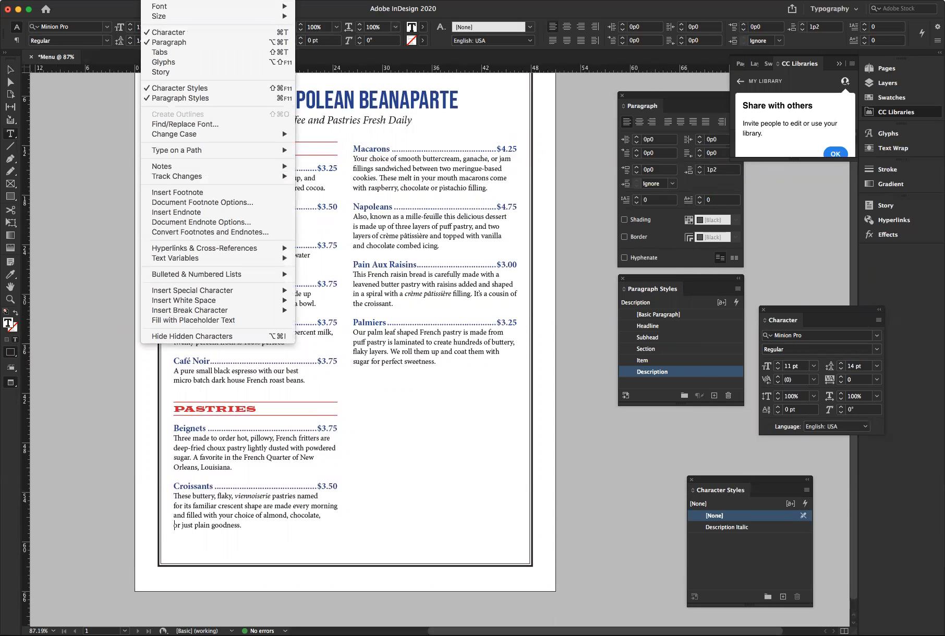
pyautogui.press('Escape')
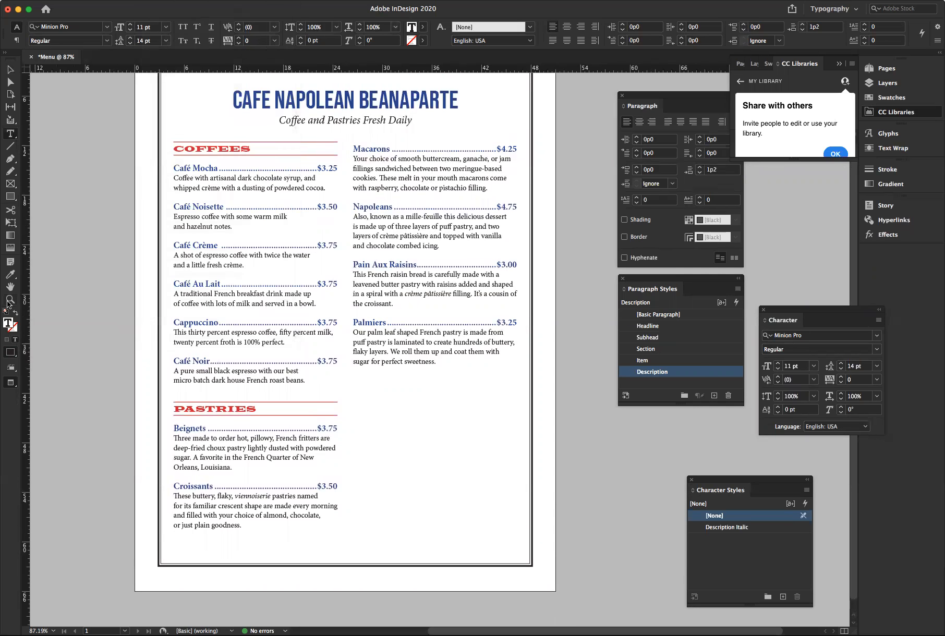
pyautogui.click(11, 384)
pyautogui.click(47, 397)
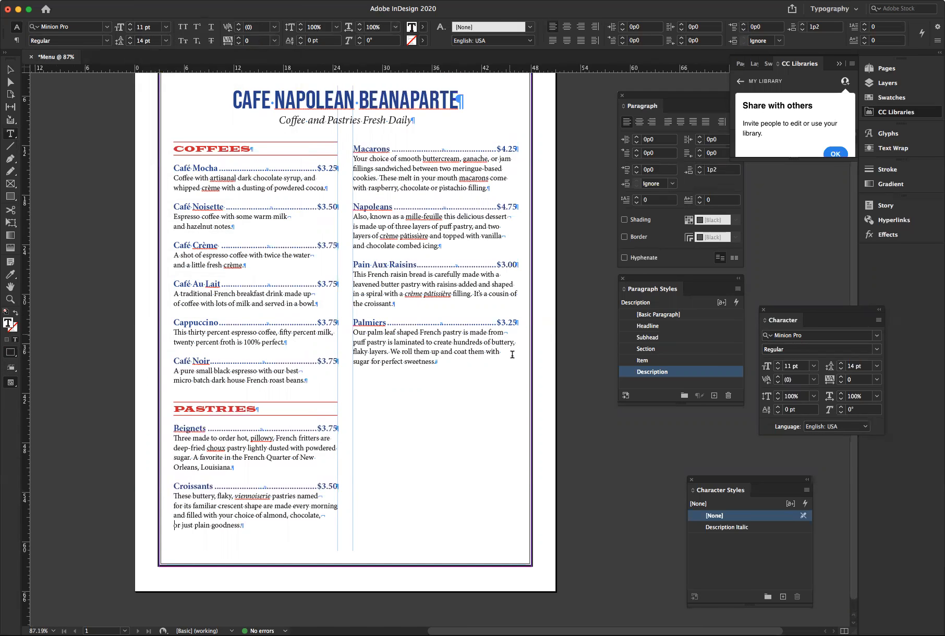
# Deselect the text frame and examine the hidden characters in the Palmiers entry up close, including line break, tab, paragraph and end-of-story marks
pyautogui.click(10, 69)
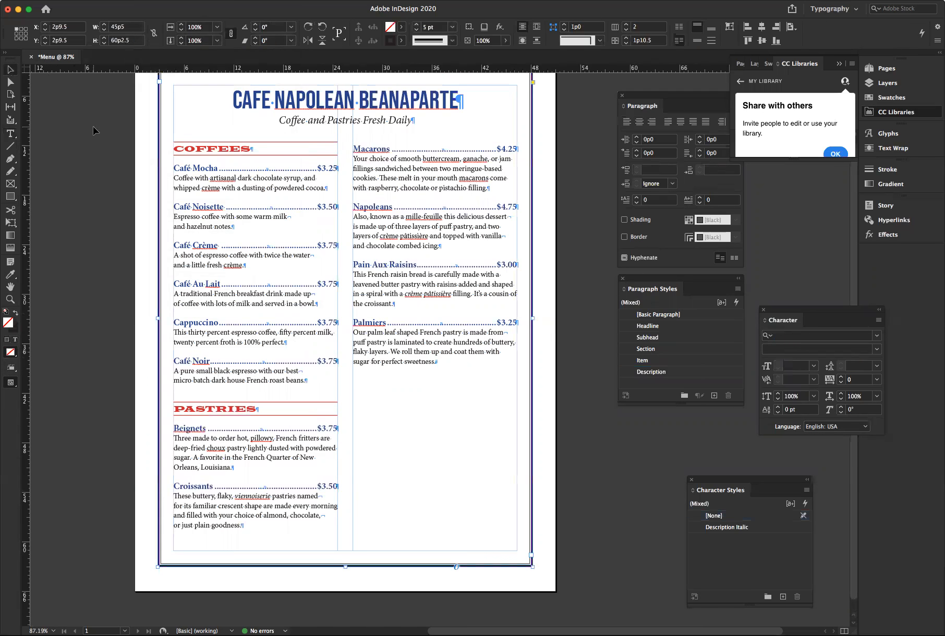
pyautogui.click(344, 242)
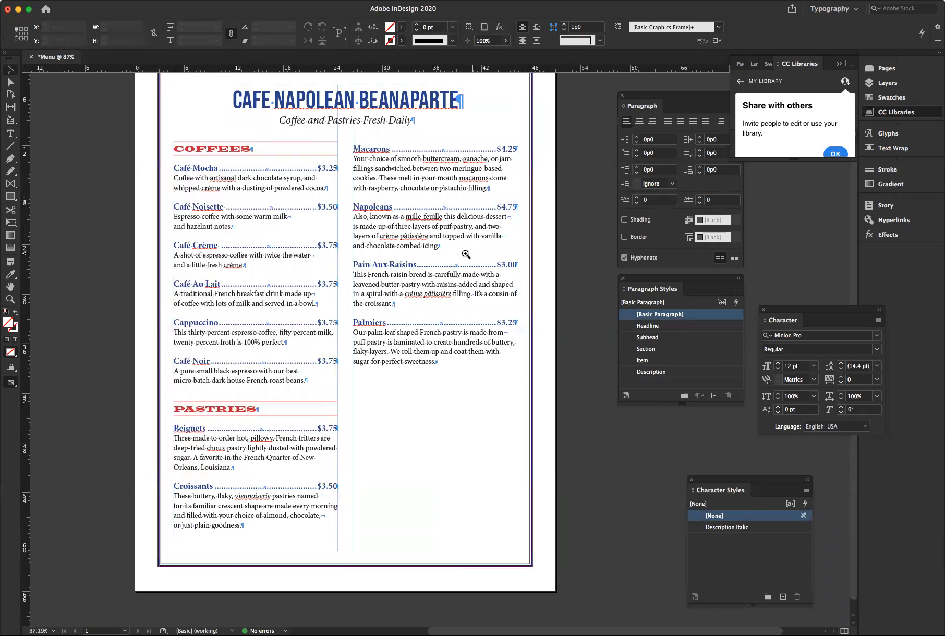
pyautogui.moveTo(451, 317); pyautogui.dragTo(534, 386)
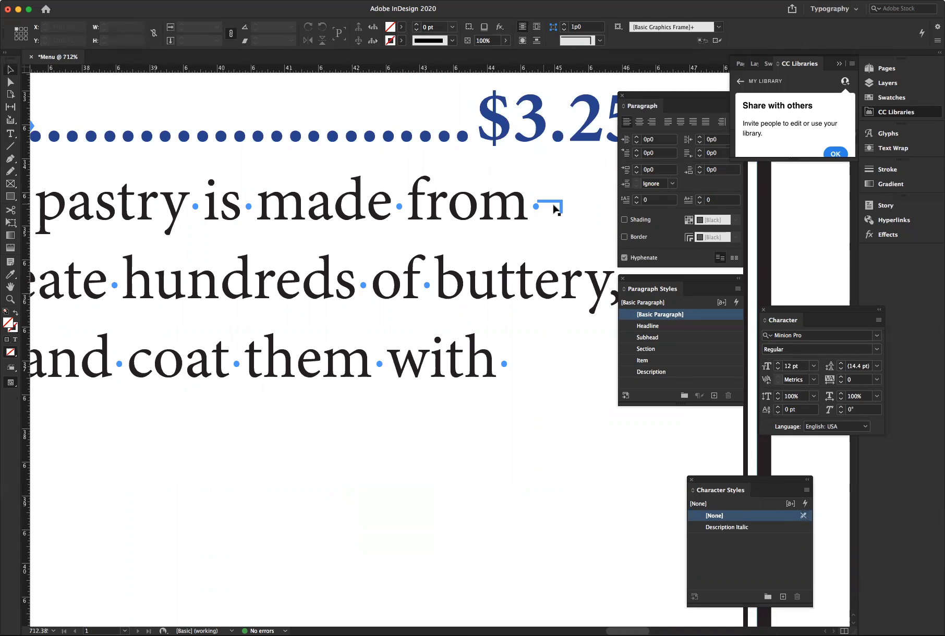
pyautogui.hscroll(6, 496, 244)
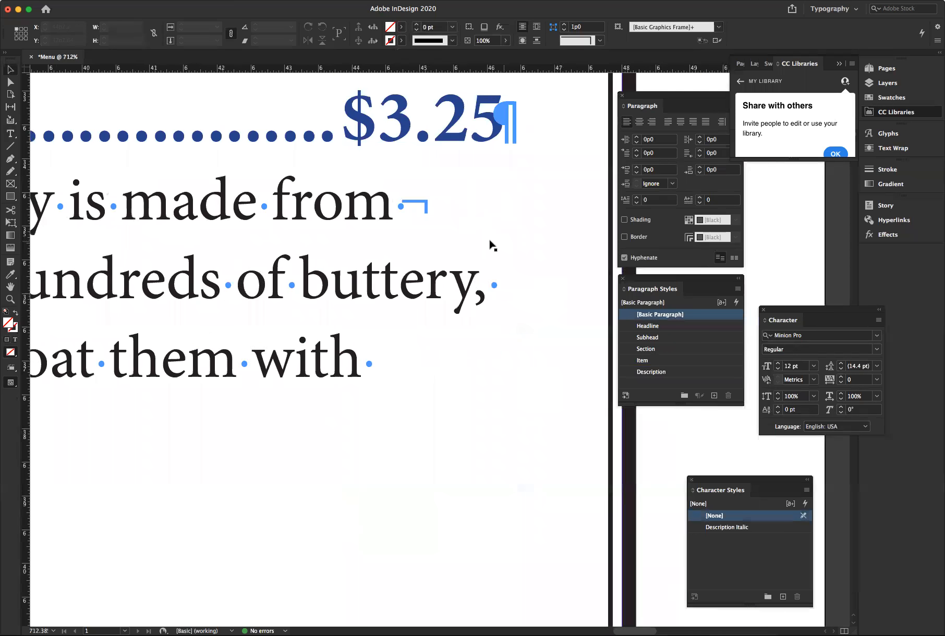
pyautogui.hscroll(-10, 511, 243)
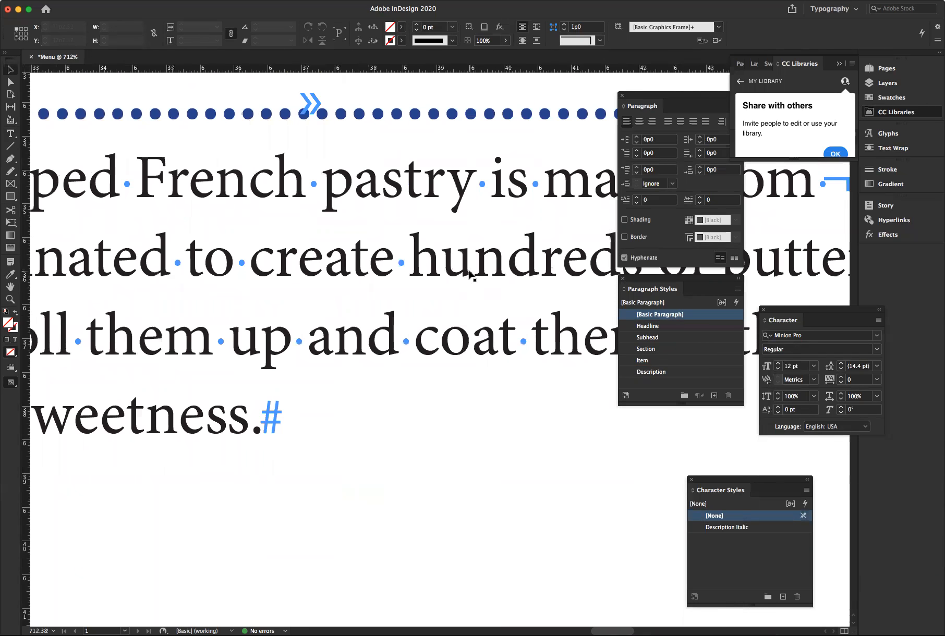
pyautogui.hscroll(10, 468, 270)
pyautogui.scroll(2, 469, 270)
pyautogui.hscroll(-1, 469, 270)
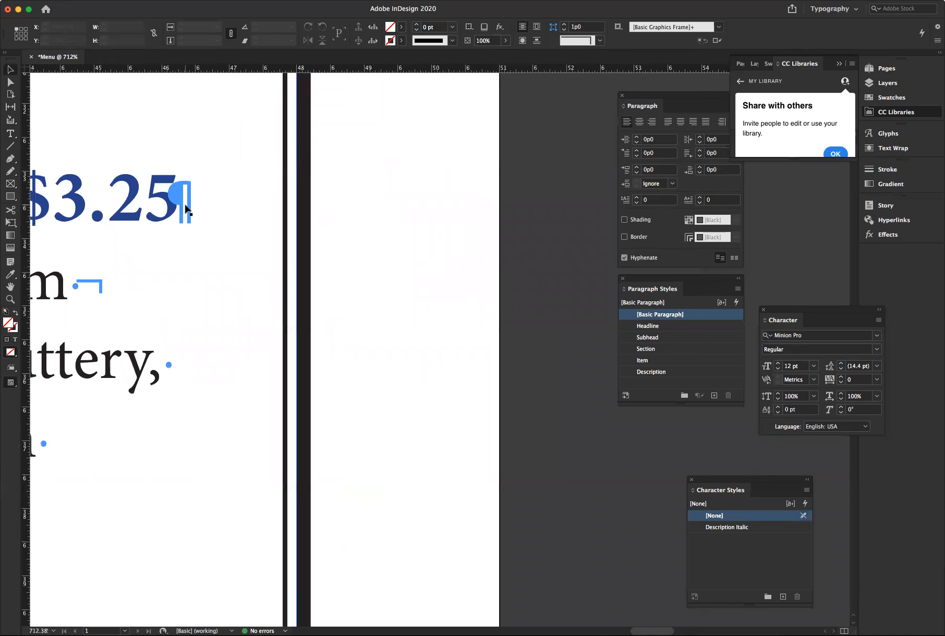
pyautogui.press('super+0')
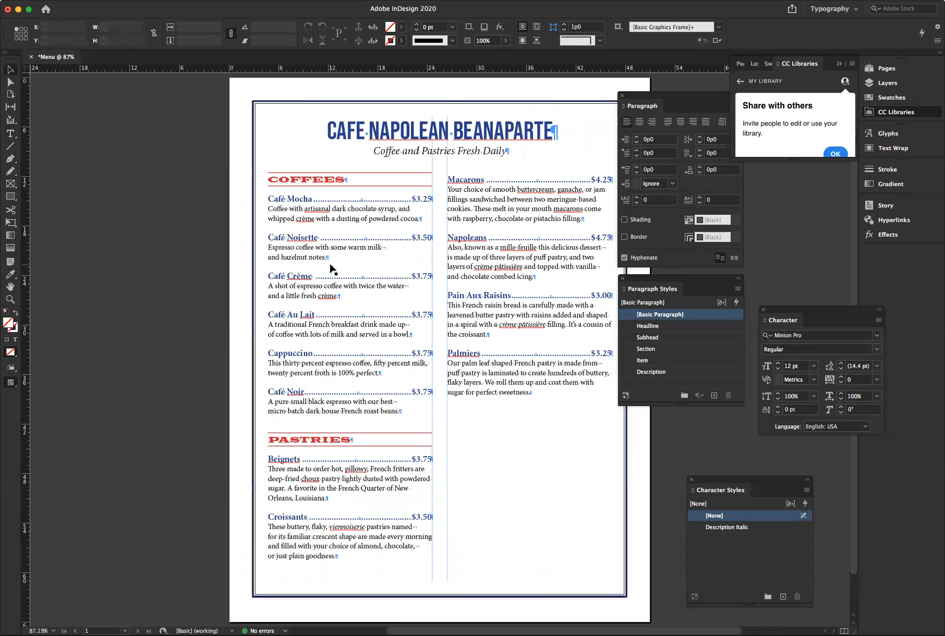
# Apply the Description Italic character style to "mille-feuille" and "crème pâtissière" in the Napoleans description
pyautogui.doubleClick(508, 254)
pyautogui.moveTo(499, 248); pyautogui.dragTo(537, 248)
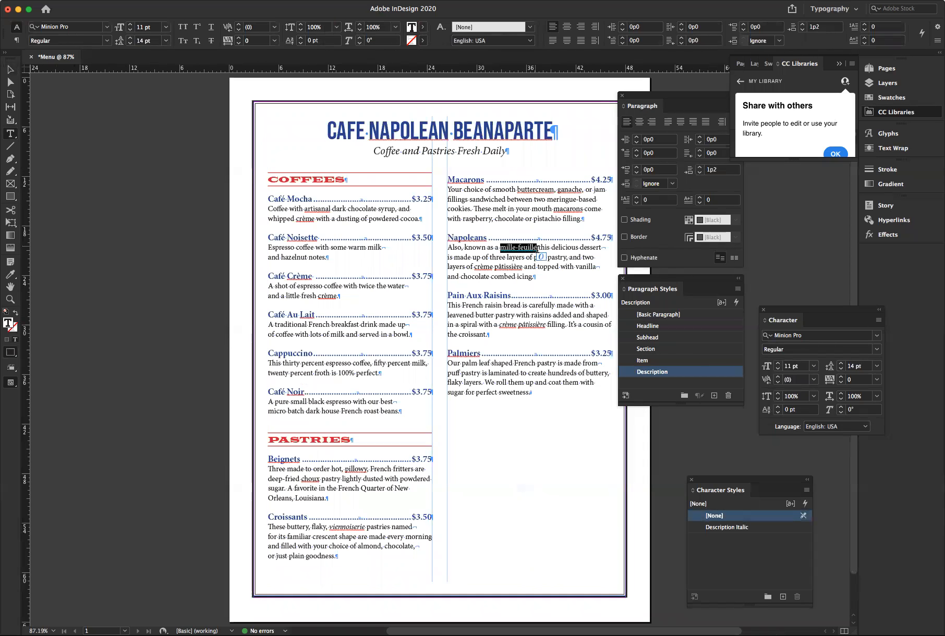
pyautogui.click(731, 528)
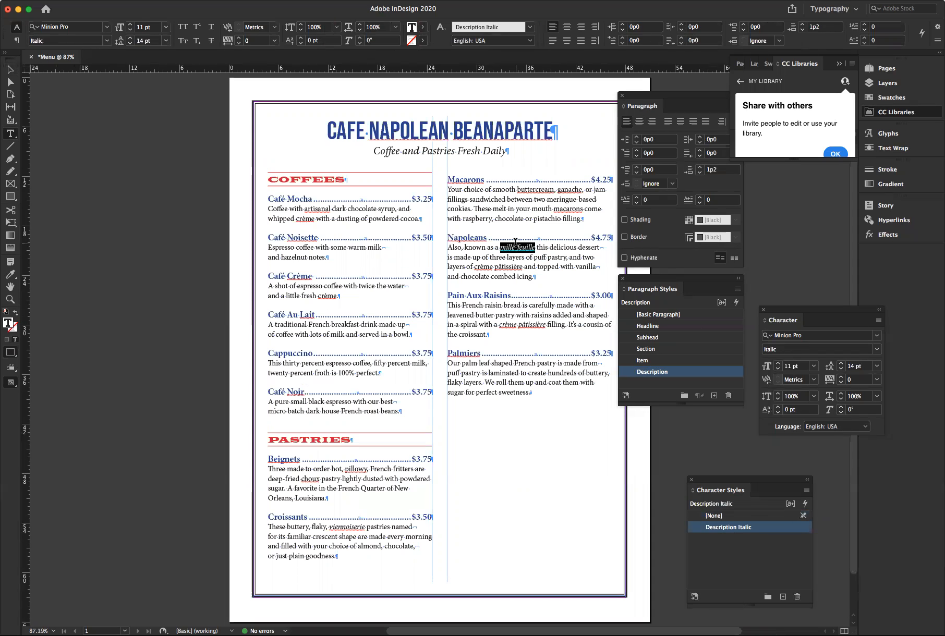
pyautogui.moveTo(473, 268); pyautogui.dragTo(520, 267)
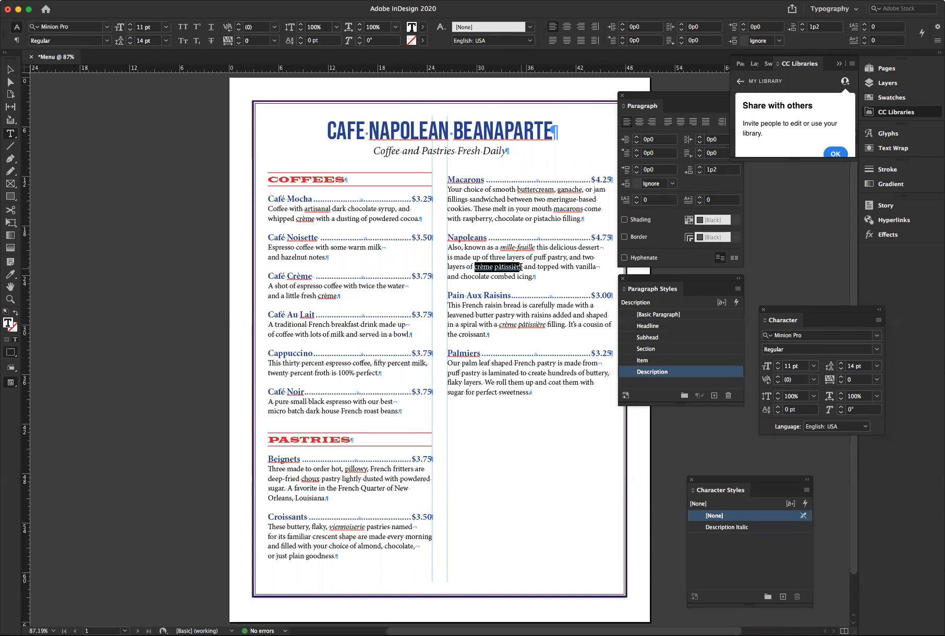
pyautogui.click(732, 528)
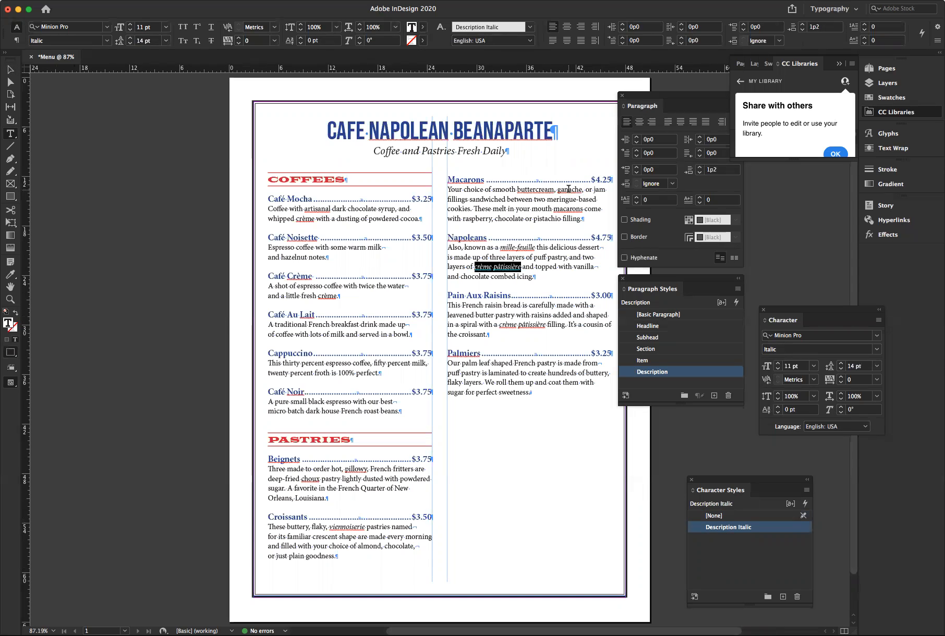
# Apply the Description Italic character style to "ganache" in the Macarons description and "crème" in the Café Crème description
pyautogui.moveTo(557, 189); pyautogui.dragTo(581, 189)
pyautogui.click(735, 528)
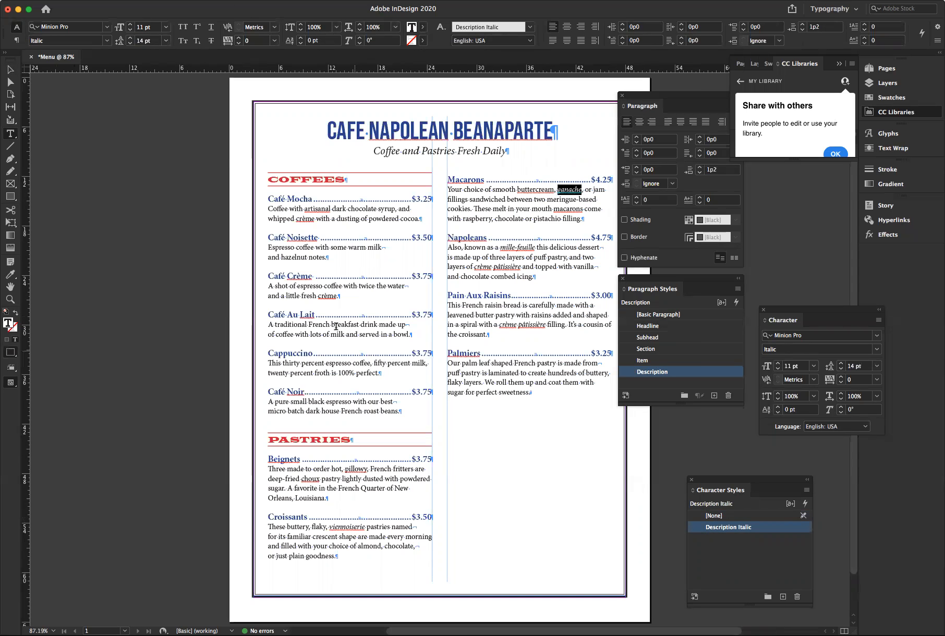
pyautogui.scroll(-1, 108, 173)
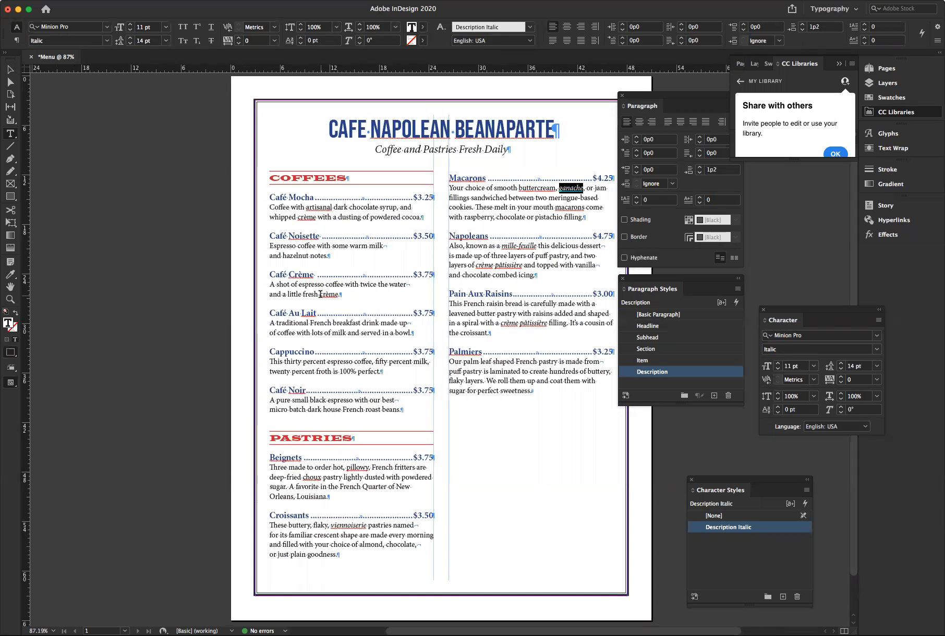
pyautogui.moveTo(320, 294); pyautogui.dragTo(340, 295)
pyautogui.click(729, 527)
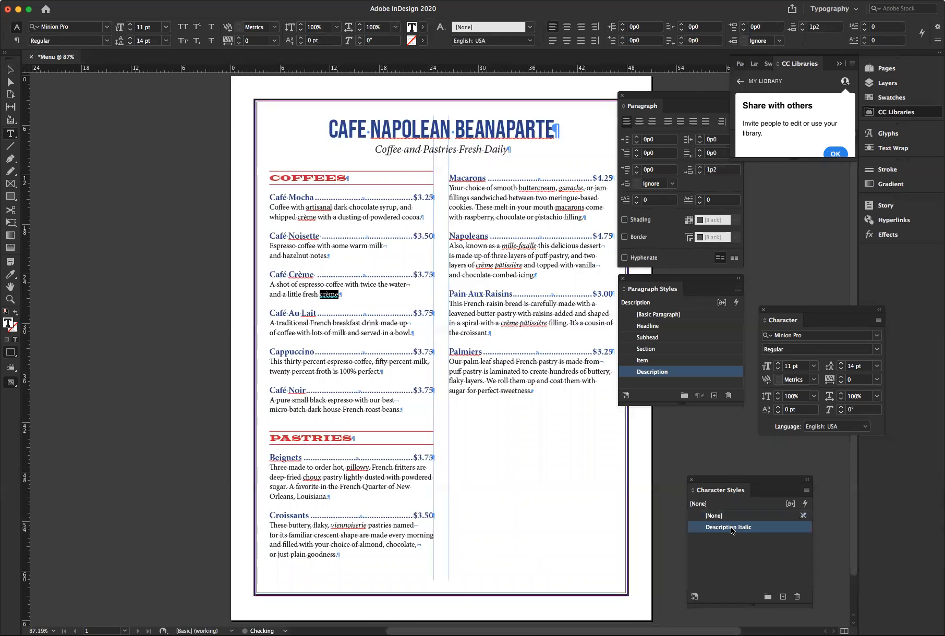
pyautogui.click(370, 316)
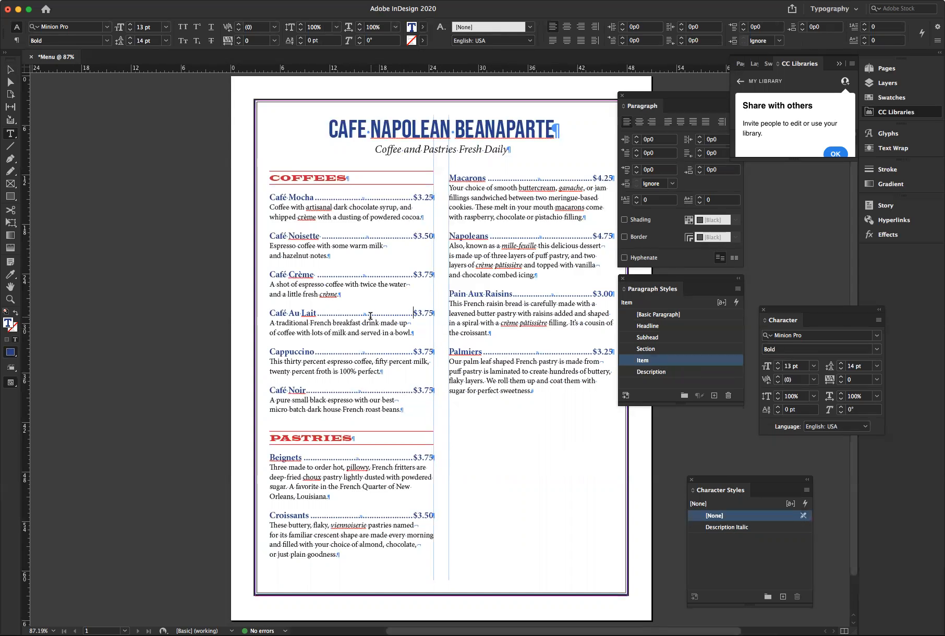
# Apply the Description Italic character style to "choux" in the Beignets description
pyautogui.doubleClick(303, 478)
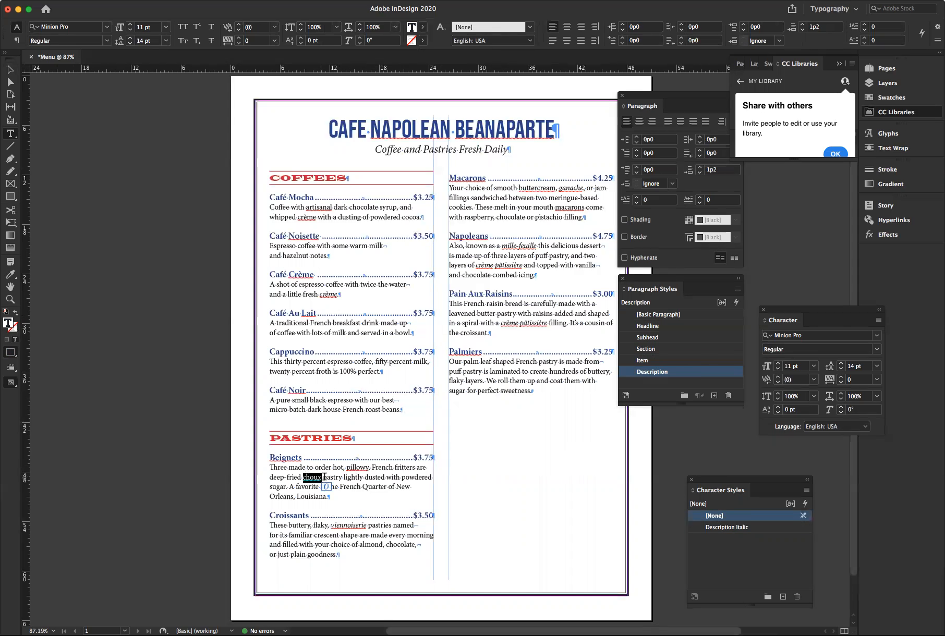
pyautogui.click(729, 528)
pyautogui.click(377, 503)
pyautogui.hscroll(5, 422, 343)
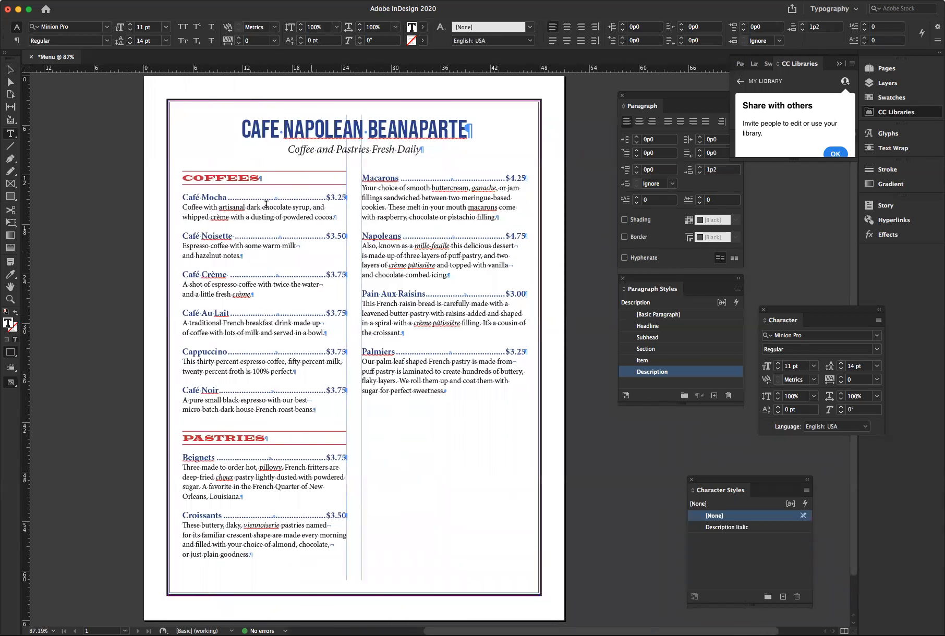
# Switch the document to Preview mode and set the leader dots after Café Mocha to 10 pt
pyautogui.click(10, 384)
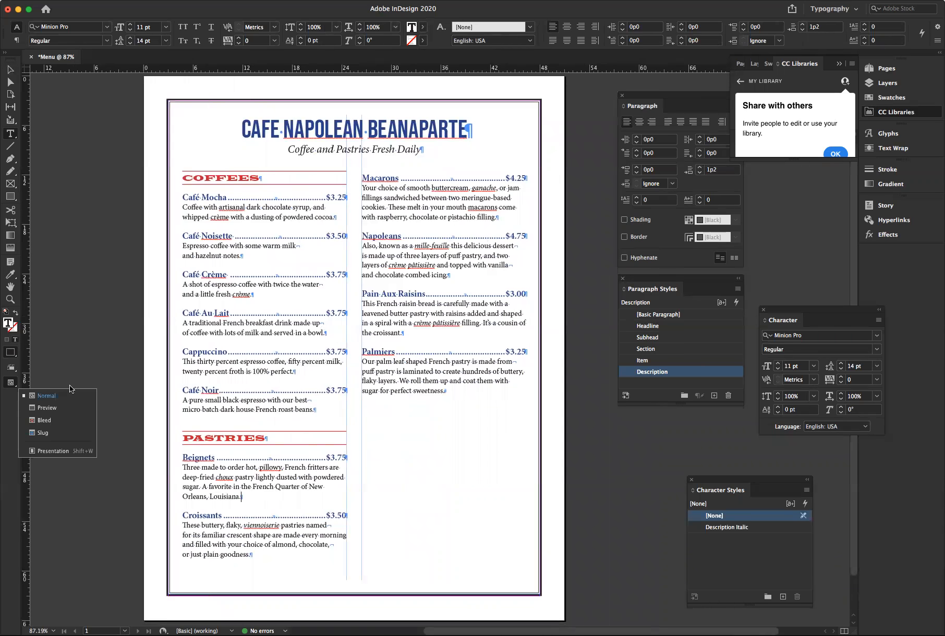
pyautogui.click(49, 410)
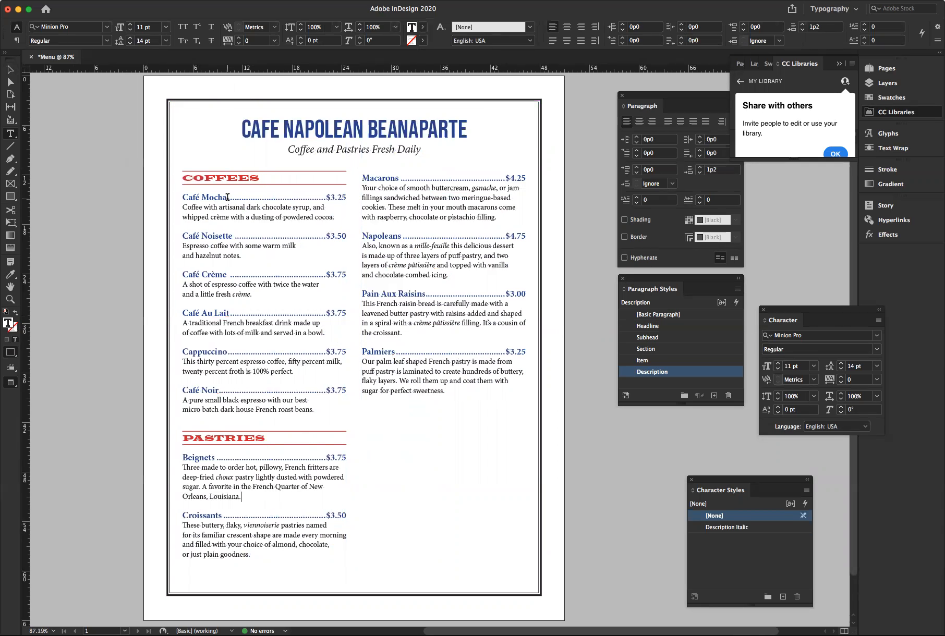
pyautogui.moveTo(227, 198); pyautogui.dragTo(291, 196)
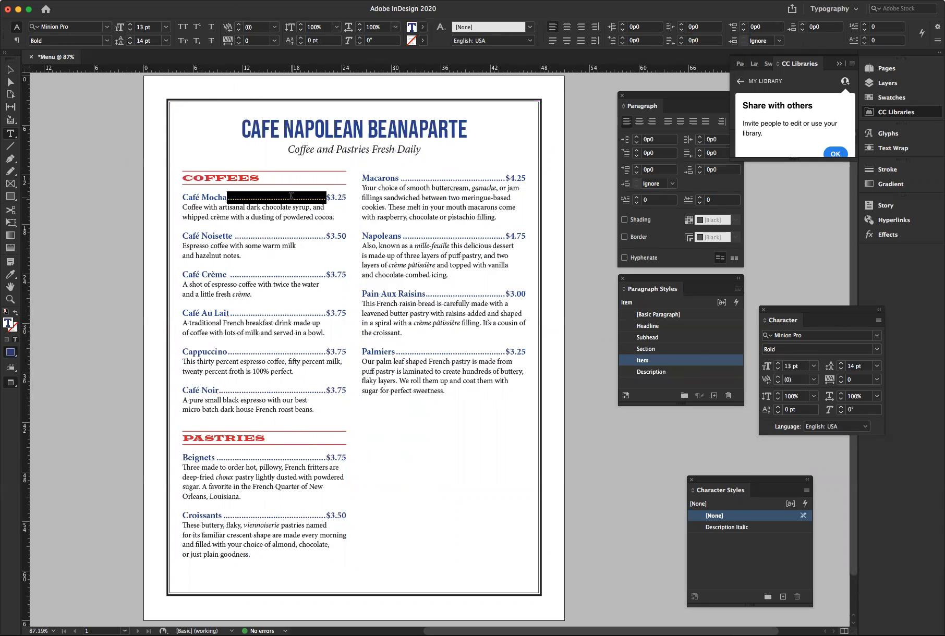
pyautogui.click(131, 31)
pyautogui.click(130, 31)
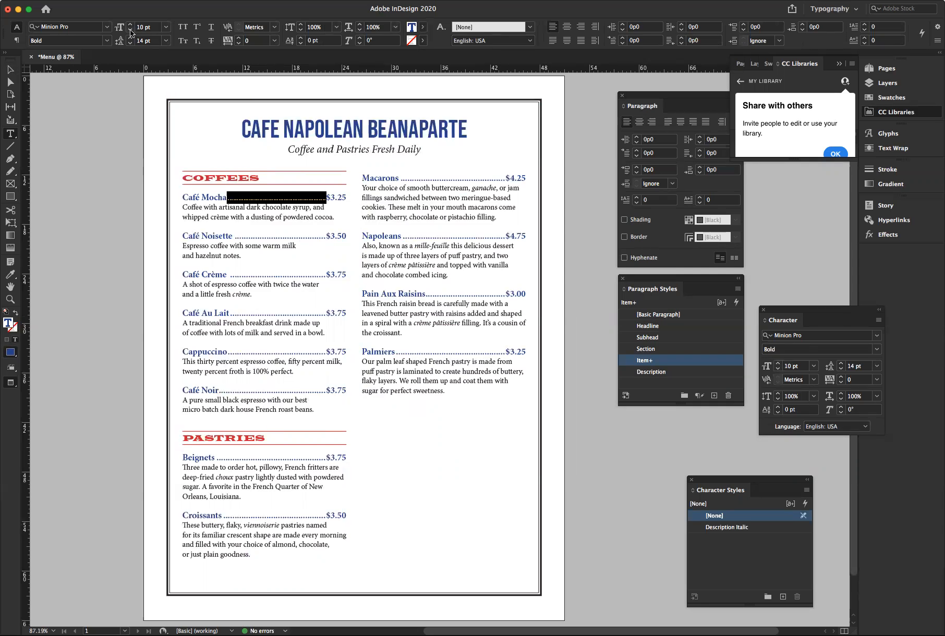
# Create a character style named "Leader Dots" from the selected Café Mocha dots and apply it to the selection
pyautogui.click(807, 490)
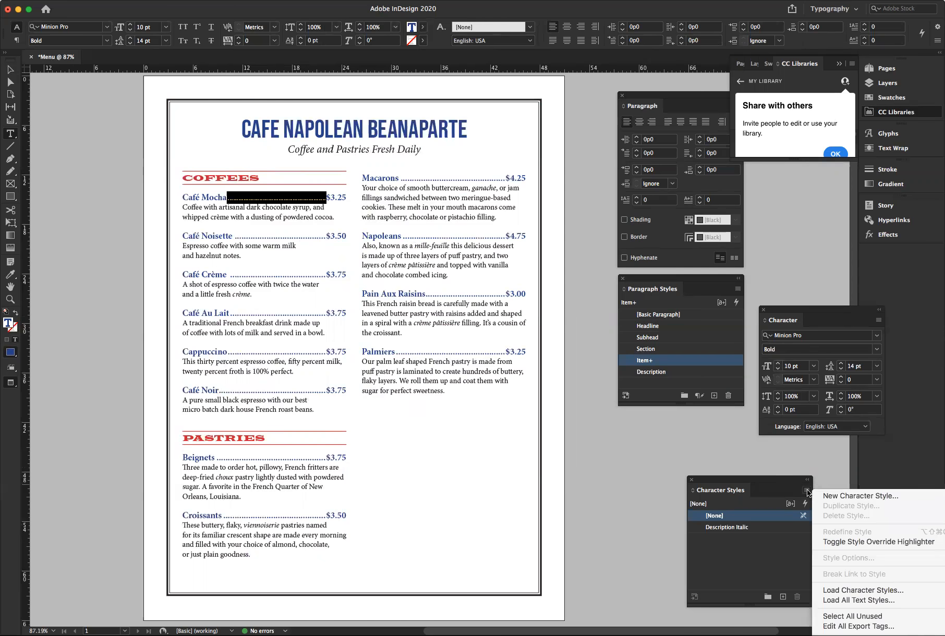
pyautogui.click(845, 498)
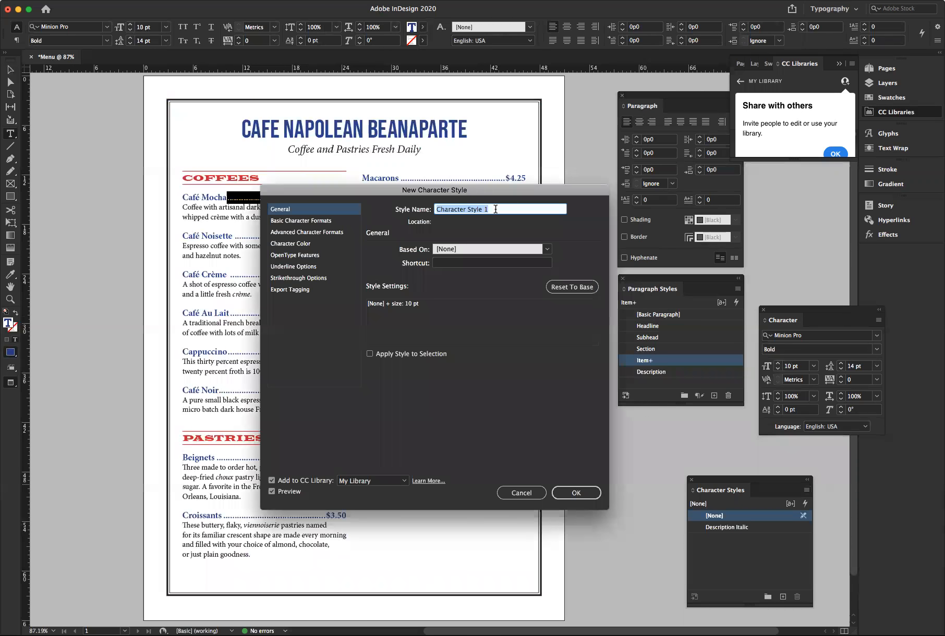
pyautogui.write('Leader Dots')
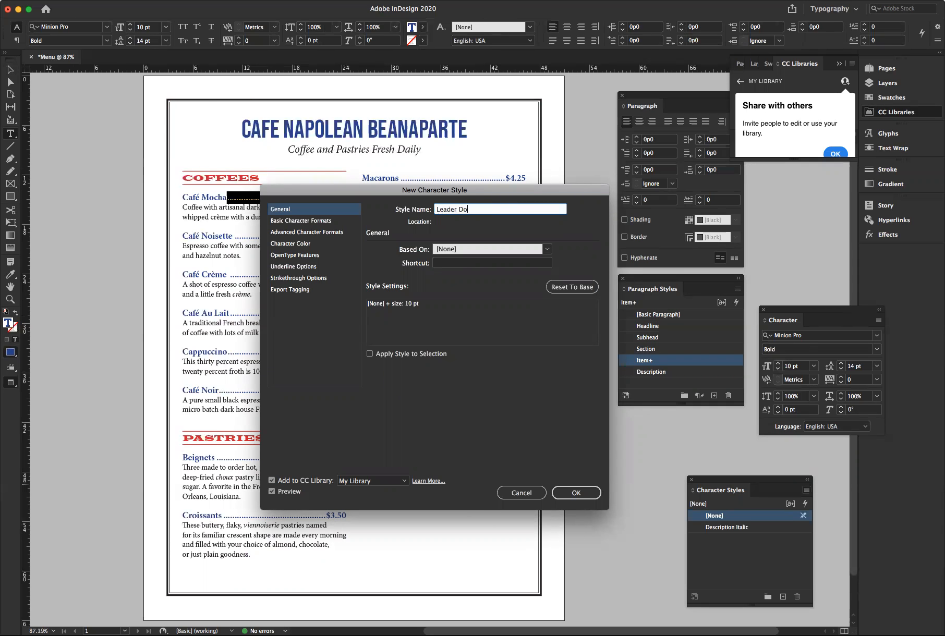
pyautogui.click(573, 494)
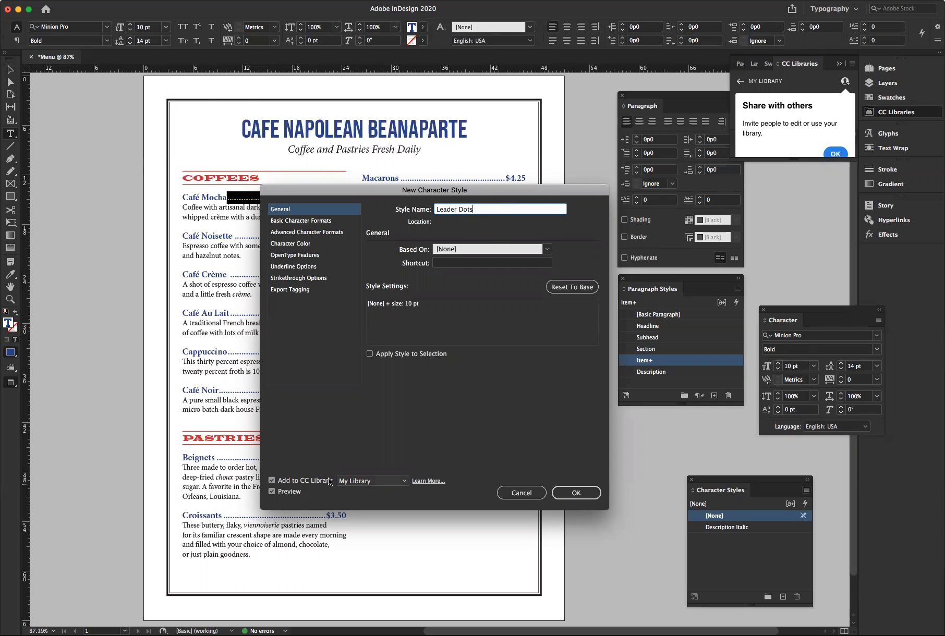
pyautogui.click(370, 353)
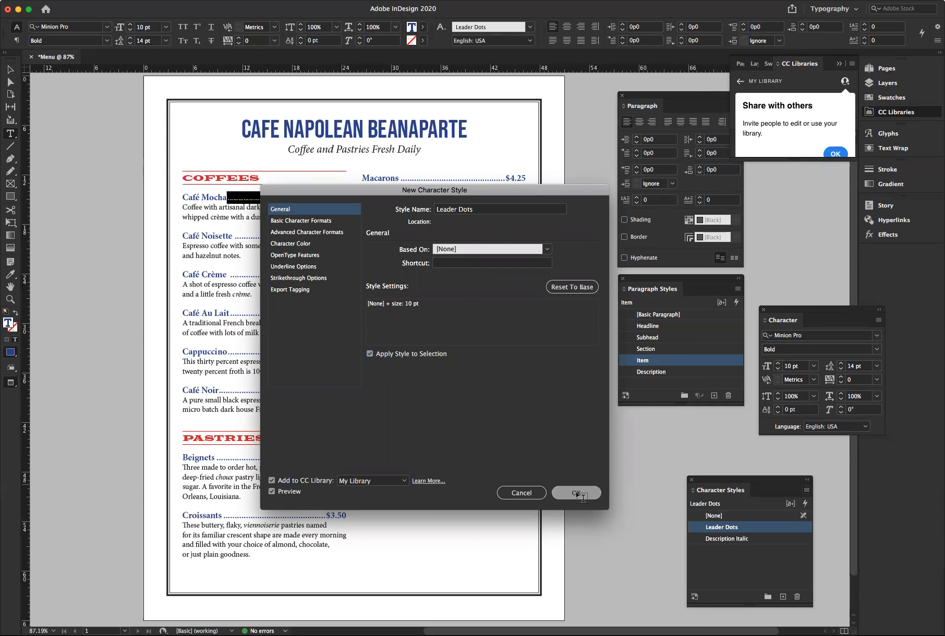
pyautogui.click(576, 493)
# Apply the Leader Dots character style to the dot leaders of Café Noisette and Café Crème
pyautogui.click(263, 234)
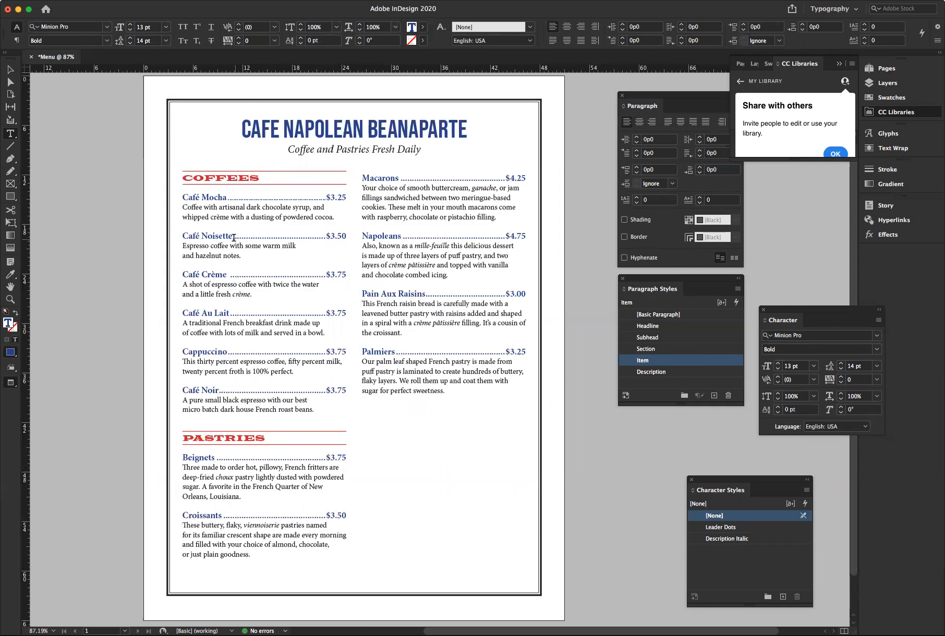
pyautogui.moveTo(234, 238); pyautogui.dragTo(326, 238)
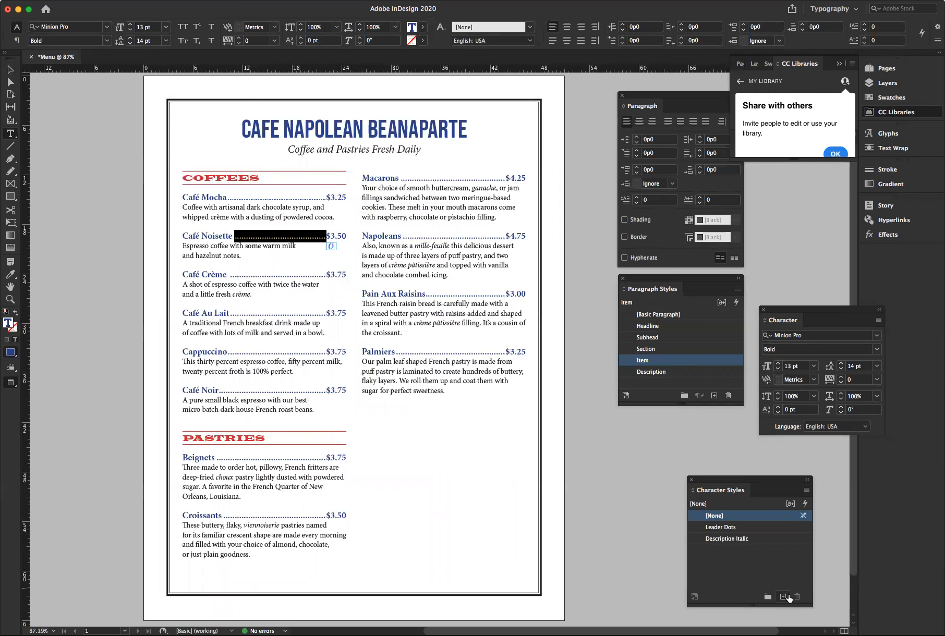
pyautogui.click(722, 527)
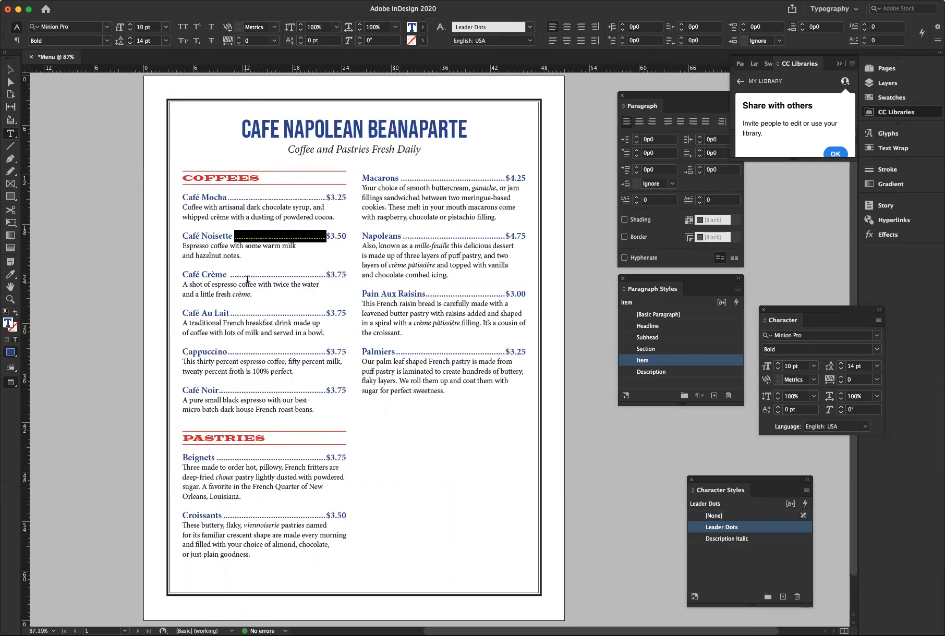
pyautogui.click(230, 275)
pyautogui.moveTo(242, 273); pyautogui.dragTo(327, 277)
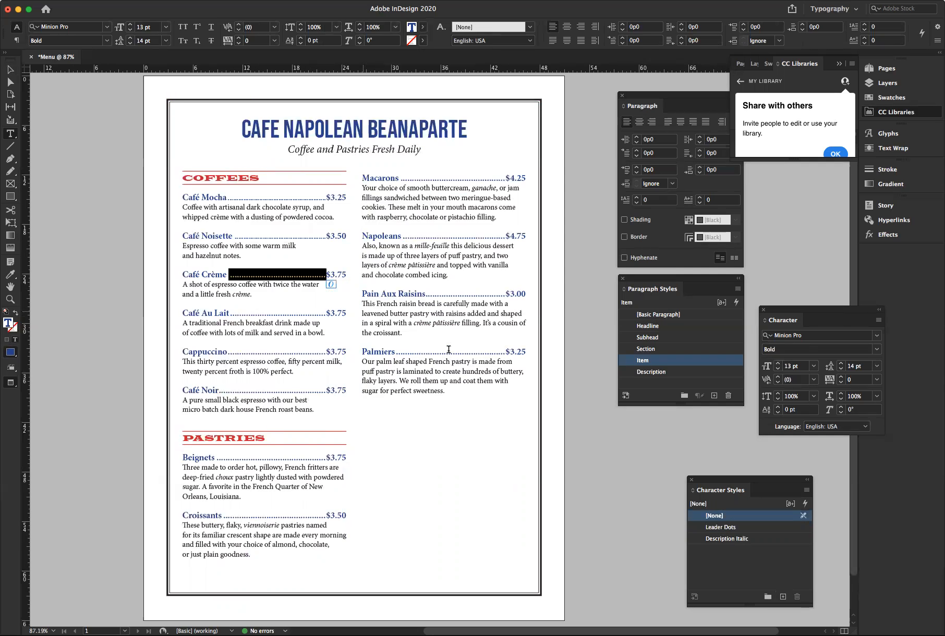
pyautogui.click(716, 528)
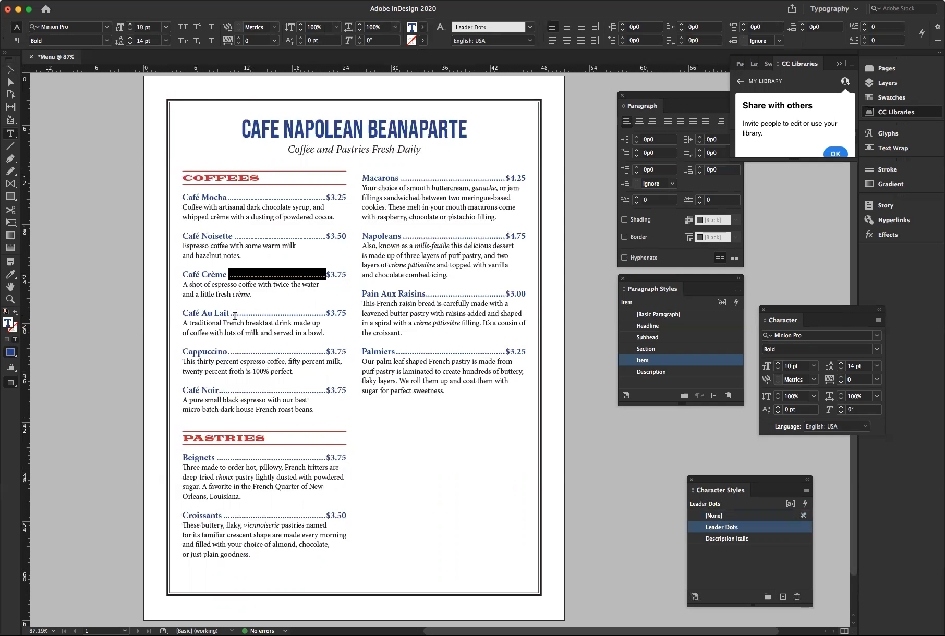
# Apply the Leader Dots character style to the dot leaders of Café Au Lait, Cappuccino and Café Noir
pyautogui.moveTo(230, 312); pyautogui.dragTo(327, 313)
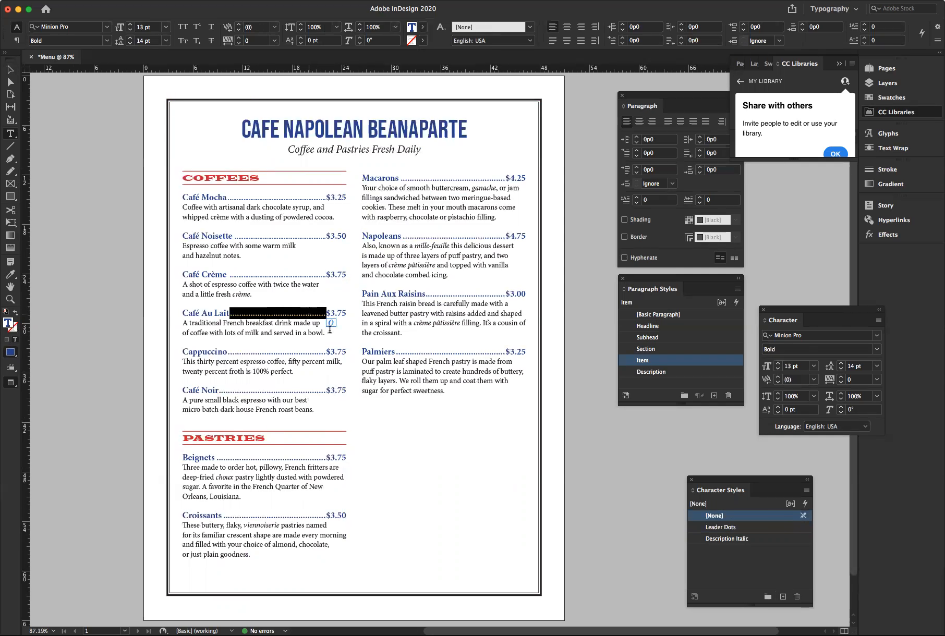
pyautogui.click(721, 528)
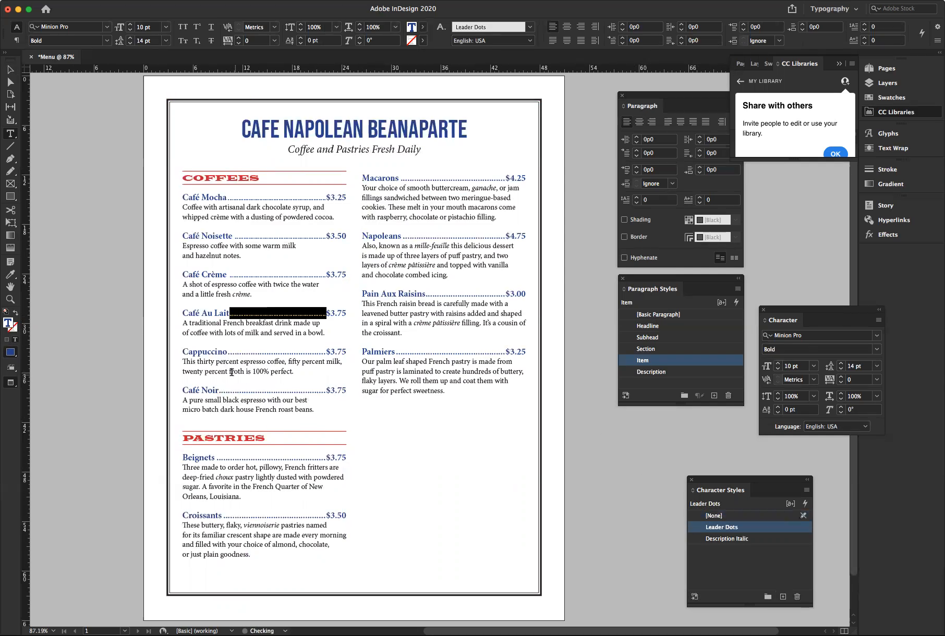
pyautogui.moveTo(226, 351); pyautogui.dragTo(327, 352)
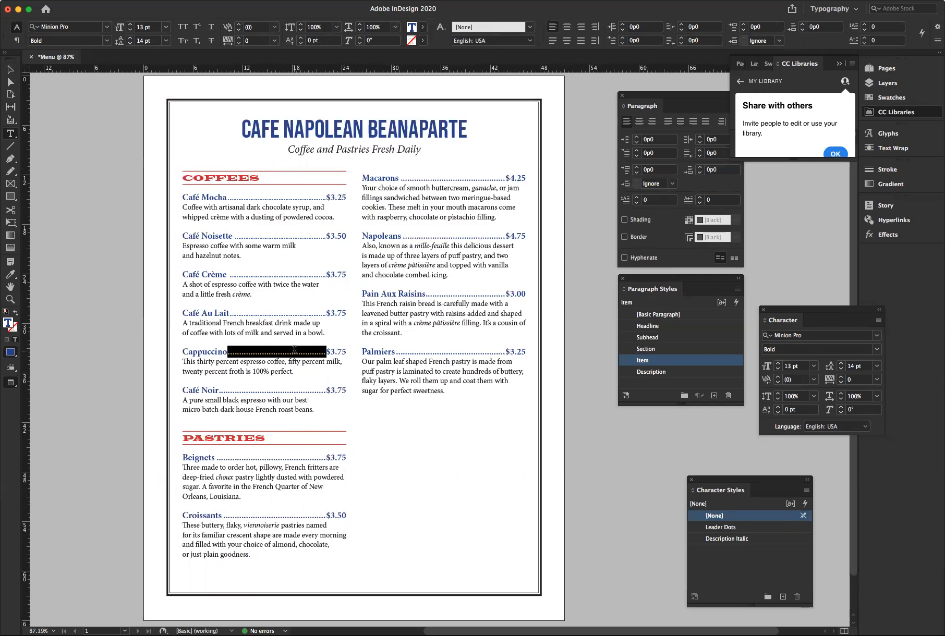
pyautogui.click(720, 527)
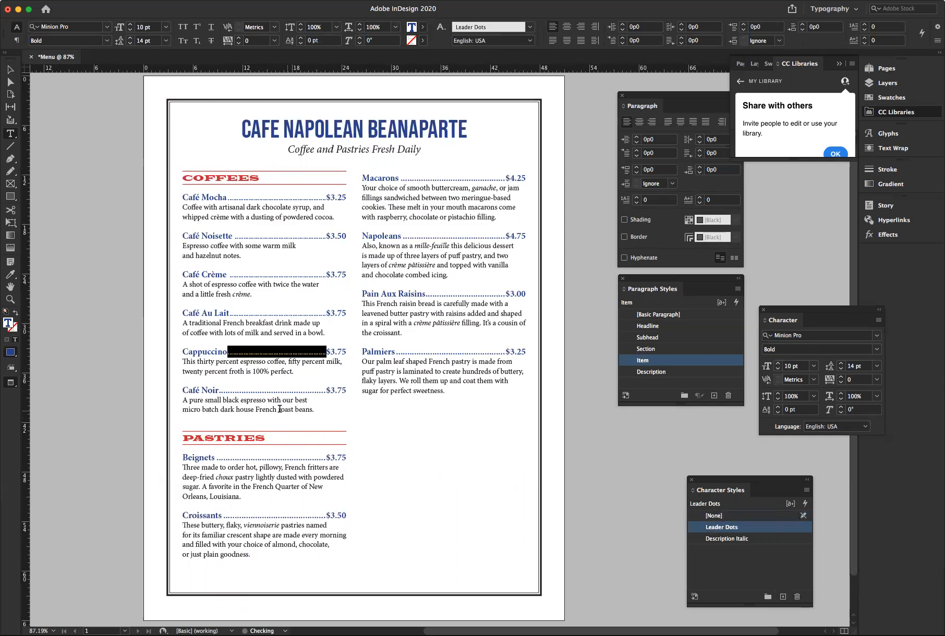
pyautogui.moveTo(219, 390); pyautogui.dragTo(326, 391)
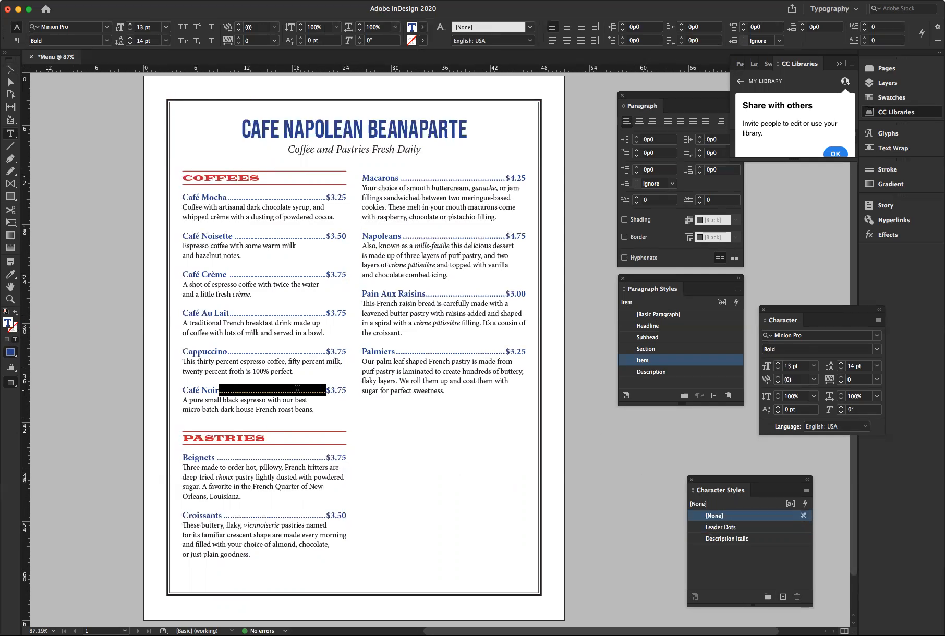
pyautogui.click(720, 527)
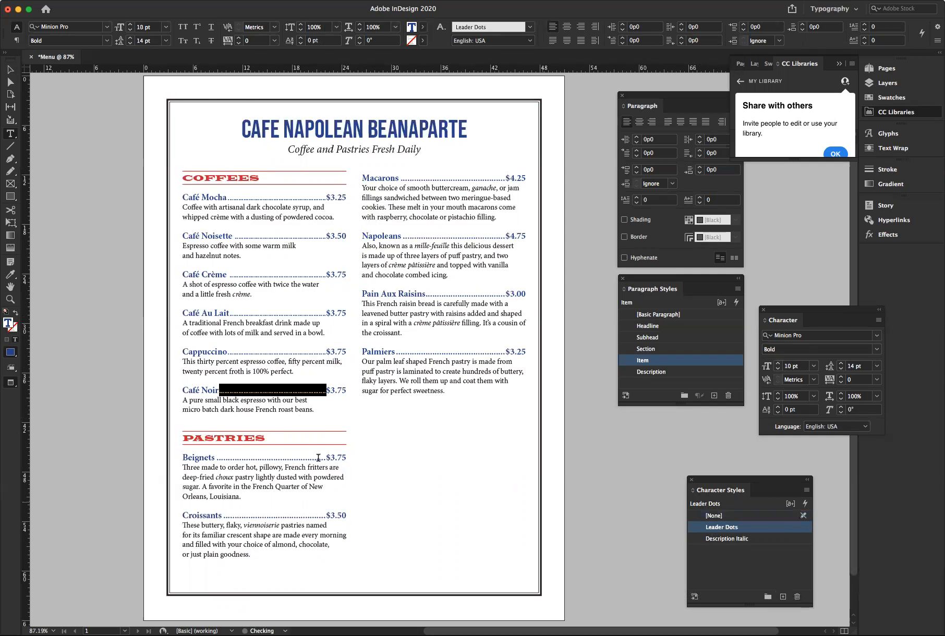
# Apply the Leader Dots character style to the dot leaders of Beignets and Croissants
pyautogui.moveTo(213, 459); pyautogui.dragTo(326, 460)
pyautogui.click(741, 528)
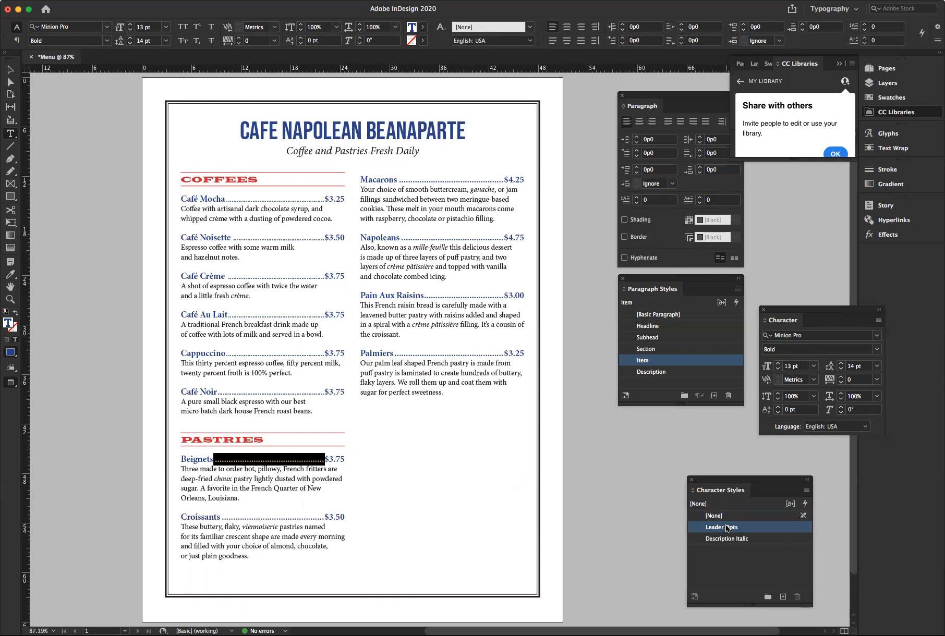
pyautogui.moveTo(220, 517); pyautogui.dragTo(325, 517)
pyautogui.click(715, 528)
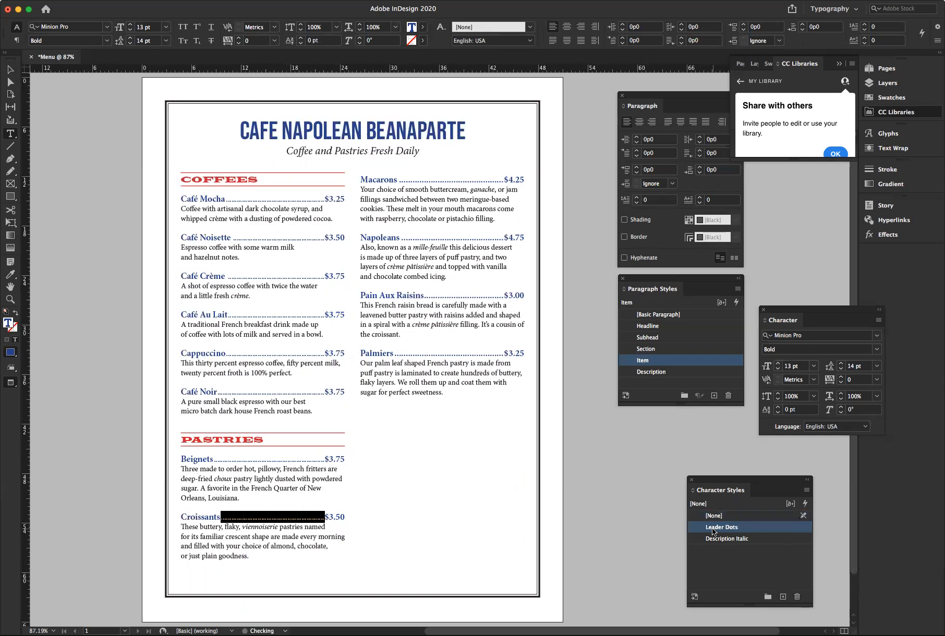
# Apply the Leader Dots character style to the dot leaders of Macarons, Napoleans, Pain Aux Raisins and Palmiers, and deselect the text
pyautogui.moveTo(398, 176); pyautogui.dragTo(504, 180)
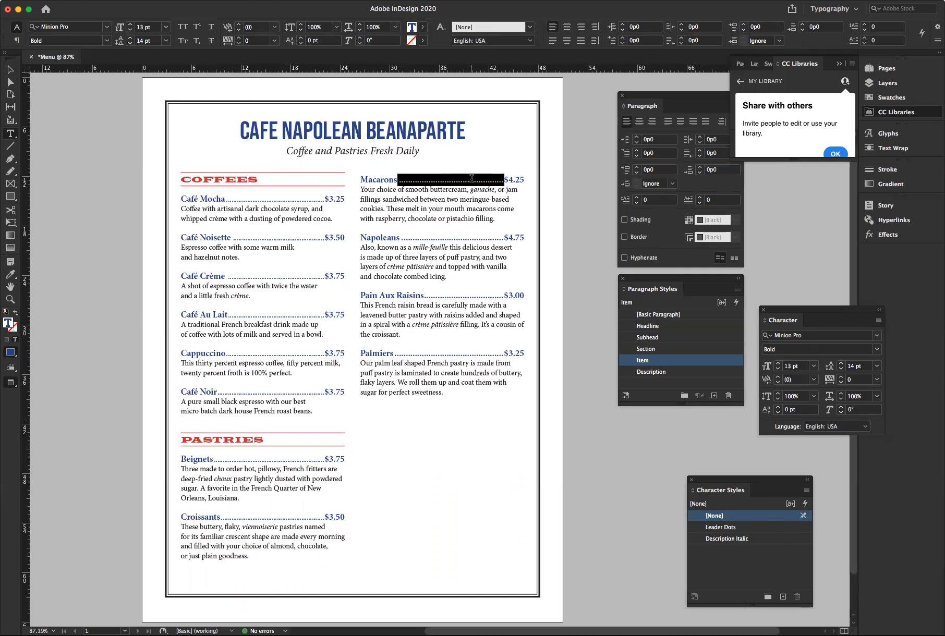
pyautogui.click(741, 528)
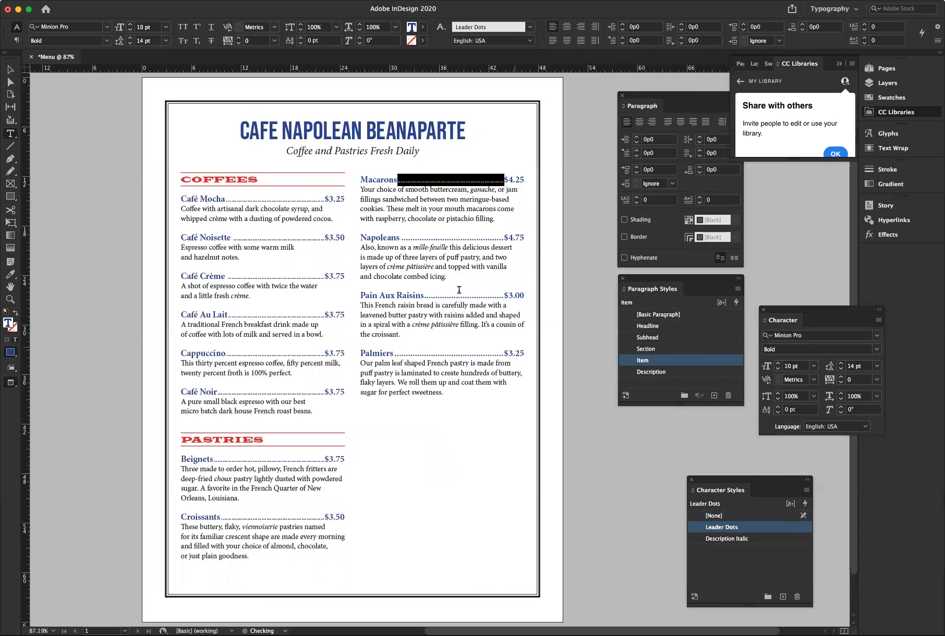
pyautogui.moveTo(401, 238); pyautogui.dragTo(504, 237)
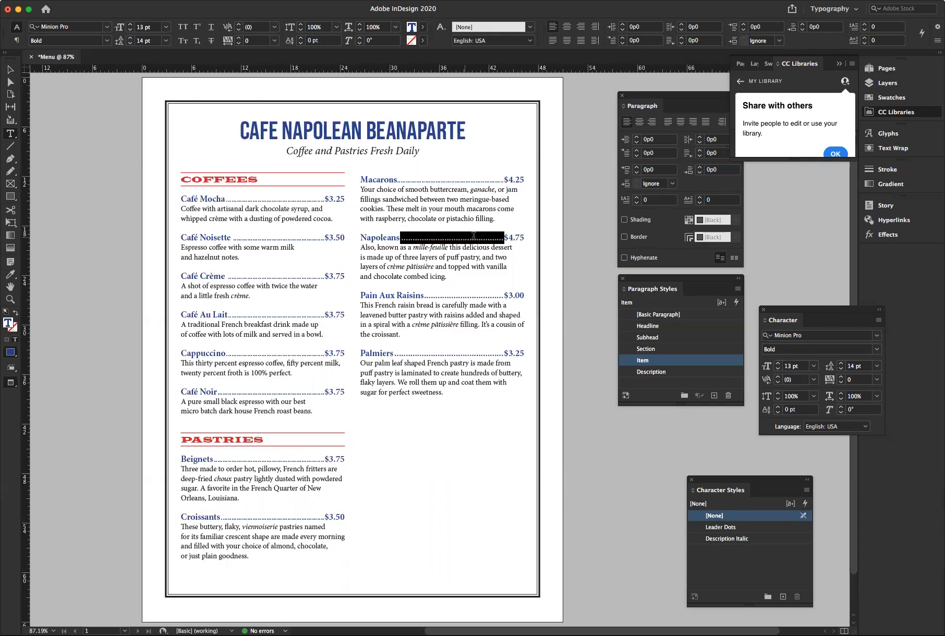
pyautogui.click(718, 528)
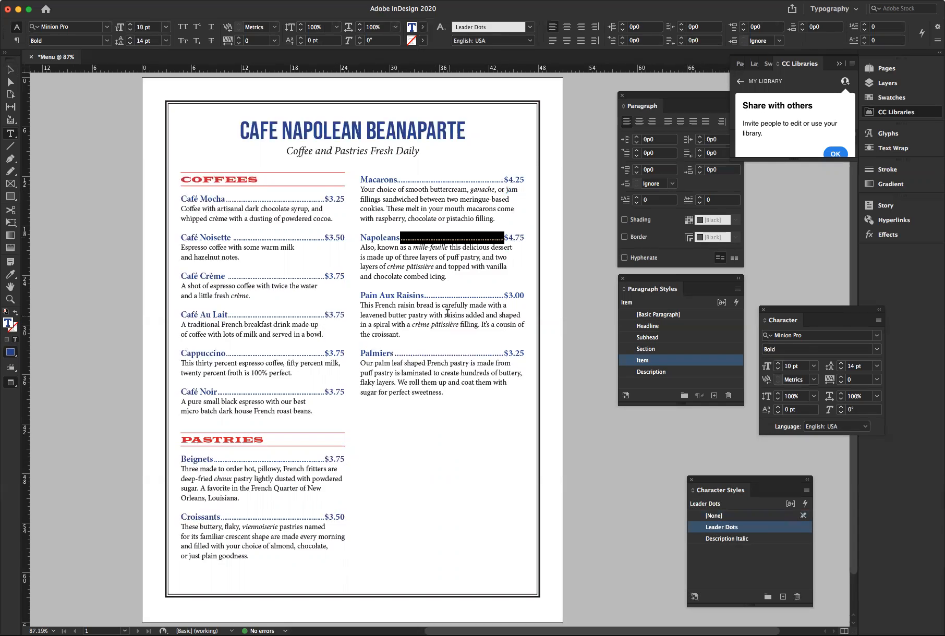
pyautogui.moveTo(423, 296); pyautogui.dragTo(504, 295)
pyautogui.click(718, 528)
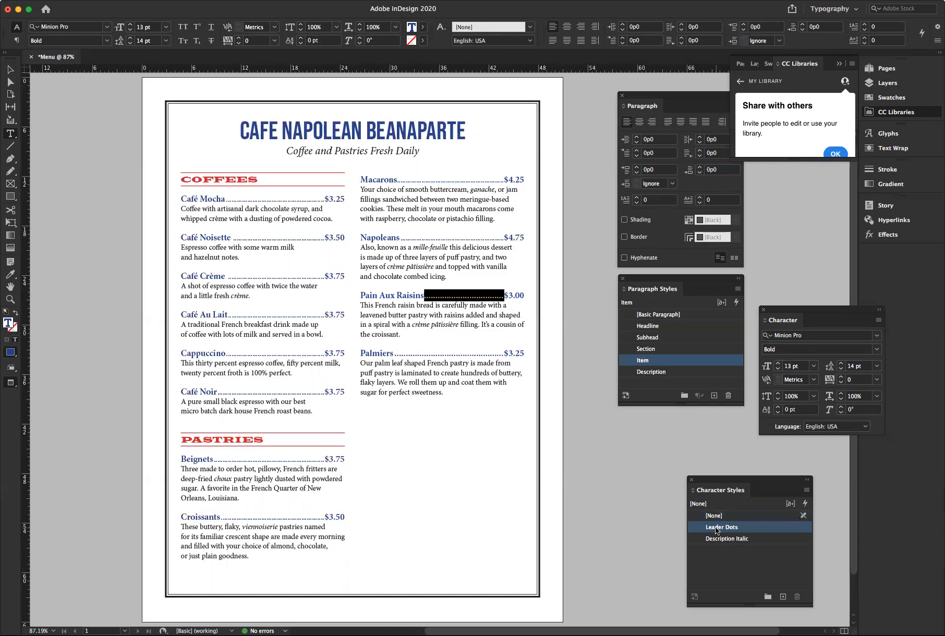
pyautogui.moveTo(395, 353); pyautogui.dragTo(504, 353)
pyautogui.click(718, 527)
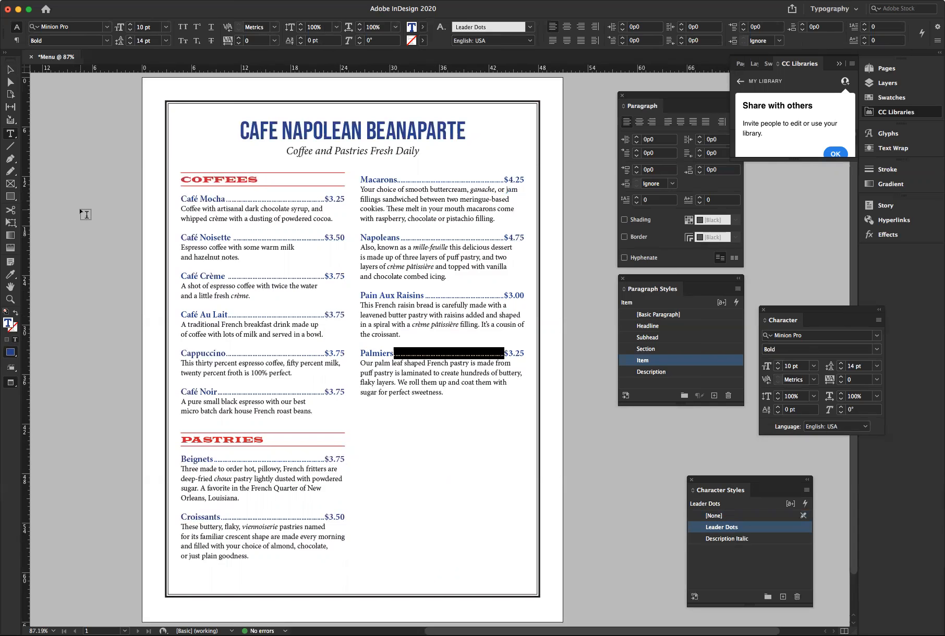
pyautogui.click(12, 71)
pyautogui.click(109, 185)
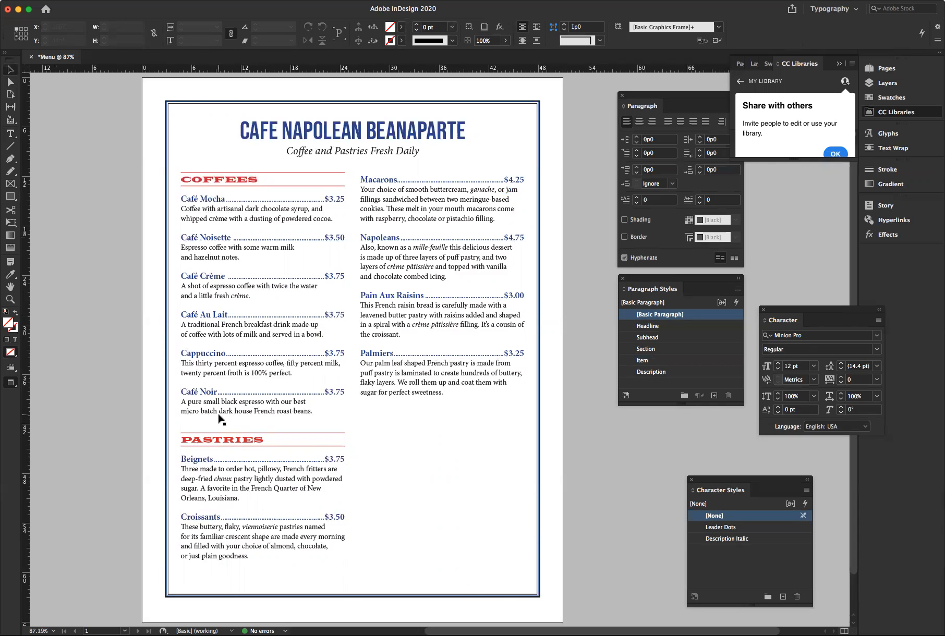
# Insert a column break before the PASTRIES heading to start that section in the second column
pyautogui.doubleClick(180, 437)
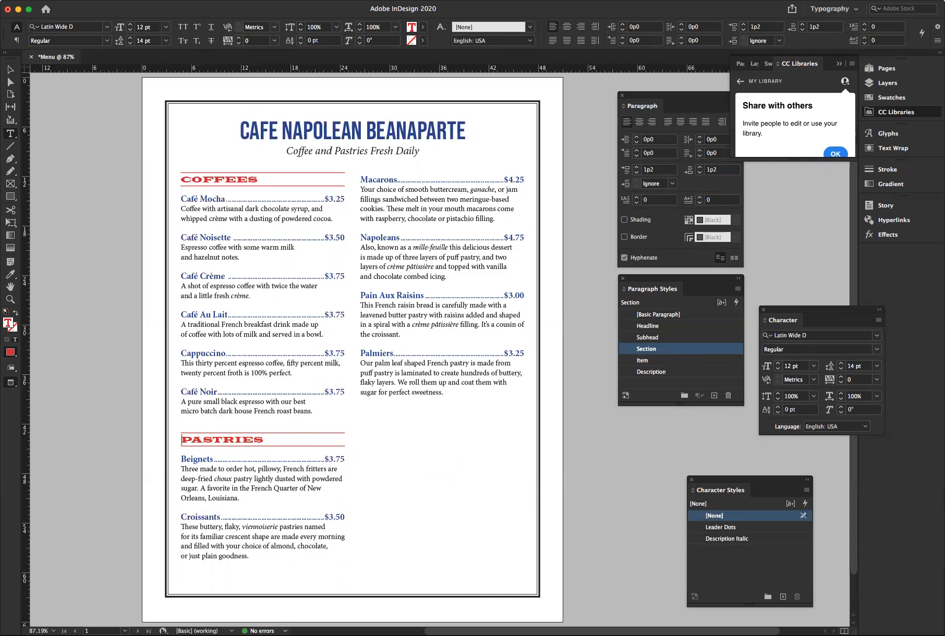
pyautogui.click(152, 1)
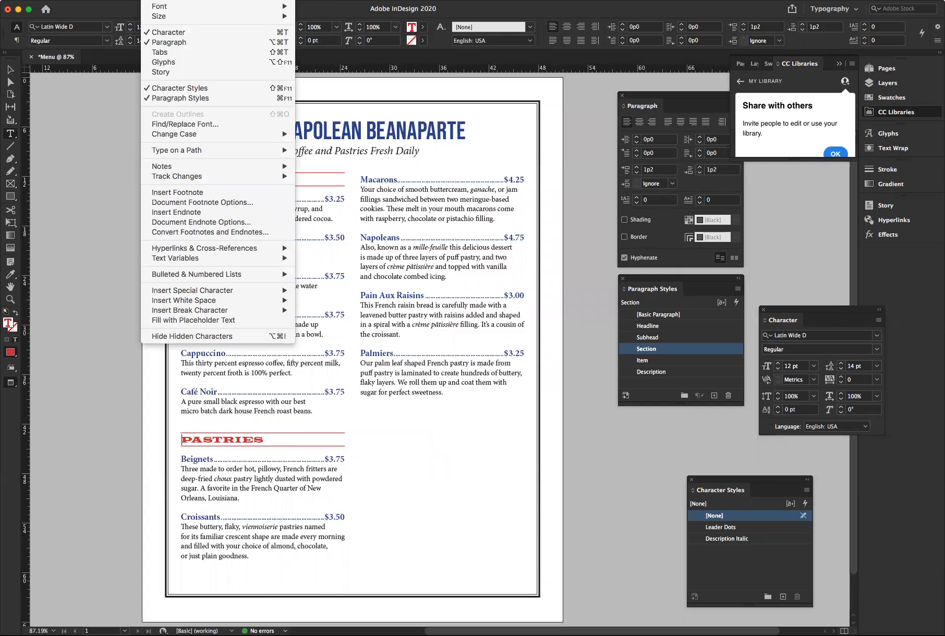
pyautogui.moveTo(207, 310)
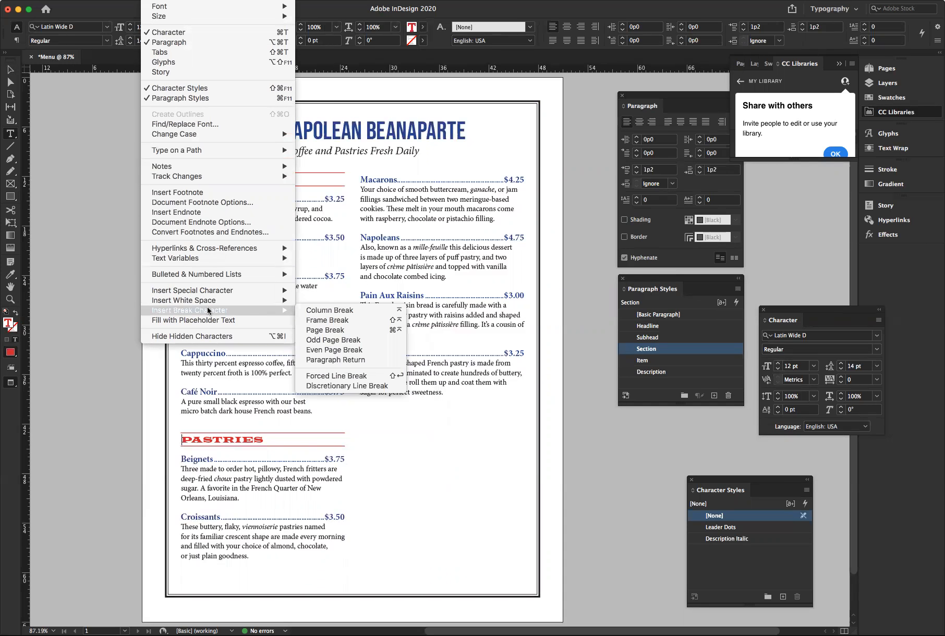
pyautogui.click(313, 312)
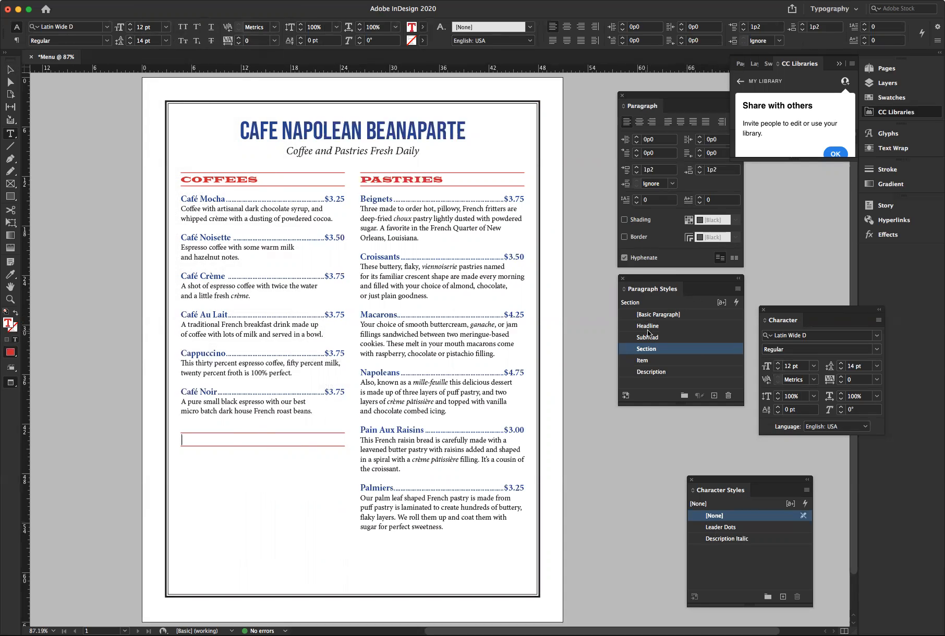
# Apply the Description paragraph style to the empty ruled paragraph below Café Noir and deselect everything
pyautogui.click(649, 371)
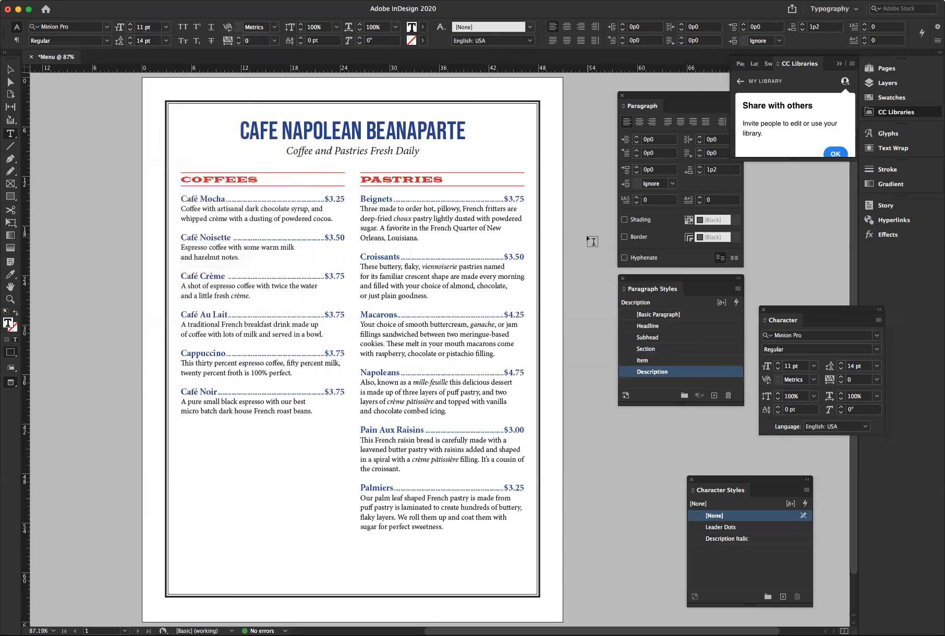
pyautogui.click(10, 70)
pyautogui.click(81, 113)
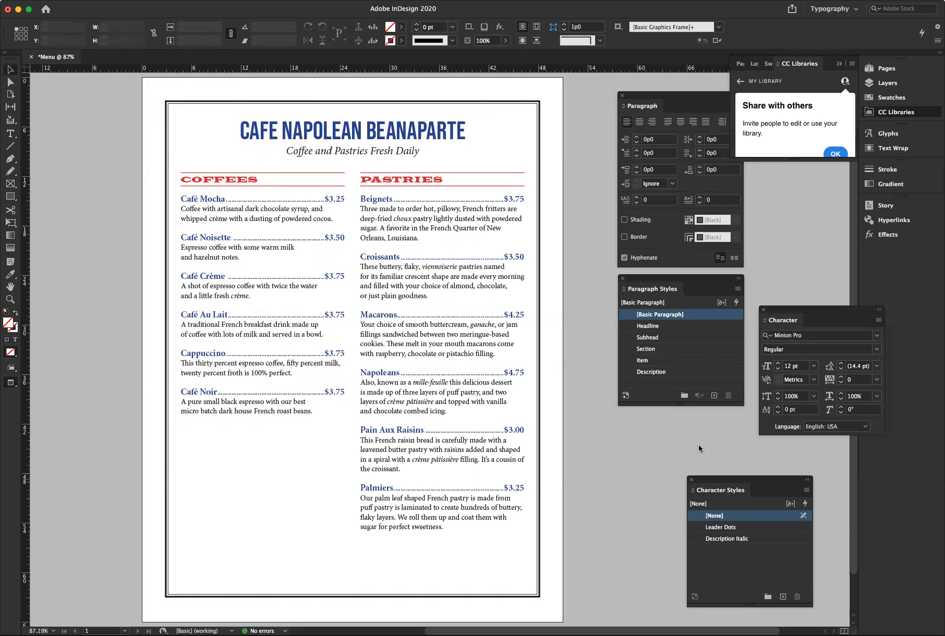
# Move the floating Character Styles panel directly below Paragraph Styles and place the text cursor in the Café Noisette description
pyautogui.moveTo(768, 485); pyautogui.dragTo(700, 431)
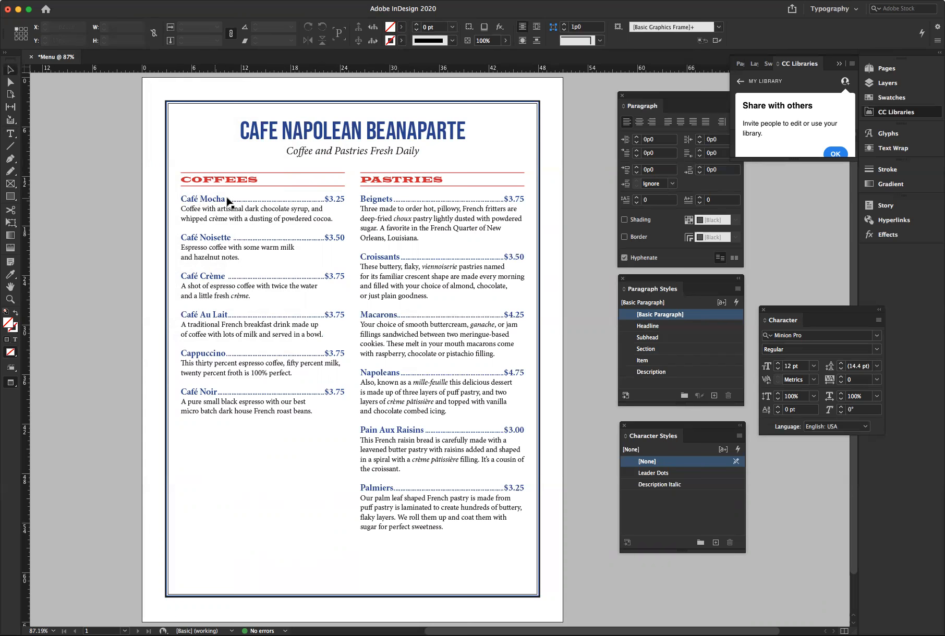
pyautogui.hscroll(-2, 328, 202)
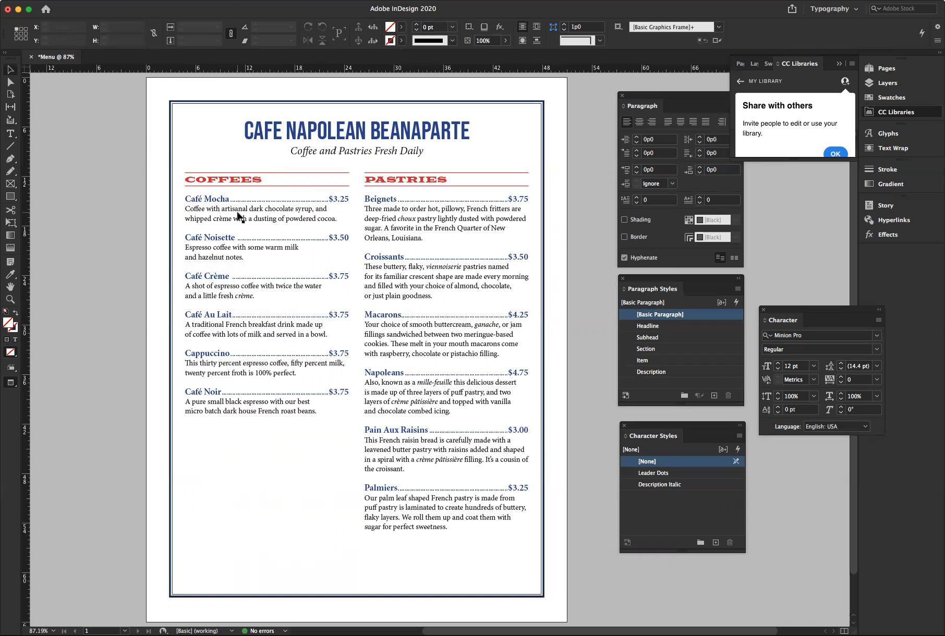
pyautogui.doubleClick(231, 258)
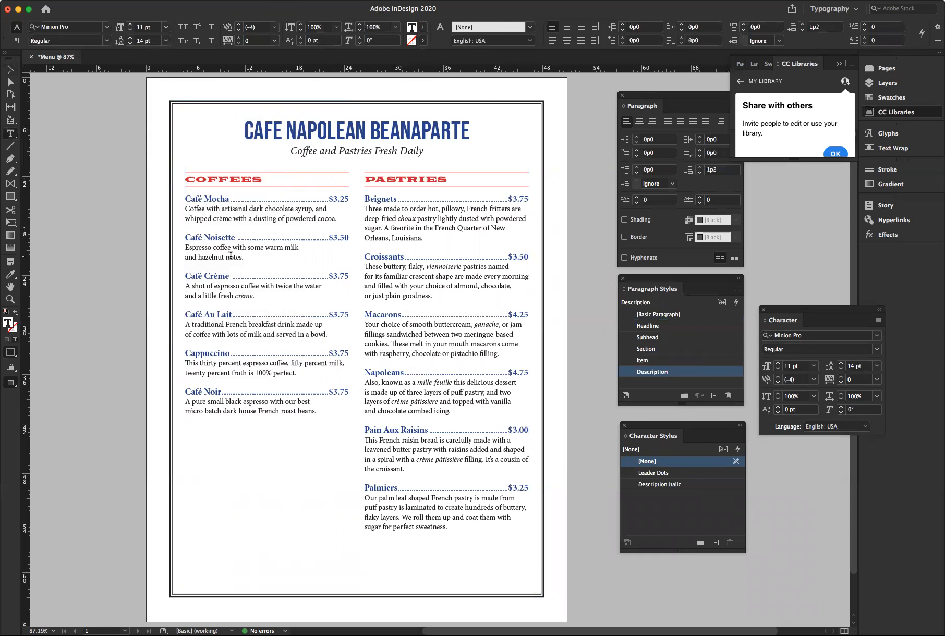
pyautogui.hscroll(1, 230, 257)
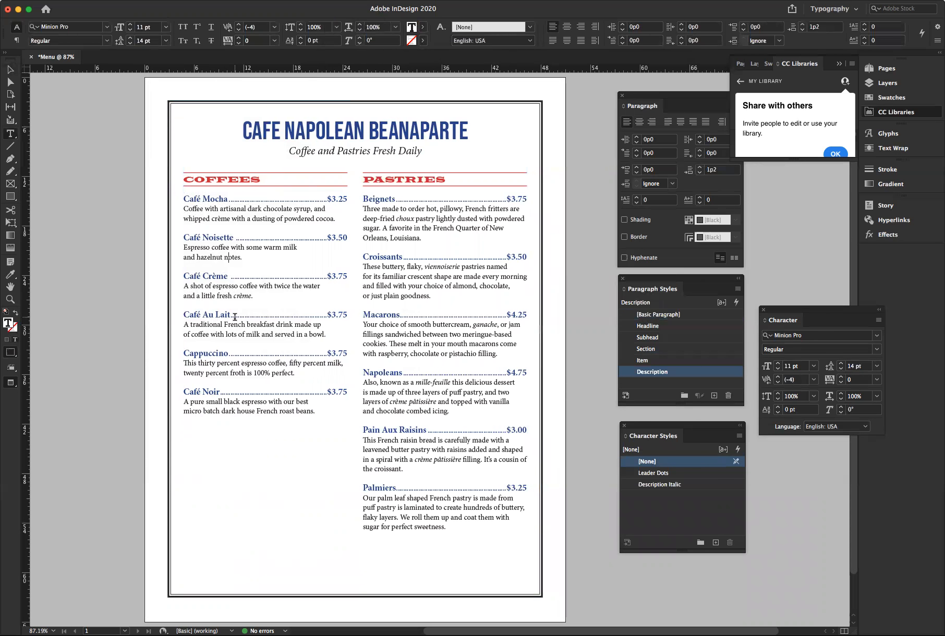
# Change the Description paragraph style's font family to Baskerville, with the cursor in the Beignets description
pyautogui.click(234, 334)
pyautogui.click(388, 210)
pyautogui.doubleClick(656, 374)
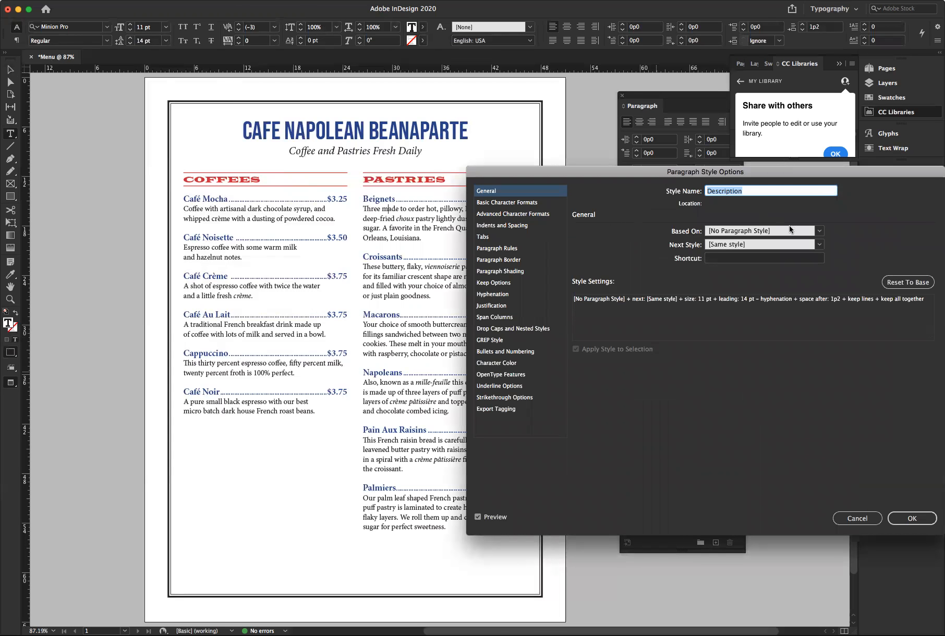
pyautogui.click(499, 202)
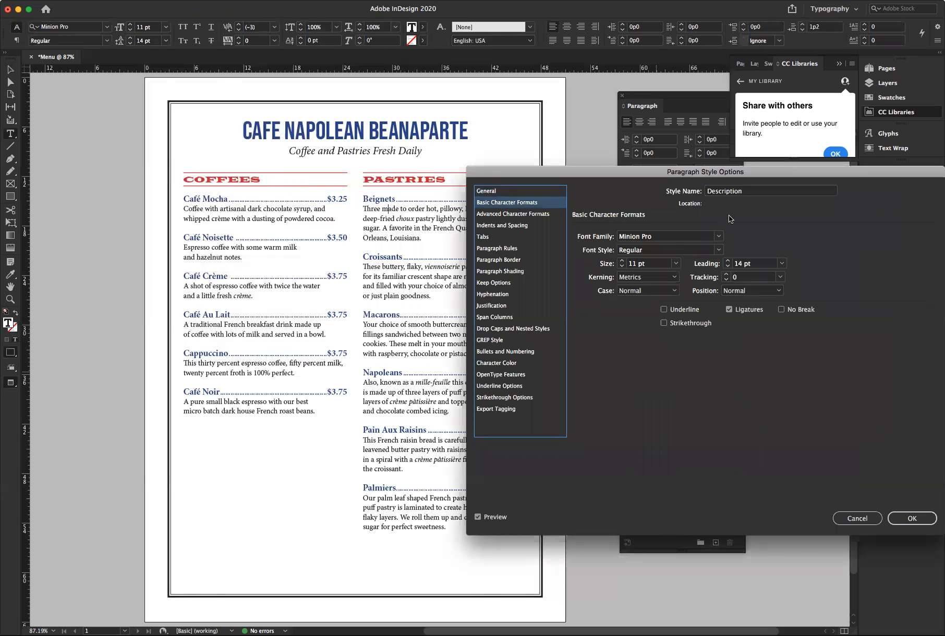
pyautogui.click(719, 237)
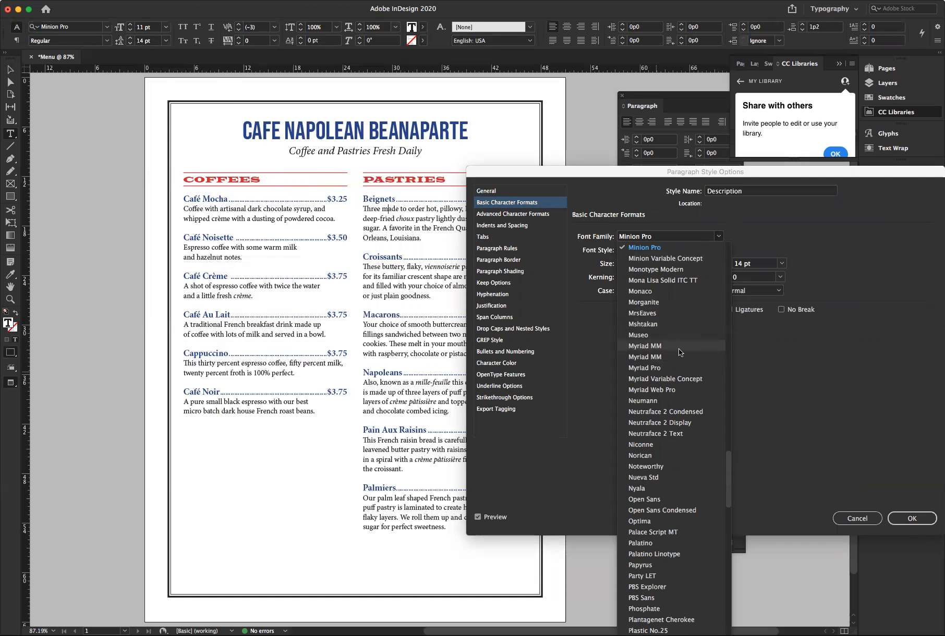
pyautogui.scroll(15, 678, 350)
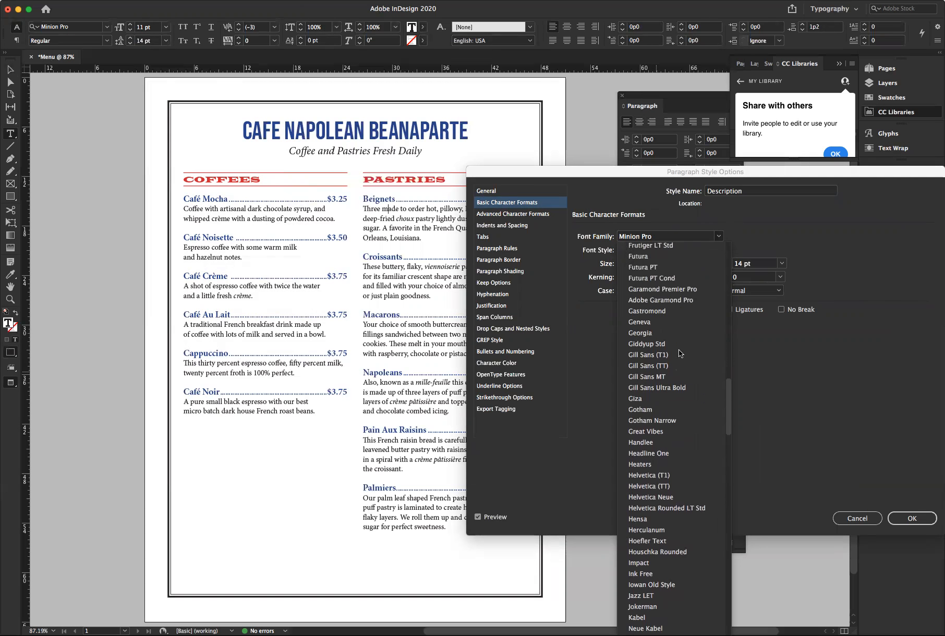
pyautogui.scroll(5, 679, 353)
pyautogui.scroll(15, 680, 353)
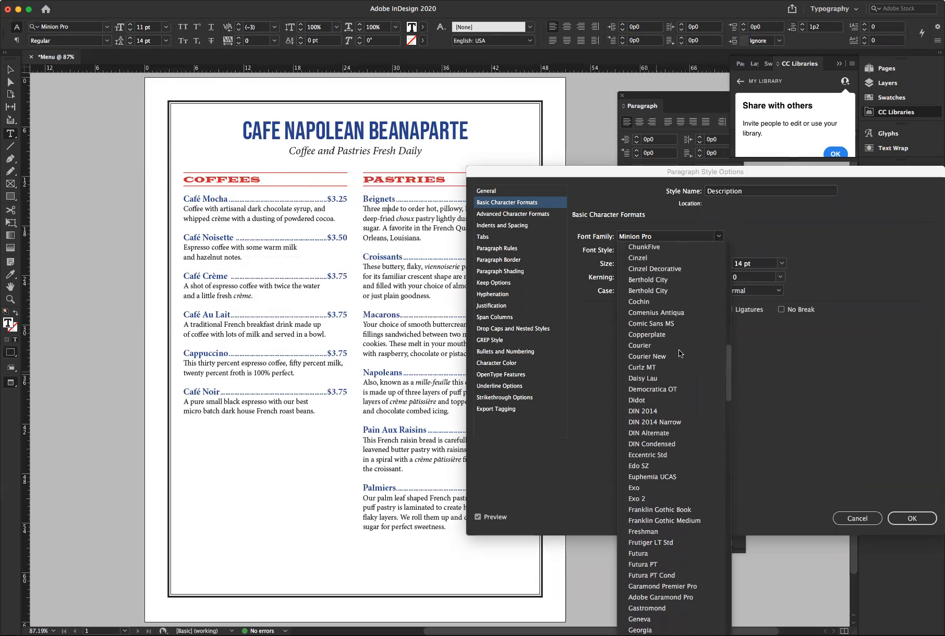
pyautogui.scroll(4, 679, 354)
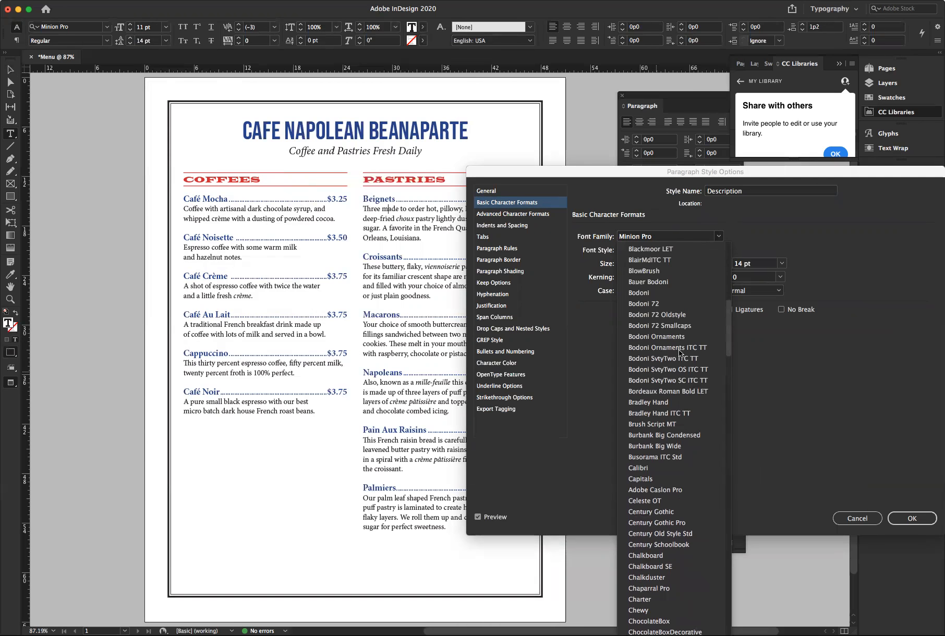
pyautogui.scroll(4, 680, 353)
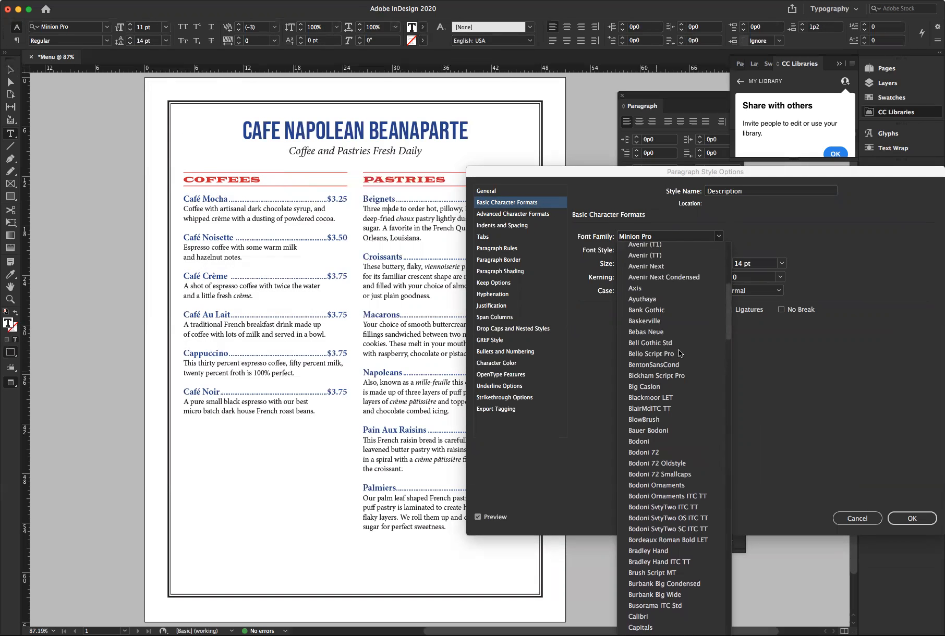
pyautogui.click(636, 322)
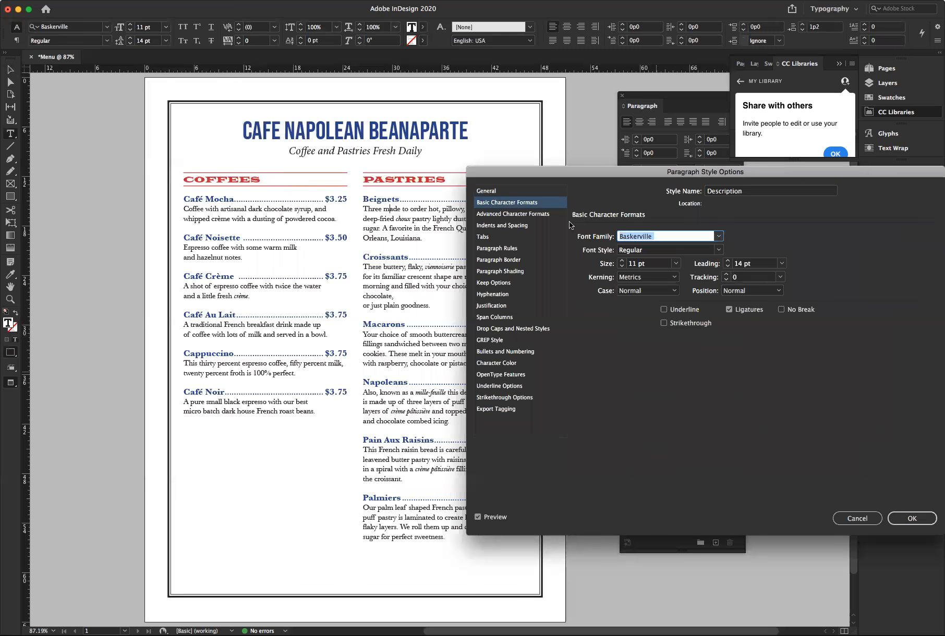
pyautogui.moveTo(526, 172); pyautogui.dragTo(623, 159)
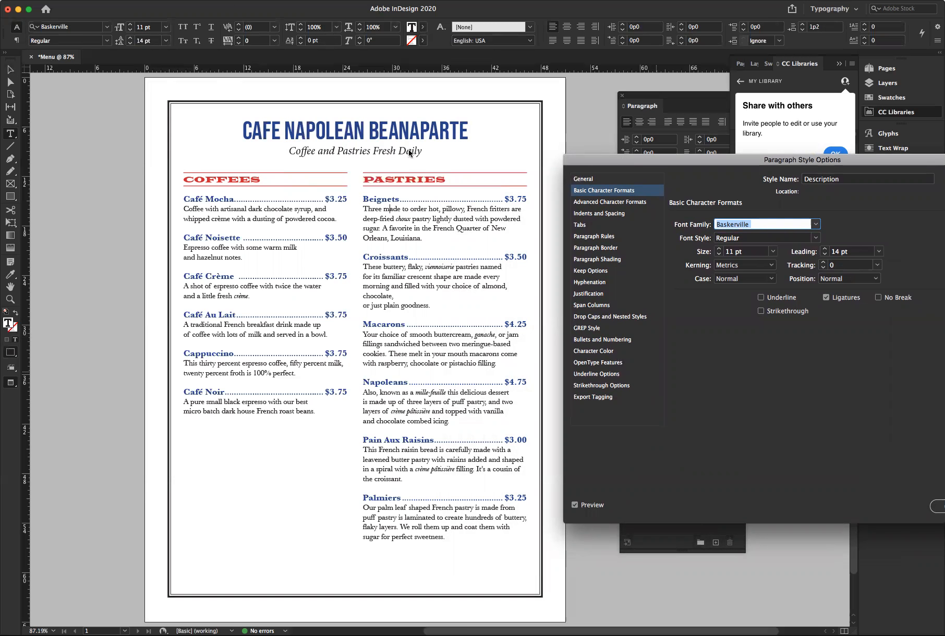
pyautogui.press('Return')
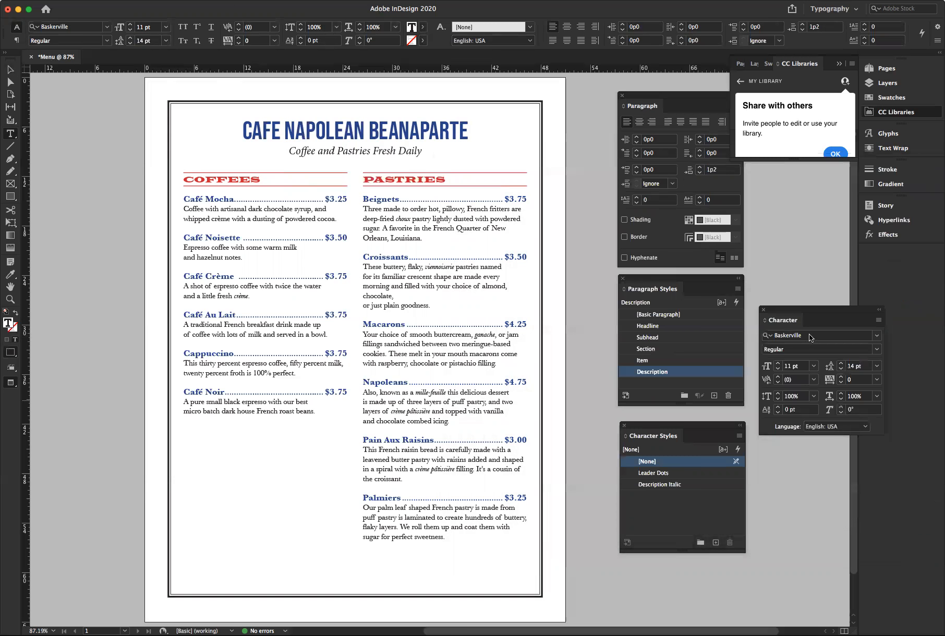
# Delete the forced line break after "chocolate," in the Croissants description
pyautogui.click(405, 151)
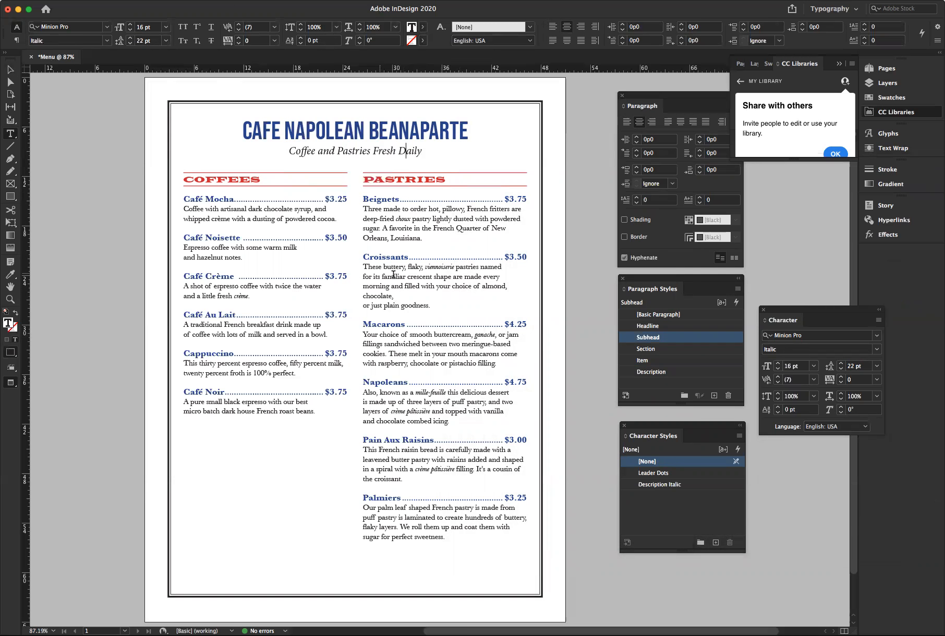
pyautogui.click(402, 296)
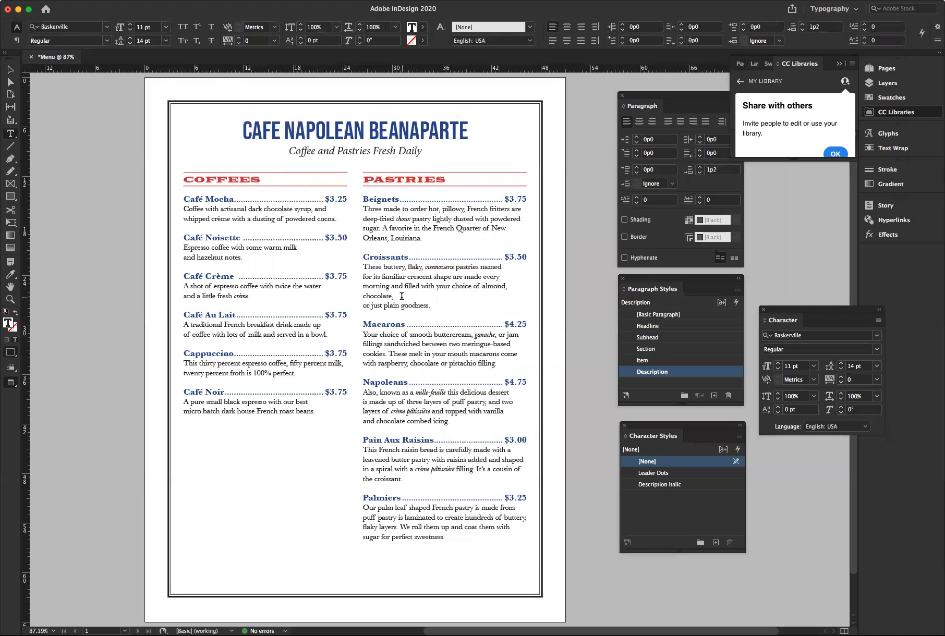
pyautogui.press('Delete')
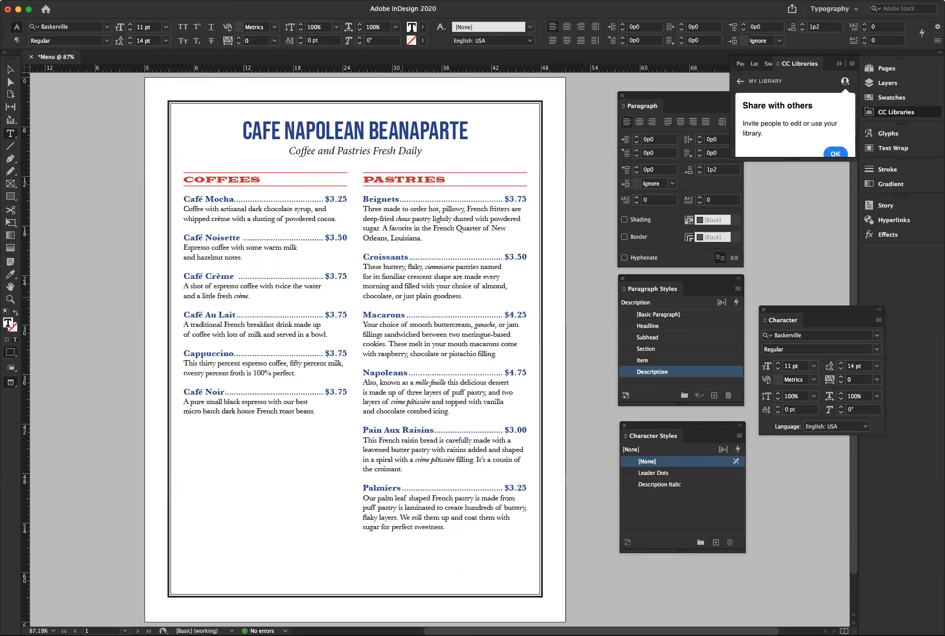
# Try the Description paragraph style on the "Coffee and Pastries Fresh Daily" subhead line and undo it
pyautogui.hscroll(5, 222, 153)
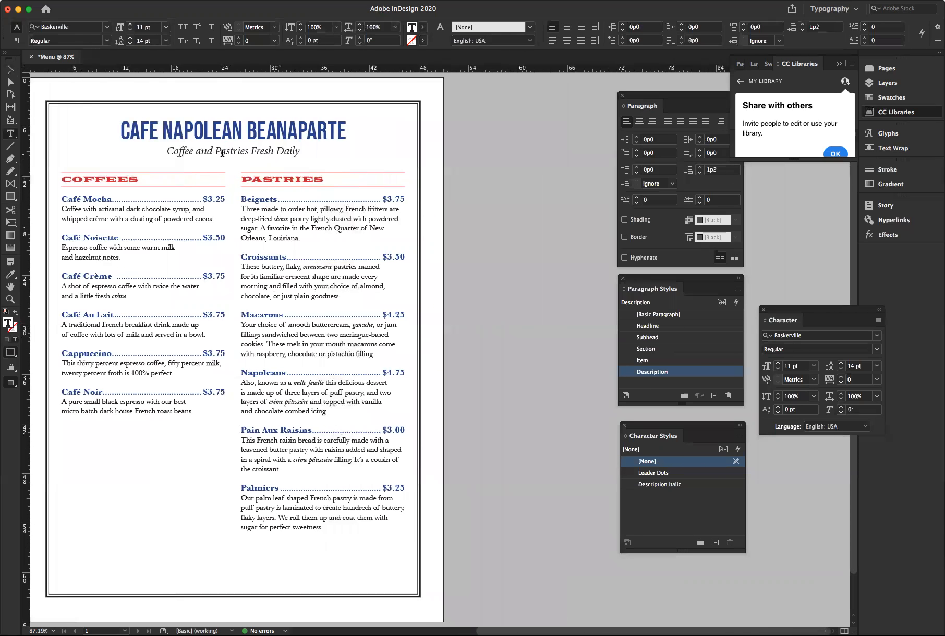
pyautogui.tripleClick(221, 152)
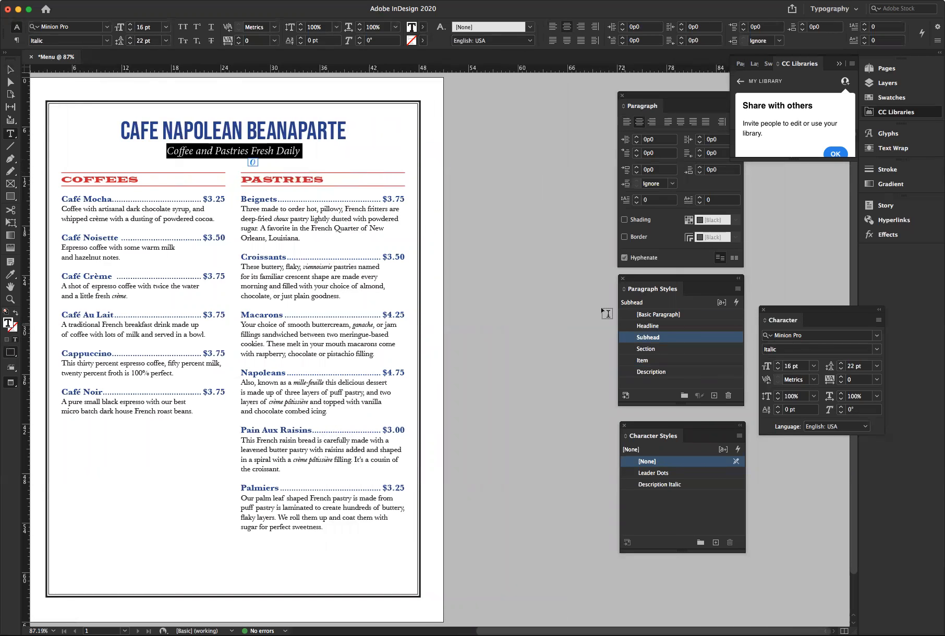
pyautogui.doubleClick(646, 339)
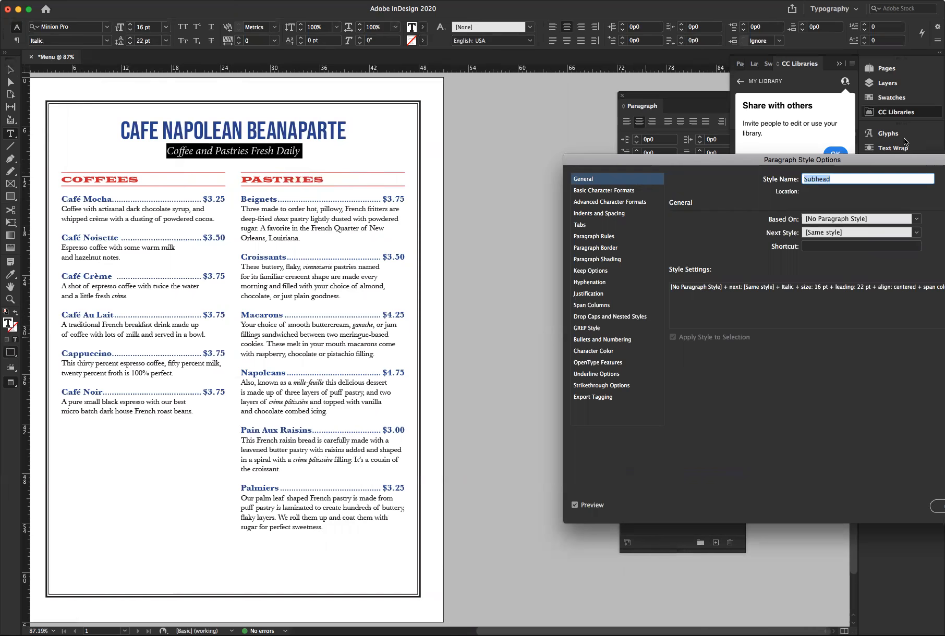
pyautogui.moveTo(895, 161); pyautogui.dragTo(731, 177)
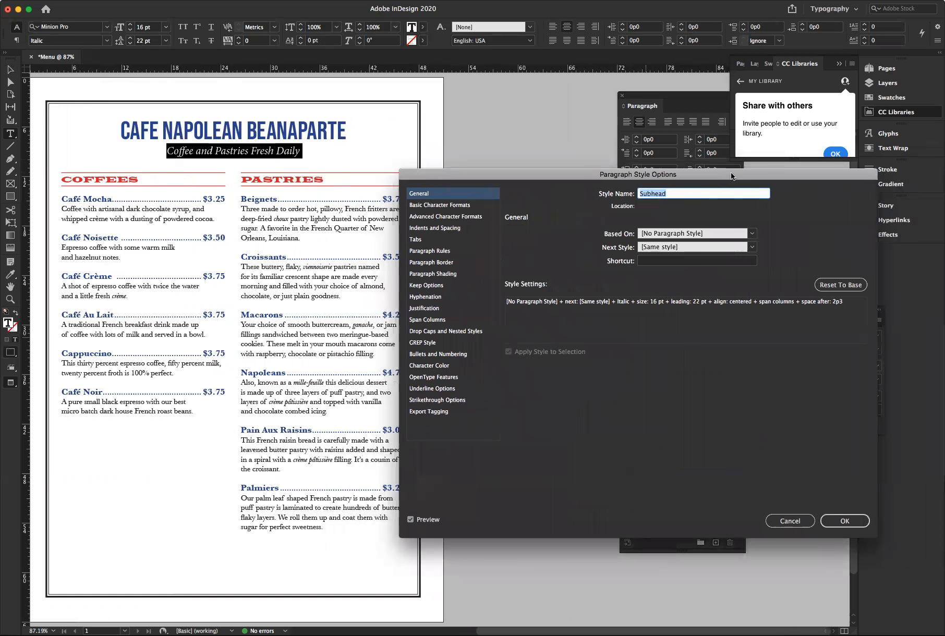
pyautogui.click(791, 521)
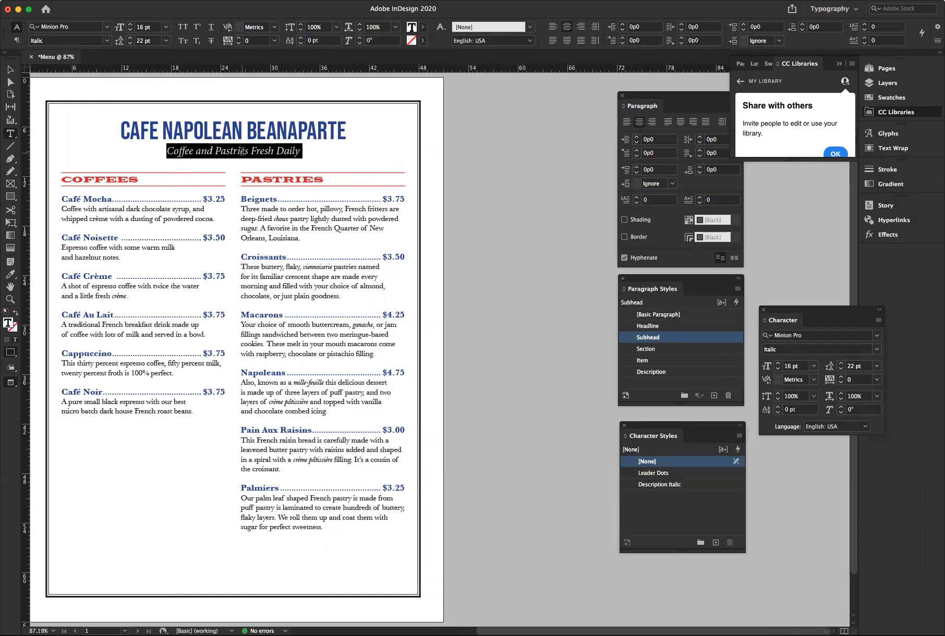
pyautogui.click(649, 372)
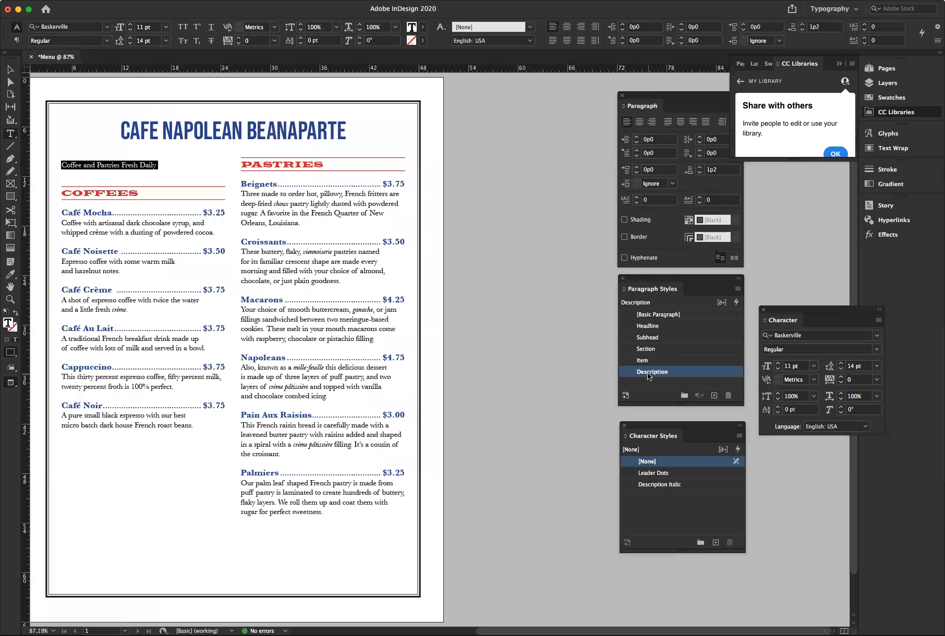
pyautogui.press('super+z')
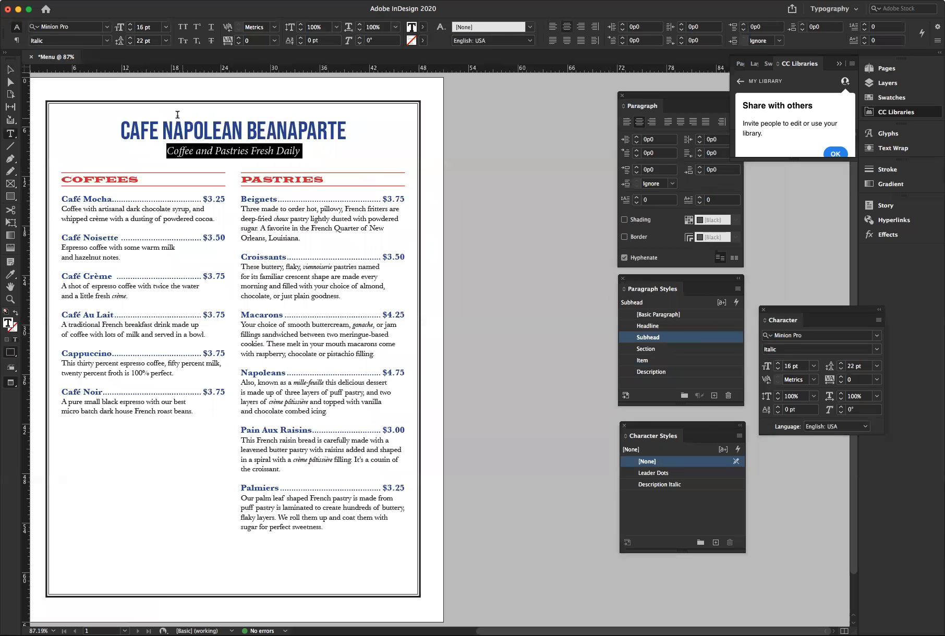
# Set the font of the selected "Coffee and Pastries Fresh Daily" subhead line to Baskerville Regular
pyautogui.click(107, 26)
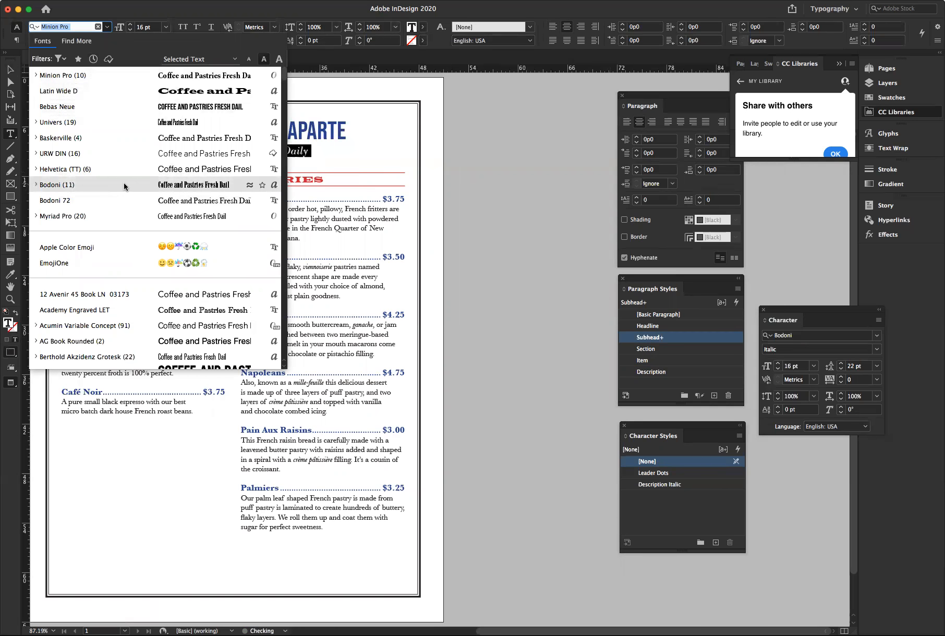
pyautogui.scroll(-15, 124, 185)
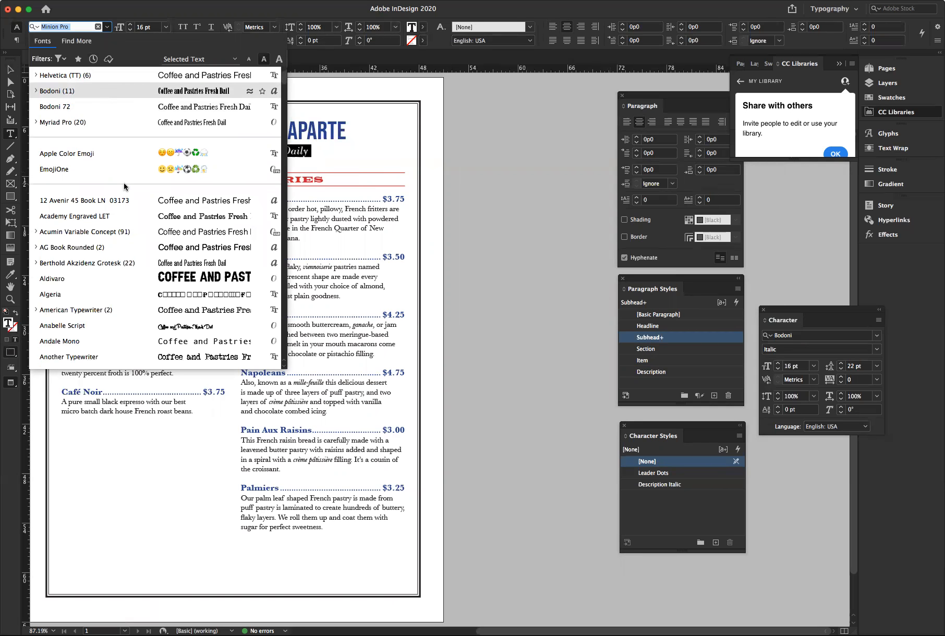
pyautogui.scroll(-12, 124, 185)
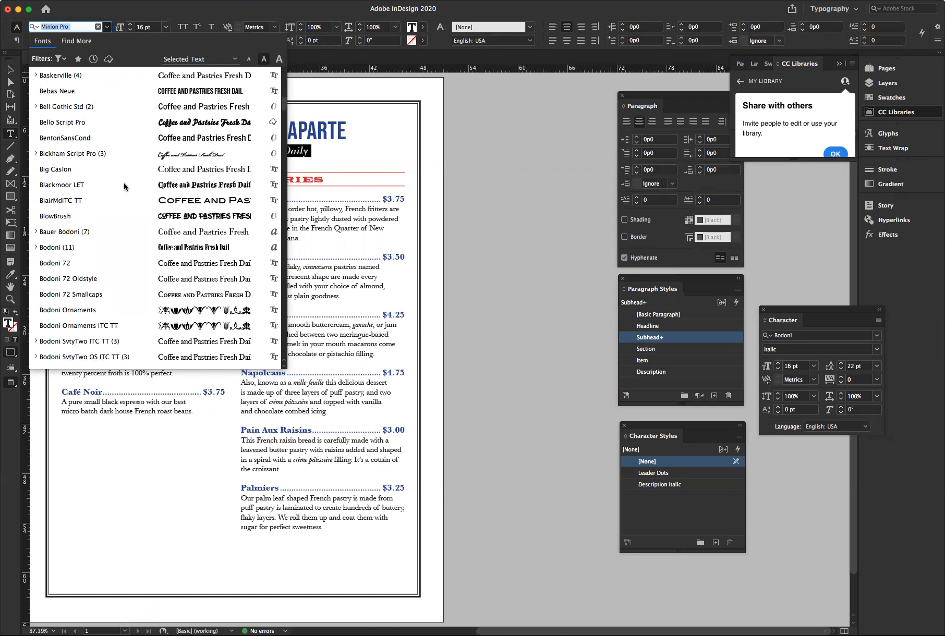
pyautogui.scroll(3, 124, 185)
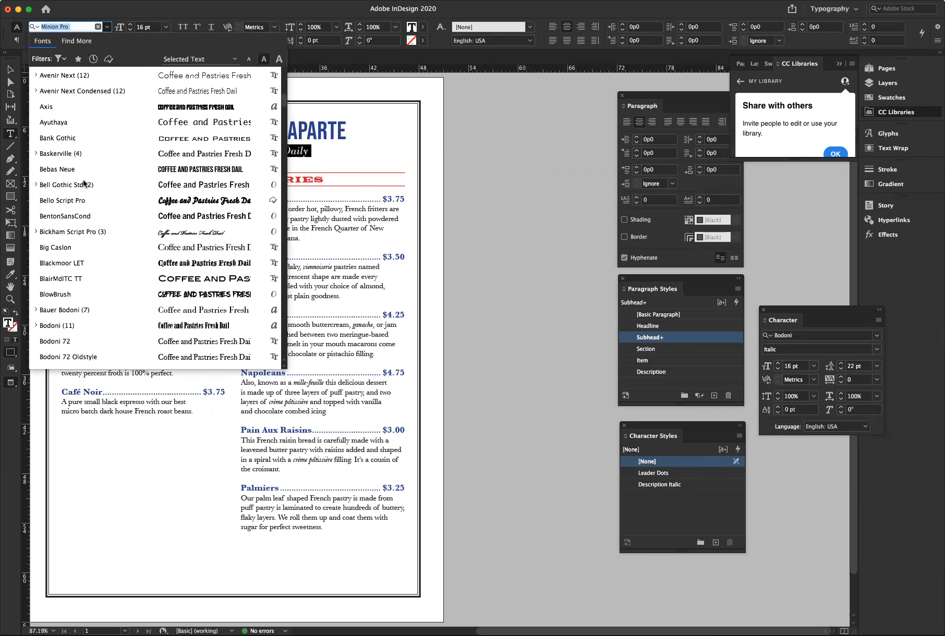
pyautogui.click(36, 154)
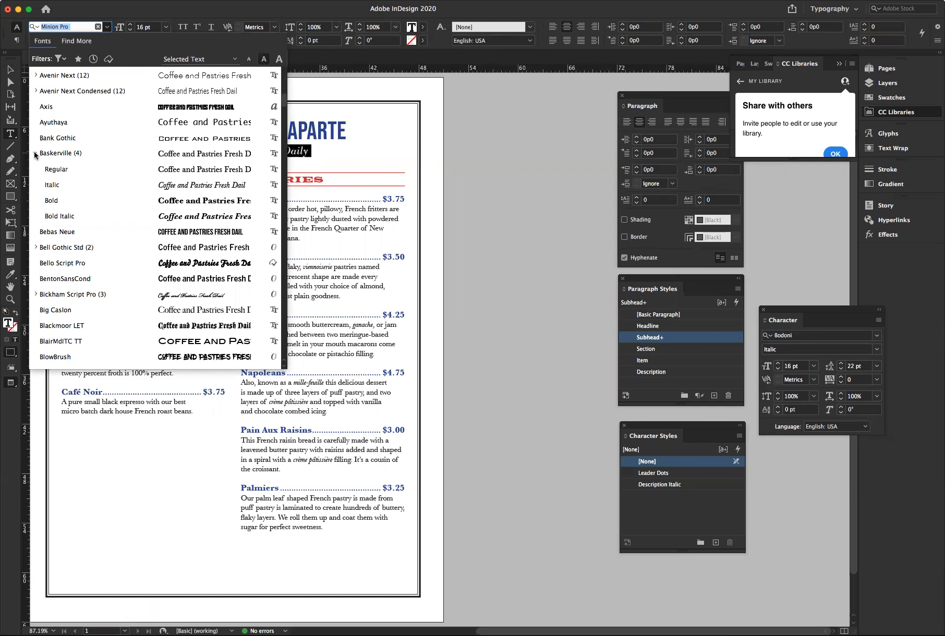
pyautogui.press('Escape')
pyautogui.click(54, 182)
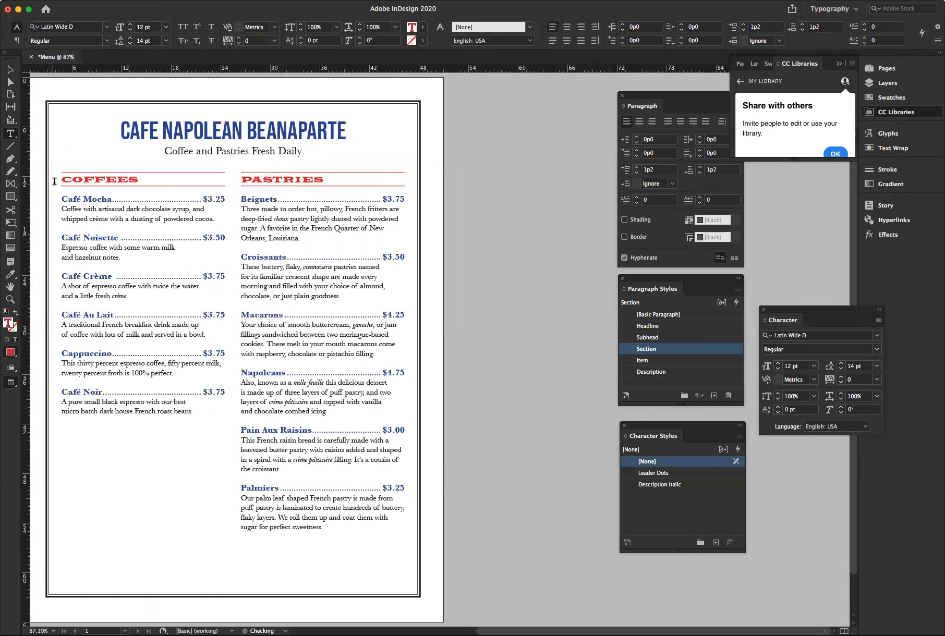
# Make the "Coffee and Pastries Fresh Daily" line Baskerville Italic and redefine the Subhead paragraph style from it
pyautogui.tripleClick(197, 151)
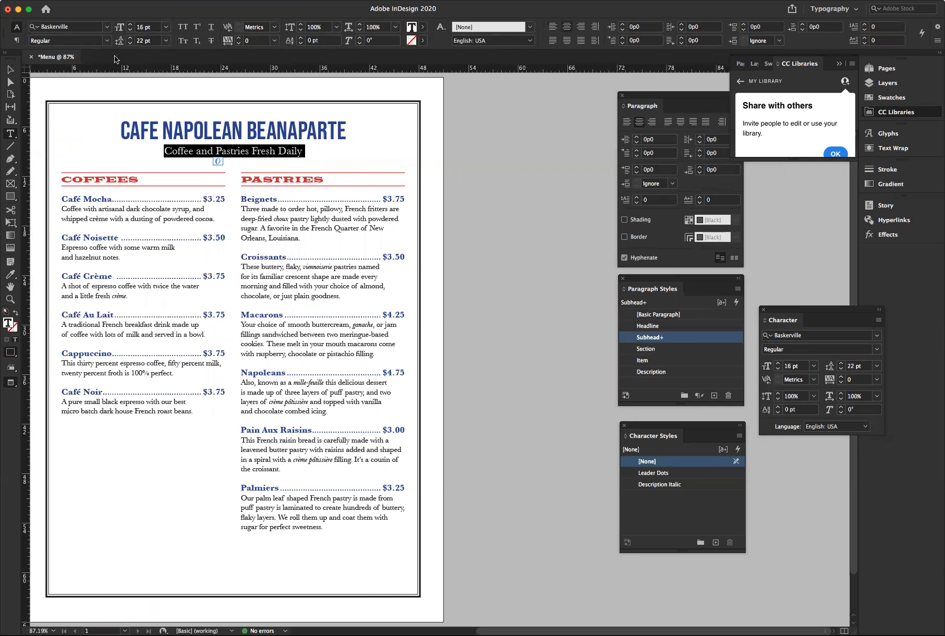
pyautogui.click(108, 40)
pyautogui.click(70, 64)
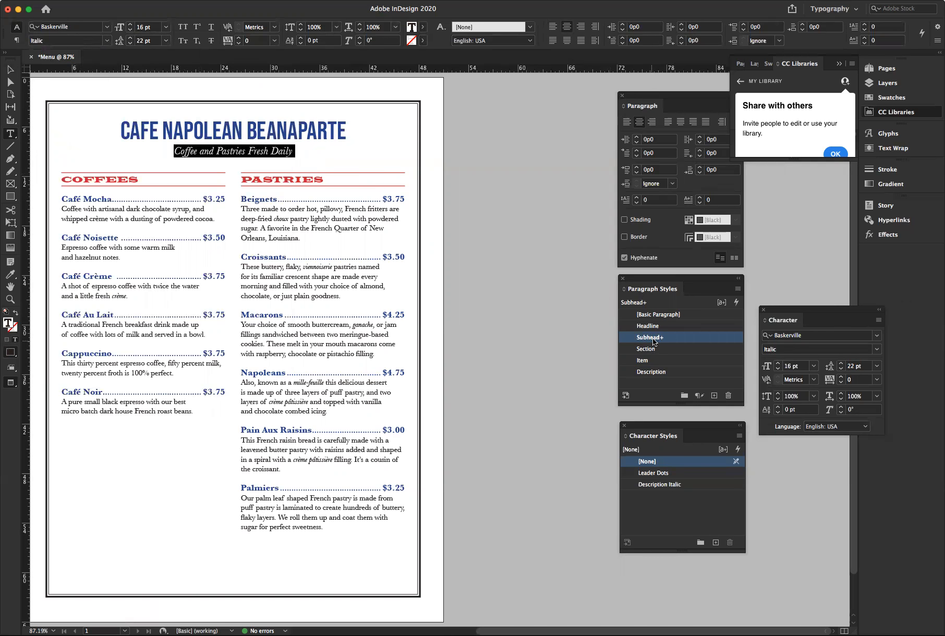
pyautogui.click(737, 290)
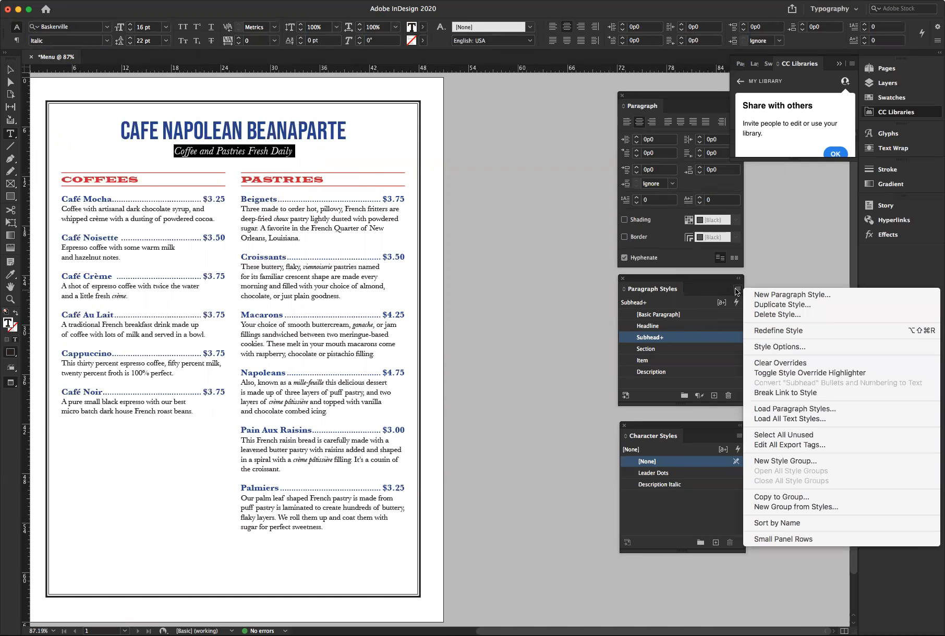
pyautogui.click(765, 333)
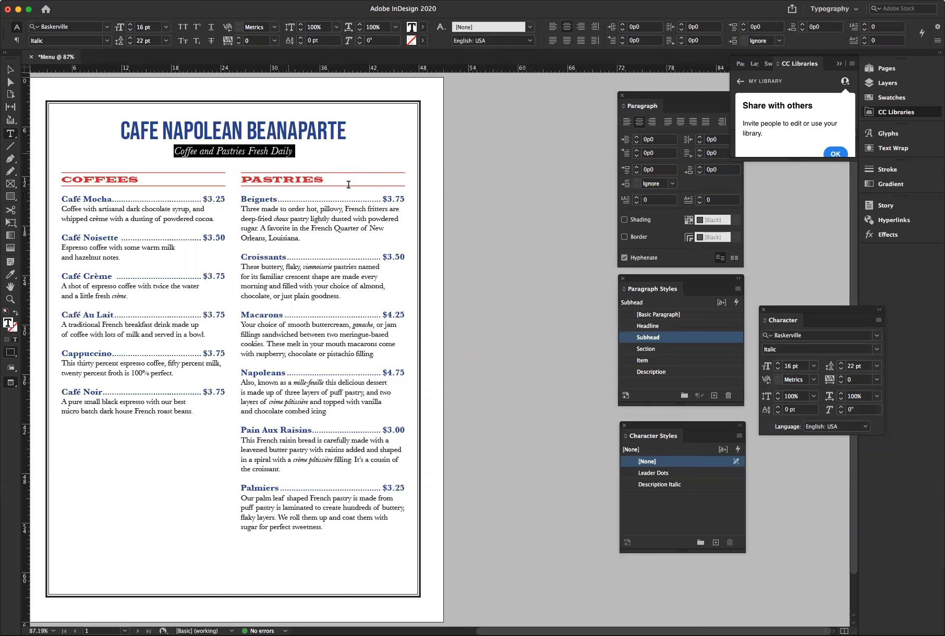
# Collapse the open CC Libraries panel and deselect the menu text
pyautogui.click(357, 211)
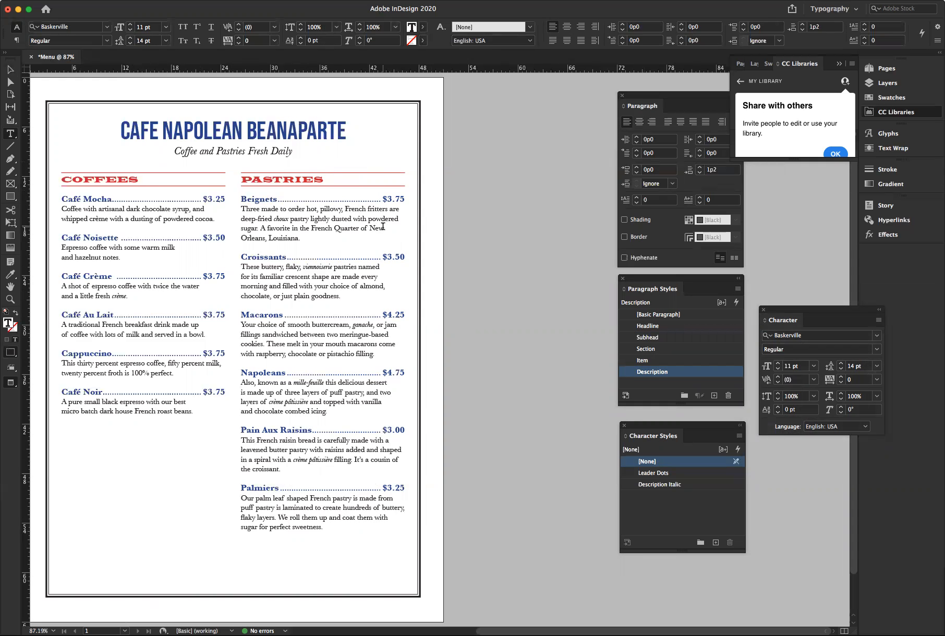
pyautogui.click(407, 229)
pyautogui.click(839, 64)
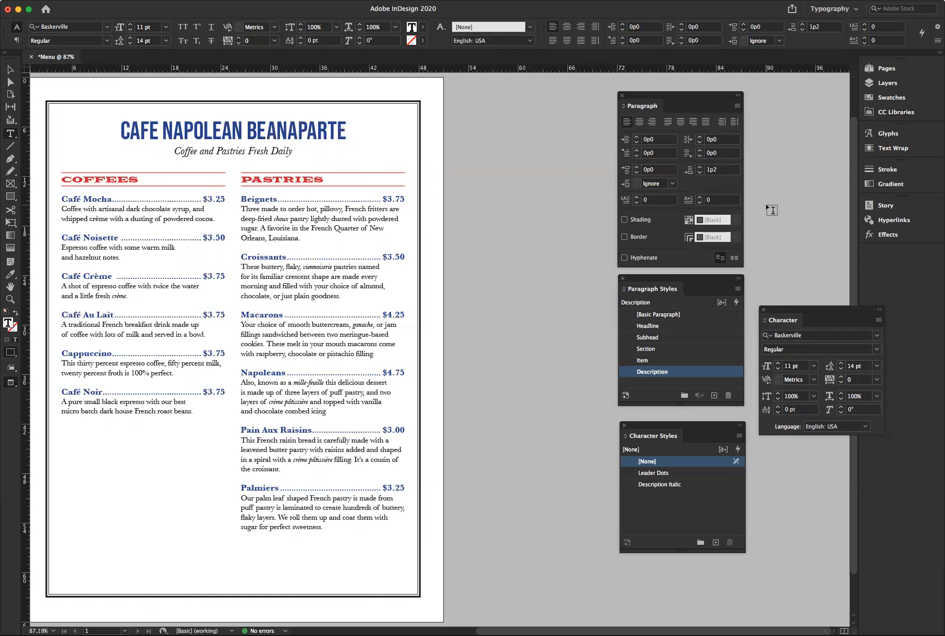
pyautogui.click(10, 70)
pyautogui.click(502, 160)
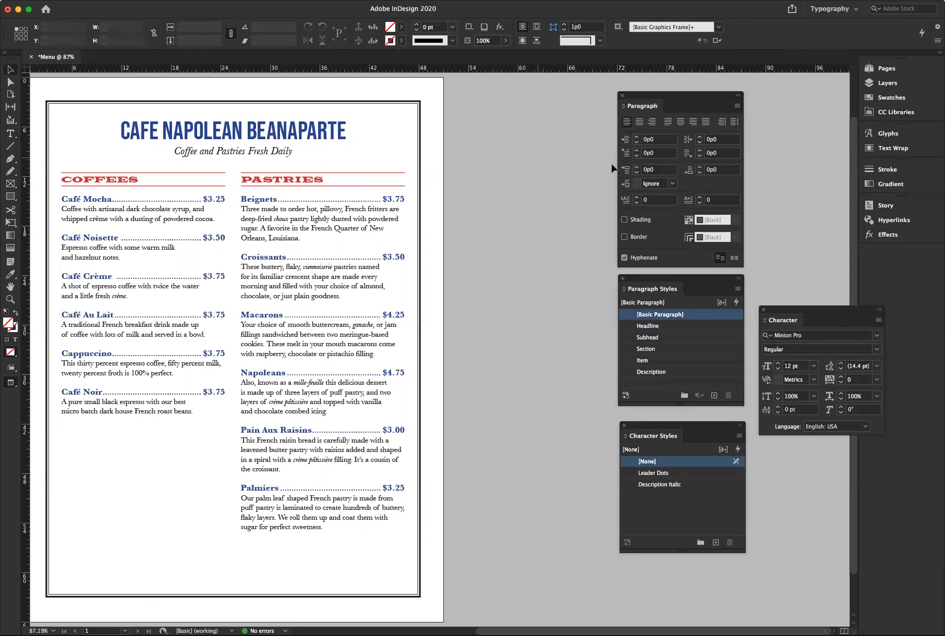